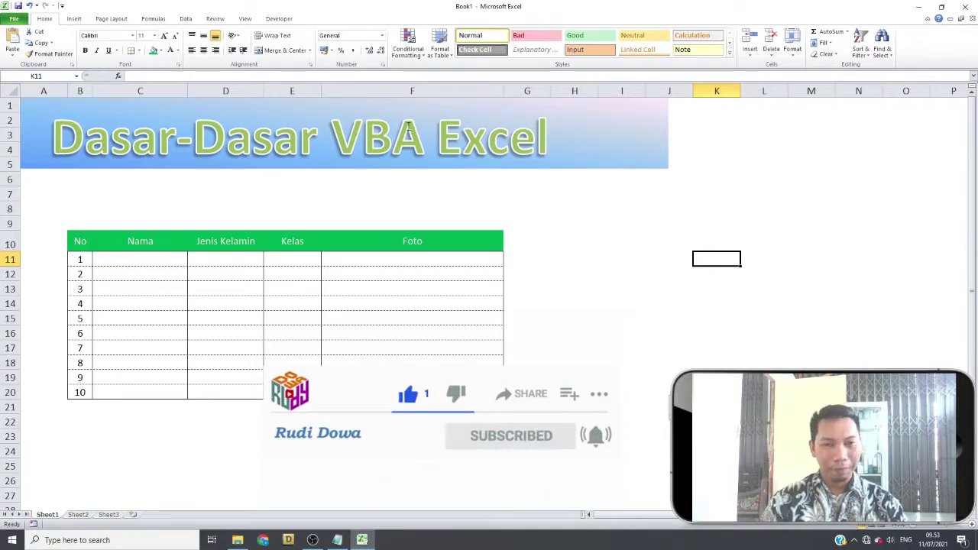
# - Highlight the student table and the blank area above it while explaining the layout
pyautogui.click(581, 258)
pyautogui.moveTo(48, 197); pyautogui.dragTo(563, 410)
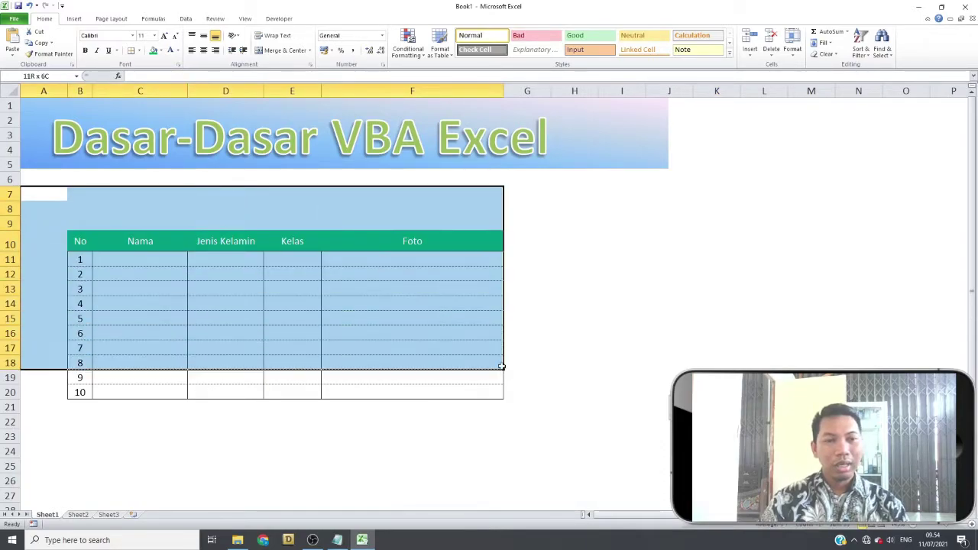
pyautogui.click(526, 236)
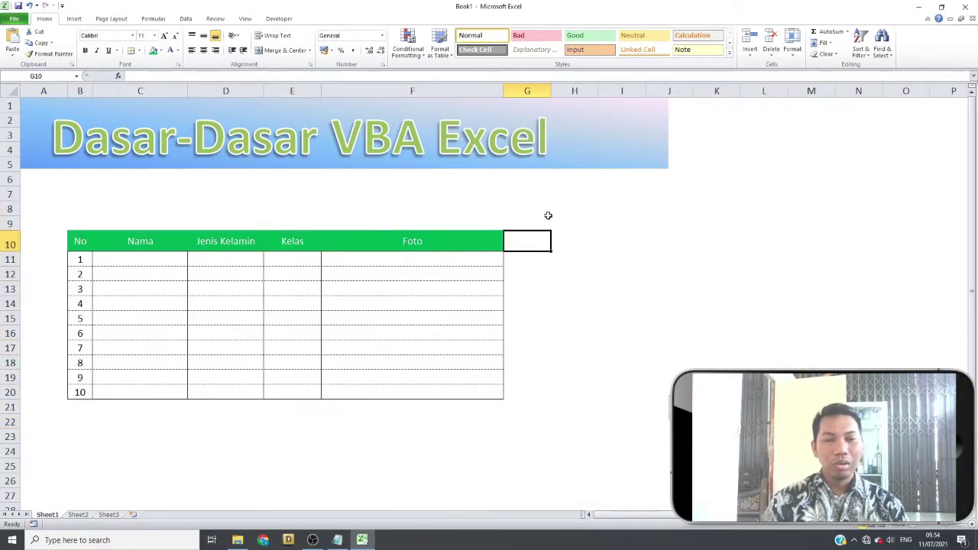
pyautogui.click(557, 211)
pyautogui.click(619, 269)
pyautogui.moveTo(153, 194); pyautogui.dragTo(539, 233)
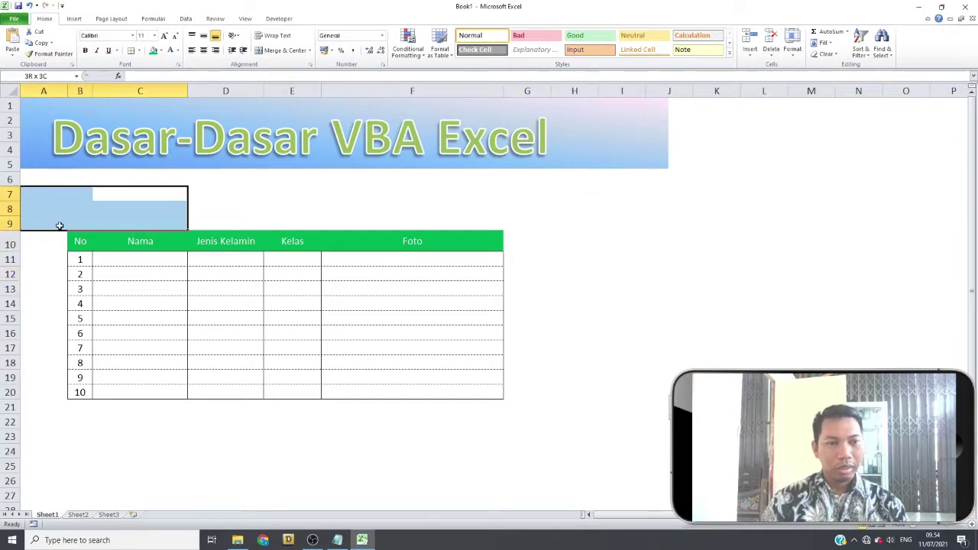
pyautogui.click(536, 258)
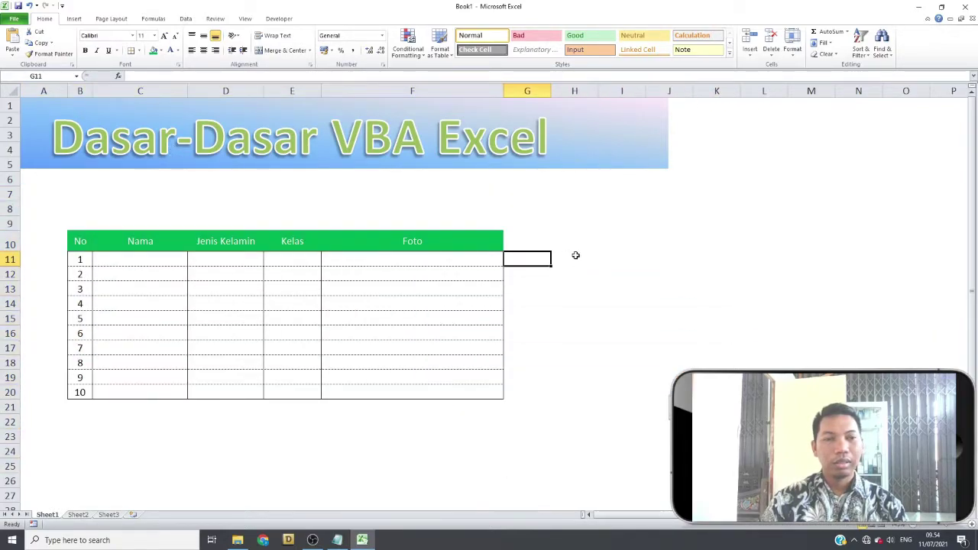
pyautogui.click(576, 255)
pyautogui.click(574, 243)
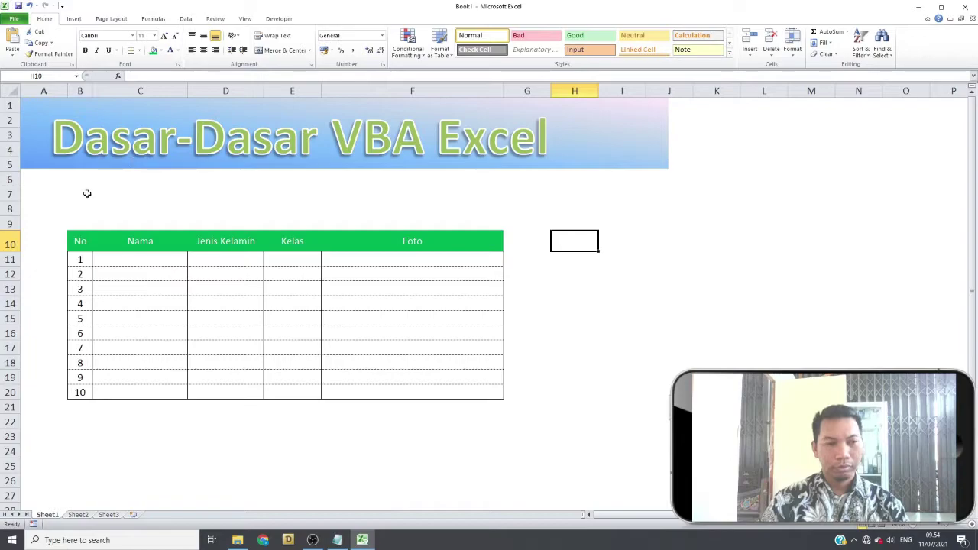
# - Highlight the blank row above the table and the Foto column
pyautogui.moveTo(53, 193); pyautogui.dragTo(96, 188)
pyautogui.click(118, 190)
pyautogui.click(75, 176)
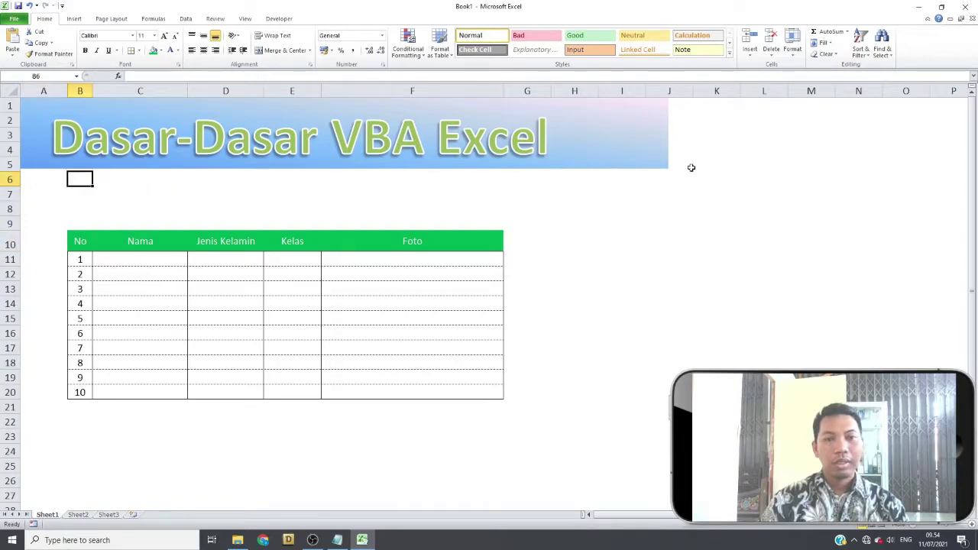
pyautogui.moveTo(393, 226); pyautogui.dragTo(551, 403)
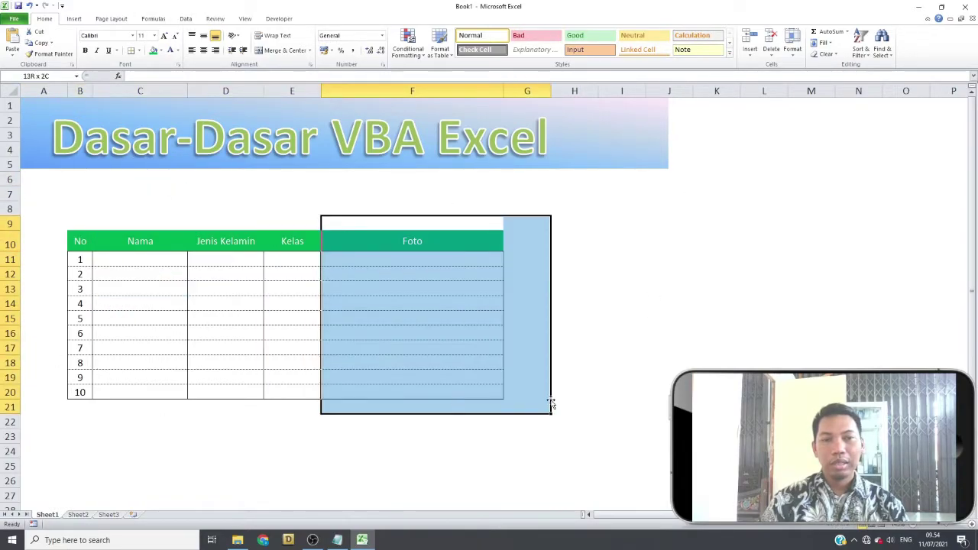
pyautogui.click(603, 304)
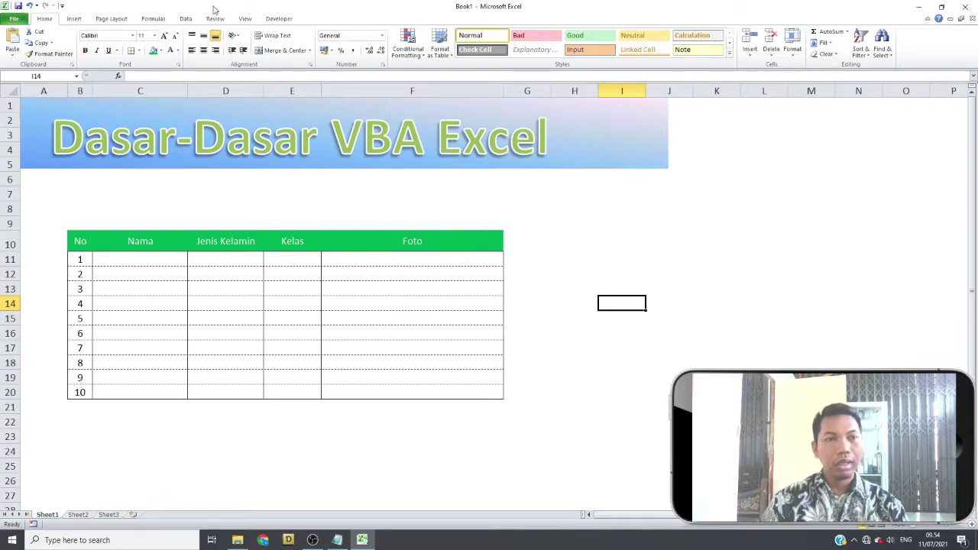
# - Select the empty data area C11:F20, finishing on the Developer tab
pyautogui.click(278, 18)
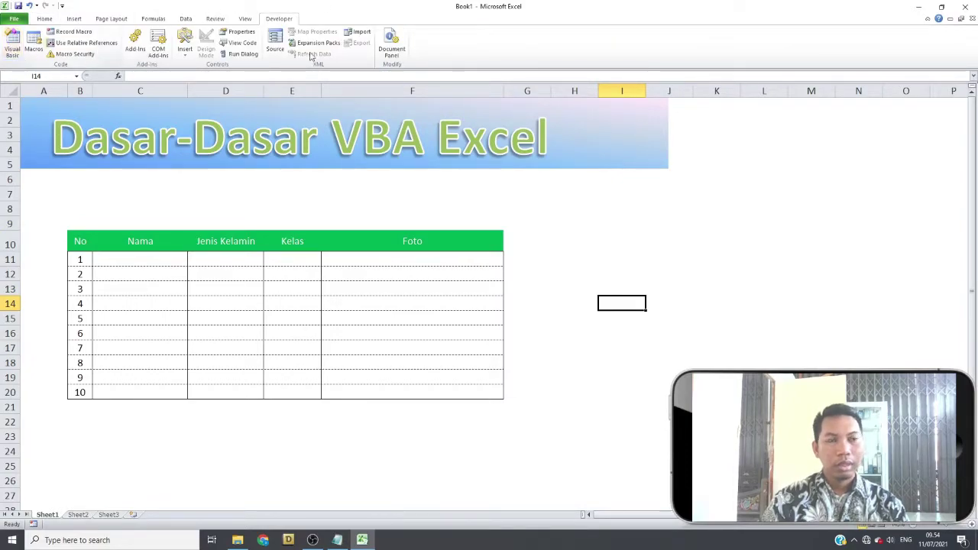
pyautogui.click(77, 20)
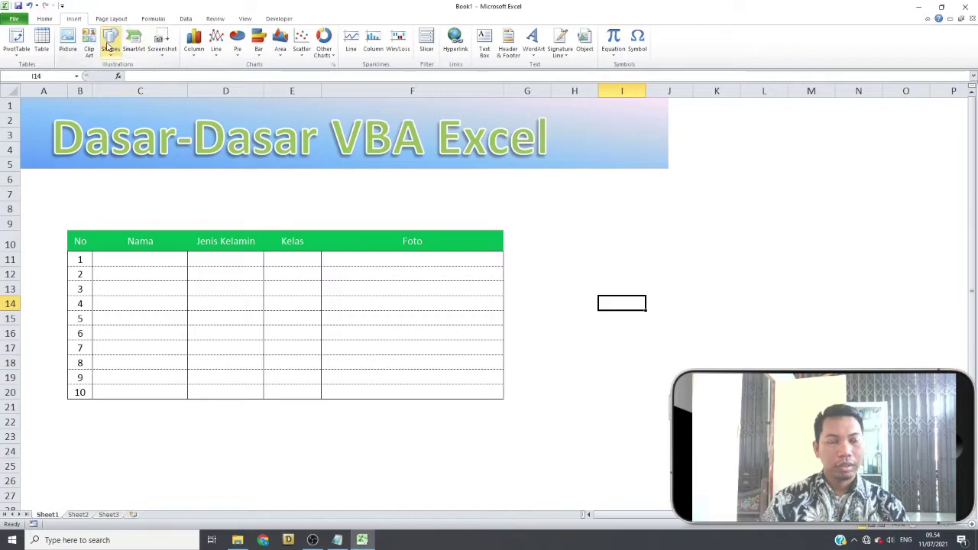
pyautogui.click(109, 262)
pyautogui.moveTo(110, 262); pyautogui.dragTo(455, 390)
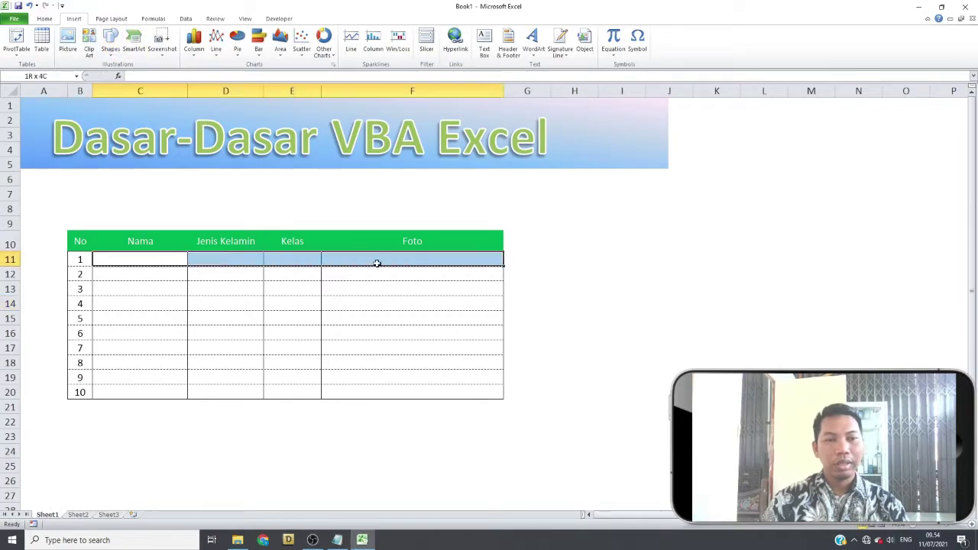
pyautogui.click(78, 177)
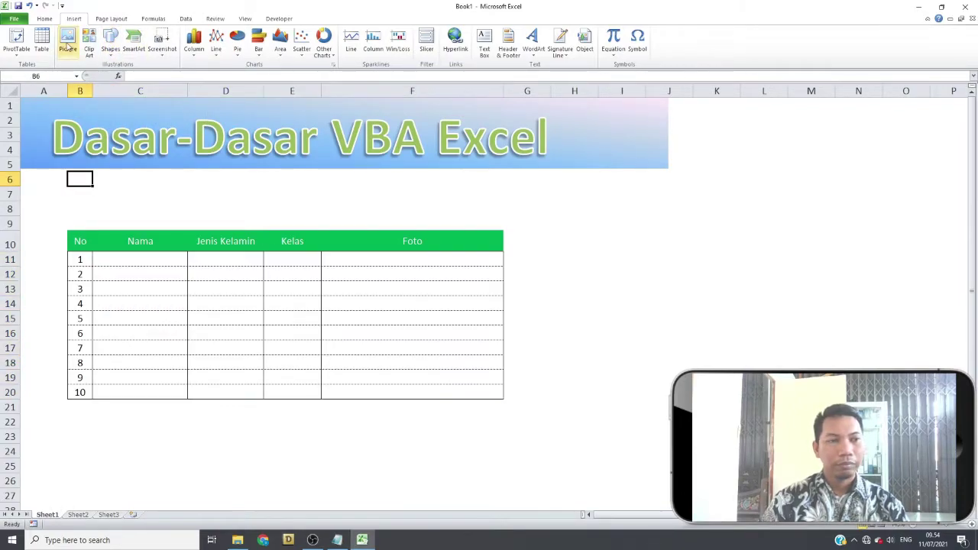
pyautogui.click(278, 18)
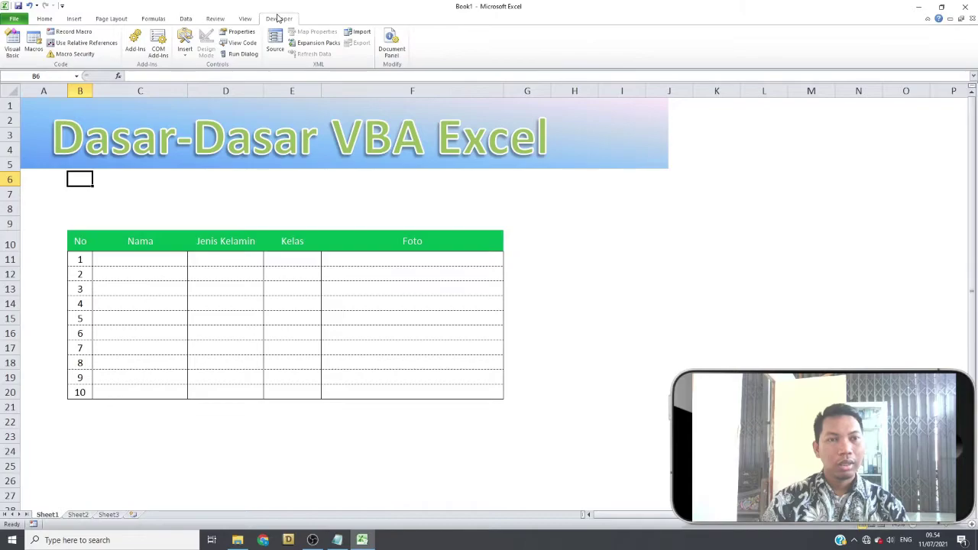
# - Open the VBA editor and insert a new UserForm into the workbook project
pyautogui.click(12, 42)
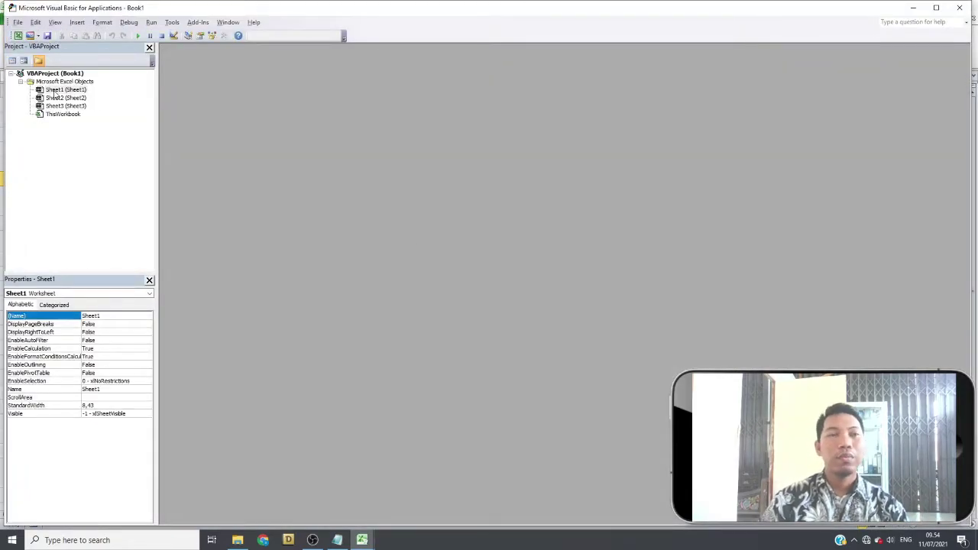
pyautogui.click(67, 82)
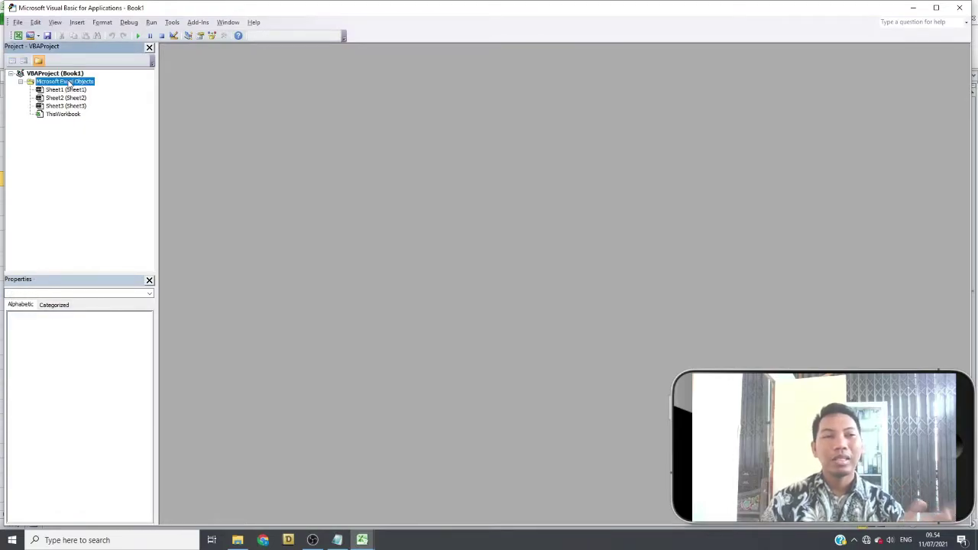
pyautogui.rightClick(69, 82)
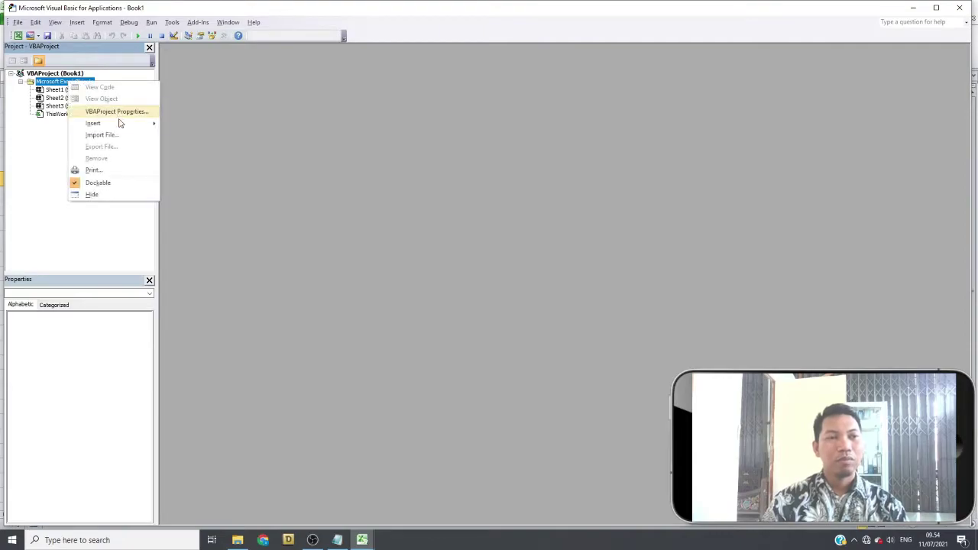
pyautogui.moveTo(120, 125)
pyautogui.click(176, 126)
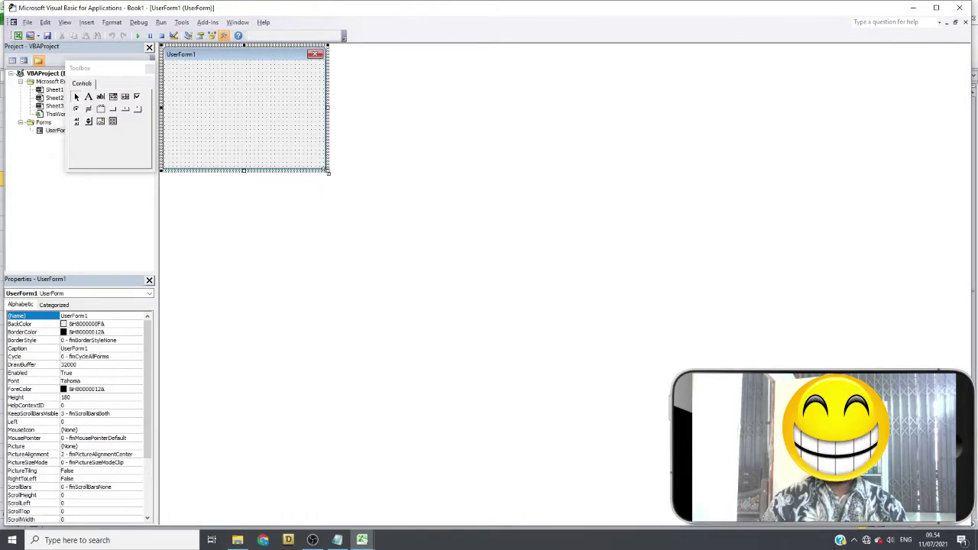
# - Enlarge the UserForm and set its BackColor to white
pyautogui.moveTo(328, 170); pyautogui.dragTo(417, 291)
pyautogui.click(100, 324)
pyautogui.click(138, 324)
pyautogui.click(78, 335)
pyautogui.click(73, 399)
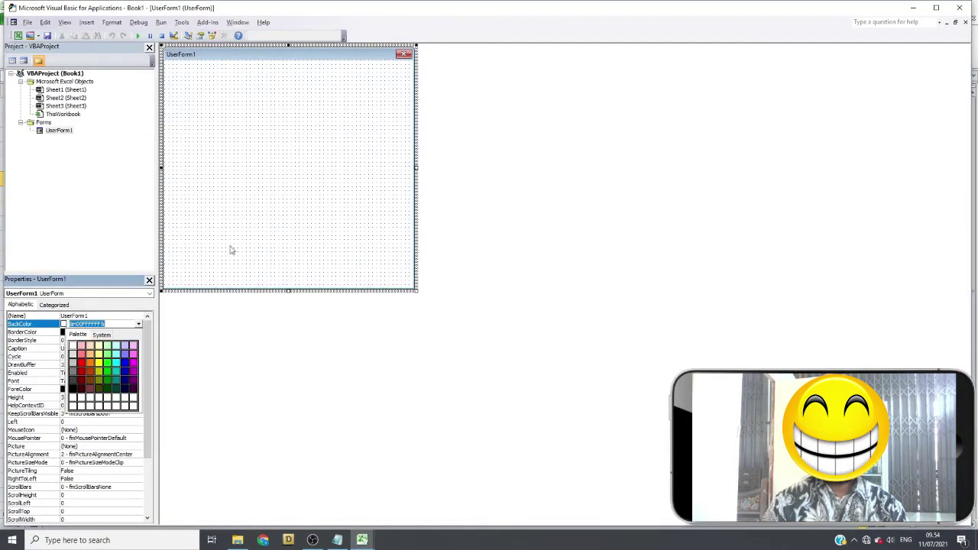
# - Add a label captioned 'Tambah data' at the top left of the form
pyautogui.click(77, 96)
pyautogui.moveTo(166, 67); pyautogui.dragTo(253, 86)
pyautogui.write('Tambah data')
pyautogui.press('Escape')
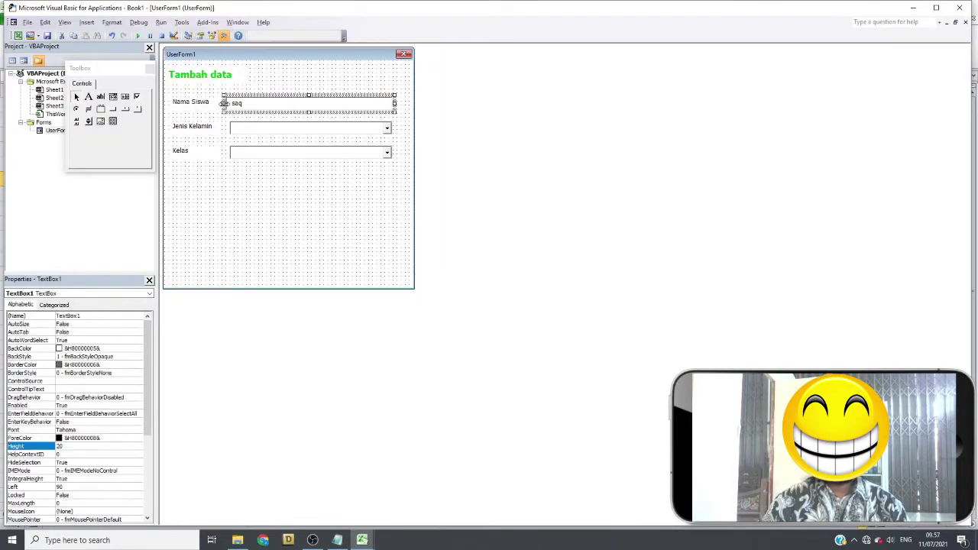
# - Draw the photo box below Kelas and add Input and Cancel command buttons
pyautogui.moveTo(228, 238); pyautogui.dragTo(229, 235)
pyautogui.click(112, 108)
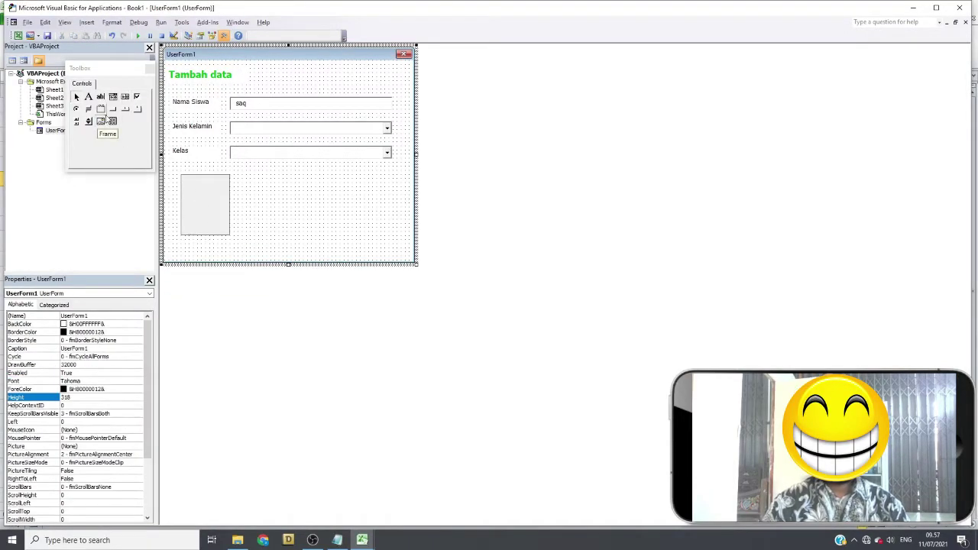
pyautogui.click(337, 179)
pyautogui.moveTo(370, 196)
pyautogui.mouseDown()
pyautogui.moveTo(289, 212)
pyautogui.moveTo(205, 254)
pyautogui.mouseUp()
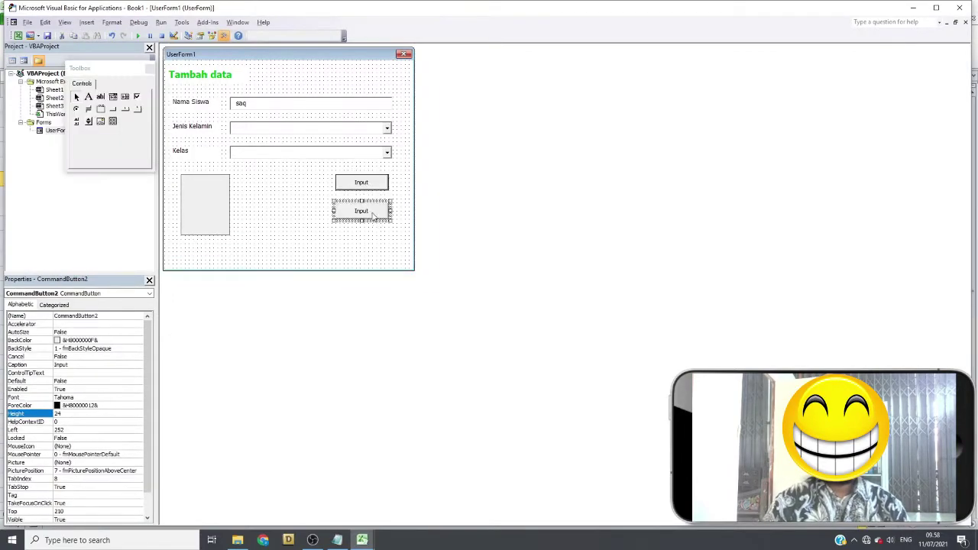
pyautogui.write('Cancel')
pyautogui.click(238, 78)
pyautogui.click(205, 205)
pyautogui.click(278, 252)
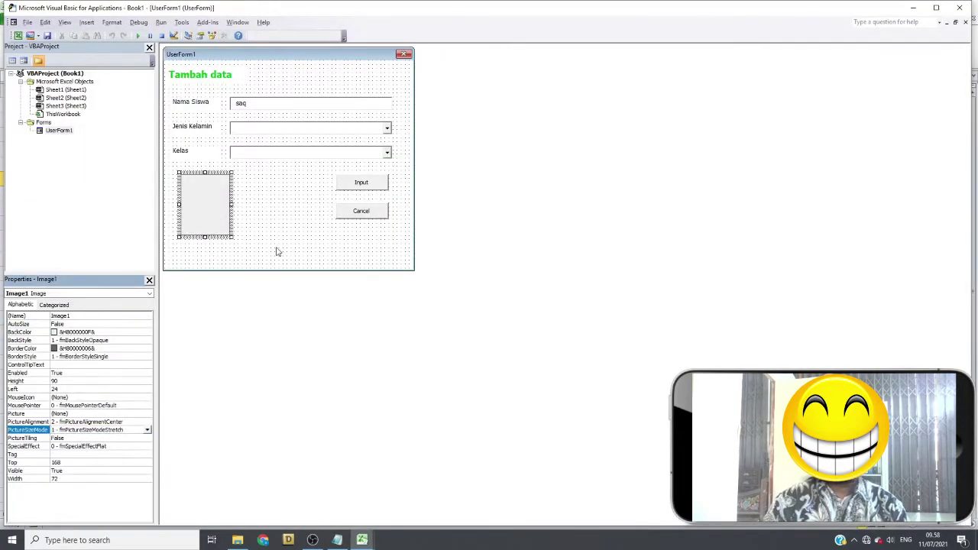
# - Add a label below the photo box and place a copied Cancel button beneath it
pyautogui.click(89, 96)
pyautogui.click(183, 249)
pyautogui.write('Nama Siswa')
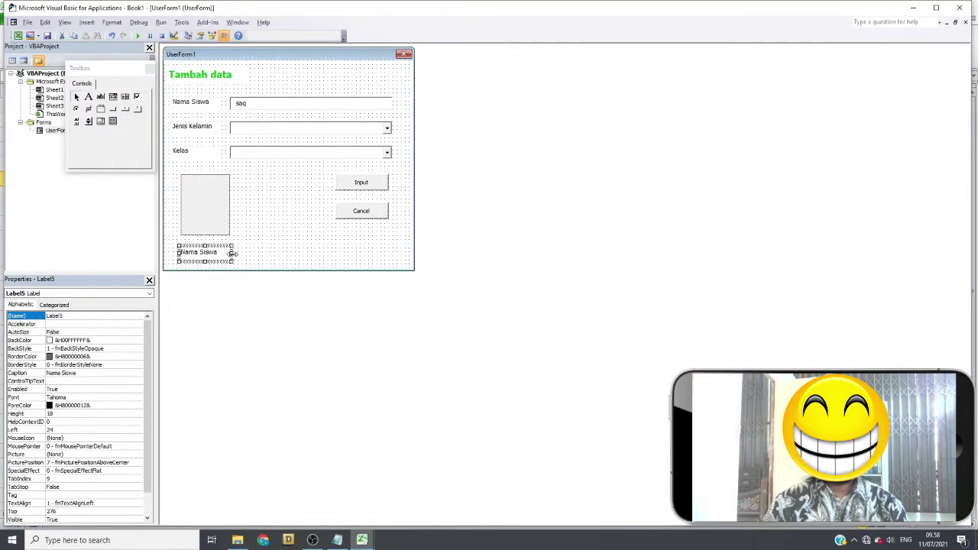
pyautogui.click(310, 104)
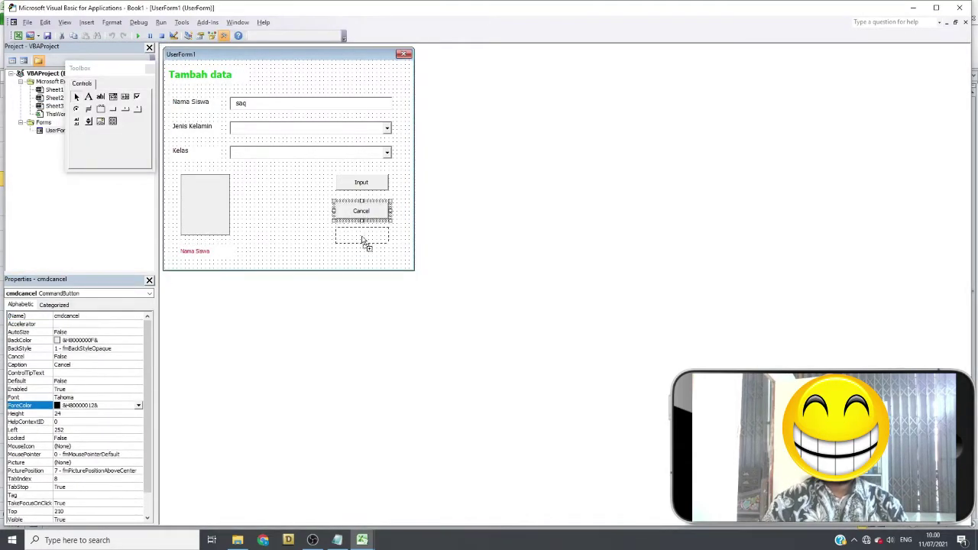
pyautogui.moveTo(218, 266); pyautogui.dragTo(198, 258)
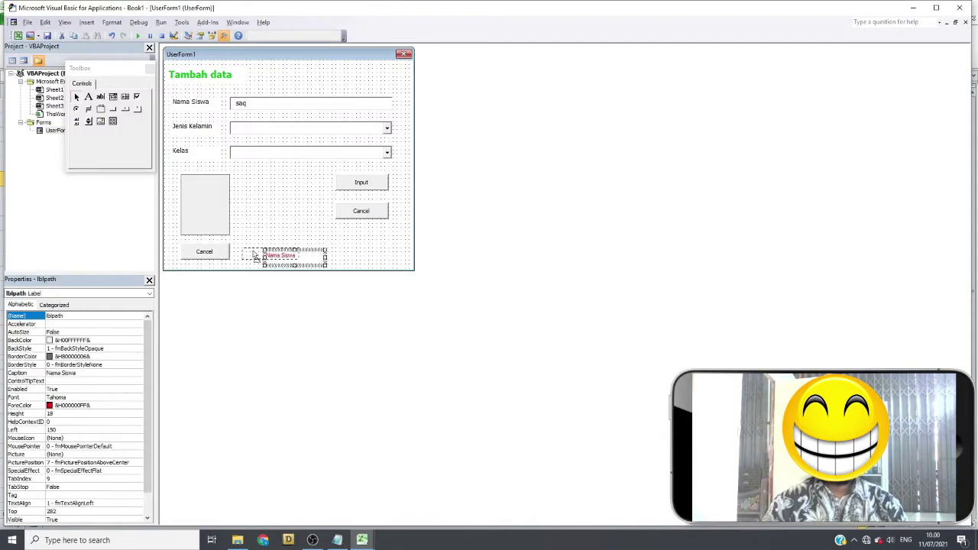
pyautogui.click(301, 252)
pyautogui.press('Delete')
# - Give the blank path label a border colour and a pink background
pyautogui.click(269, 253)
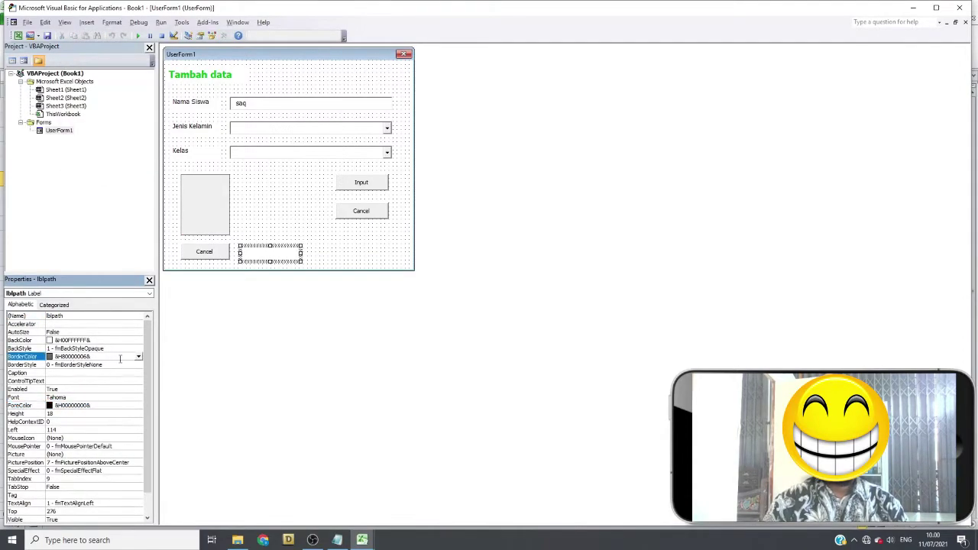
pyautogui.click(112, 348)
pyautogui.click(139, 340)
pyautogui.click(91, 382)
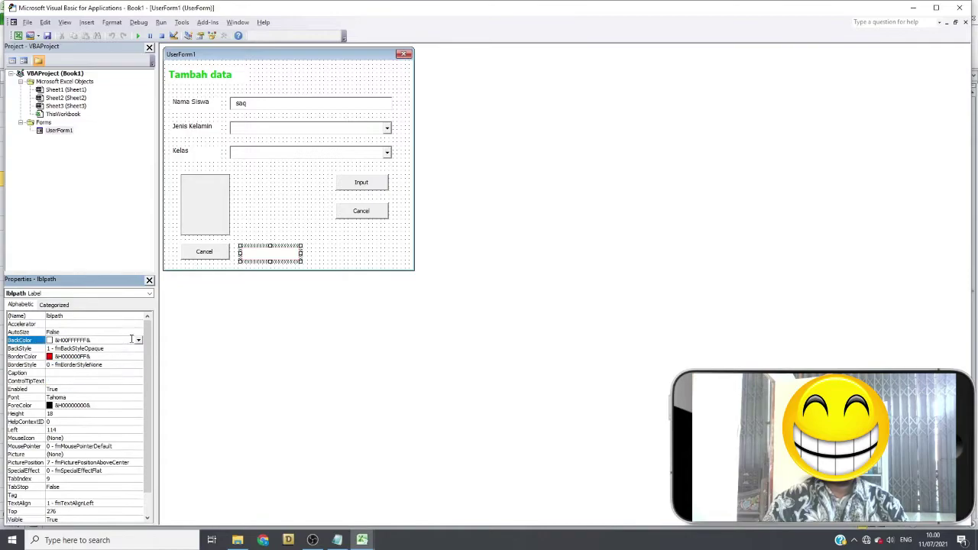
# - Caption the copied button 'unggah' and rename it with a cmd prefix
pyautogui.click(207, 256)
pyautogui.write('unggah')
pyautogui.doubleClick(77, 315)
pyautogui.write('cmd')
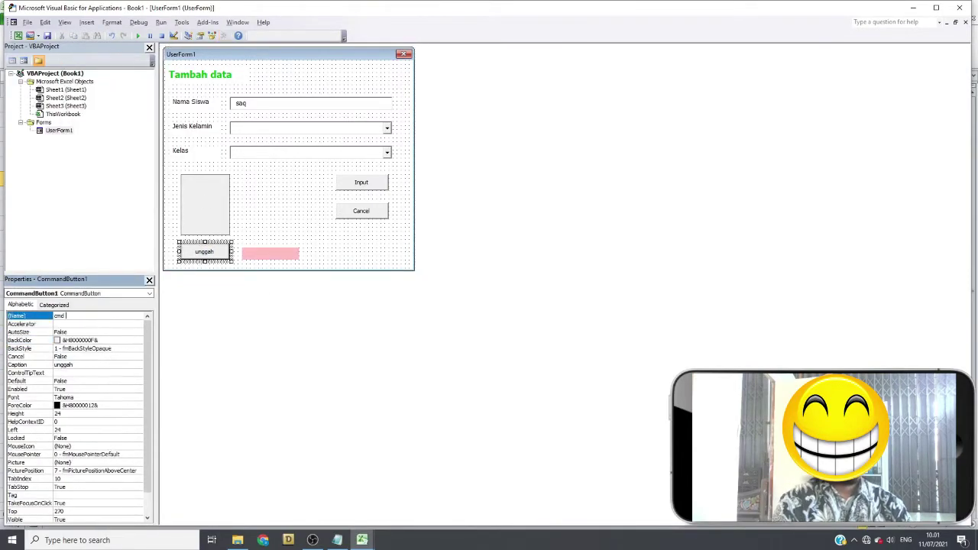
# - Delete the stray text from the Nama Siswa text box
pyautogui.click(205, 217)
pyautogui.click(343, 229)
pyautogui.click(310, 102)
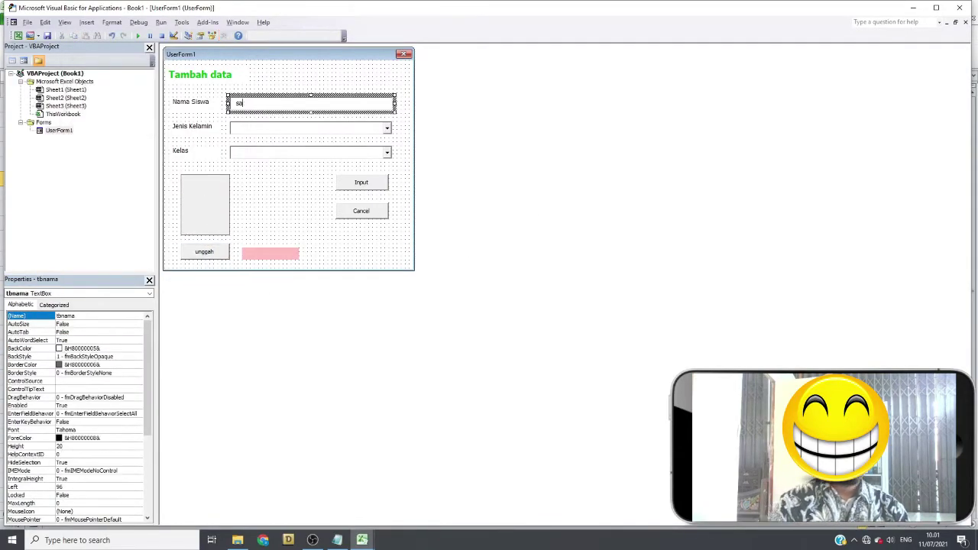
pyautogui.press('Delete')
pyautogui.click(280, 264)
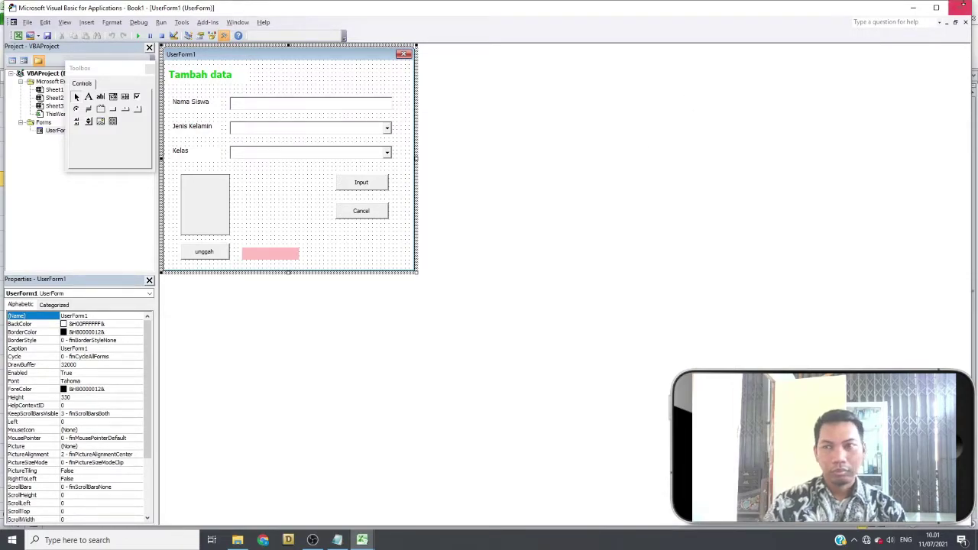
# - Draw a rectangle shape above the student table in Excel
pyautogui.click(913, 8)
pyautogui.click(622, 222)
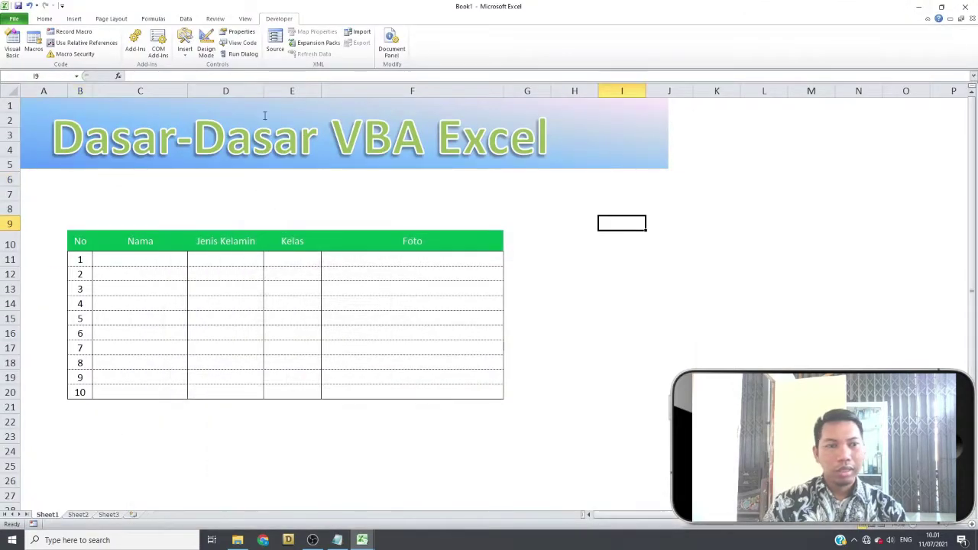
pyautogui.click(73, 18)
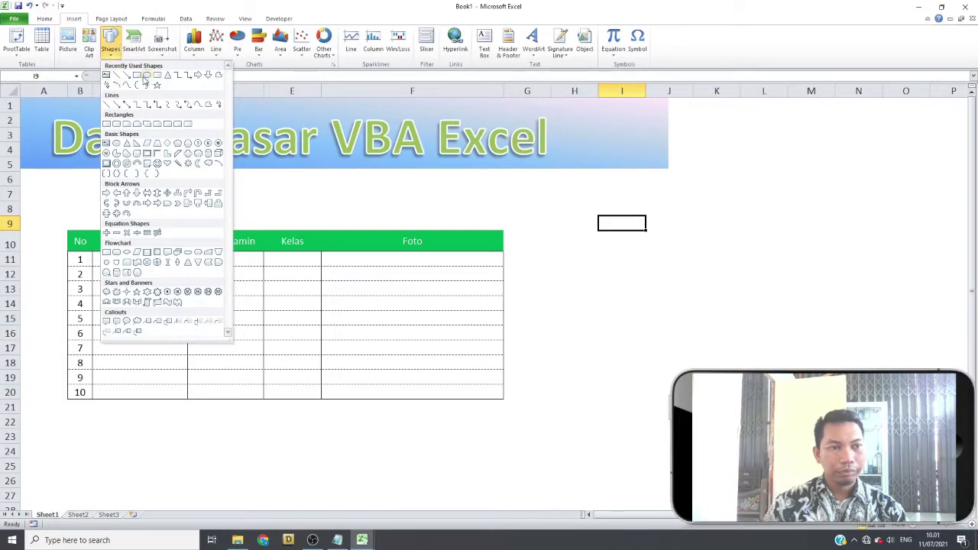
pyautogui.click(143, 76)
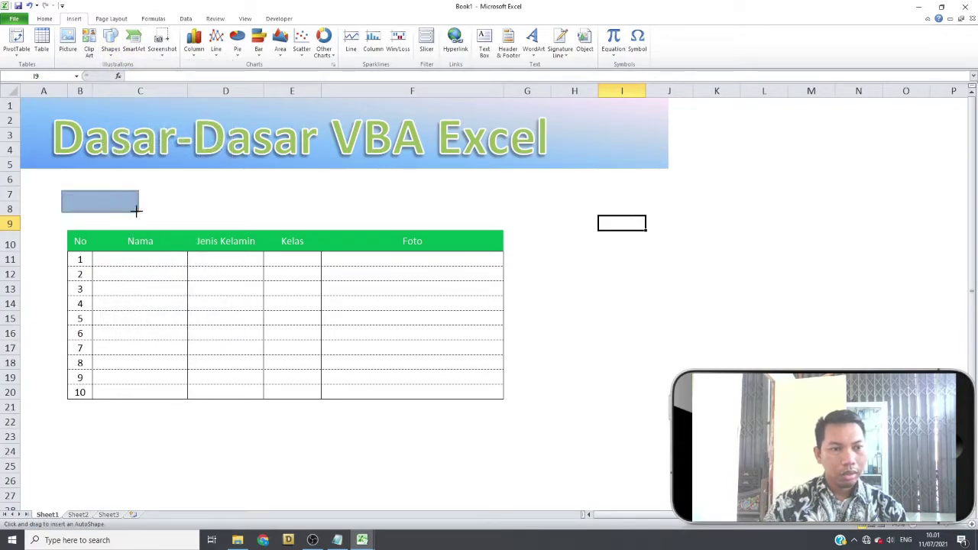
pyautogui.moveTo(123, 227); pyautogui.dragTo(148, 212)
# - Label the rectangle 'Tampilkan' with the text centred
pyautogui.rightClick(114, 197)
pyautogui.click(142, 253)
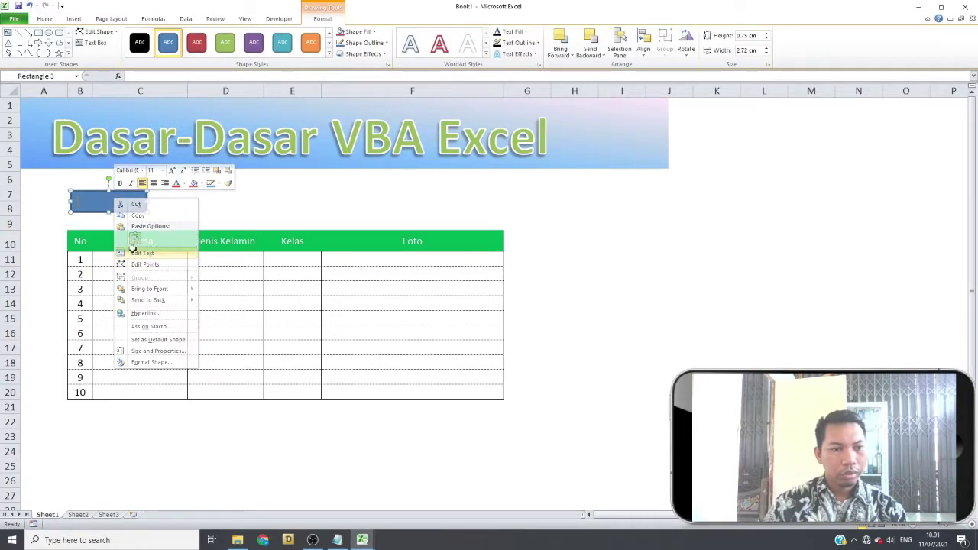
pyautogui.write('tampil')
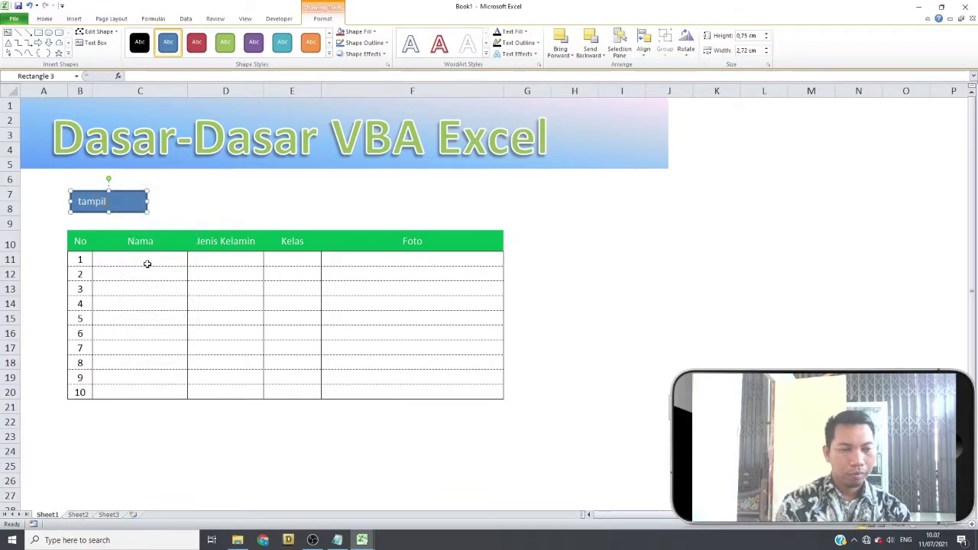
pyautogui.hotkey('ctrl', 'a')
pyautogui.click(45, 19)
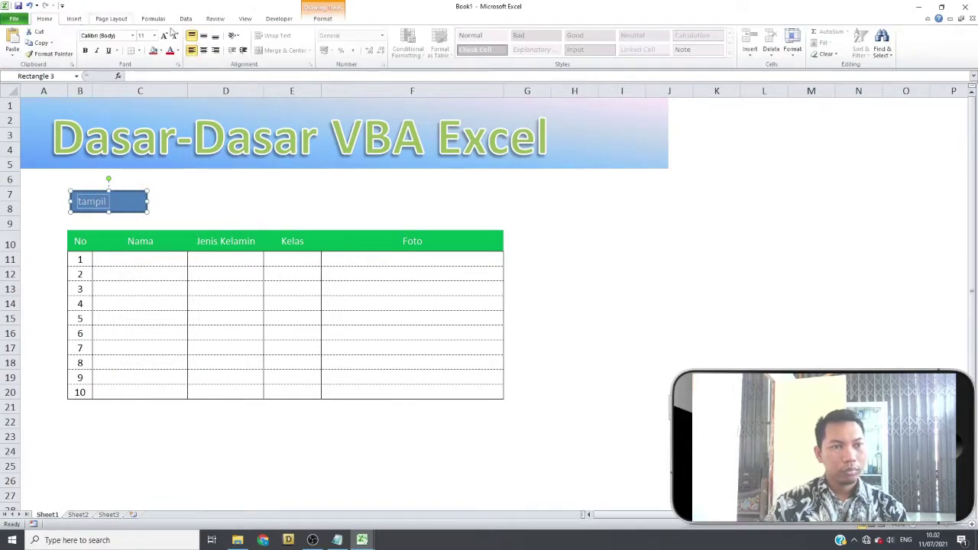
pyautogui.click(204, 50)
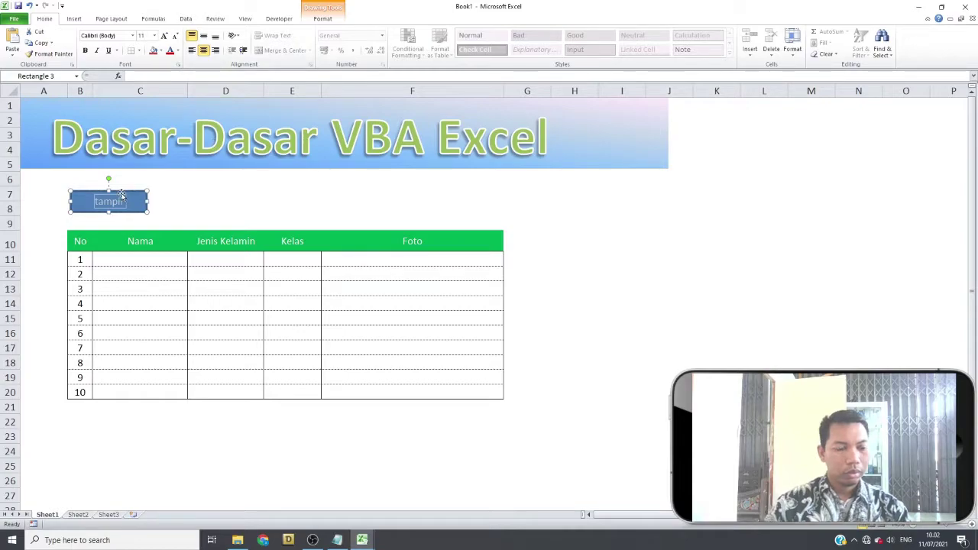
pyautogui.write('Tampilkan')
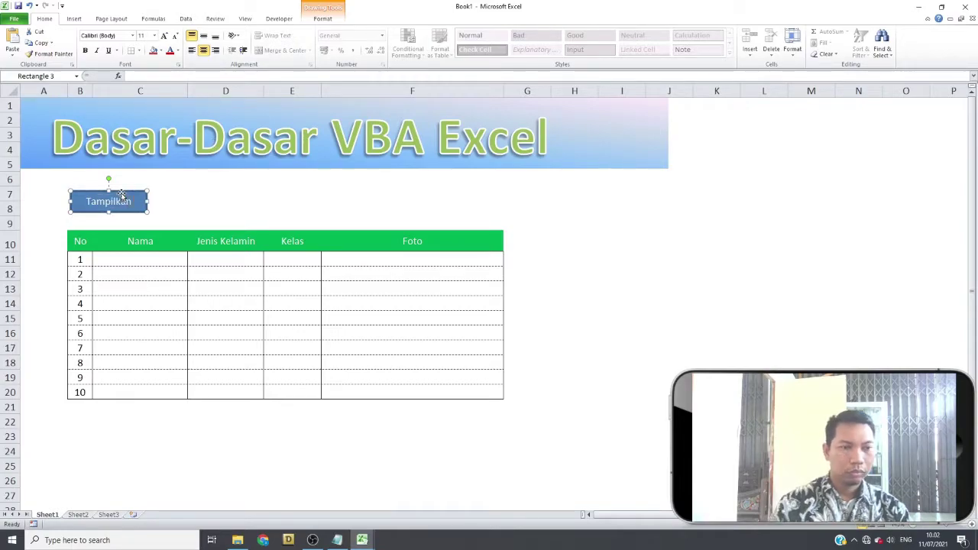
pyautogui.click(199, 194)
# - Insert a new code module into the VBA project
pyautogui.click(279, 18)
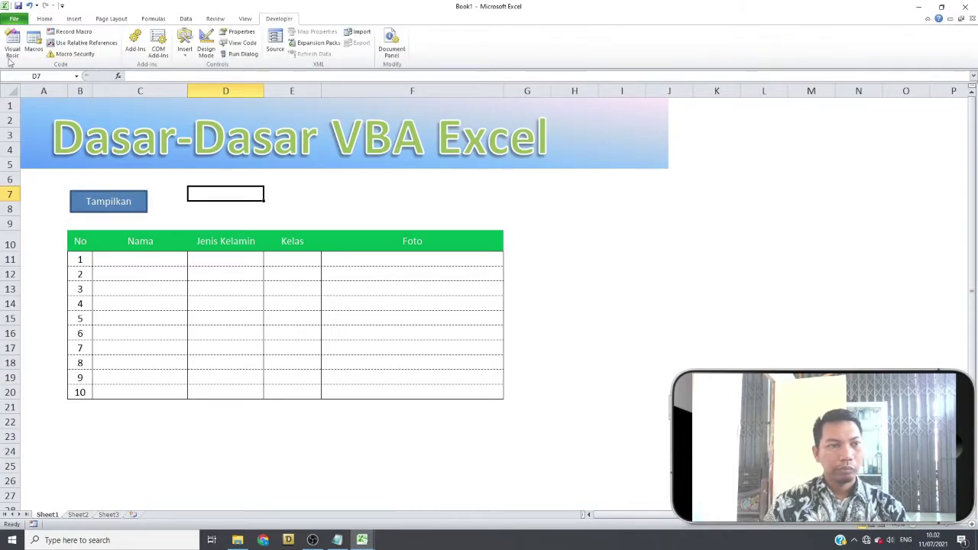
pyautogui.click(12, 46)
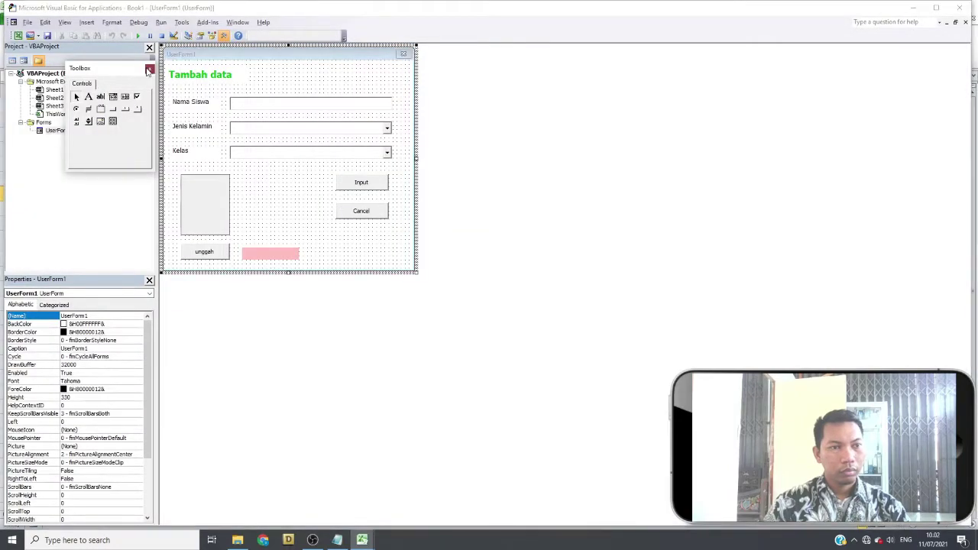
pyautogui.click(149, 69)
pyautogui.rightClick(55, 79)
pyautogui.moveTo(92, 121)
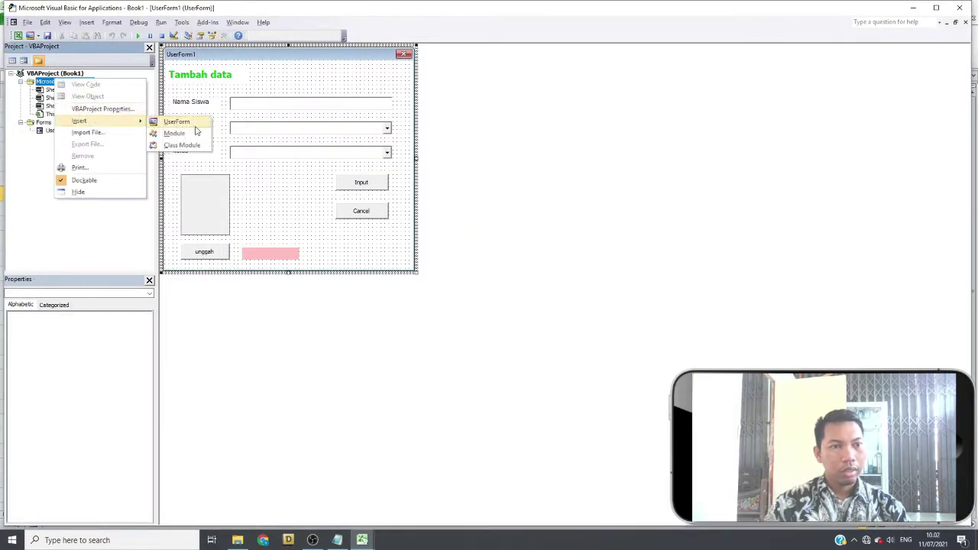
pyautogui.click(196, 132)
# - Write Sub tampilkan() containing UserForm1.Show in the module
pyautogui.write('su')
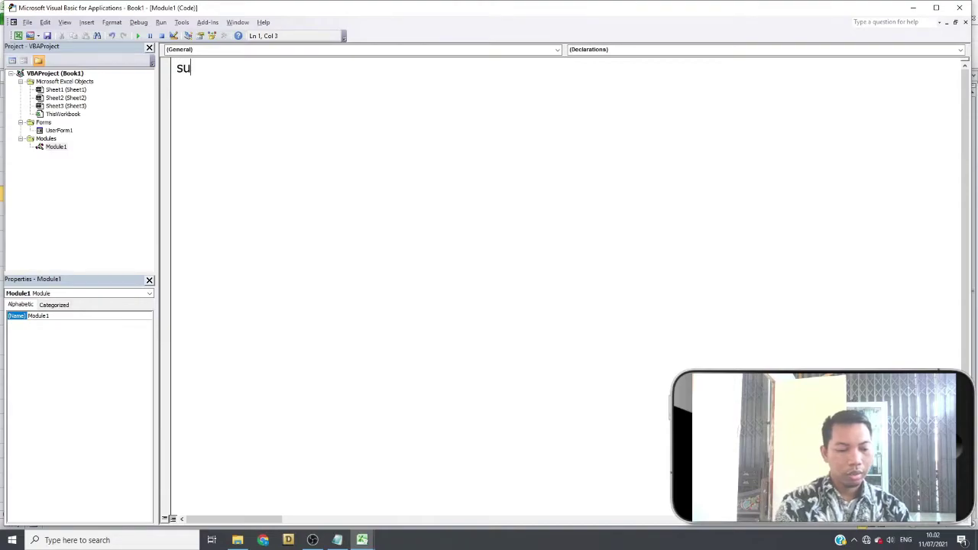
pyautogui.write('b tampilkan')
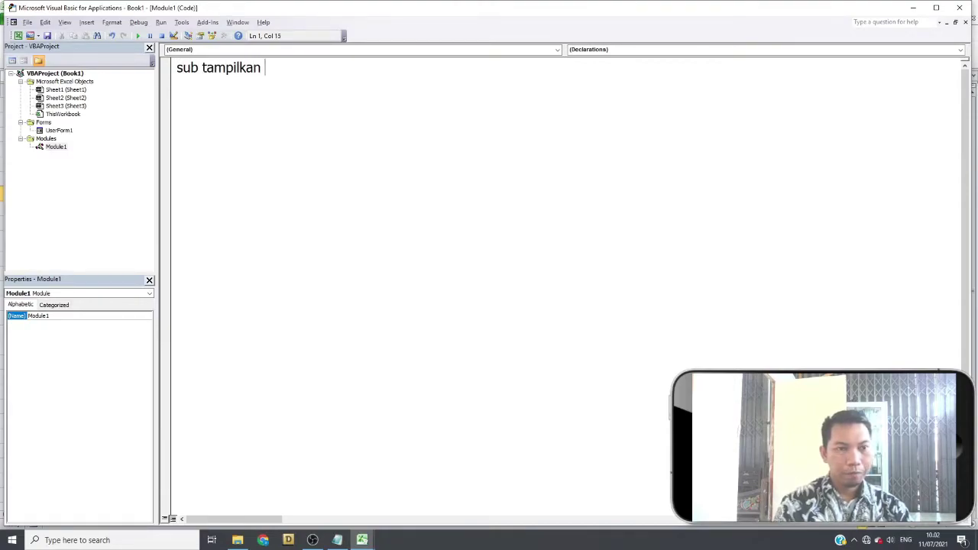
pyautogui.press('BackSpace')
pyautogui.press('Return')
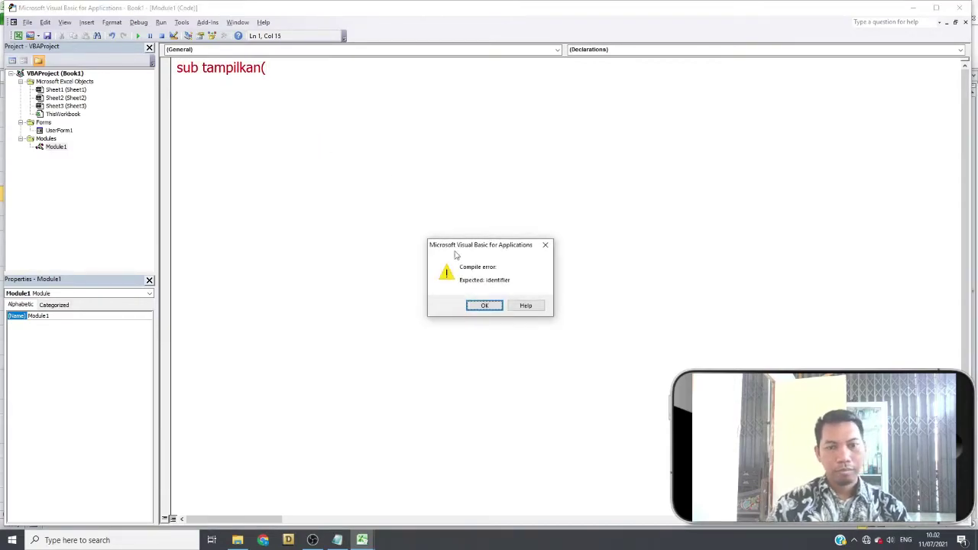
pyautogui.click(486, 306)
pyautogui.write(')')
pyautogui.press('Return')
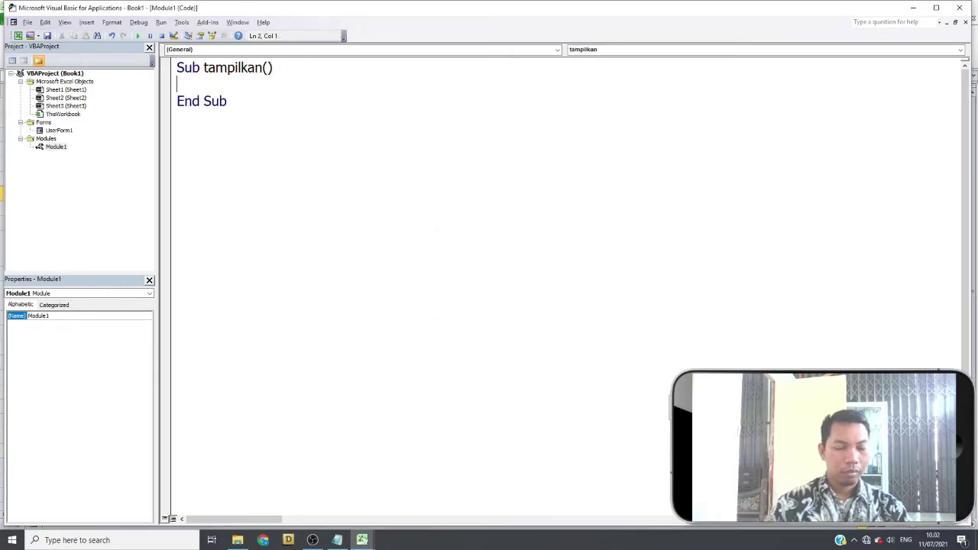
pyautogui.write('user')
pyautogui.hotkey('ctrl', 'space')
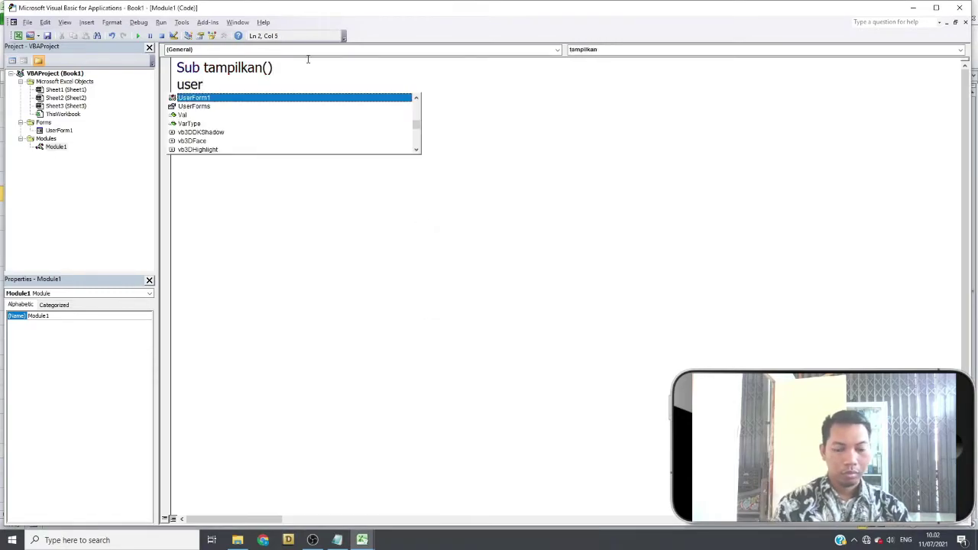
pyautogui.write('.sh')
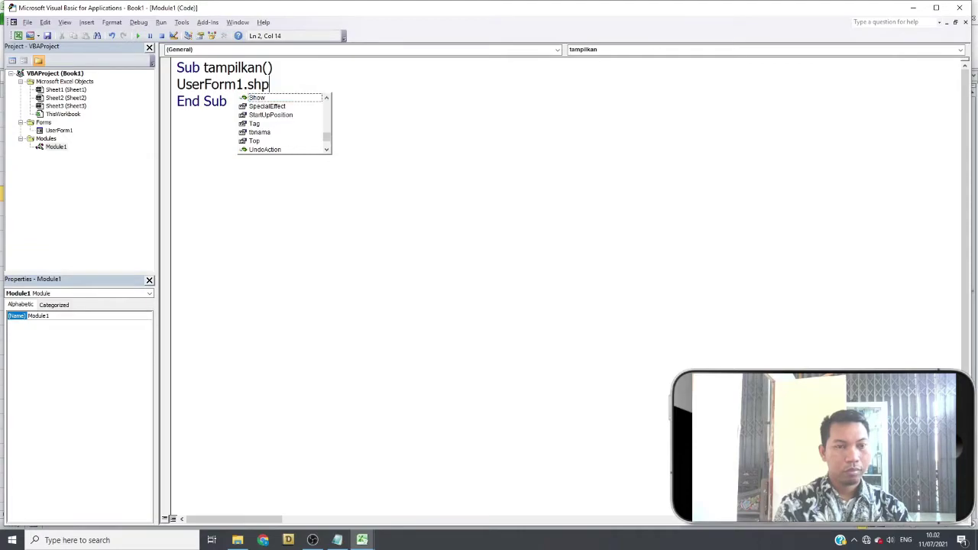
pyautogui.write('ow')
pyautogui.click(775, 133)
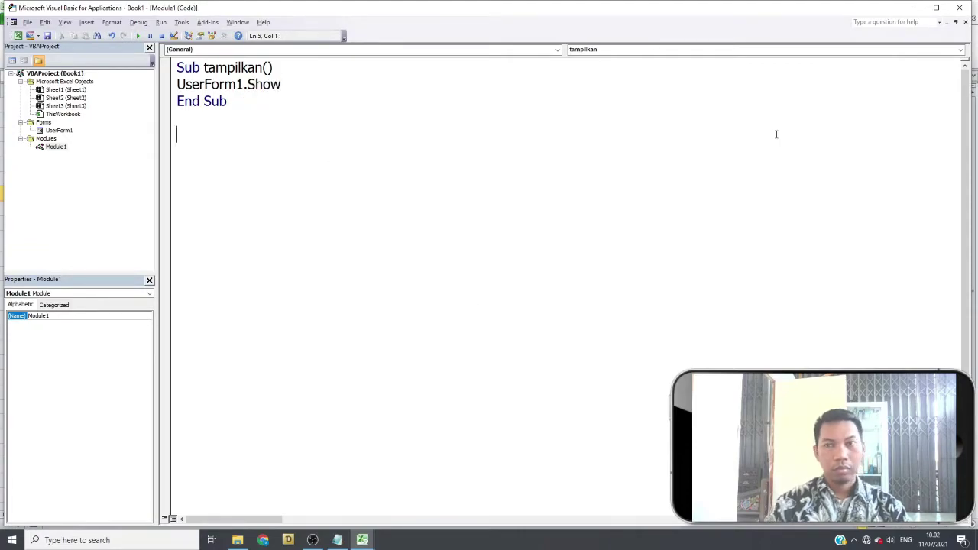
# - Assign the tampilkan macro to the Tampilkan shape
pyautogui.click(913, 7)
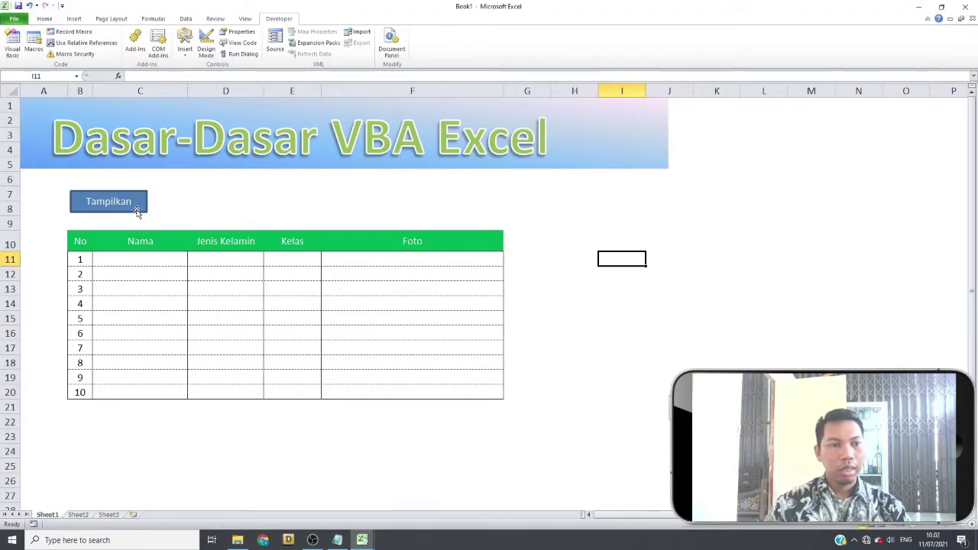
pyautogui.rightClick(134, 205)
pyautogui.click(170, 336)
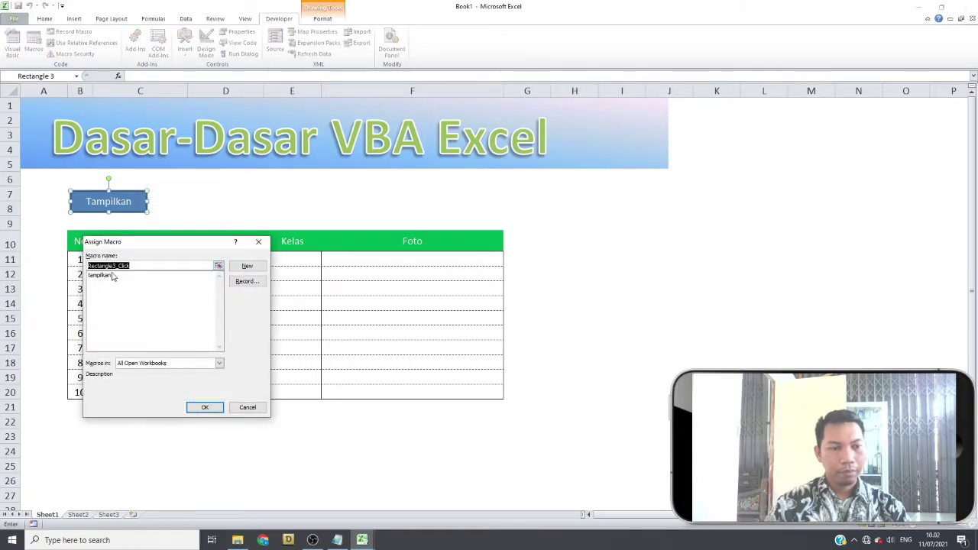
pyautogui.click(141, 277)
pyautogui.click(204, 408)
# - Test the Tampilkan shape twice, closing the Tambah data form each time
pyautogui.click(610, 402)
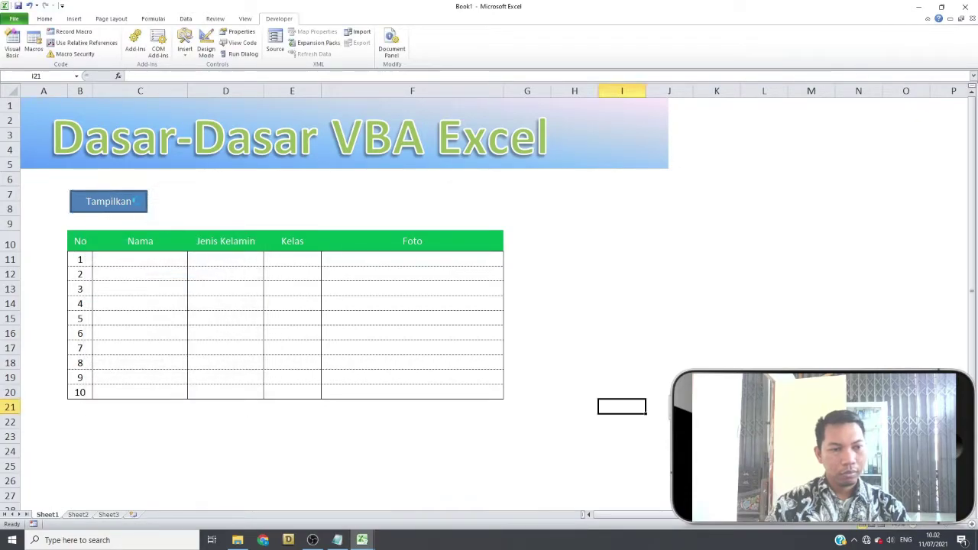
pyautogui.click(130, 204)
pyautogui.click(561, 134)
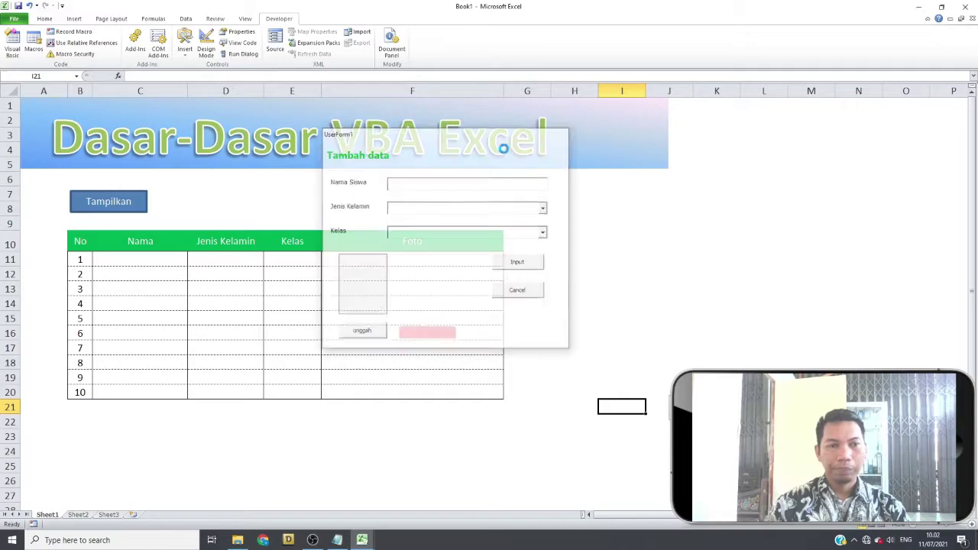
pyautogui.click(123, 201)
pyautogui.click(605, 159)
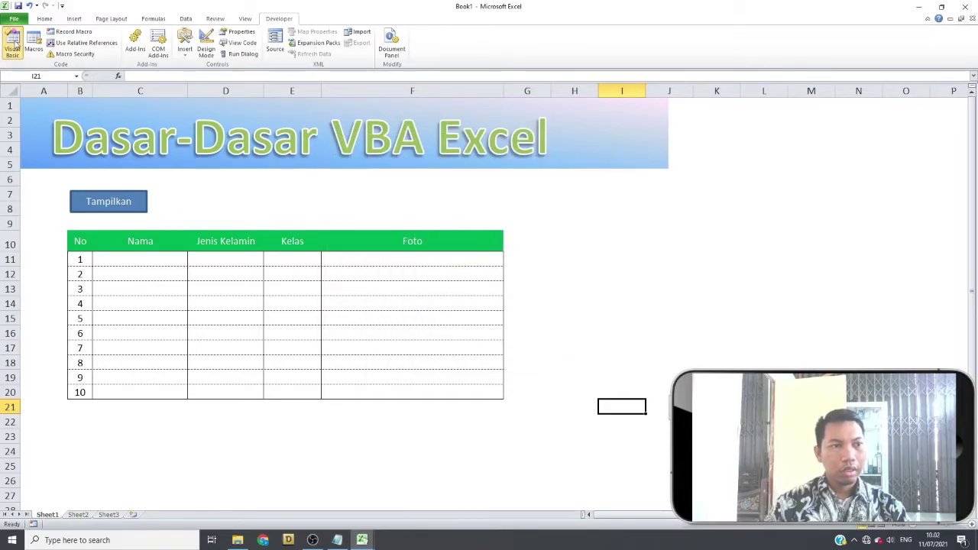
pyautogui.click(13, 46)
# - In the Input button's click code, declare Dim bk As Integer
pyautogui.click(362, 184)
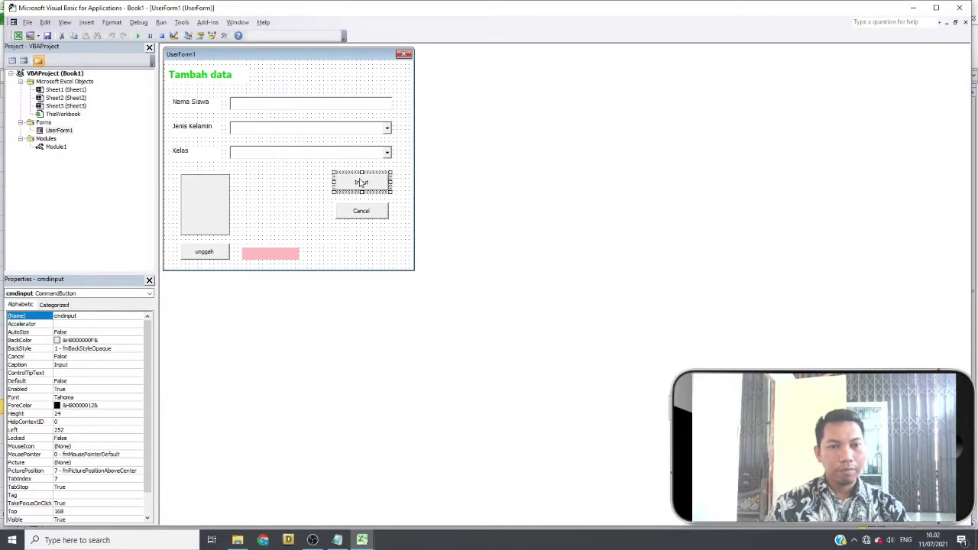
pyautogui.doubleClick(373, 184)
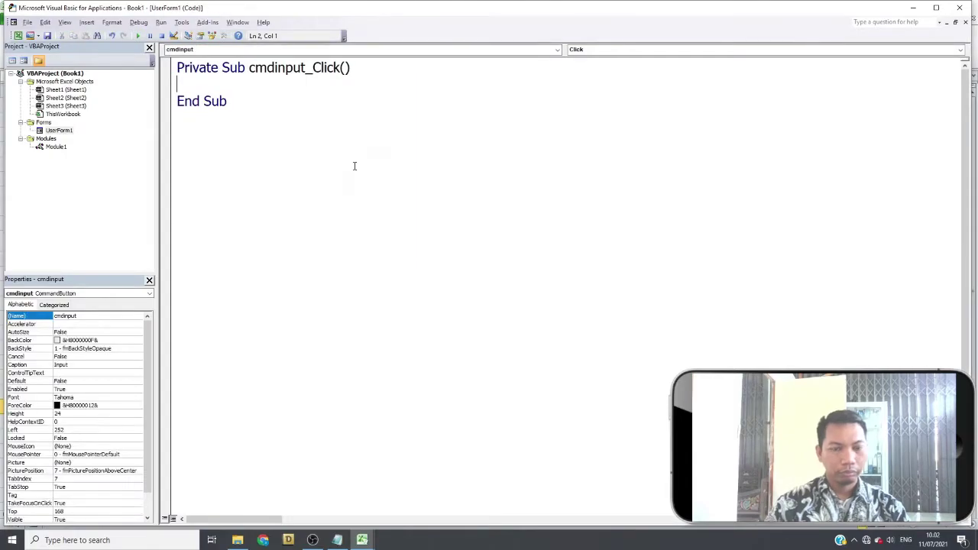
pyautogui.write('dim ')
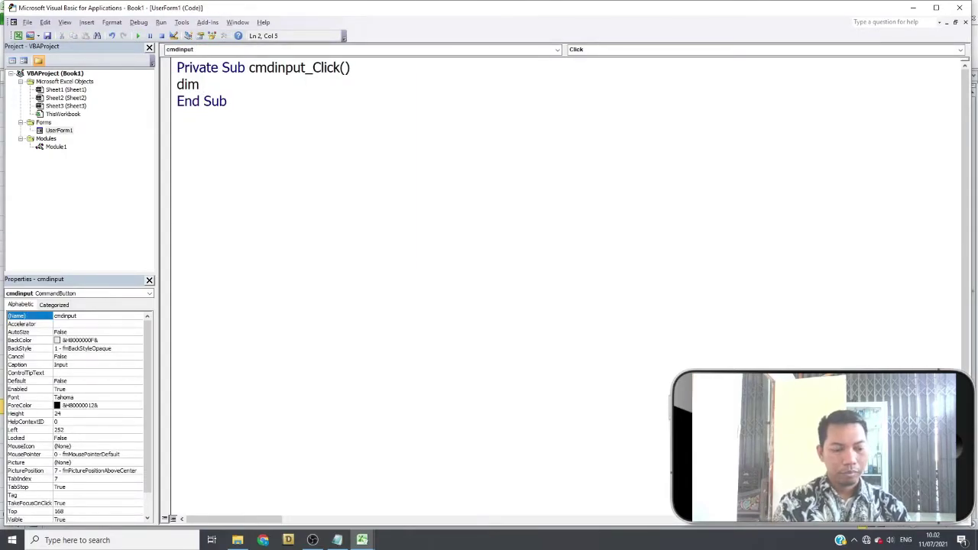
pyautogui.write('bk as o')
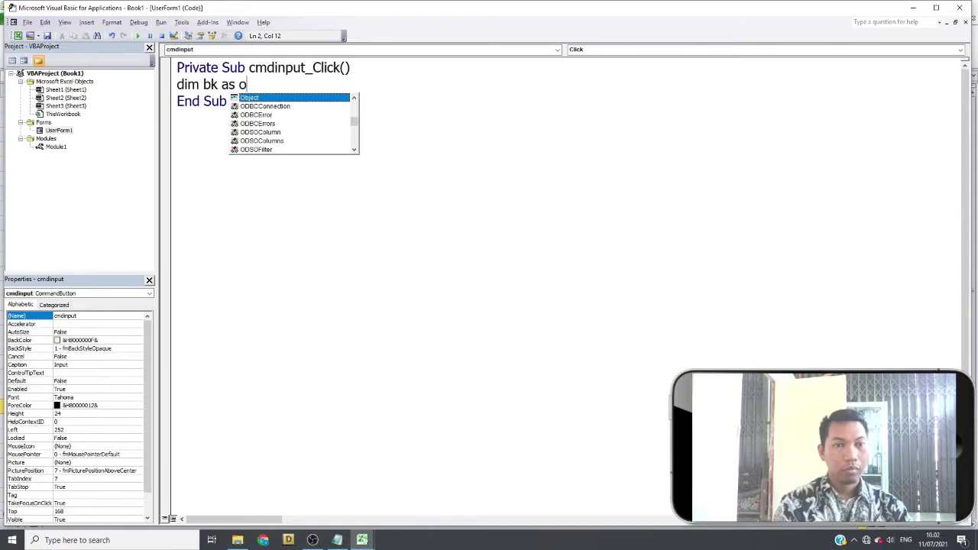
pyautogui.press('BackSpace')
pyautogui.write('int')
pyautogui.press('Return')
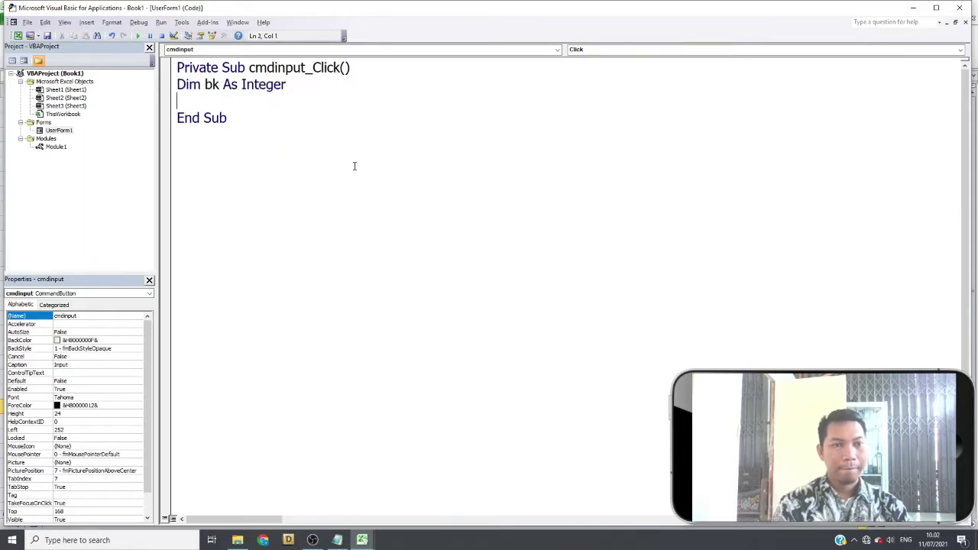
# - Add Db = Range("c1000").End(xlUp).Offset(,1).Row + 1 to find the next empty row
pyautogui.write('db=')
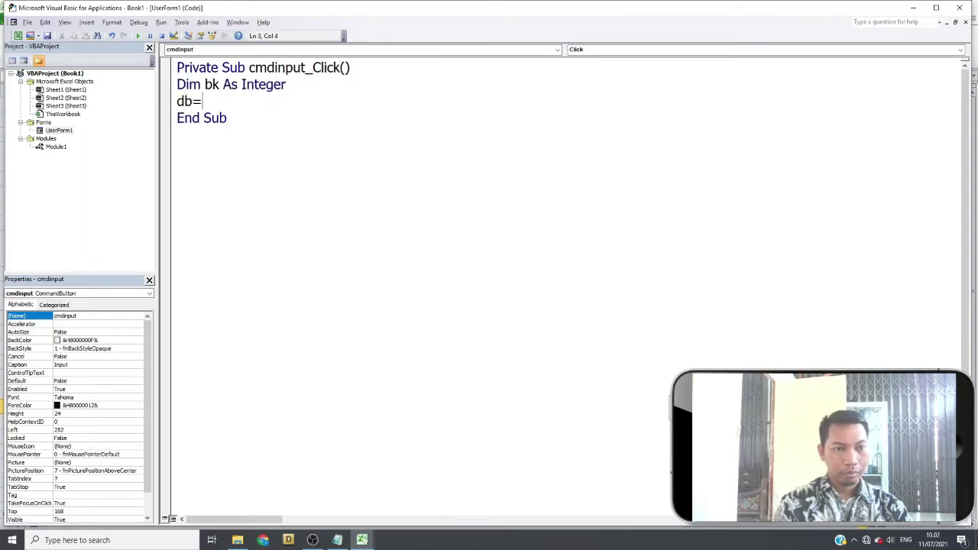
pyautogui.write('range')
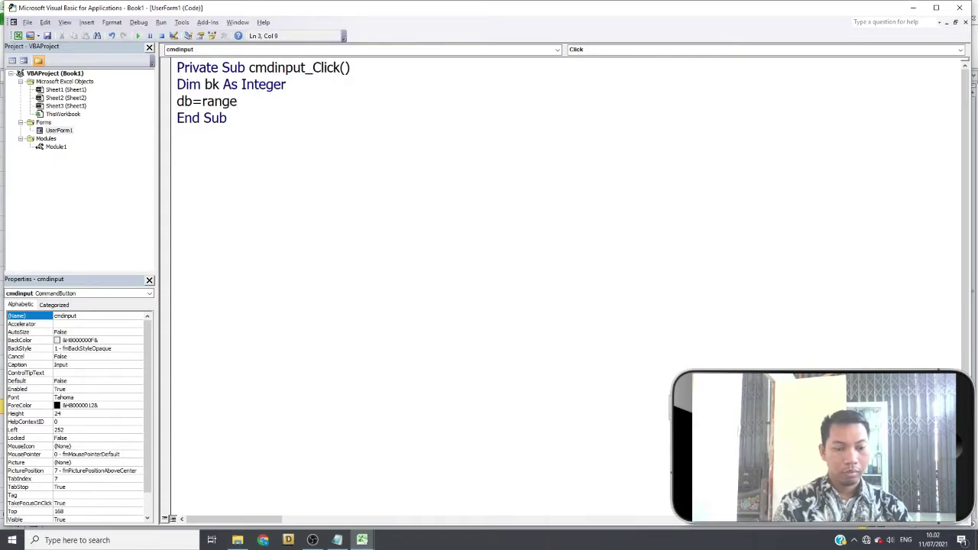
pyautogui.write('(')
pyautogui.moveTo(362, 540)
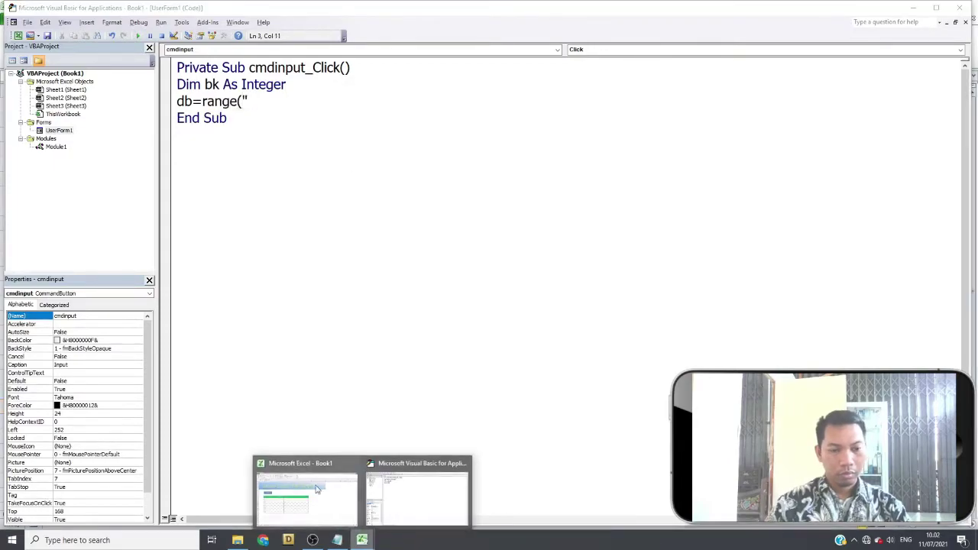
pyautogui.click(282, 498)
pyautogui.click(113, 257)
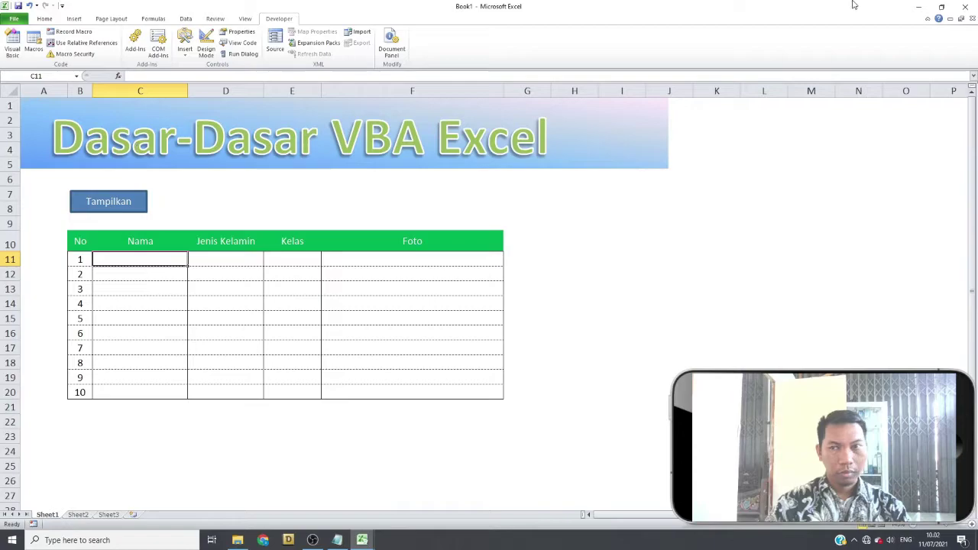
pyautogui.click(918, 7)
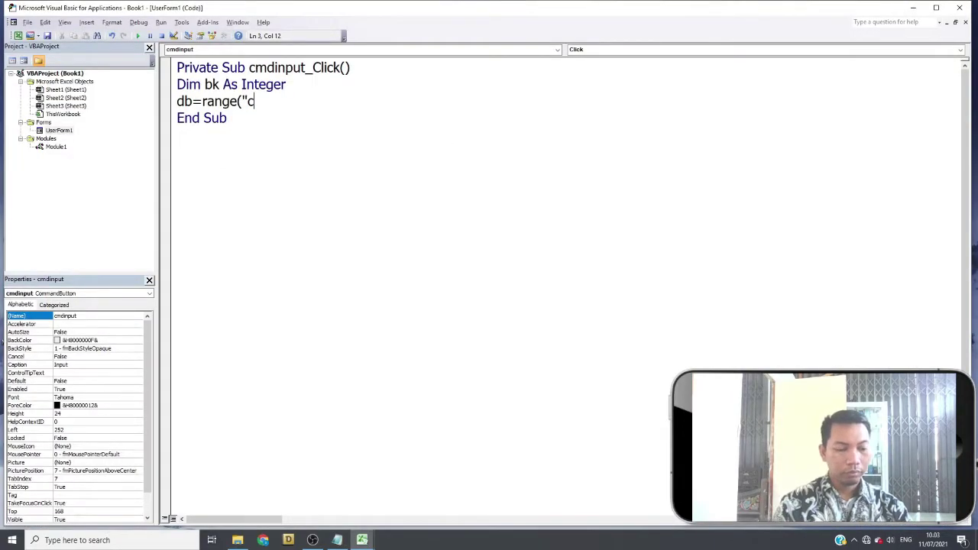
pyautogui.write('1000')
pyautogui.write(')')
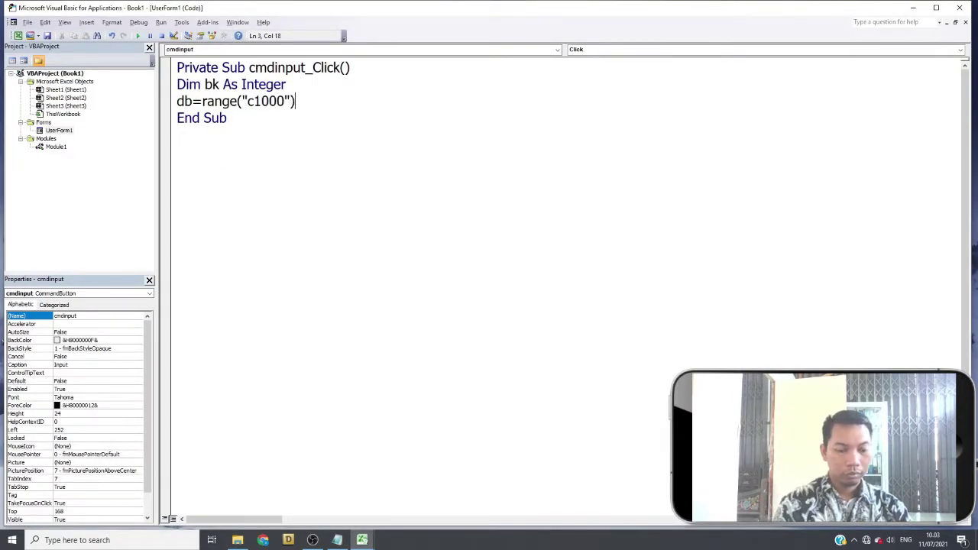
pyautogui.write('.end(xl')
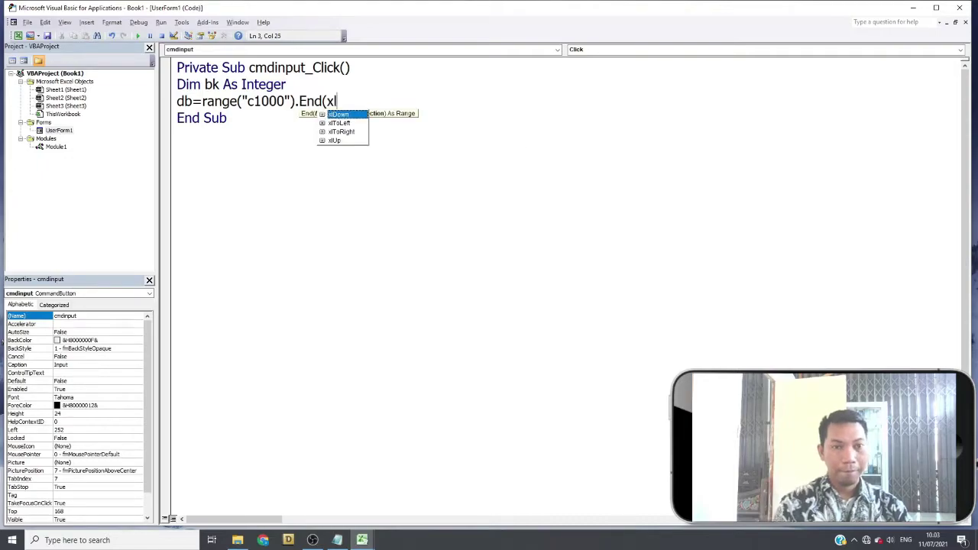
pyautogui.press('Down')
pyautogui.press('Down')
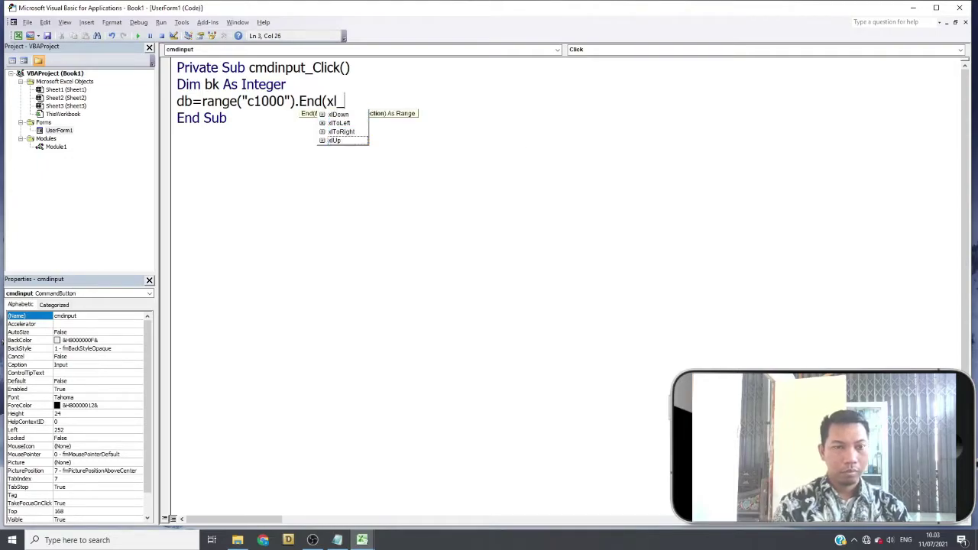
pyautogui.press('Up')
pyautogui.press('Up')
pyautogui.press('Down')
pyautogui.press('Down')
pyautogui.press('Down')
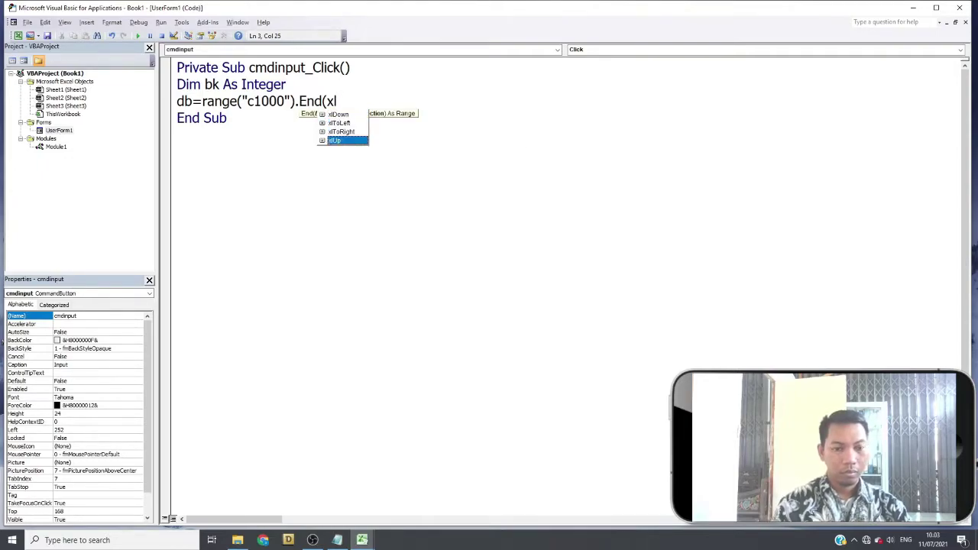
pyautogui.write(').off')
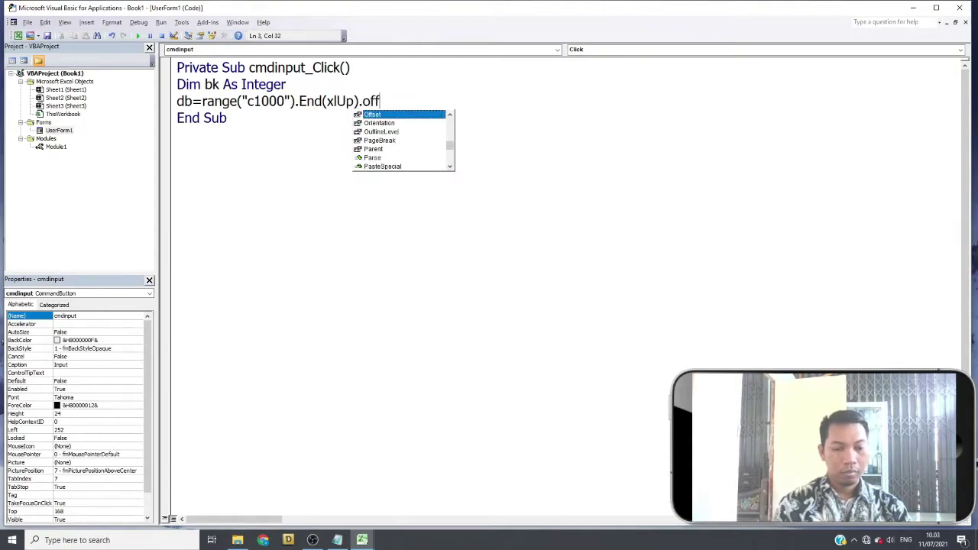
pyautogui.write('(')
pyautogui.write(',')
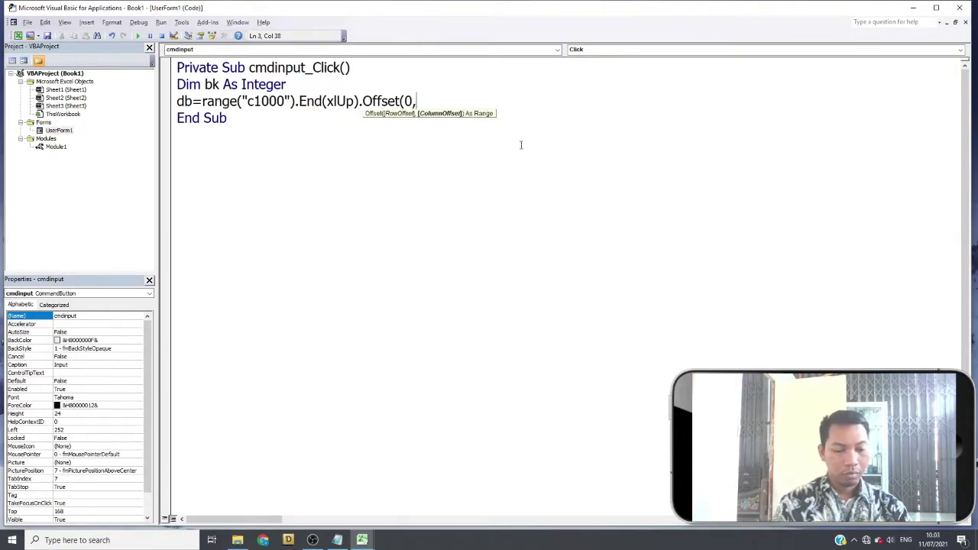
pyautogui.write('1).r')
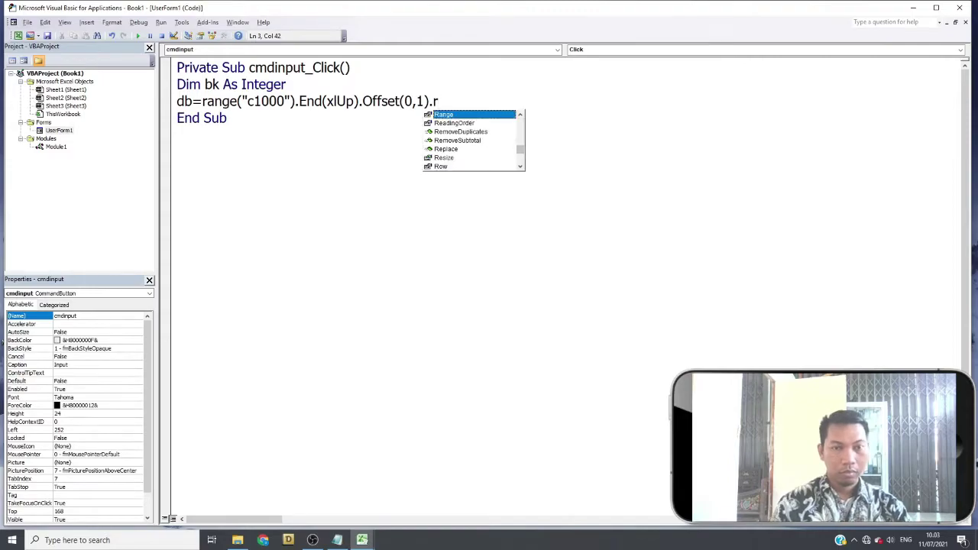
pyautogui.write('ow')
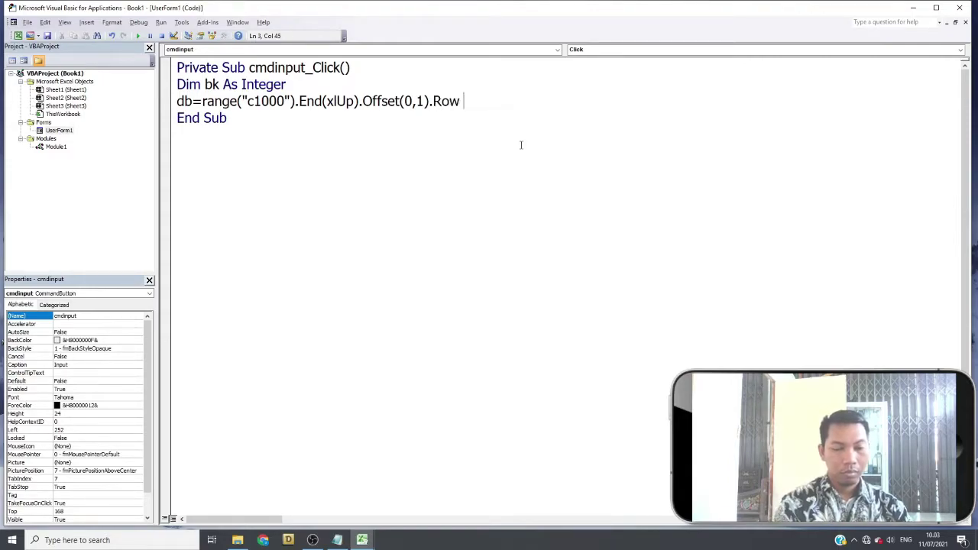
pyautogui.write('  1')
pyautogui.press('Return')
pyautogui.press('Return')
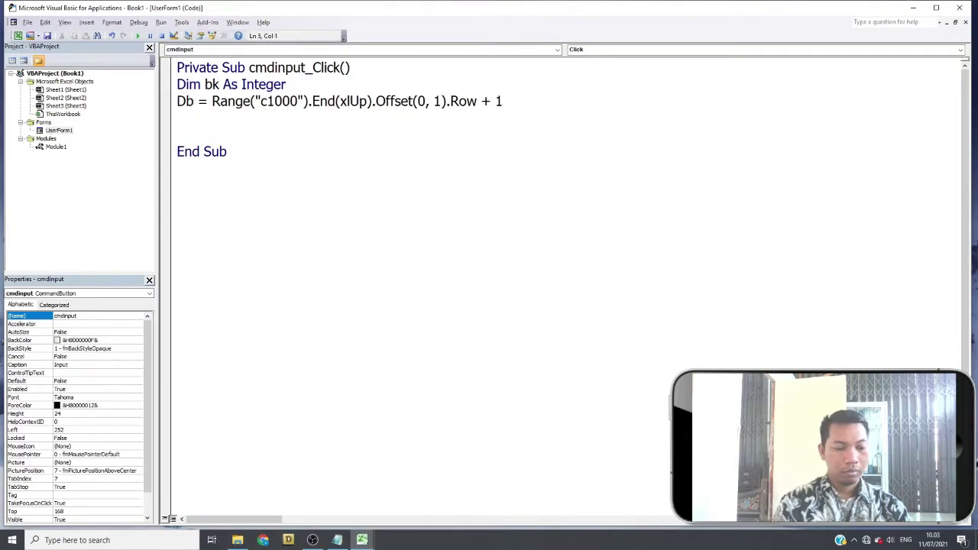
# - Open a With Sheet1 block and start its End With line
pyautogui.write('whi')
pyautogui.press('BackSpace')
pyautogui.press('BackSpace')
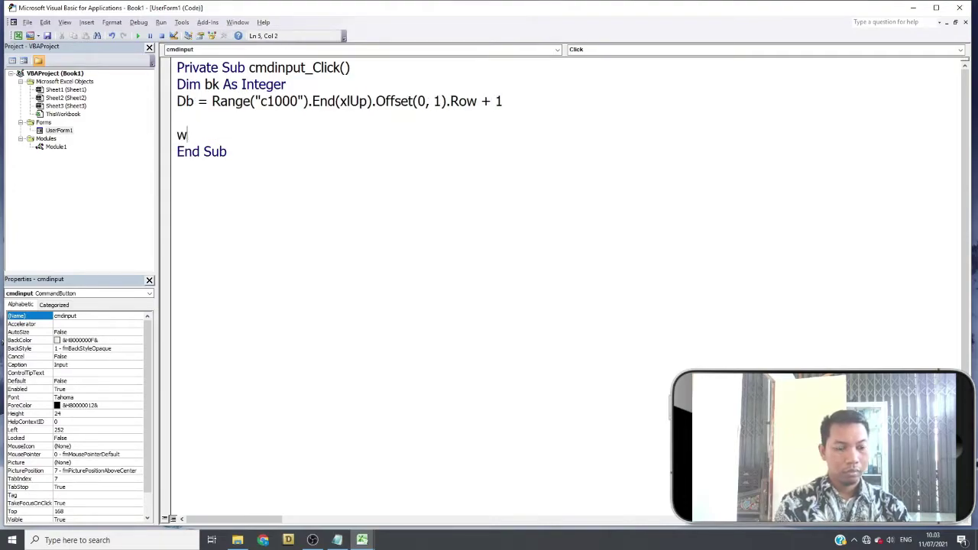
pyautogui.write('ith sh')
pyautogui.hotkey('ctrl', 'space')
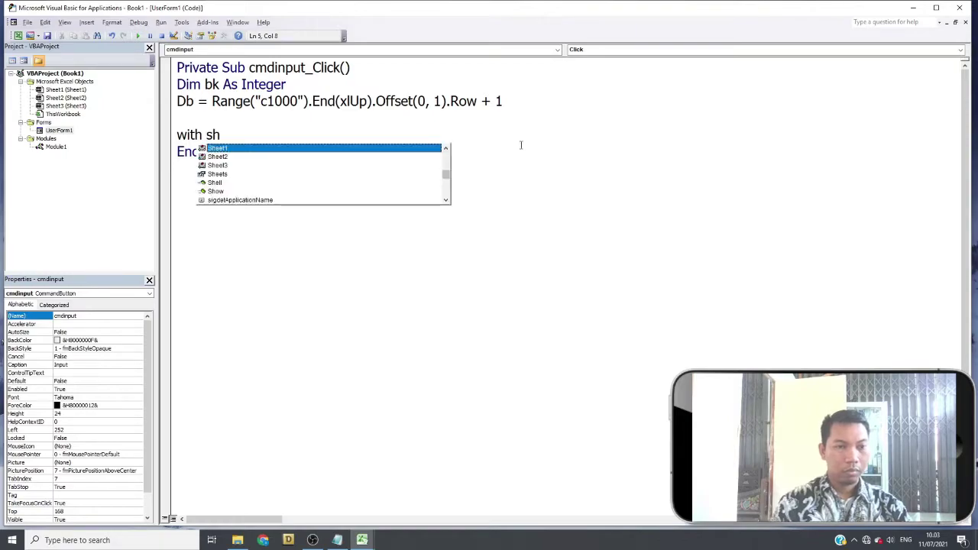
pyautogui.press('Return')
pyautogui.press('Return')
pyautogui.press('Return')
pyautogui.write('en')
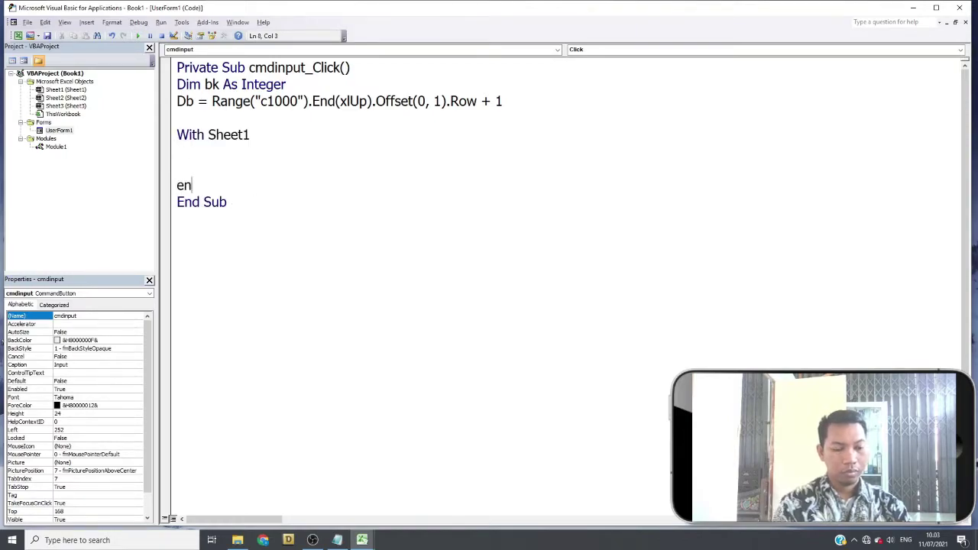
pyautogui.write('d if')
pyautogui.hotkey('ctrl', 'shift', 'Left')
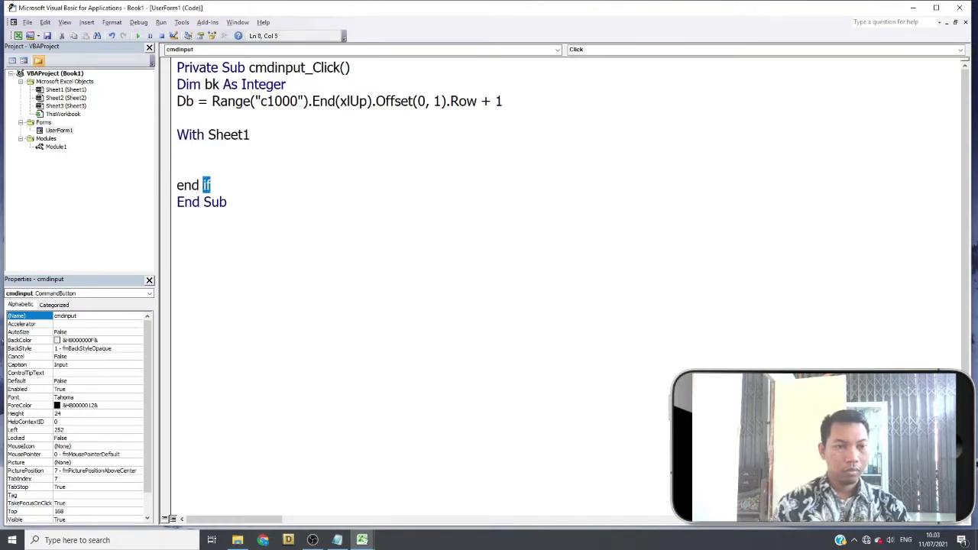
# - Begin a .Cells( assignment inside the With block of the Input button's click code
pyautogui.write('with')
pyautogui.click(178, 151)
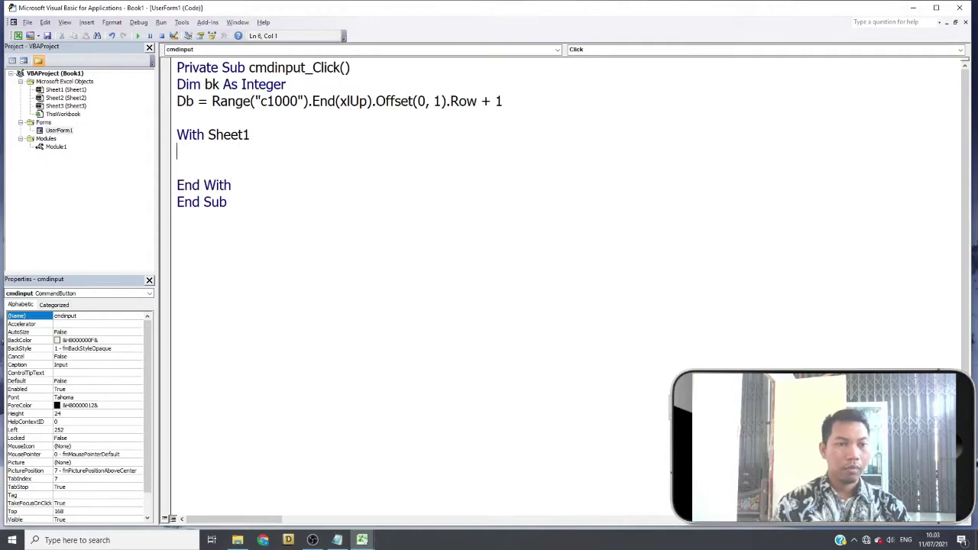
pyautogui.write('.cells(')
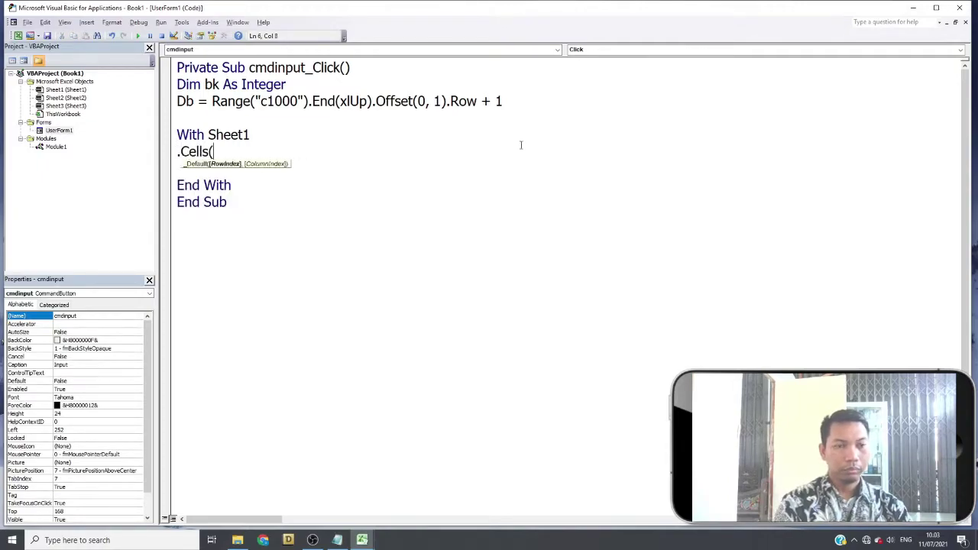
pyautogui.click(913, 7)
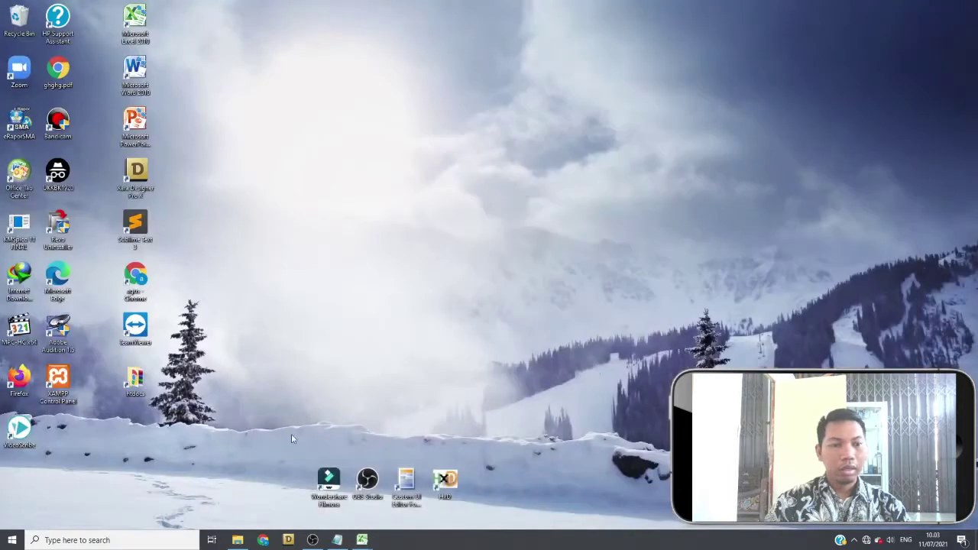
pyautogui.moveTo(362, 540)
pyautogui.click(309, 515)
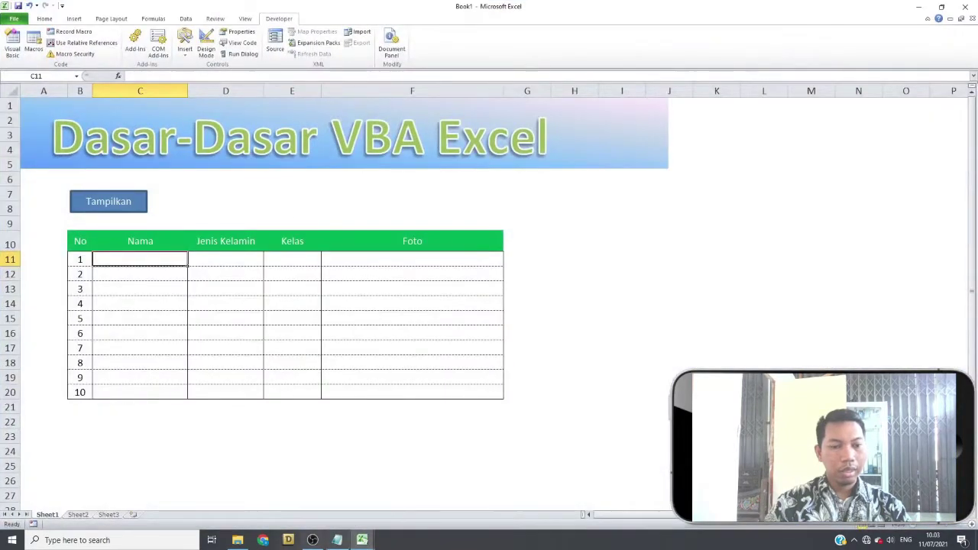
pyautogui.click(443, 493)
pyautogui.doubleClick(66, 130)
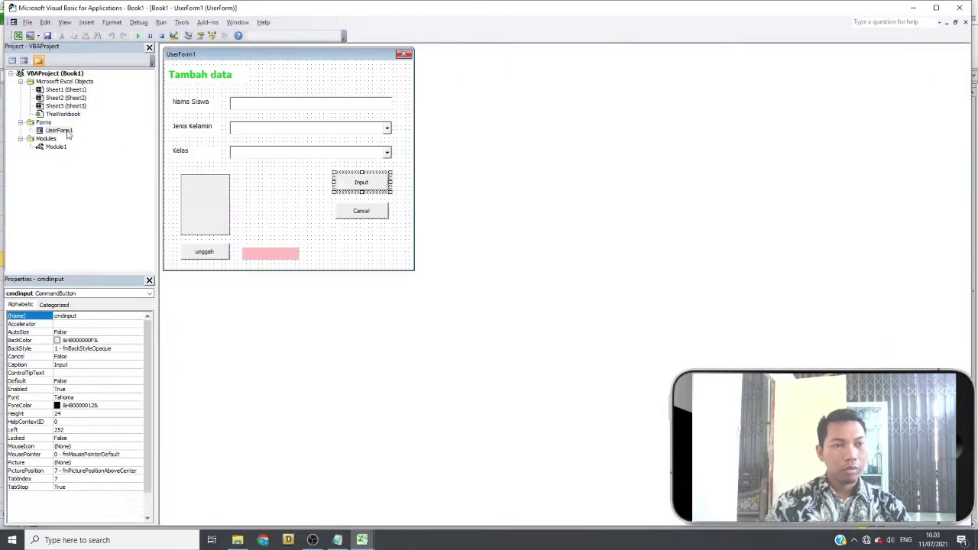
pyautogui.doubleClick(380, 188)
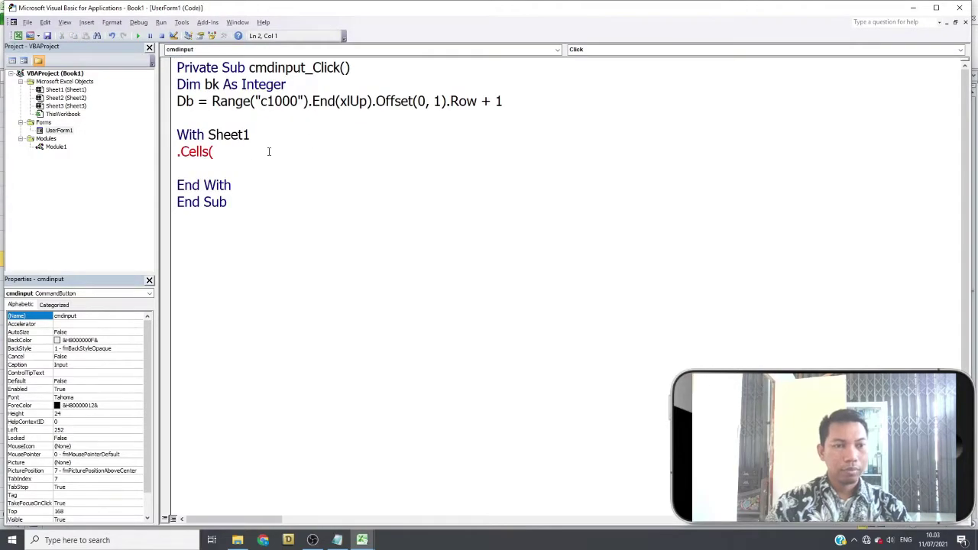
# - Complete the line as .Cells(bk, 3).Value = tbnama.Value after checking Sheet1's columns
pyautogui.write('bk,')
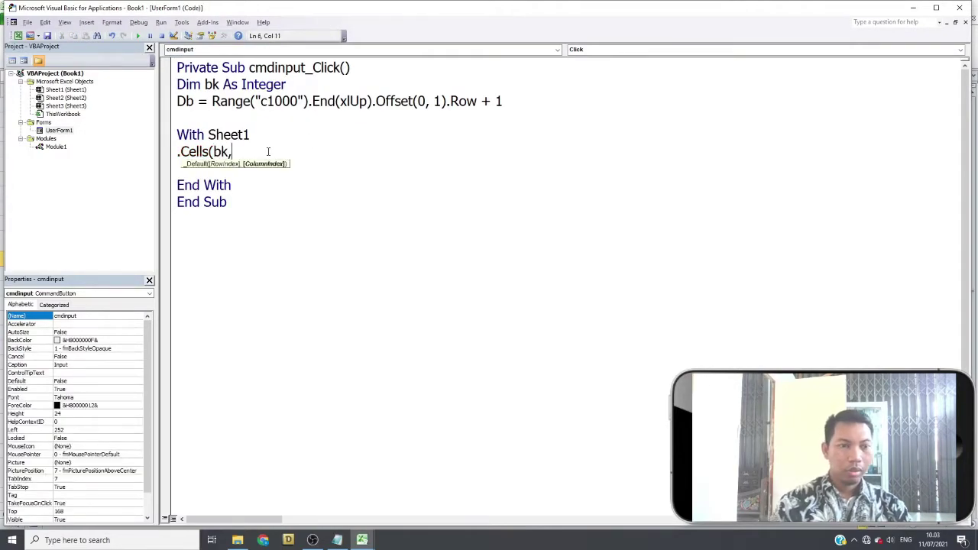
pyautogui.moveTo(358, 531)
pyautogui.click(306, 493)
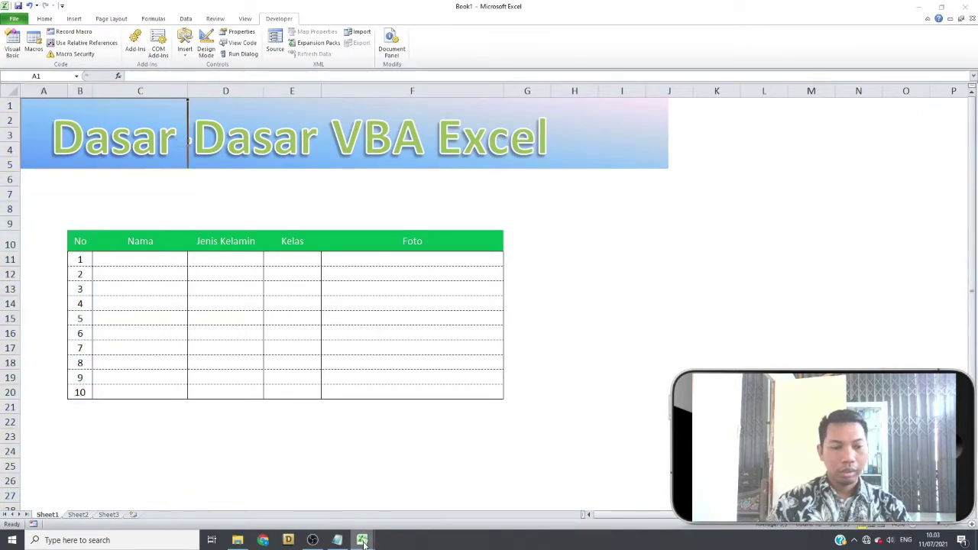
pyautogui.moveTo(361, 537)
pyautogui.click(392, 481)
pyautogui.write('3')
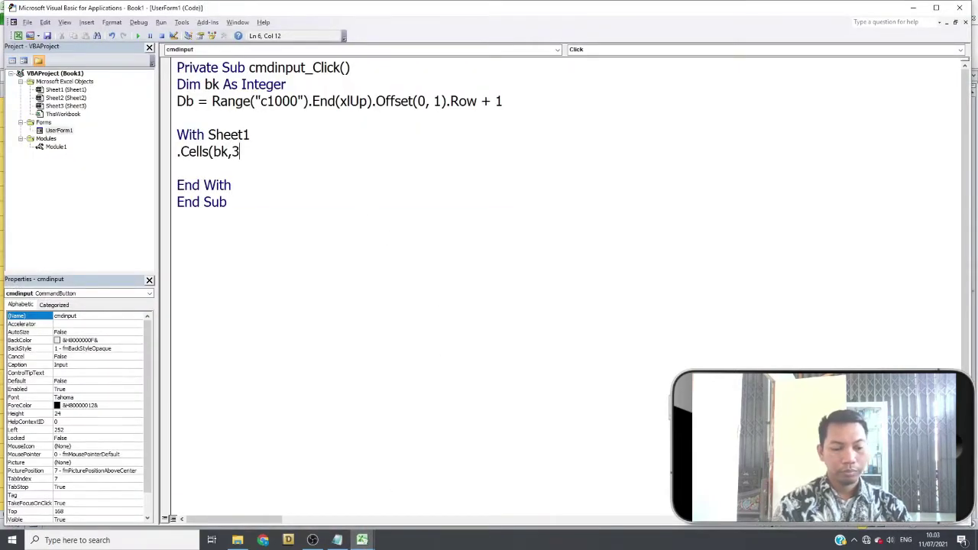
pyautogui.write(').value=t')
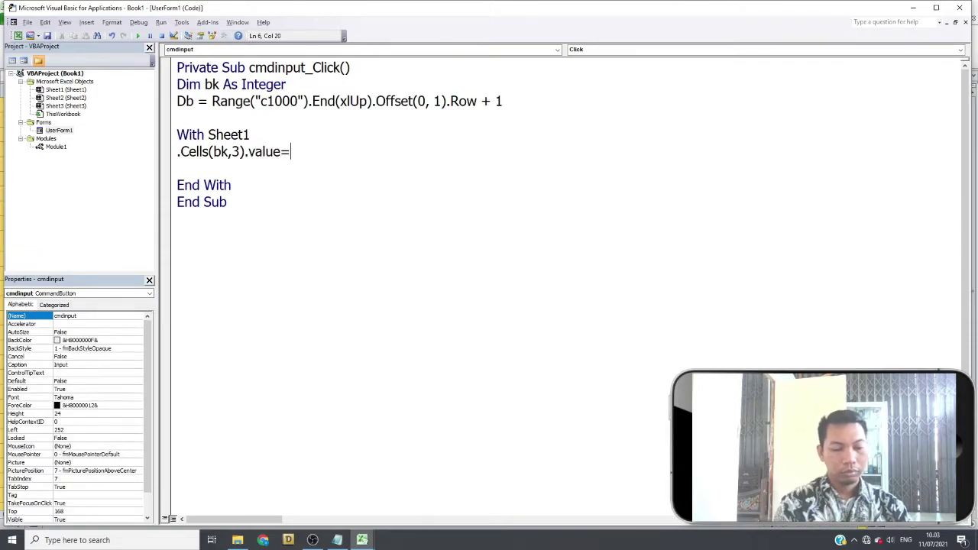
pyautogui.write('bnama.v')
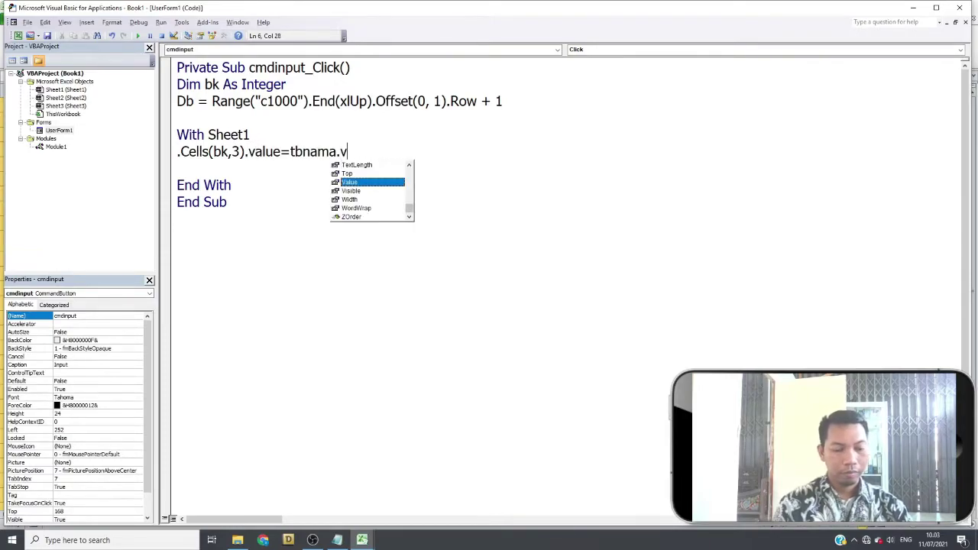
pyautogui.write('alue')
pyautogui.press('Return')
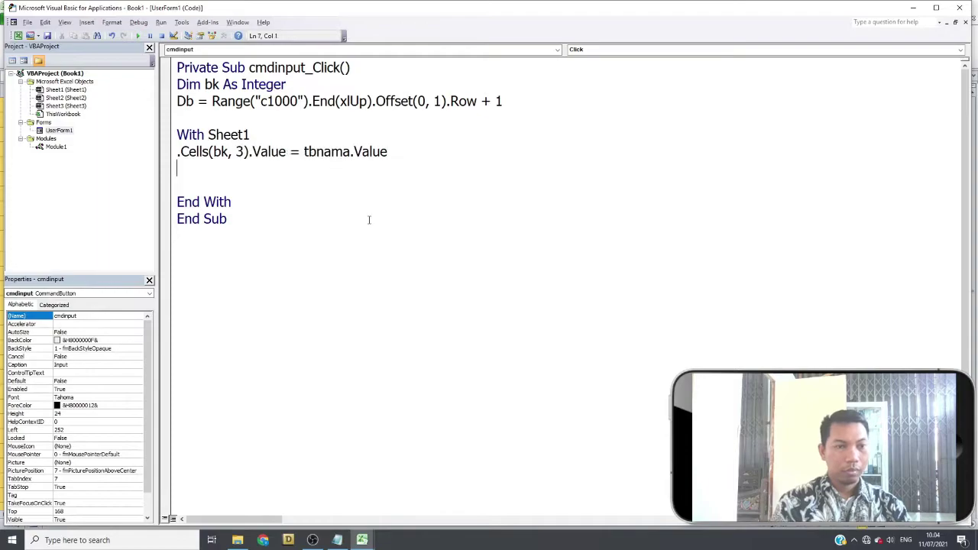
# - Copy the .Cells(bk, 3).Value = part and paste three copies on the lines below
pyautogui.hotkey('ctrl', 'shift', 'Right')
pyautogui.hotkey('ctrl', 'shift', 'Right')
pyautogui.hotkey('ctrl', 'shift', 'Right')
pyautogui.hotkey('ctrl', 'shift', 'Right')
pyautogui.hotkey('ctrl', 'shift', 'Right')
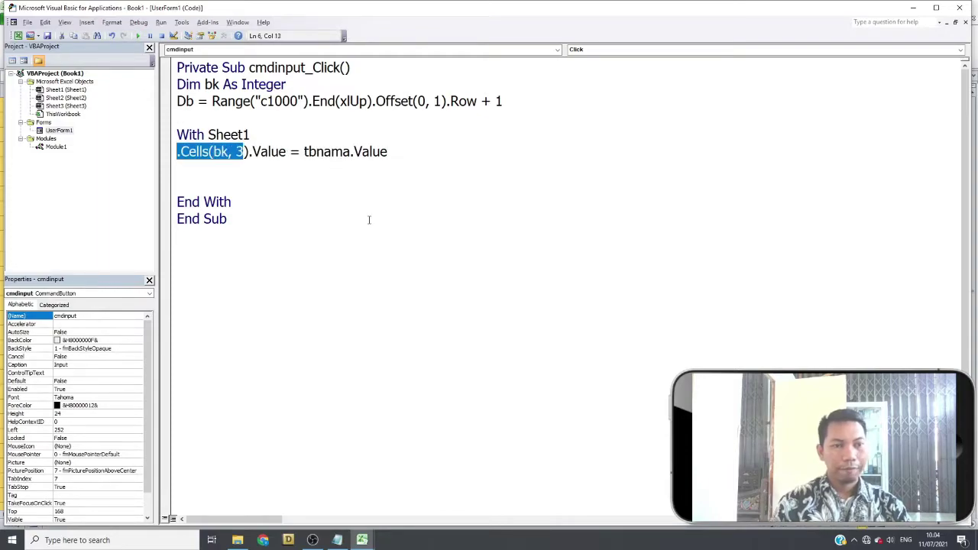
pyautogui.hotkey('ctrl', 'shift', 'Right')
pyautogui.hotkey('ctrl', 'shift', 'Right')
pyautogui.hotkey('ctrl', 'shift', 'Right')
pyautogui.hotkey('ctrl', 'shift', 'Right')
pyautogui.hotkey('ctrl', 'c')
pyautogui.press('Down')
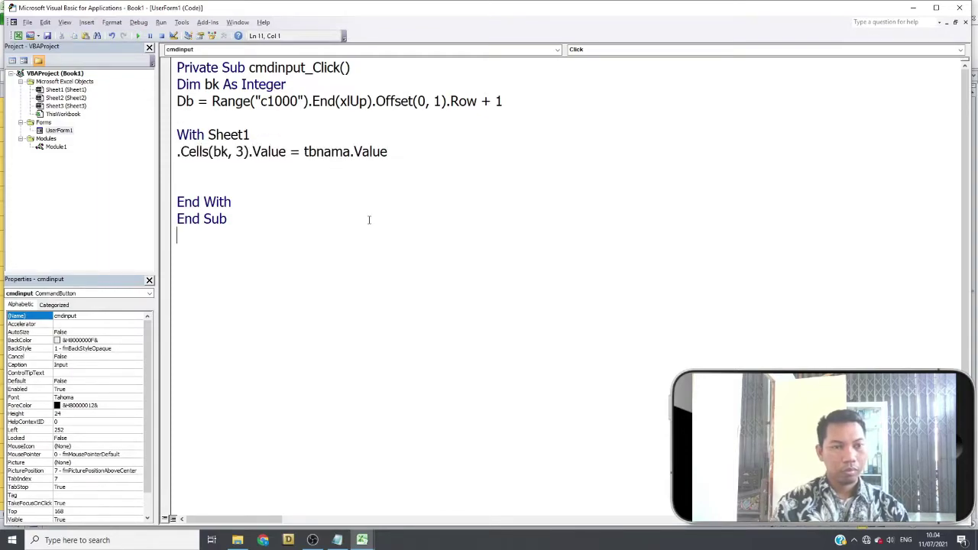
pyautogui.hotkey('ctrl', 'v')
pyautogui.press('Return')
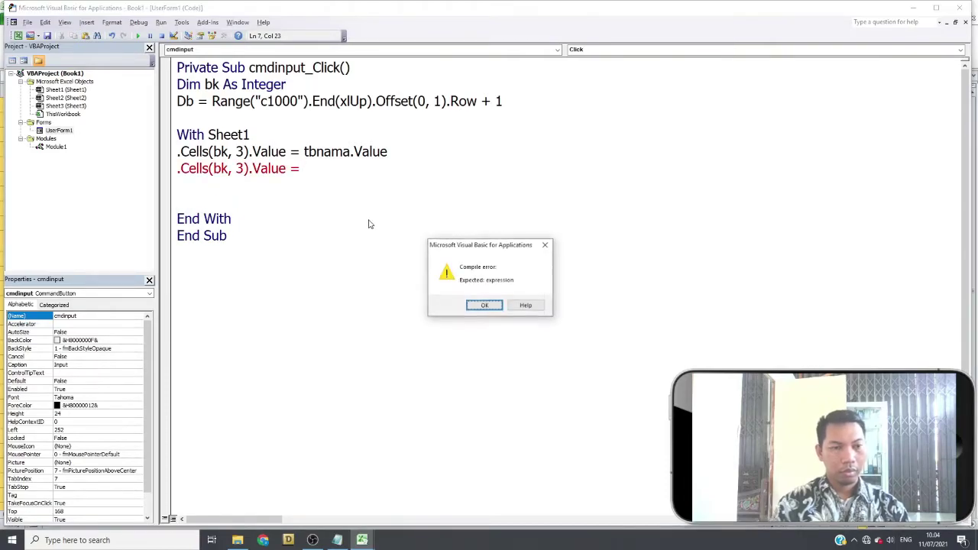
pyautogui.press('Return')
pyautogui.press('Return')
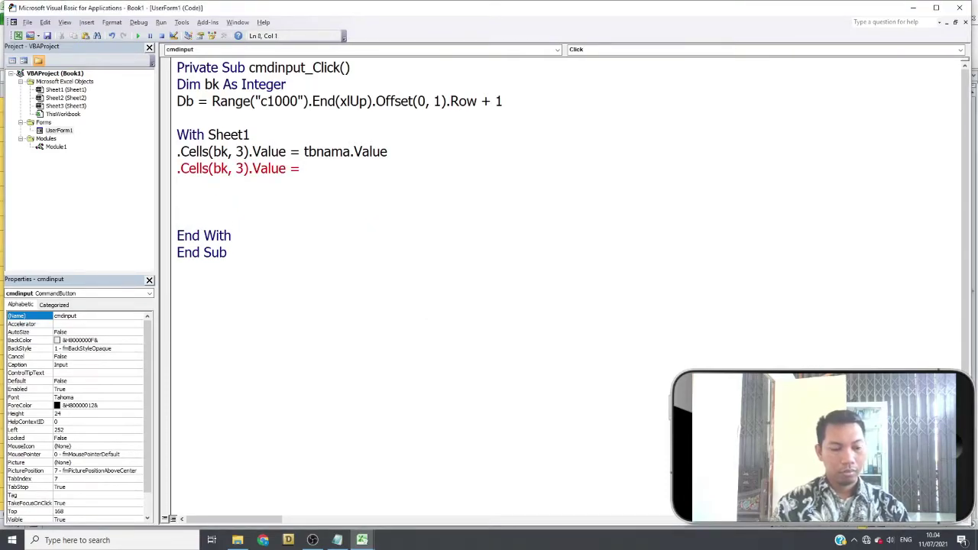
pyautogui.hotkey('ctrl', 'v')
pyautogui.click(369, 224)
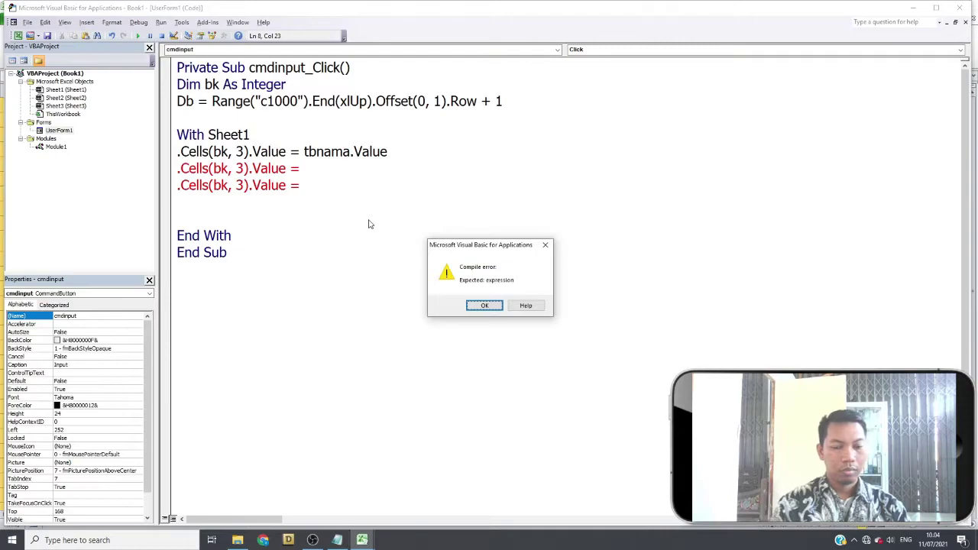
pyautogui.press('Return')
pyautogui.press('Return')
pyautogui.hotkey('ctrl', 'v')
pyautogui.click(368, 221)
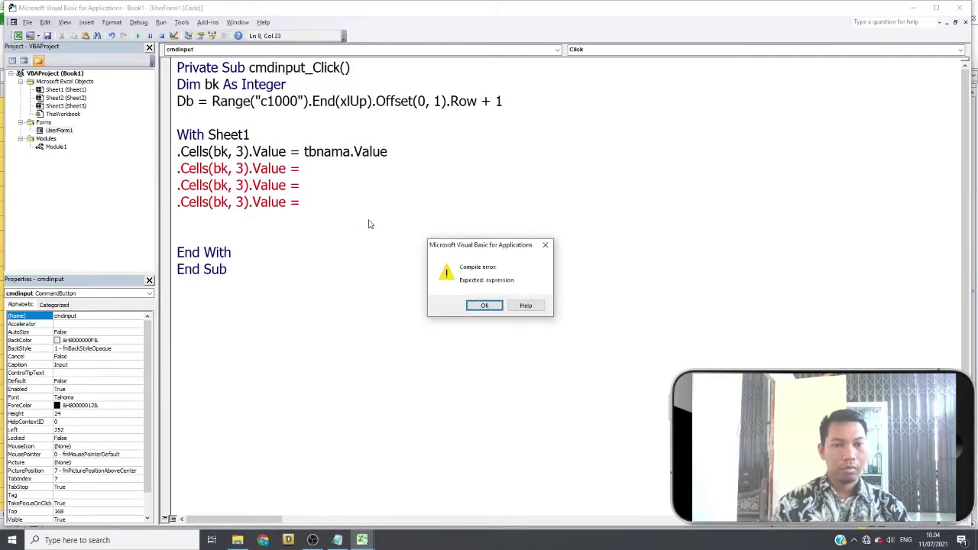
pyautogui.press('Return')
pyautogui.press('BackSpace')
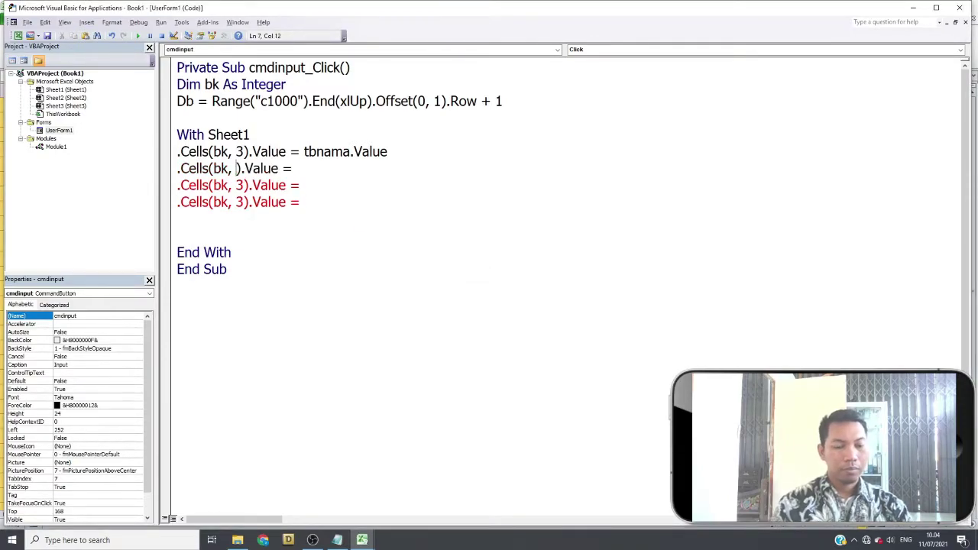
# - Change the first copy to column 4 and assign cbjk.Value
pyautogui.write('4')
pyautogui.click(369, 220)
pyautogui.press('Return')
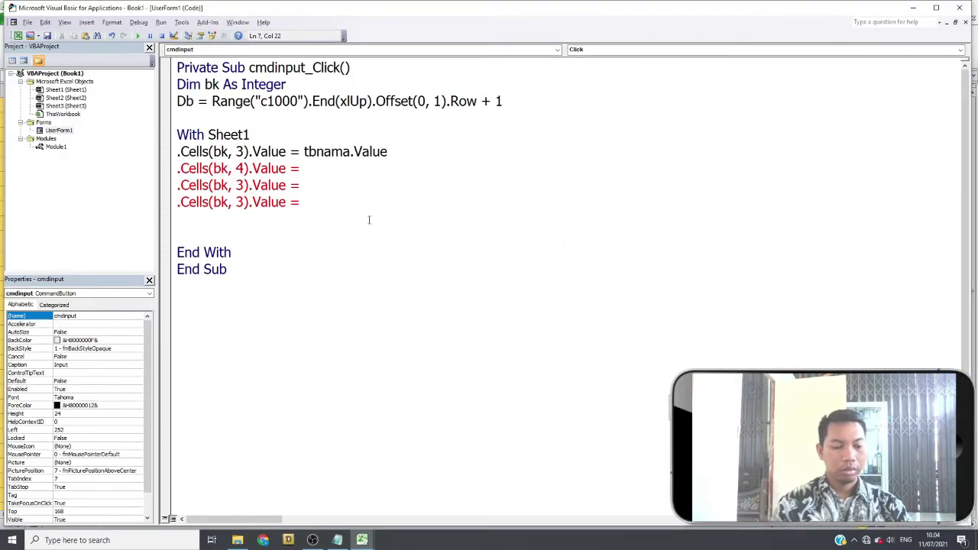
pyautogui.write('cb')
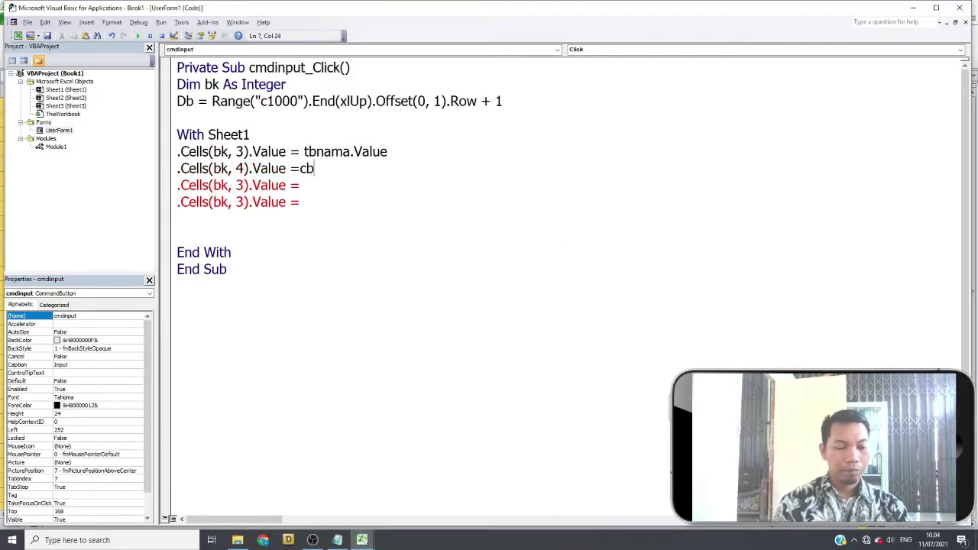
pyautogui.write('jk.')
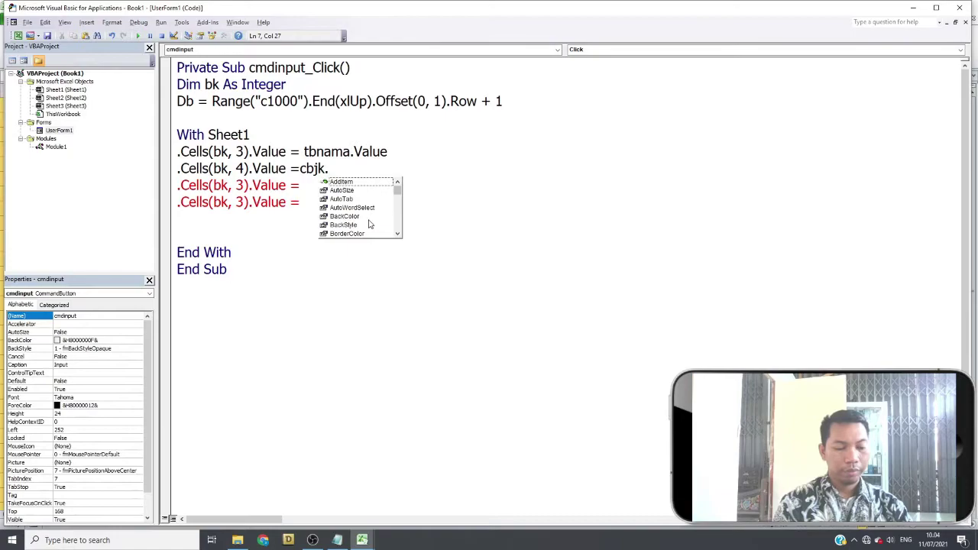
pyautogui.write('value')
pyautogui.press('Return')
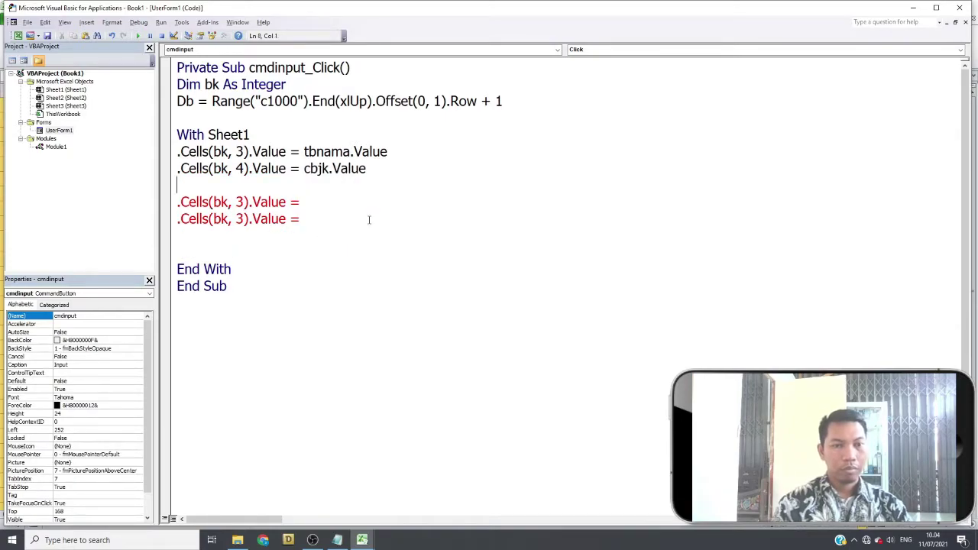
pyautogui.press('Delete')
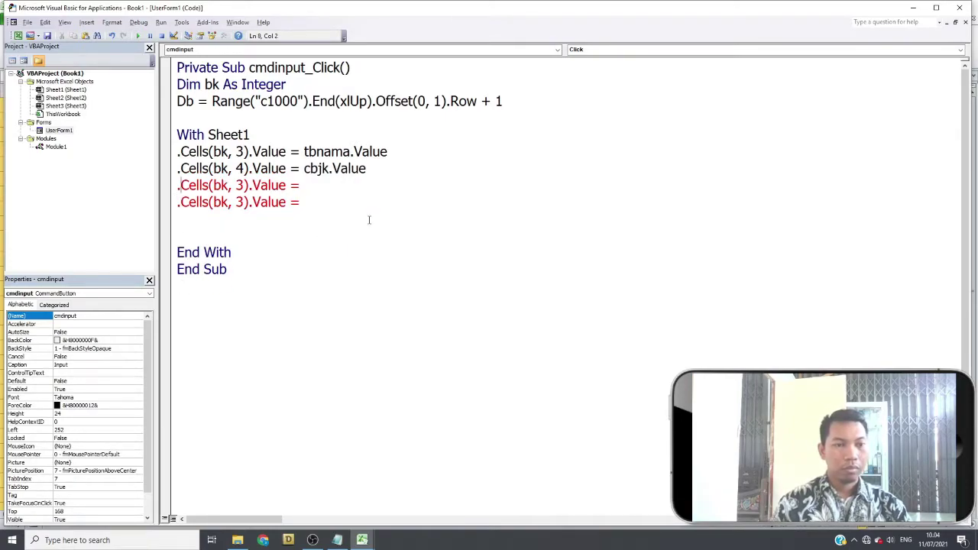
# - Set the next copy to column 5 = cbkelas.Value and comment out the column 6 line
pyautogui.press('BackSpace')
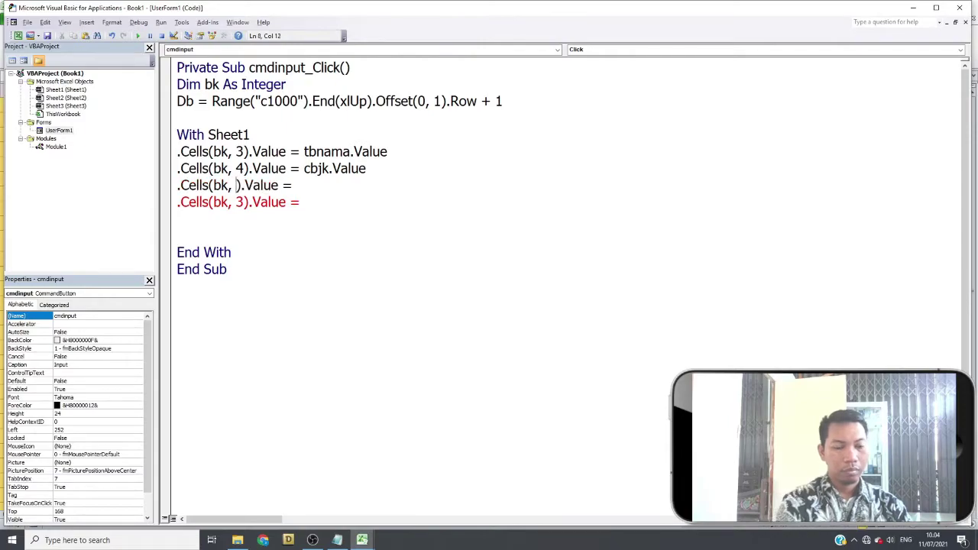
pyautogui.write('5')
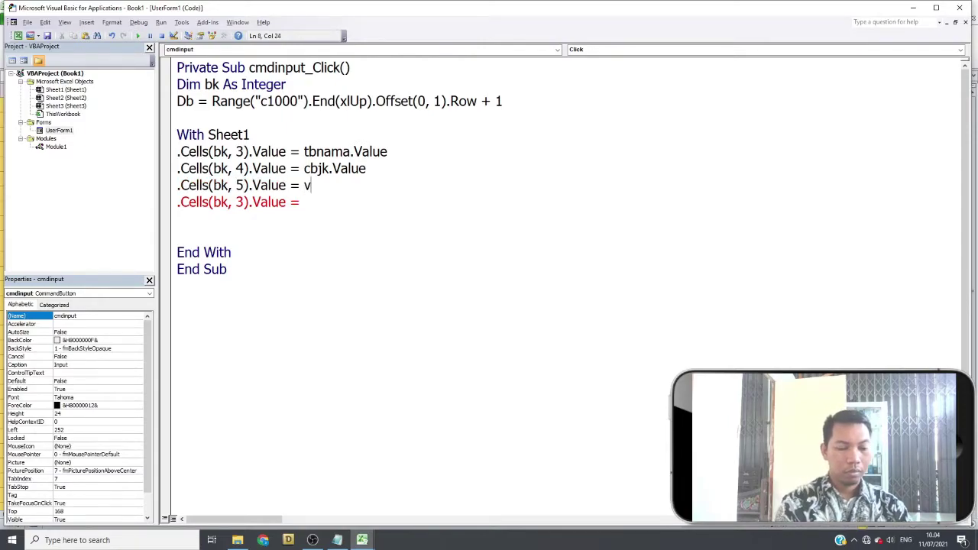
pyautogui.write('b')
pyautogui.hotkey('ctrl', 'space')
pyautogui.write('k')
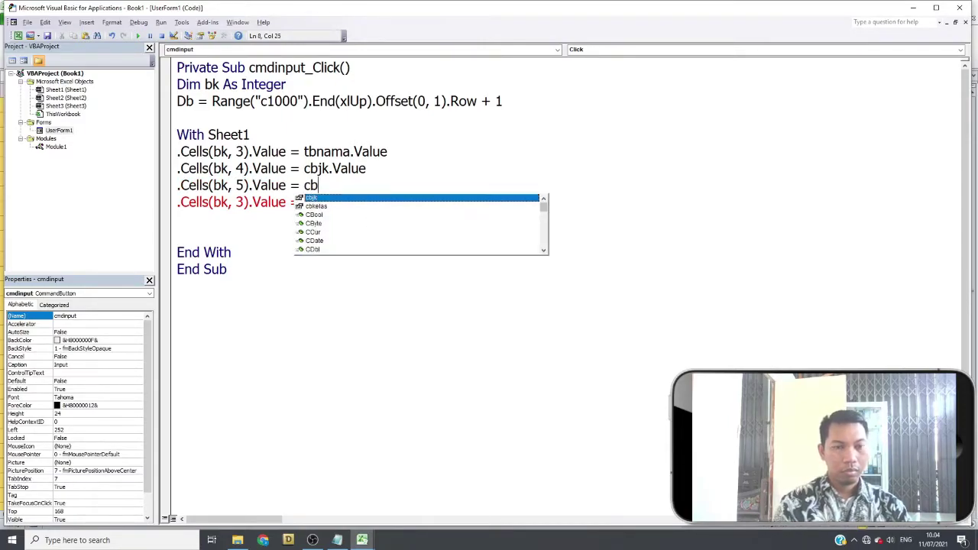
pyautogui.write('elas.value')
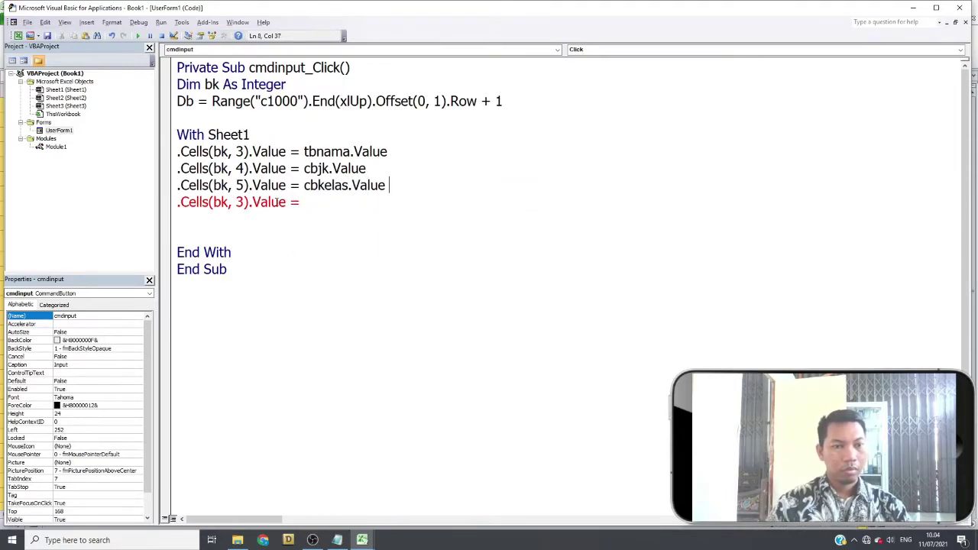
pyautogui.press('BackSpace')
pyautogui.write('6')
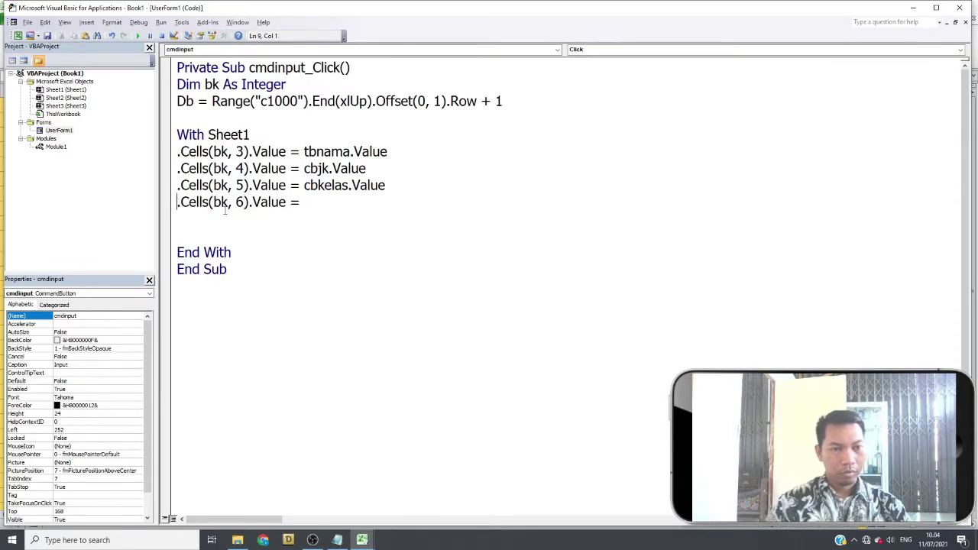
pyautogui.write("'")
pyautogui.click(400, 281)
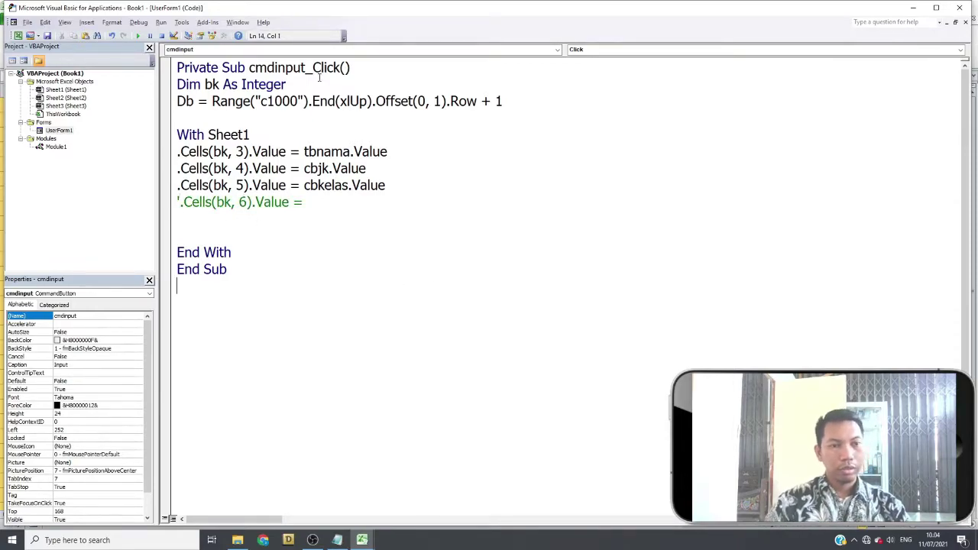
# - Make the Cancel button's click routine run Unload Me
pyautogui.doubleClick(73, 129)
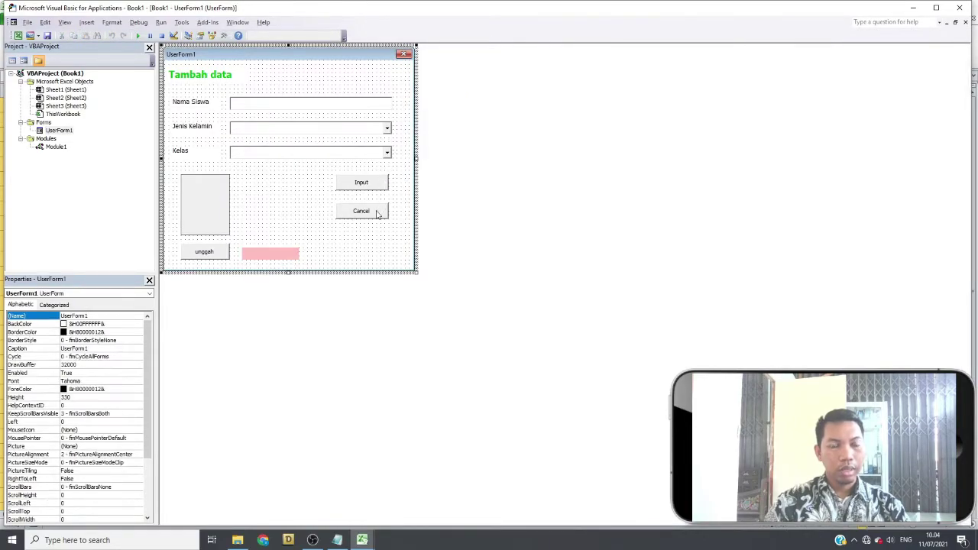
pyautogui.doubleClick(377, 214)
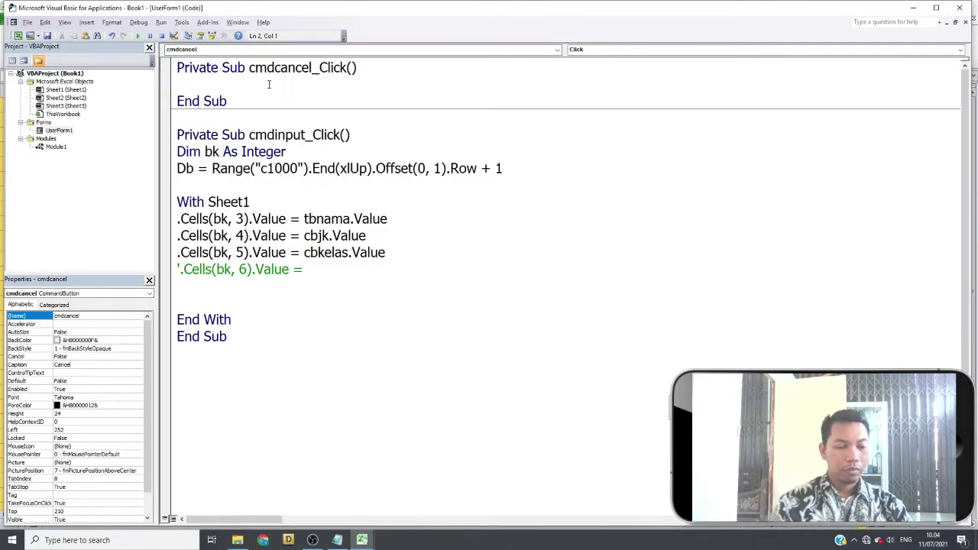
pyautogui.write('unl;oad')
pyautogui.press('BackSpace')
pyautogui.press('BackSpace')
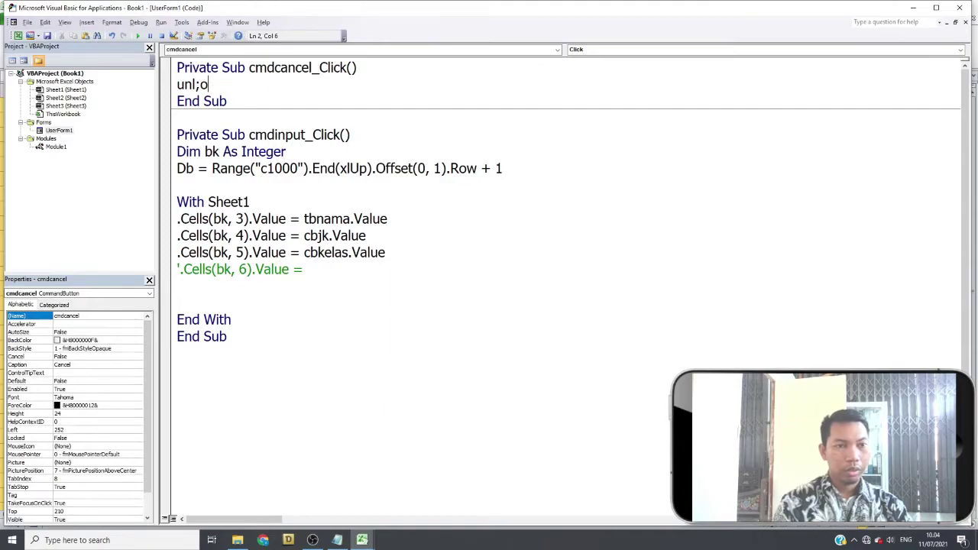
pyautogui.press('BackSpace')
pyautogui.press('BackSpace')
pyautogui.write('oad mi')
pyautogui.press('BackSpace')
pyautogui.write('e')
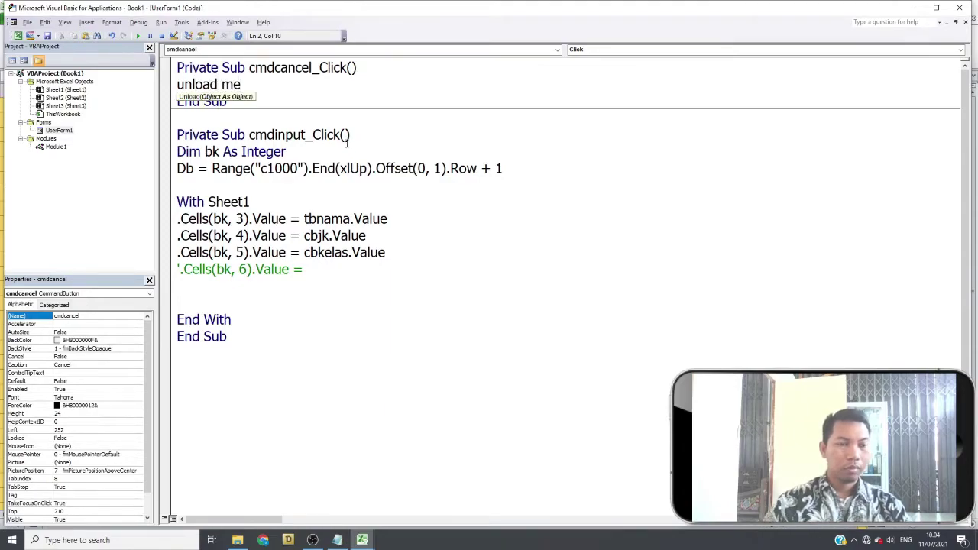
pyautogui.click(537, 219)
# - Add Dim lokasi_foto As String at the very top of the UserForm1 code
pyautogui.click(177, 68)
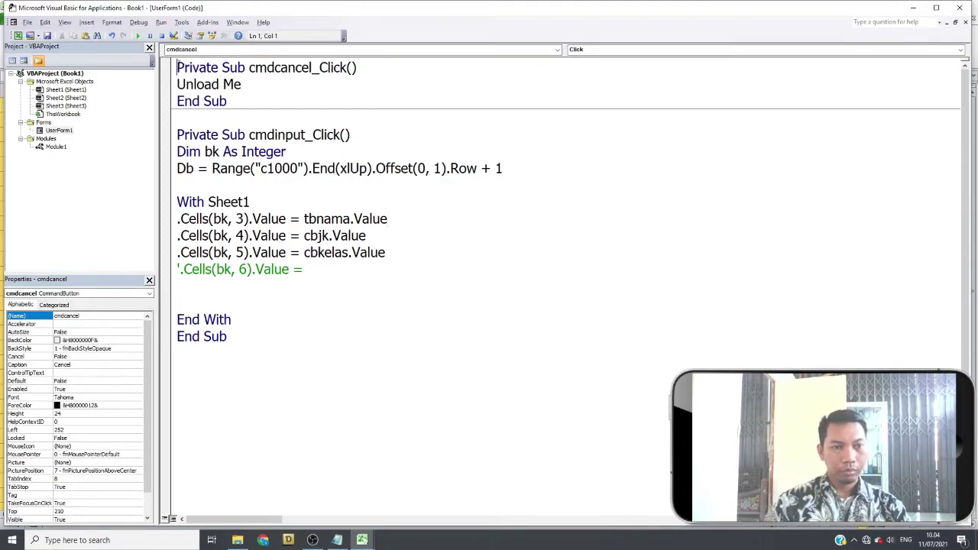
pyautogui.press('Return')
pyautogui.press('Return')
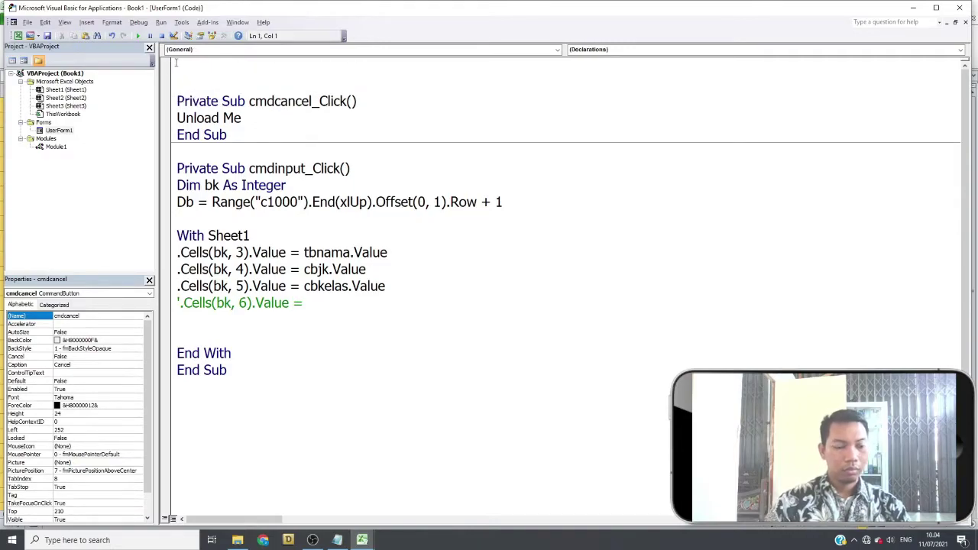
pyautogui.write('dim lokasi')
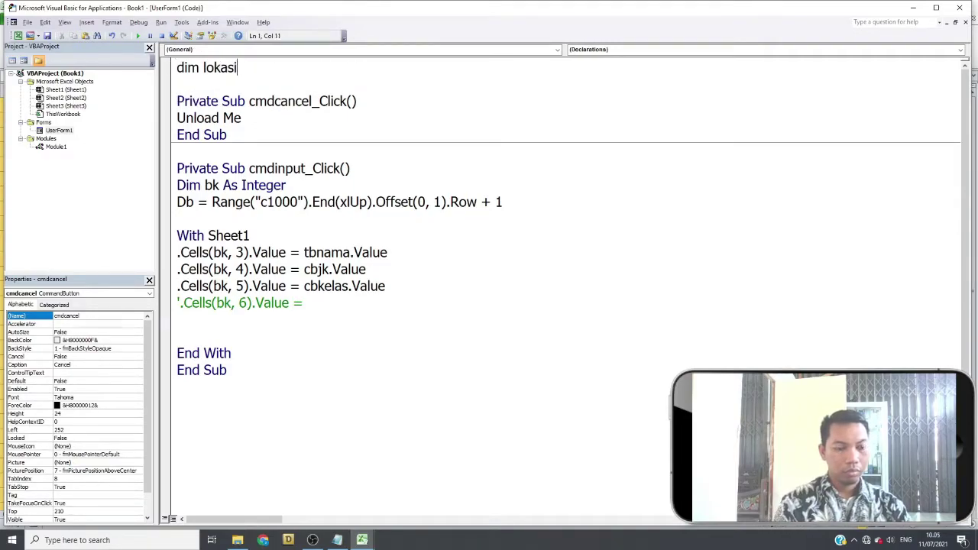
pyautogui.write('_foto ')
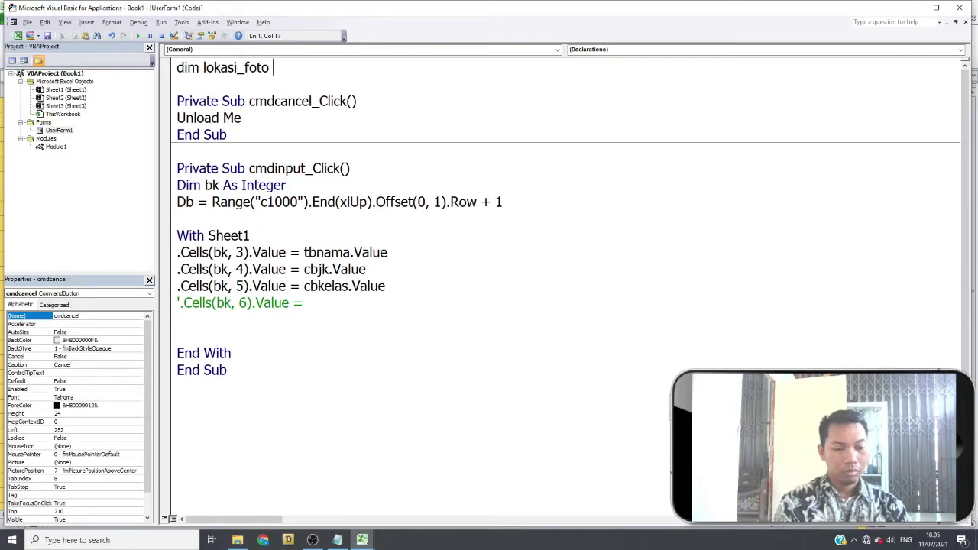
pyautogui.write('as st')
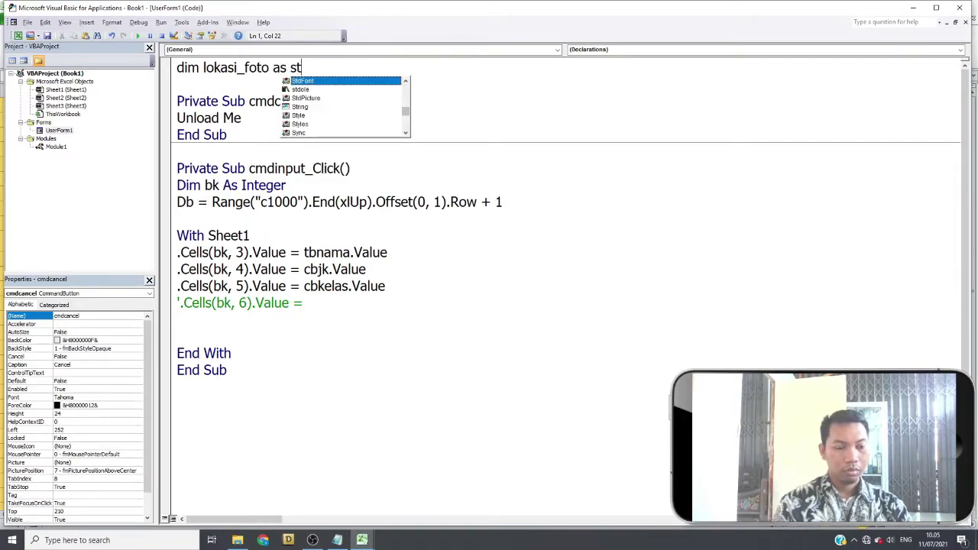
pyautogui.write('ring')
pyautogui.press('Return')
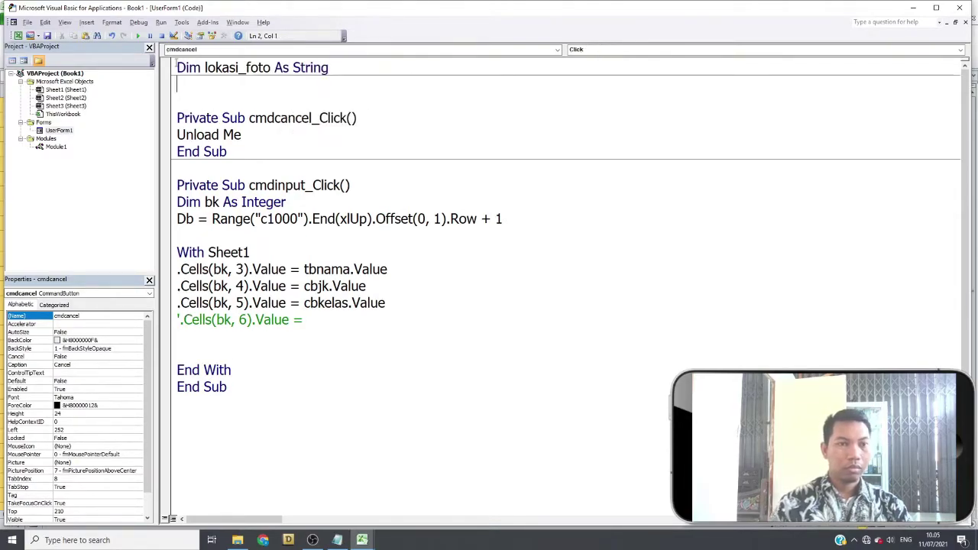
pyautogui.click(337, 540)
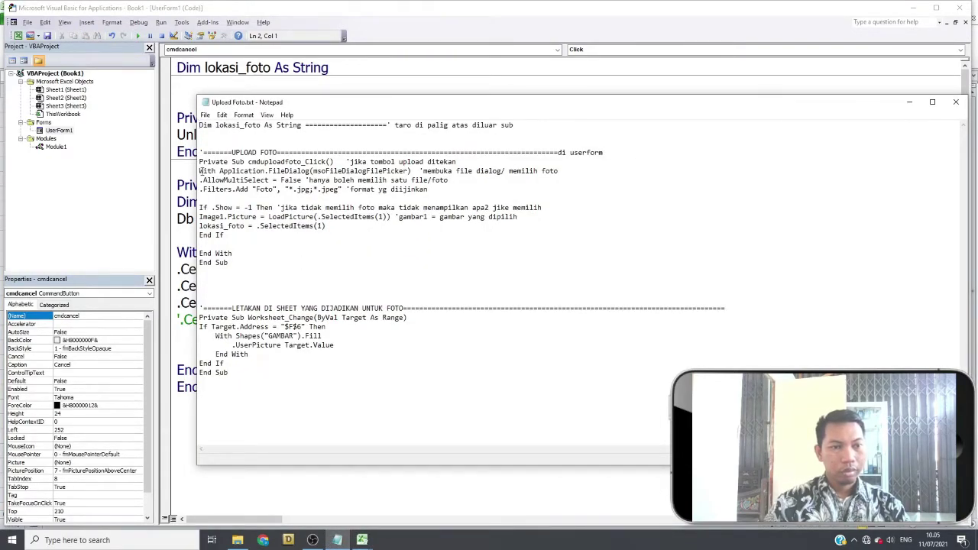
pyautogui.moveTo(200, 171); pyautogui.dragTo(445, 255)
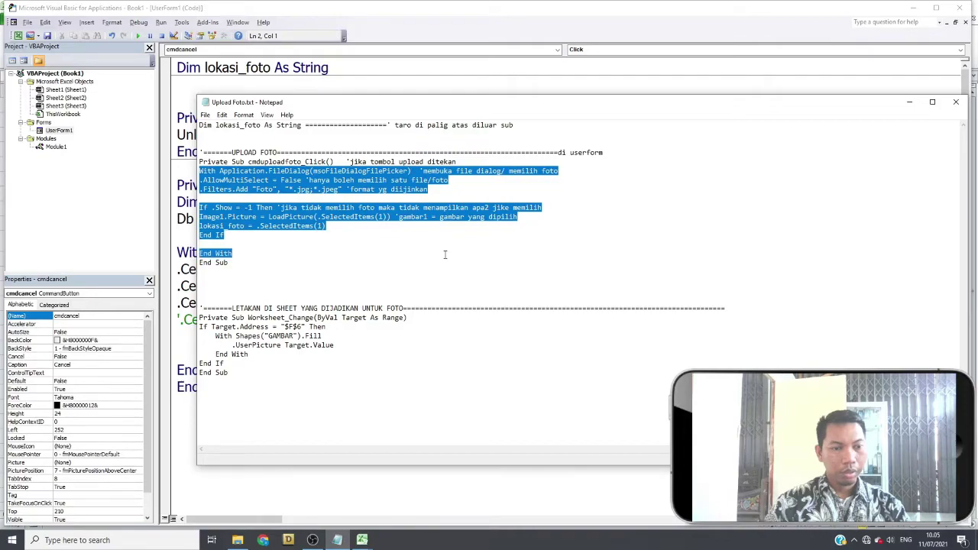
pyautogui.click(156, 136)
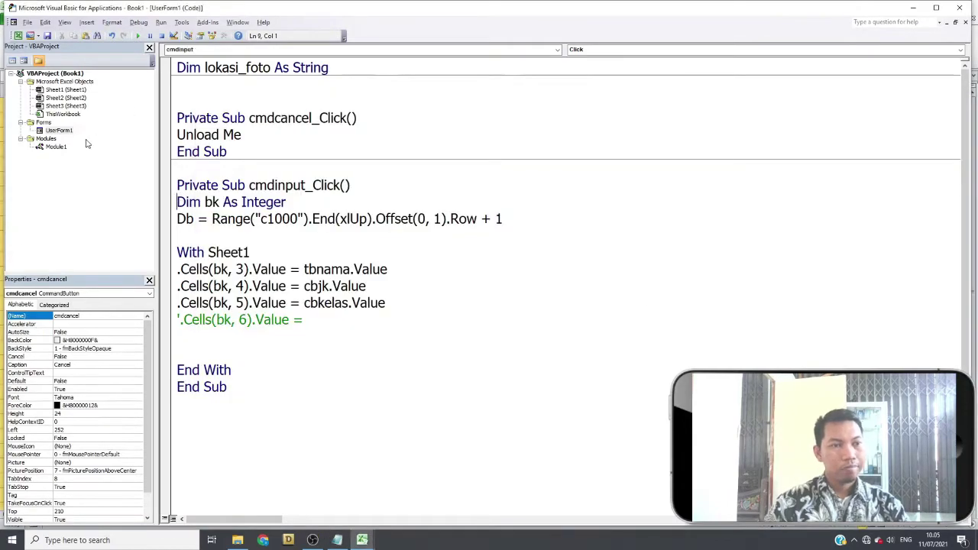
pyautogui.doubleClick(69, 131)
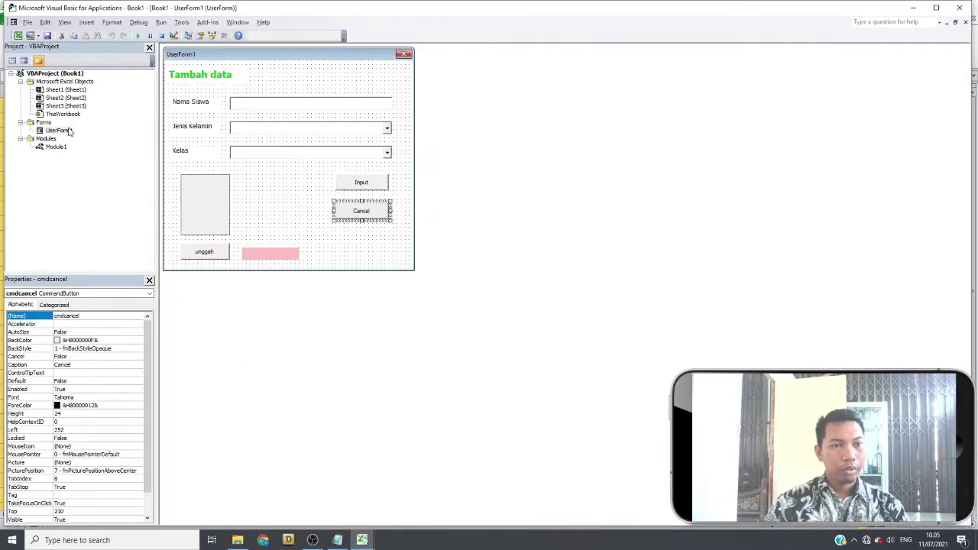
pyautogui.doubleClick(217, 251)
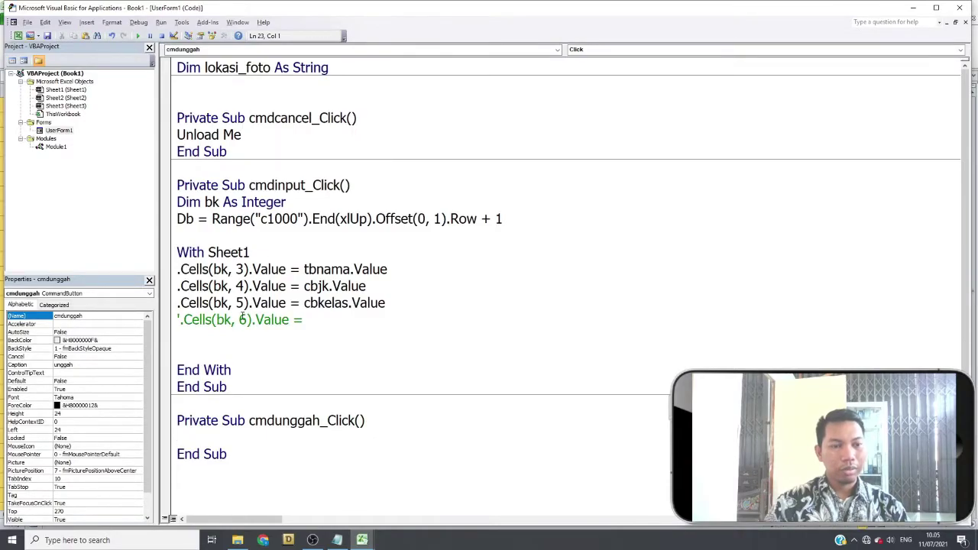
pyautogui.moveTo(242, 457); pyautogui.dragTo(178, 421)
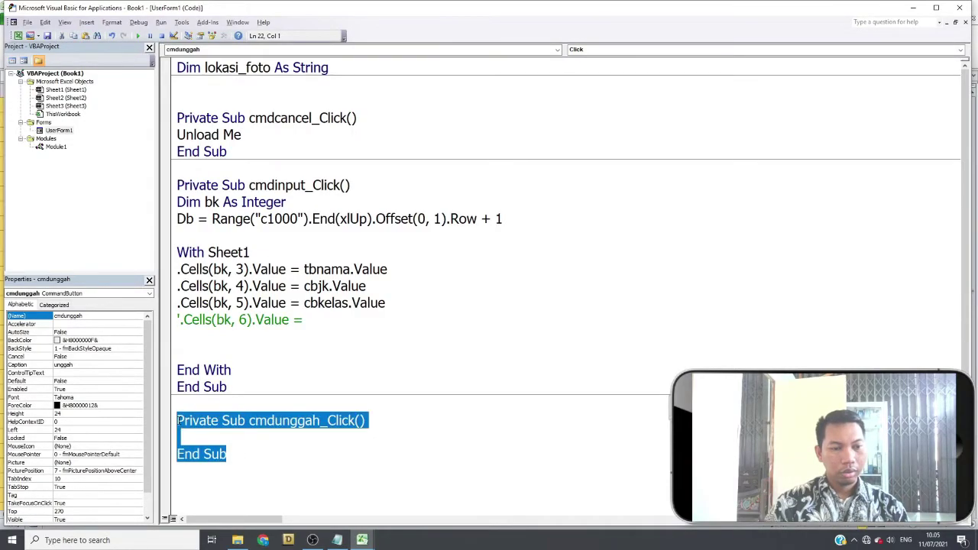
pyautogui.click(191, 437)
pyautogui.hotkey('ctrl', 'v')
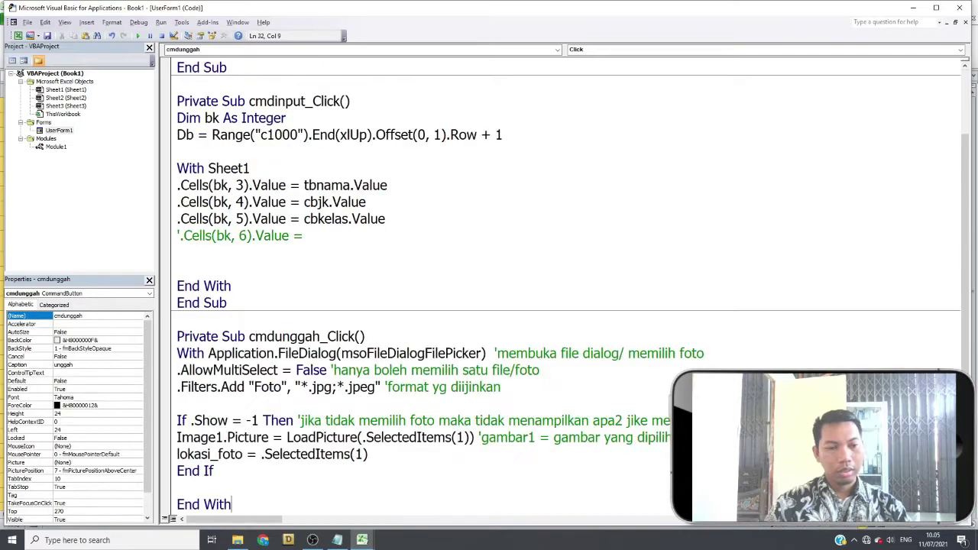
pyautogui.scroll(-1, 250, 480)
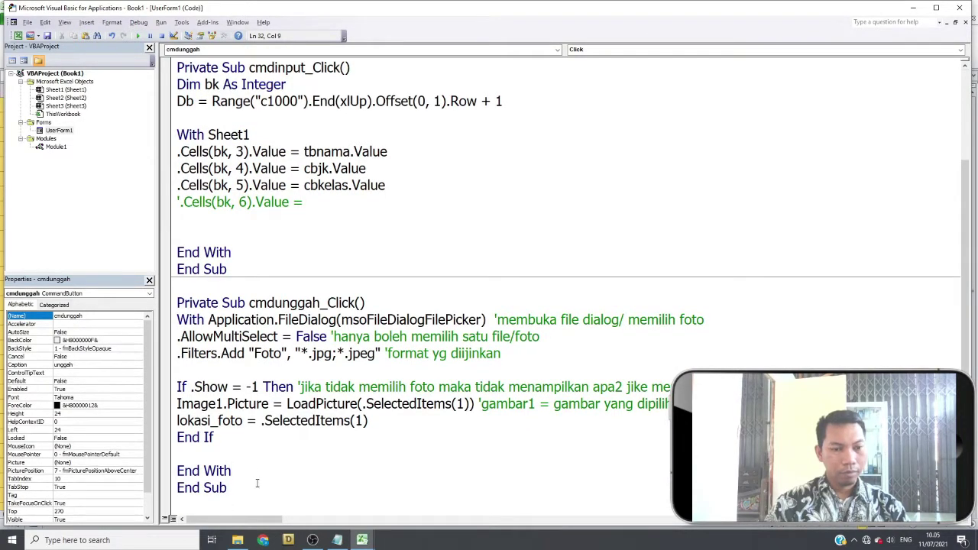
pyautogui.moveTo(257, 483); pyautogui.dragTo(177, 303)
pyautogui.press('Delete')
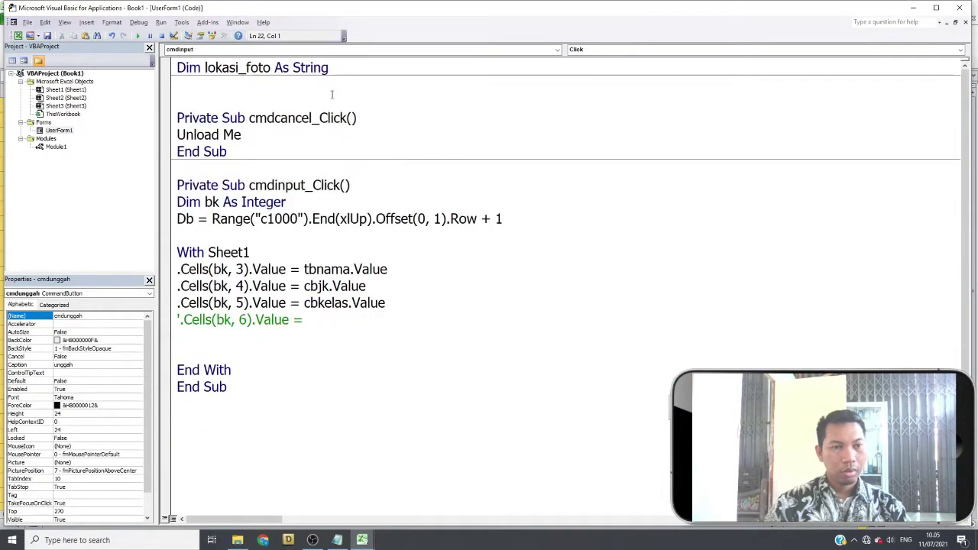
# - Paste cmdunggah_Click under the lokasi_foto declaration and remove the extra blank line
pyautogui.click(331, 94)
pyautogui.press('Return')
pyautogui.press('Return')
pyautogui.press('Return')
pyautogui.press('Up')
pyautogui.press('Up')
pyautogui.press('Up')
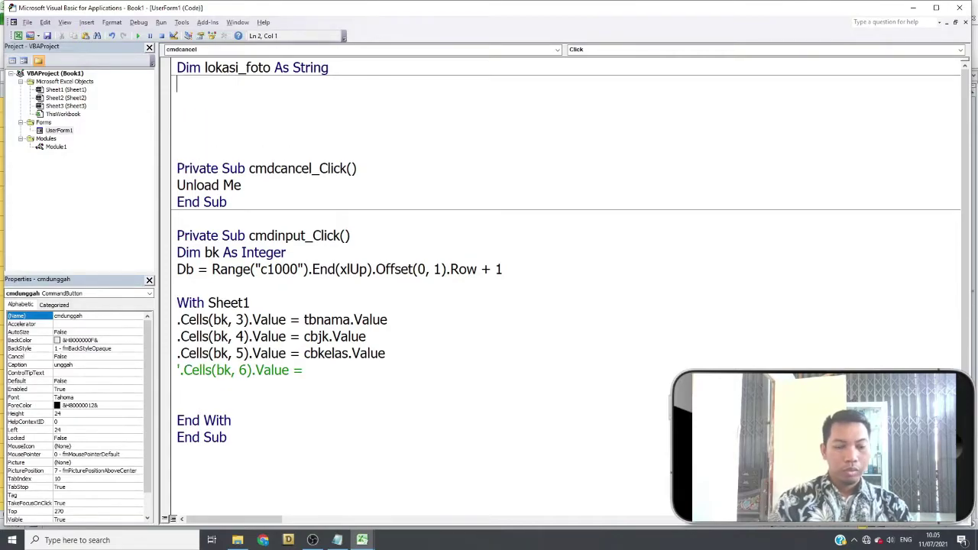
pyautogui.write('Private Sub cmdunggah_Click() With Application.FileDialog(msoFileDialogFilePicker)  \'membuka file dialog/ memilih foto .AllowMultiSelect = False \'hanya boleh memilih satu file/foto .Filters.Add "Foto", "*.jpg;*.jpeg" \'format yg diijinkan  If .Show = -1 Then \'jika tidak memilih foto maka tidak menampilkan apa2 jike memilih Image1.Picture = LoadPicture(.SelectedItems(1)) \'gambar1 = gambar yang dipilih lokasi_foto = .SelectedItems(1) End If  End With End Sub')
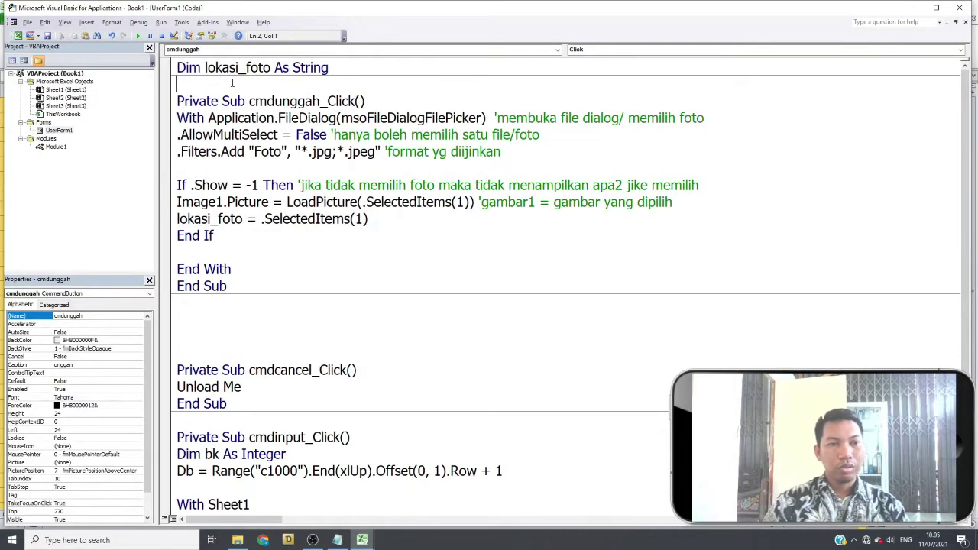
pyautogui.click(239, 314)
pyautogui.press('Delete')
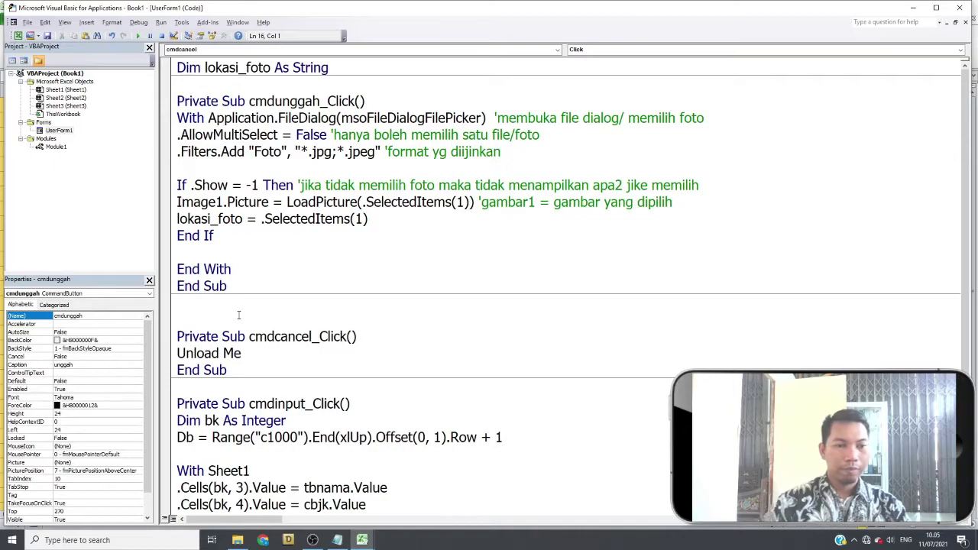
# - Replace Image1 with imgfoto on the picture-loading line of cmdunggah_Click
pyautogui.click(244, 135)
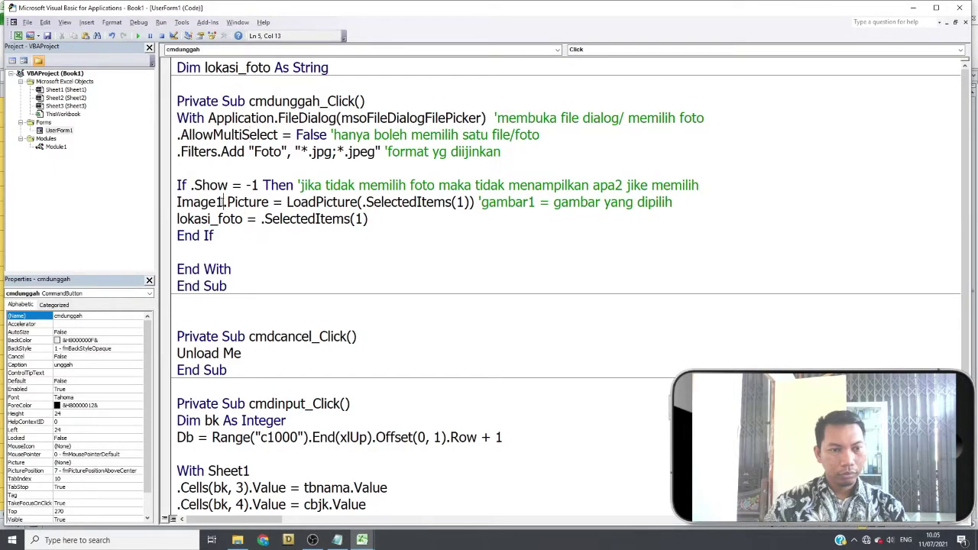
pyautogui.moveTo(223, 202); pyautogui.dragTo(169, 202)
pyautogui.click(182, 218)
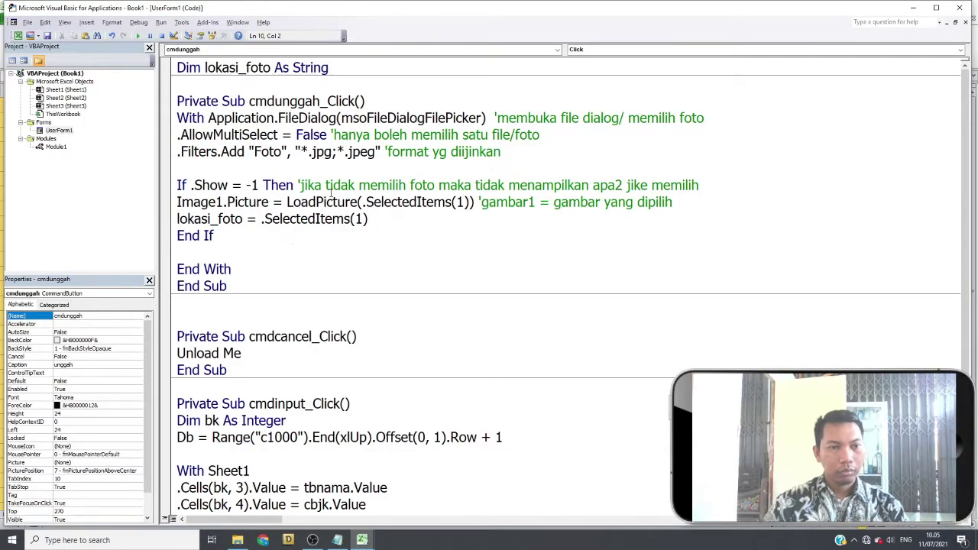
pyautogui.doubleClick(186, 206)
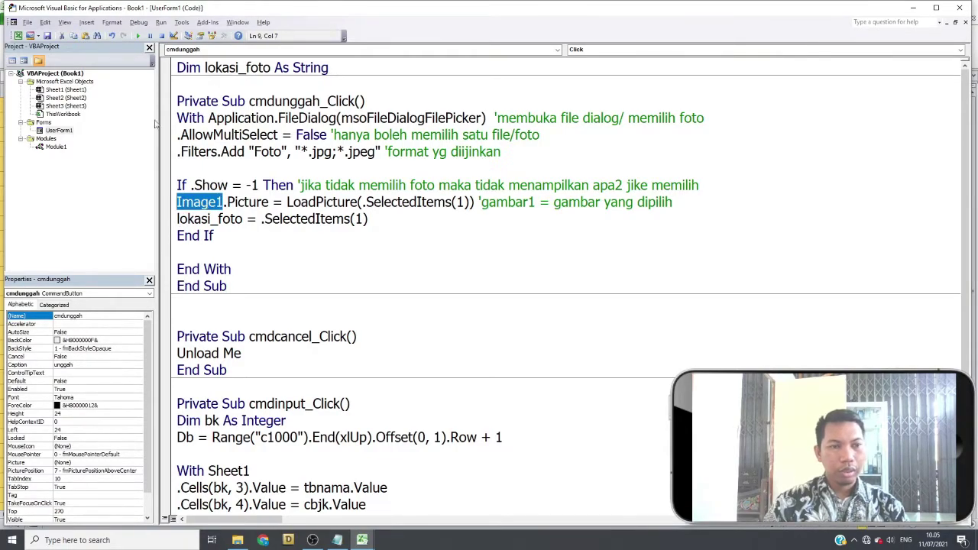
pyautogui.doubleClick(61, 131)
pyautogui.click(206, 204)
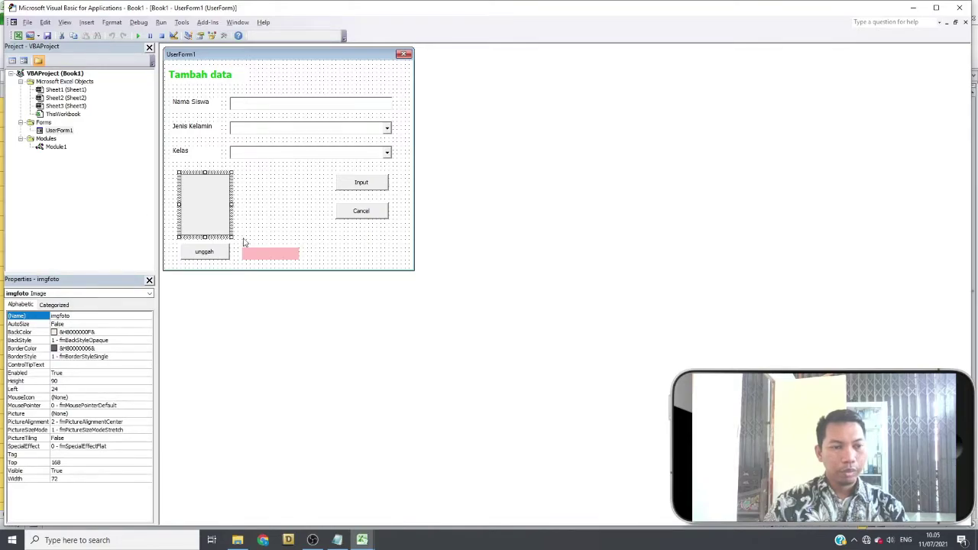
pyautogui.click(194, 260)
pyautogui.doubleClick(193, 259)
pyautogui.doubleClick(189, 168)
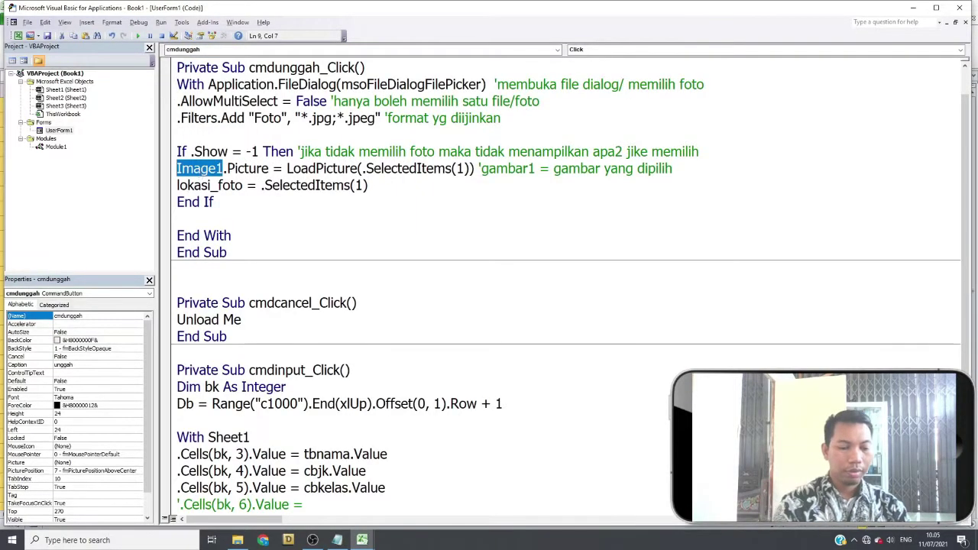
pyautogui.write('imgfoto')
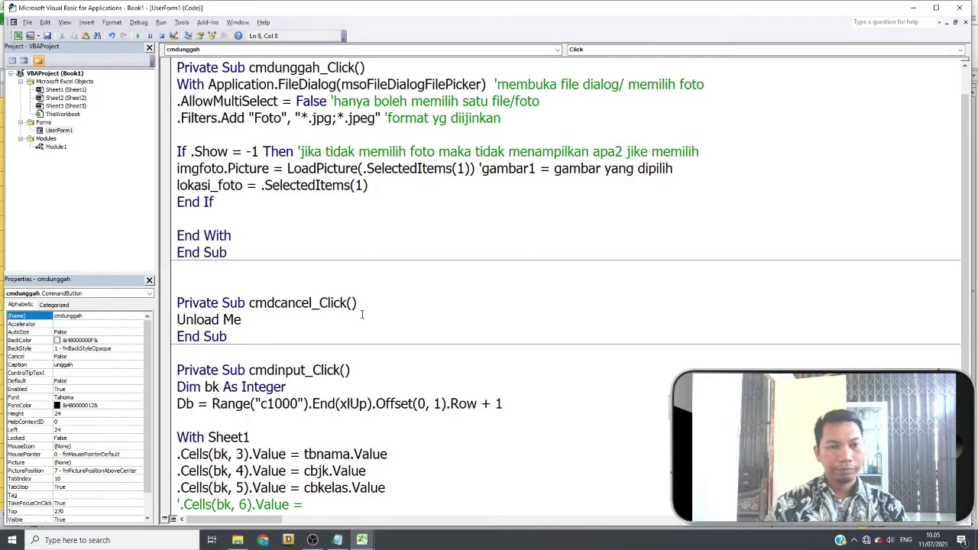
pyautogui.click(328, 252)
# - Remove the apostrophe so the .Cells(bk, 6).Value line is active again
pyautogui.scroll(1, 295, 387)
pyautogui.scroll(-4, 295, 387)
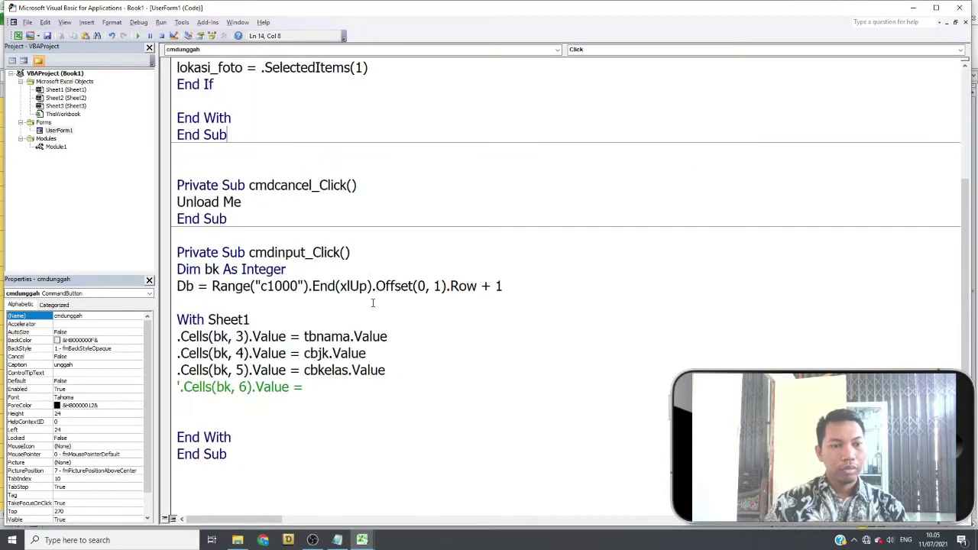
pyautogui.scroll(1, 296, 388)
pyautogui.scroll(-1, 296, 387)
pyautogui.click(297, 388)
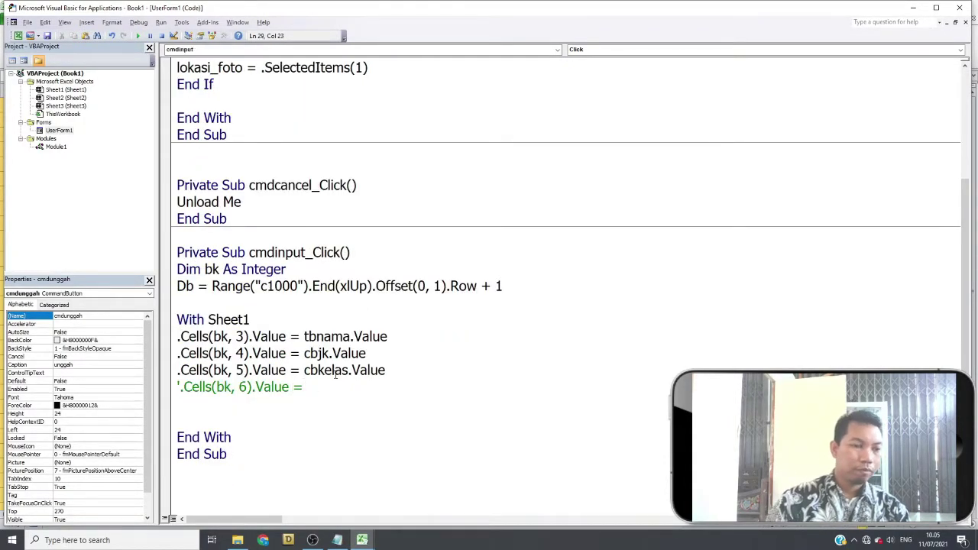
pyautogui.press('BackSpace')
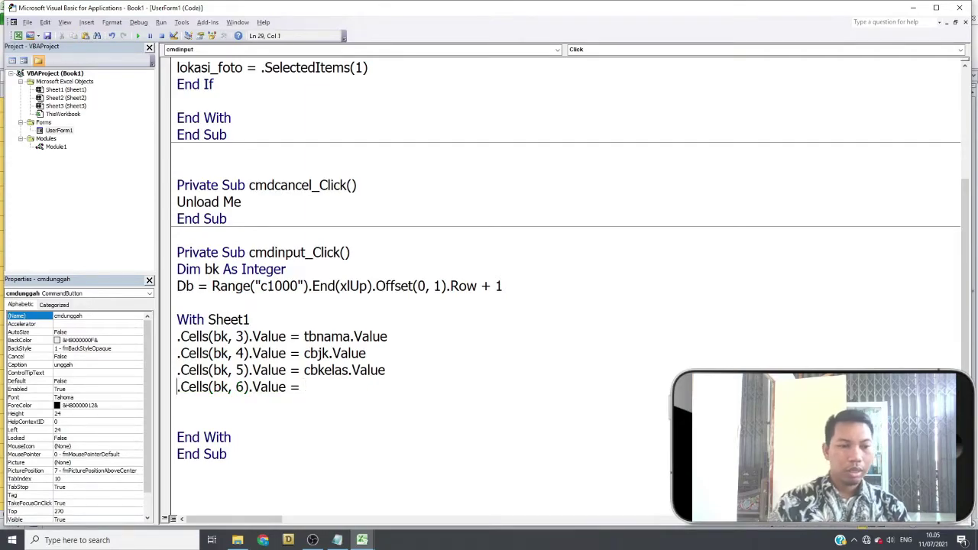
pyautogui.doubleClick(61, 131)
# - Assign lblpath.Caption to the column 6 line, matching the Foto column in Sheet1
pyautogui.click(273, 257)
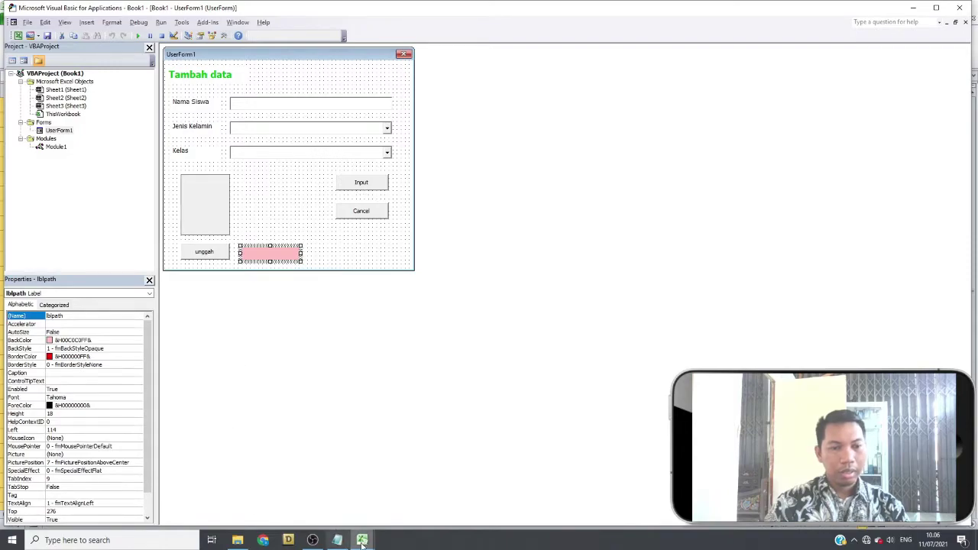
pyautogui.moveTo(362, 541)
pyautogui.click(302, 489)
pyautogui.click(470, 264)
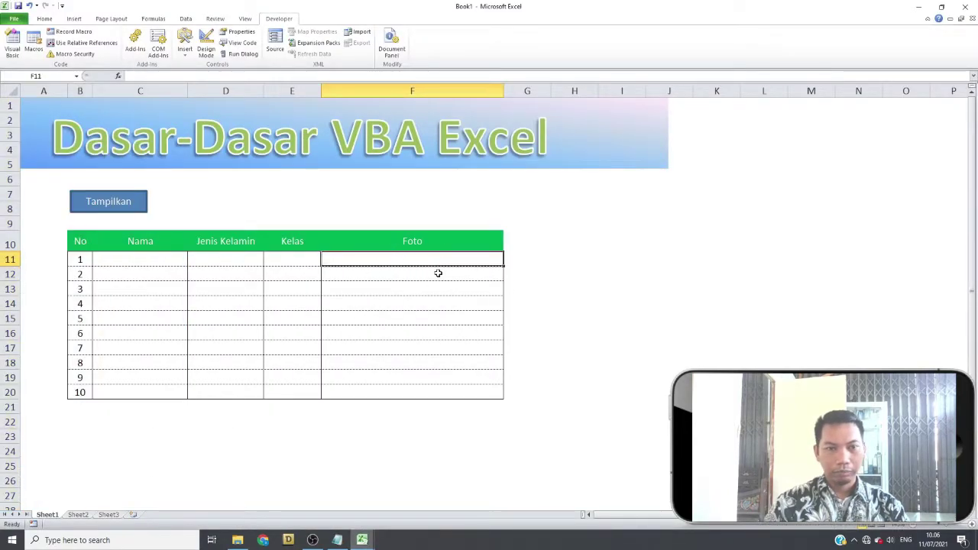
pyautogui.click(13, 44)
pyautogui.doubleClick(387, 189)
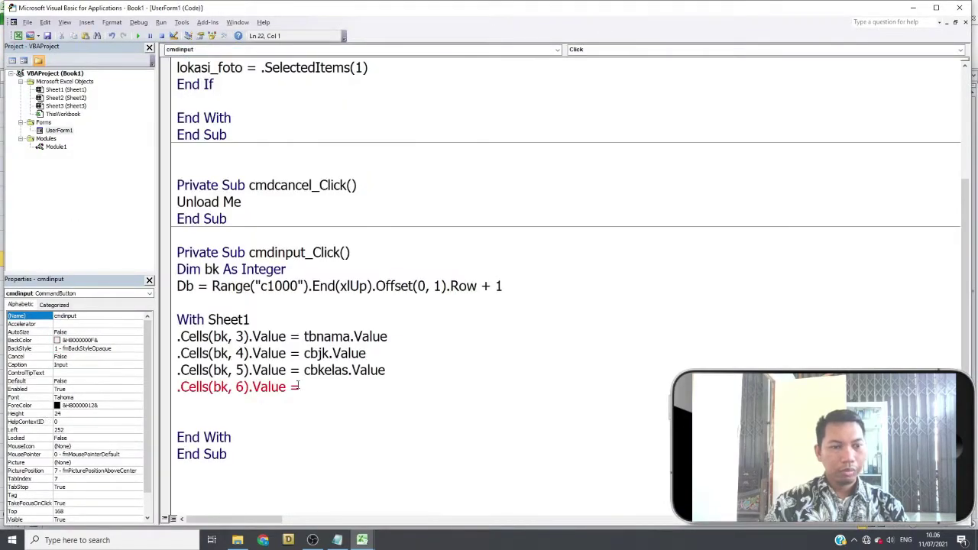
pyautogui.write('lb')
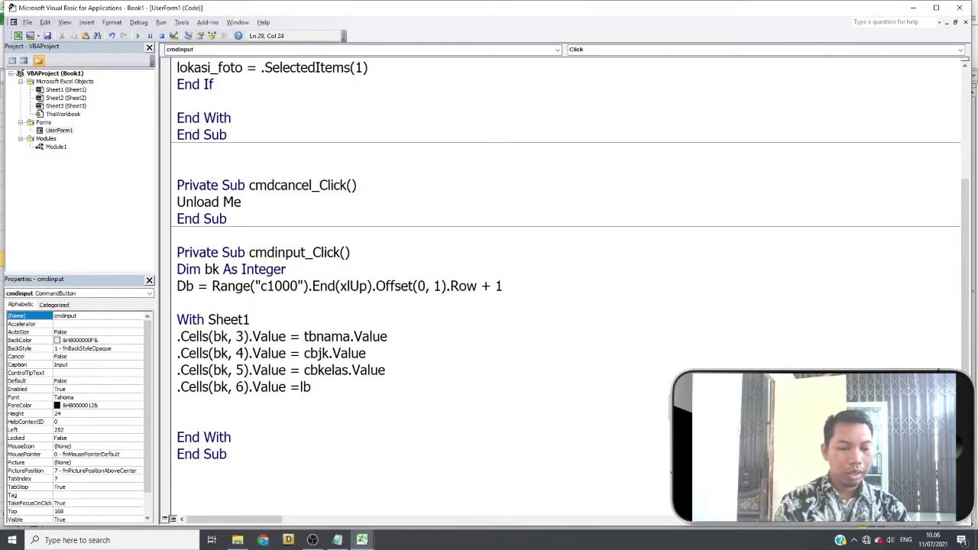
pyautogui.write('lpath.')
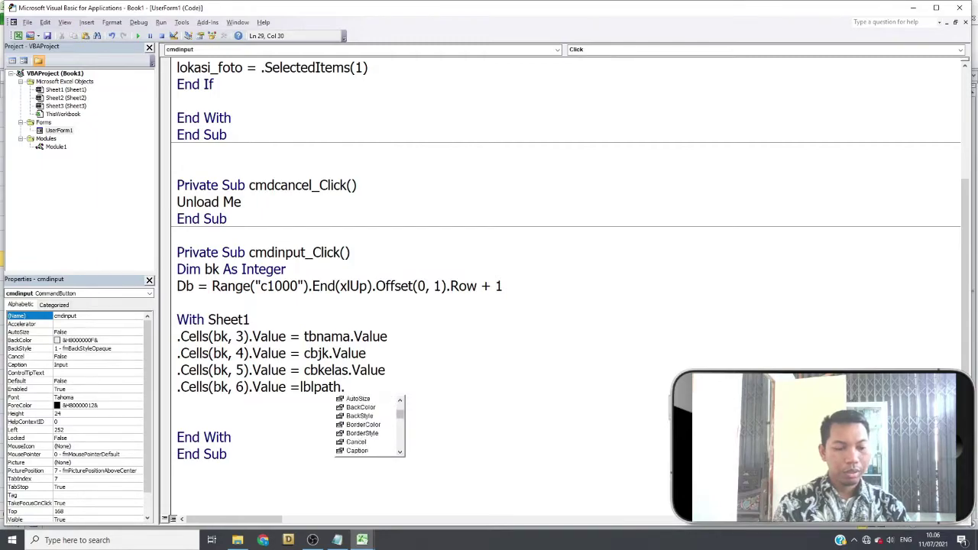
pyautogui.write('cap')
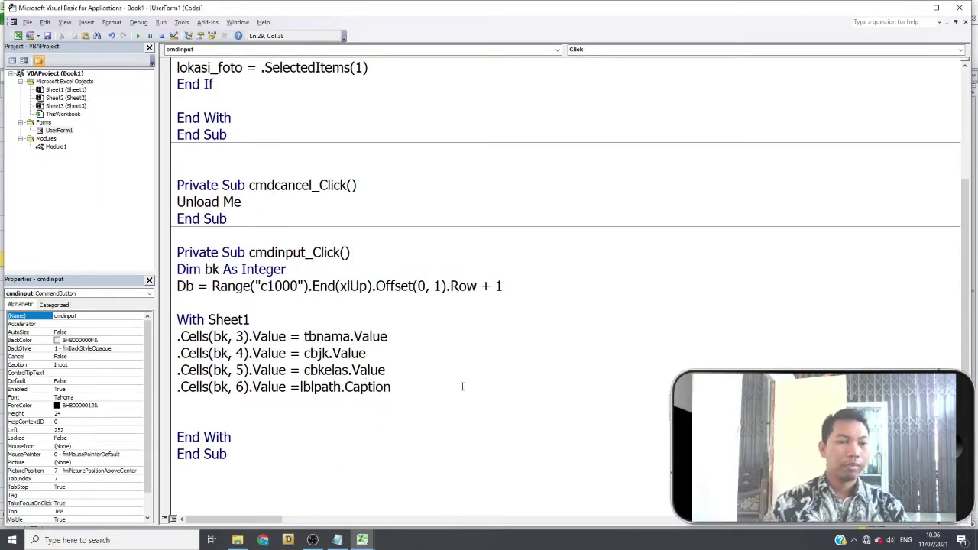
# - Delete the extra blank line before End With in cmdinput_Click
pyautogui.scroll(3, 329, 431)
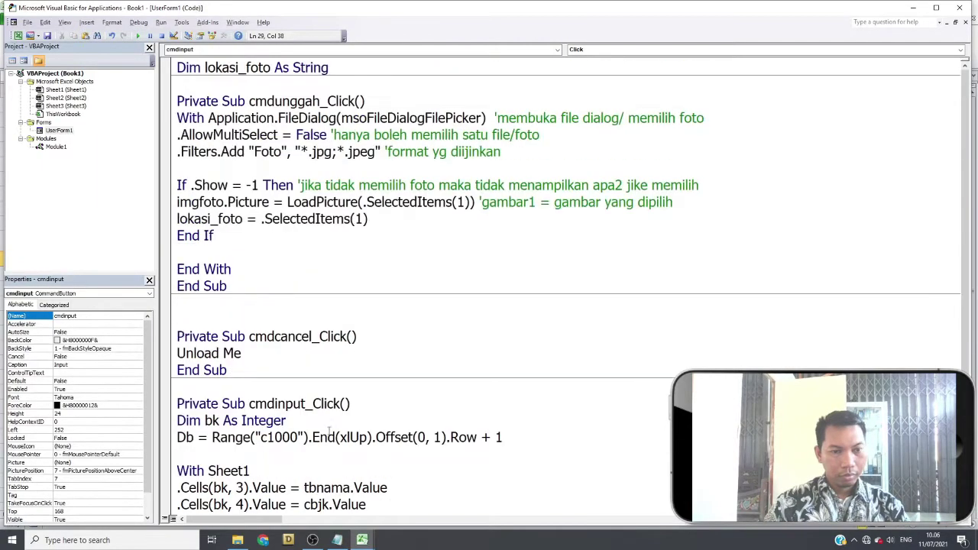
pyautogui.click(332, 269)
pyautogui.scroll(-2, 400, 345)
pyautogui.scroll(-1, 401, 344)
pyautogui.scroll(3, 405, 385)
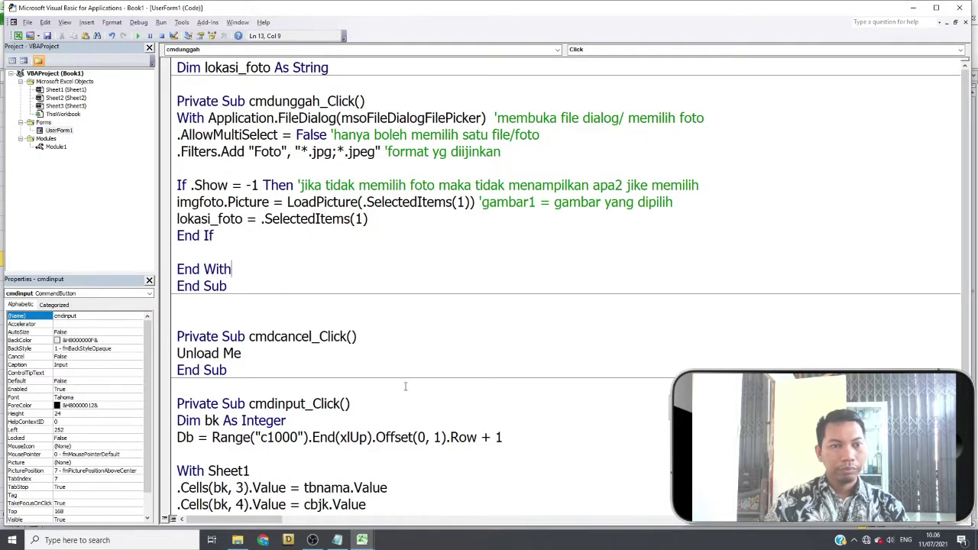
pyautogui.scroll(-3, 405, 386)
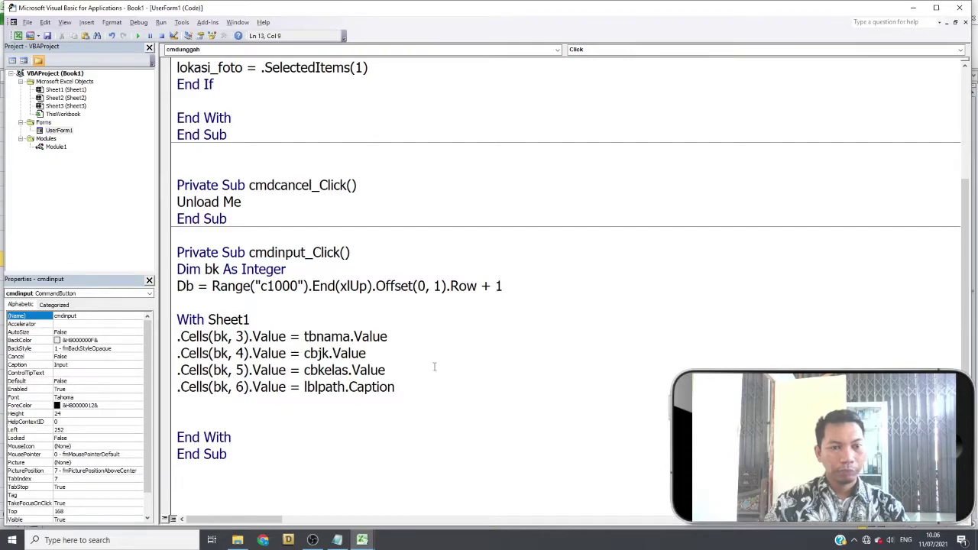
pyautogui.click(191, 419)
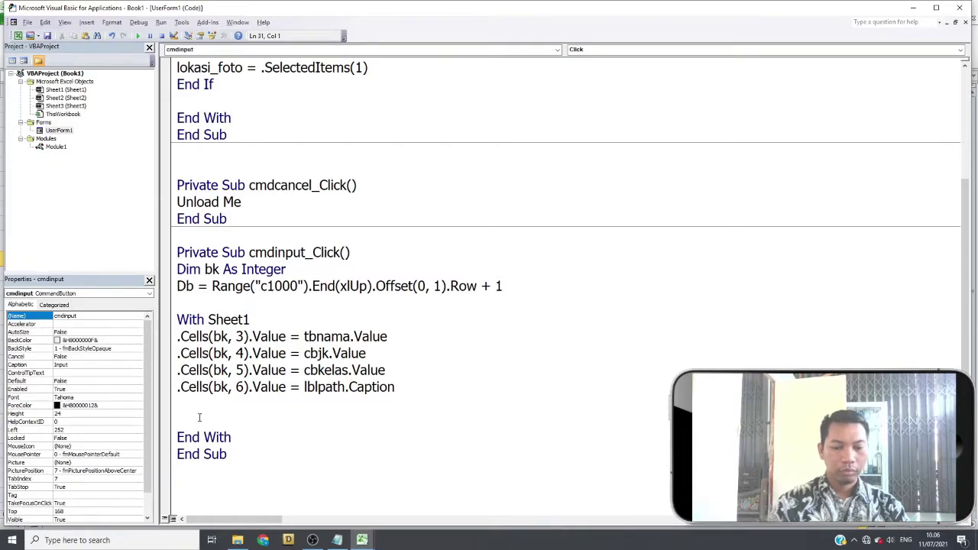
pyautogui.press('BackSpace')
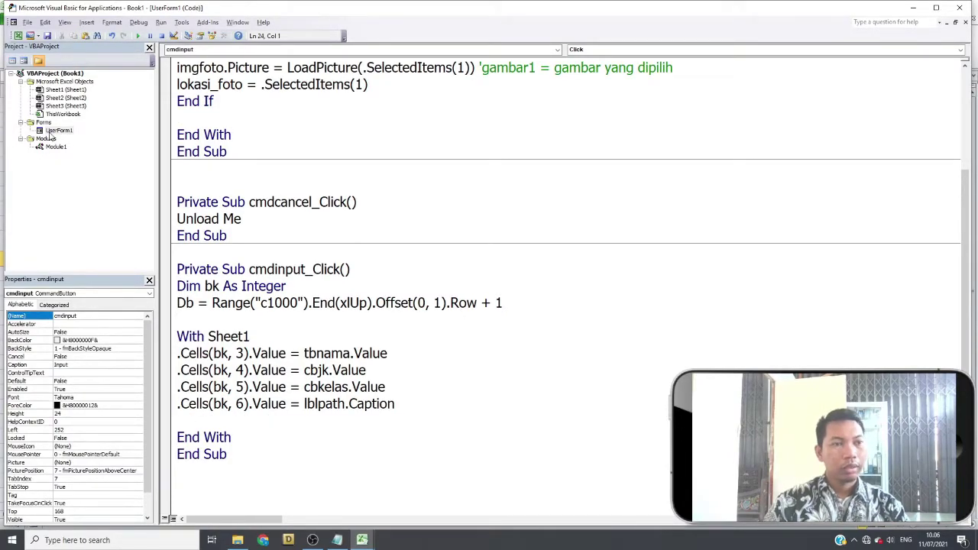
# - Create an empty UserForm_Initialize procedure from the form's event list
pyautogui.doubleClick(52, 132)
pyautogui.click(313, 126)
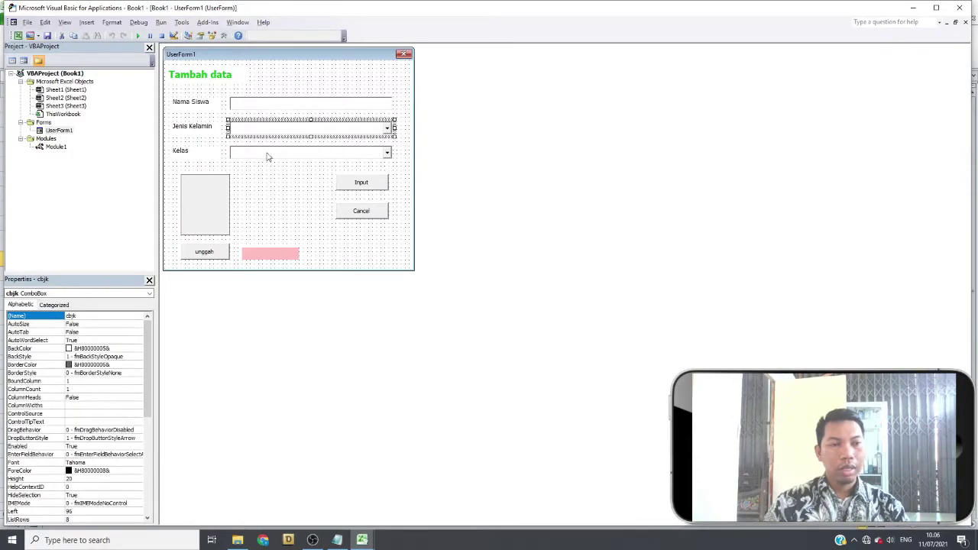
pyautogui.click(269, 156)
pyautogui.click(284, 129)
pyautogui.click(290, 140)
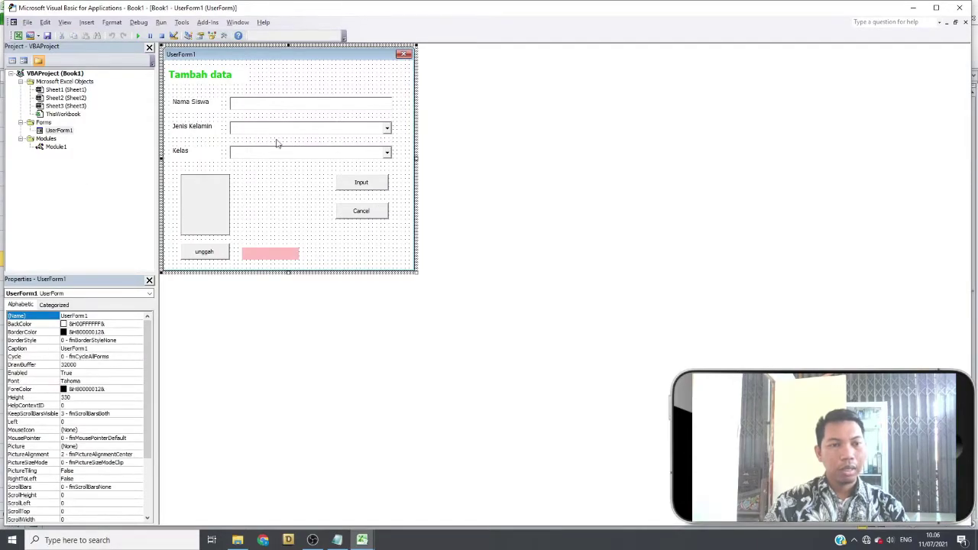
pyautogui.doubleClick(287, 189)
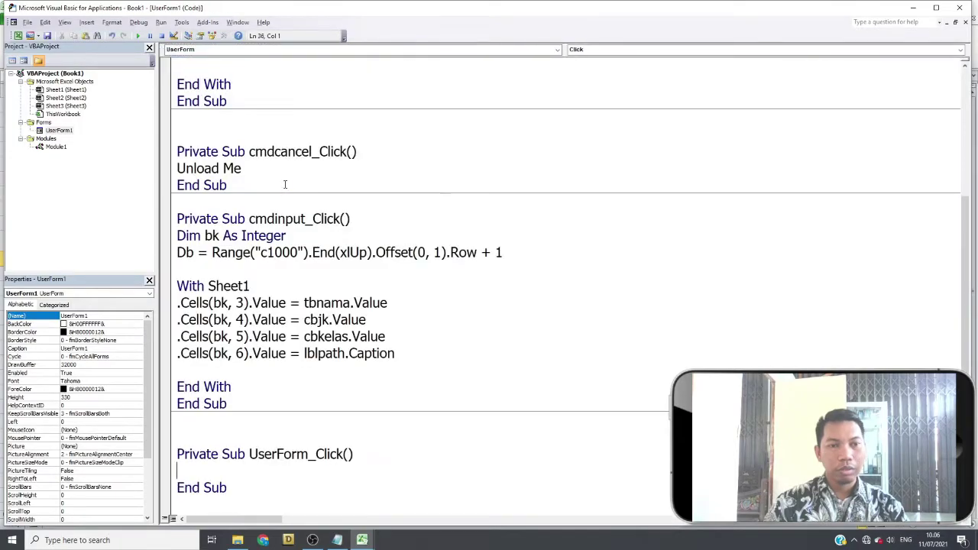
pyautogui.click(709, 50)
pyautogui.click(615, 122)
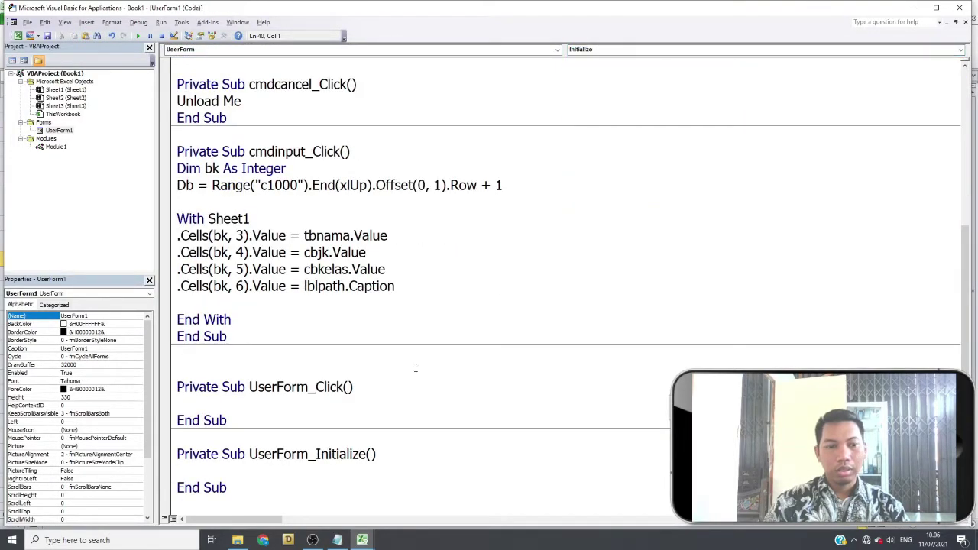
# - Delete the UserForm_Click stub and move Initialize directly below the lokasi_foto declaration
pyautogui.moveTo(243, 413); pyautogui.dragTo(141, 363)
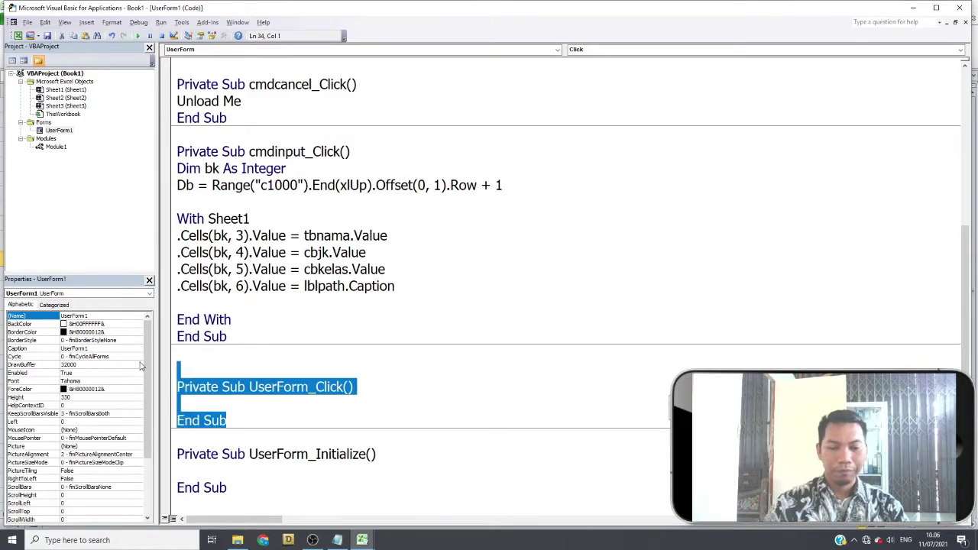
pyautogui.press('Delete')
pyautogui.moveTo(229, 495); pyautogui.dragTo(177, 451)
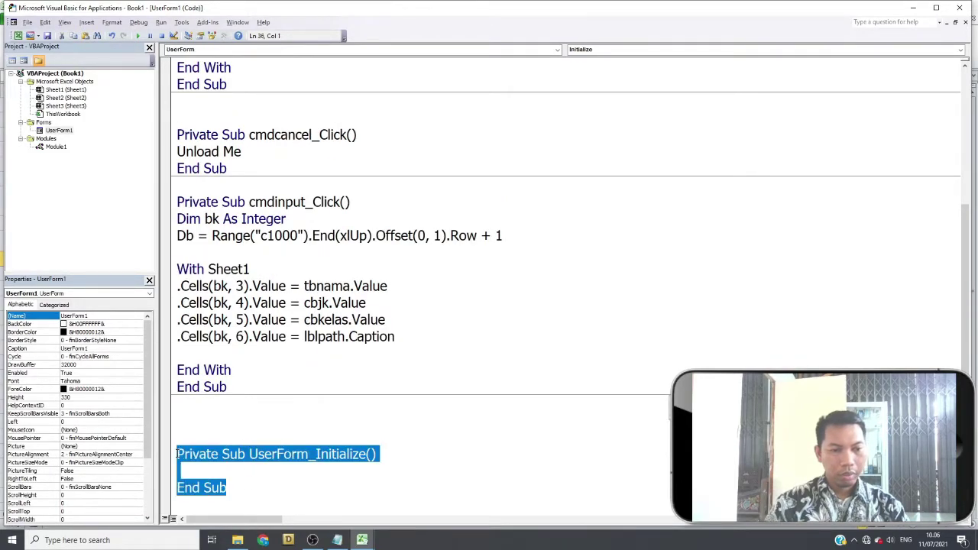
pyautogui.press('Delete')
pyautogui.scroll(4, 350, 232)
pyautogui.hotkey('ctrl', 'z')
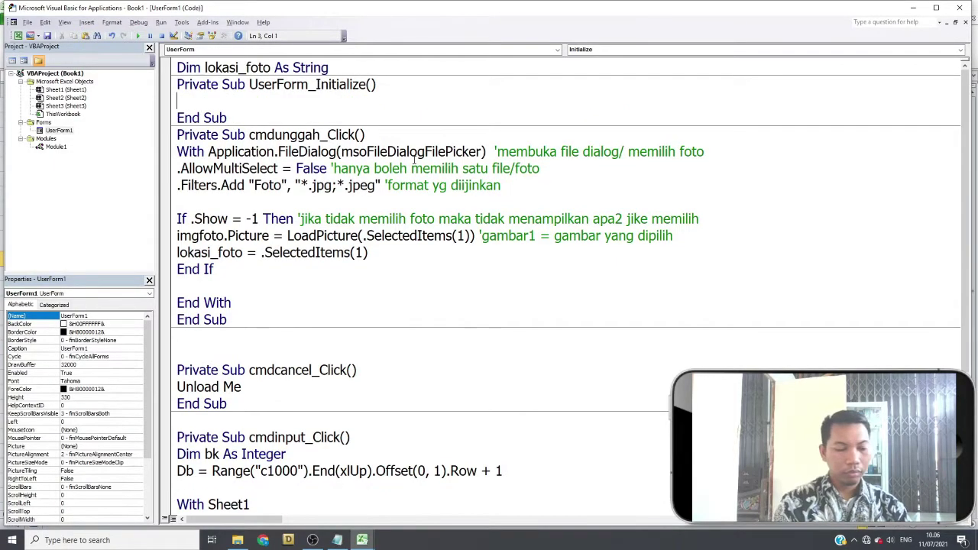
# - In UserForm_Initialize, set cbjk.List = Array("Laki-laki", "Perempuan")
pyautogui.write('cb')
pyautogui.hotkey('ctrl', 'space')
pyautogui.write('.')
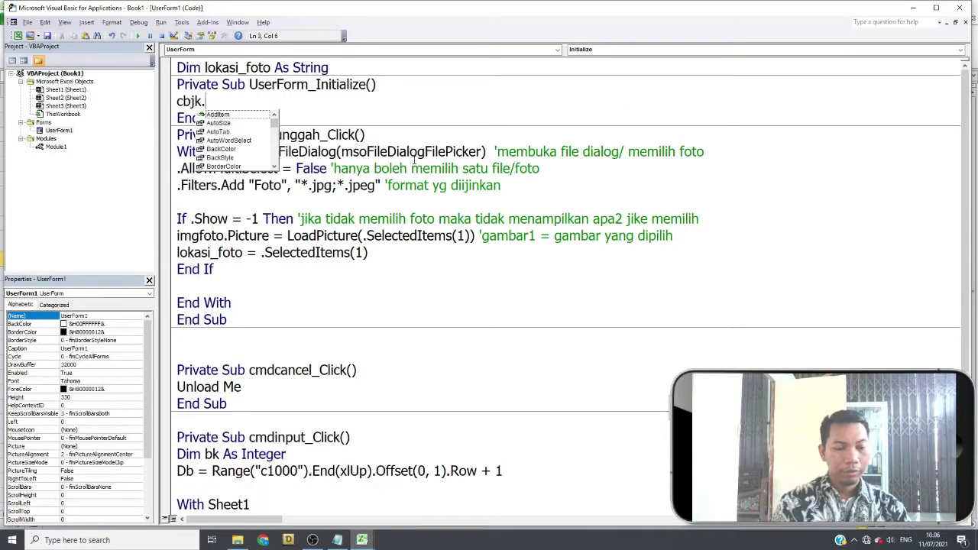
pyautogui.write('list')
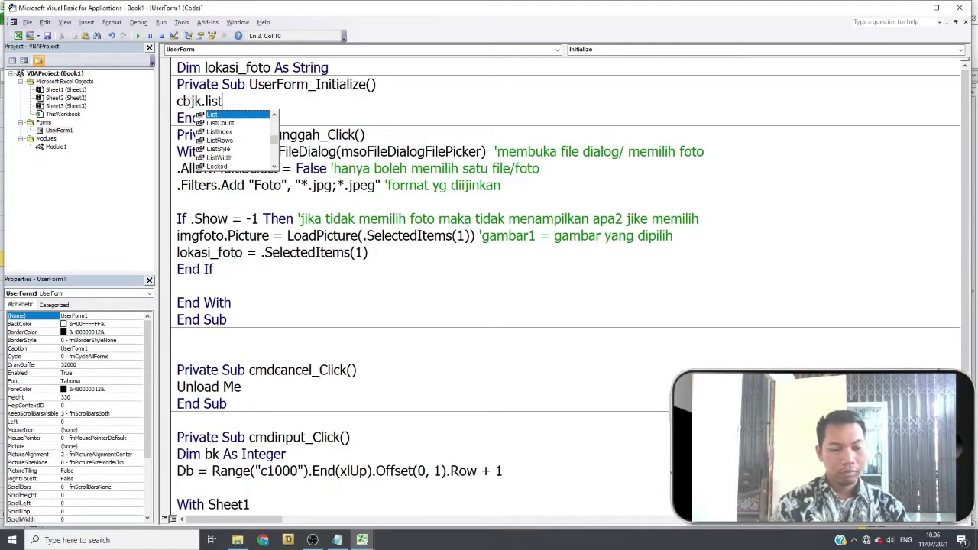
pyautogui.write('s')
pyautogui.press('BackSpace')
pyautogui.press('BackSpace')
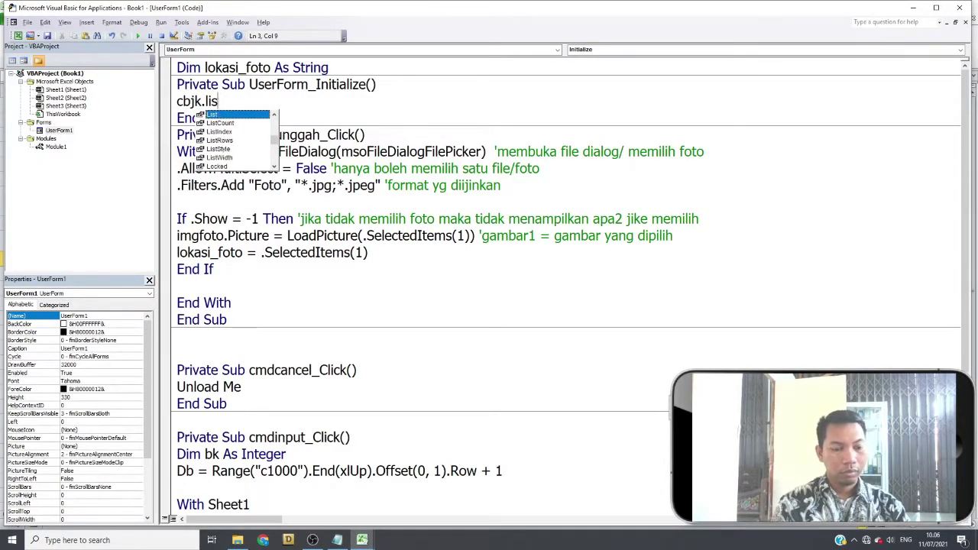
pyautogui.write('t=array')
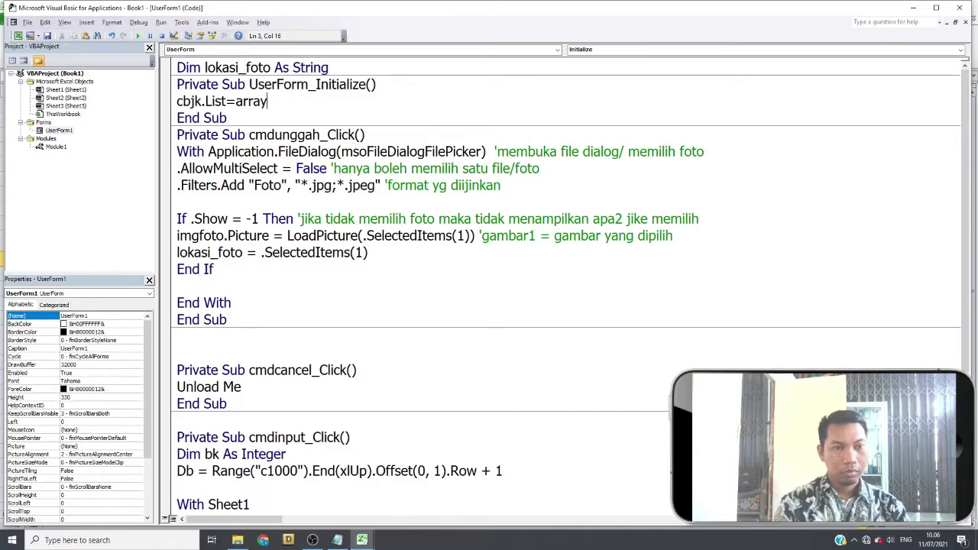
pyautogui.write('("lak')
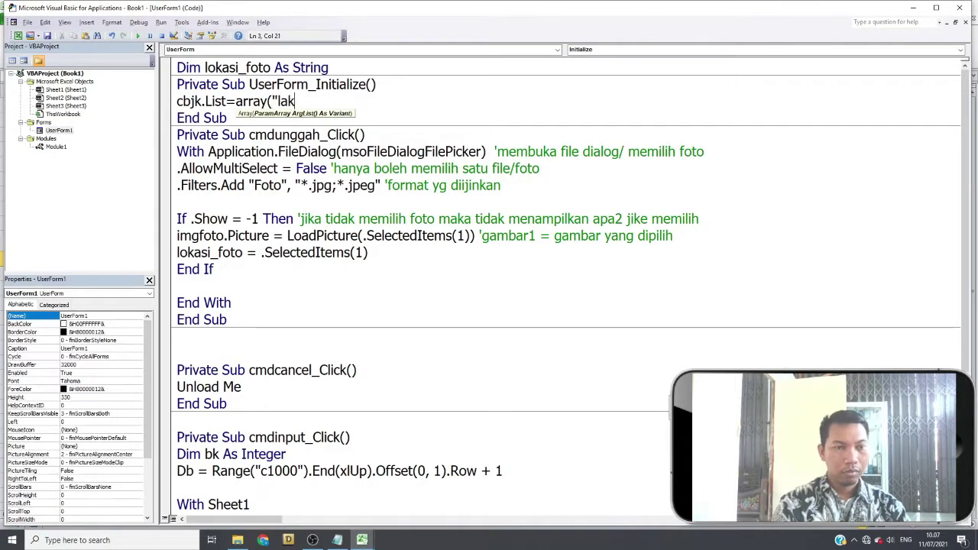
pyautogui.press('BackSpace')
pyautogui.press('BackSpace')
pyautogui.press('BackSpace')
pyautogui.write('L')
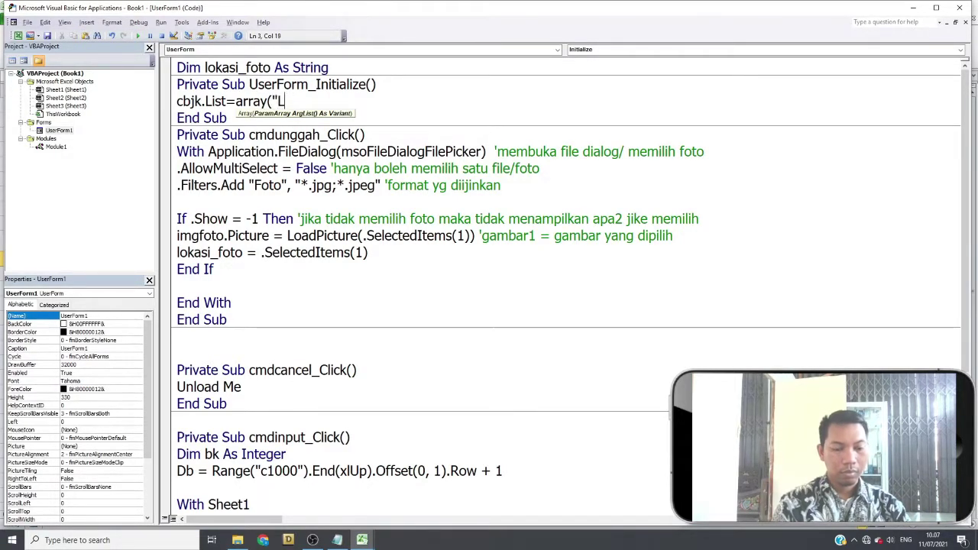
pyautogui.write('aki-laki')
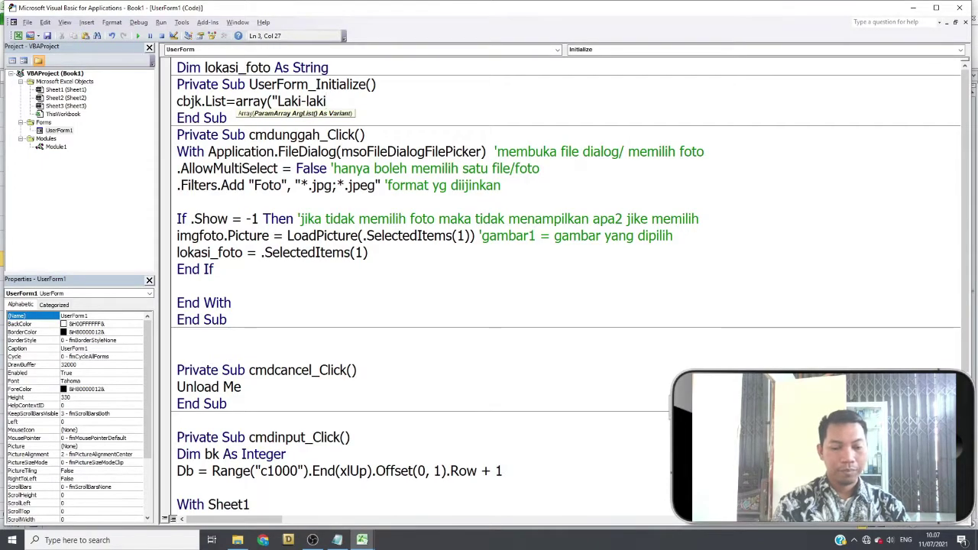
pyautogui.write('",')
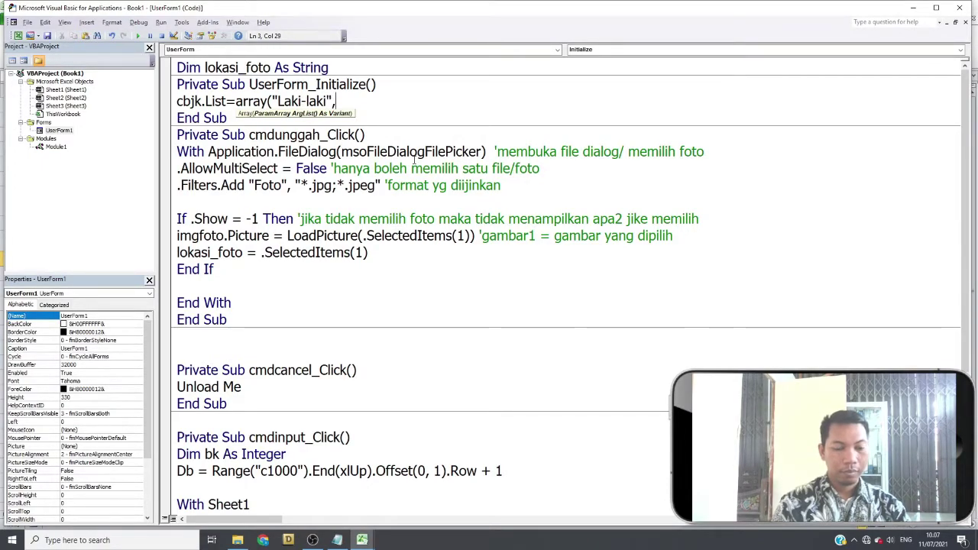
pyautogui.write('"Perem,')
pyautogui.press('BackSpace')
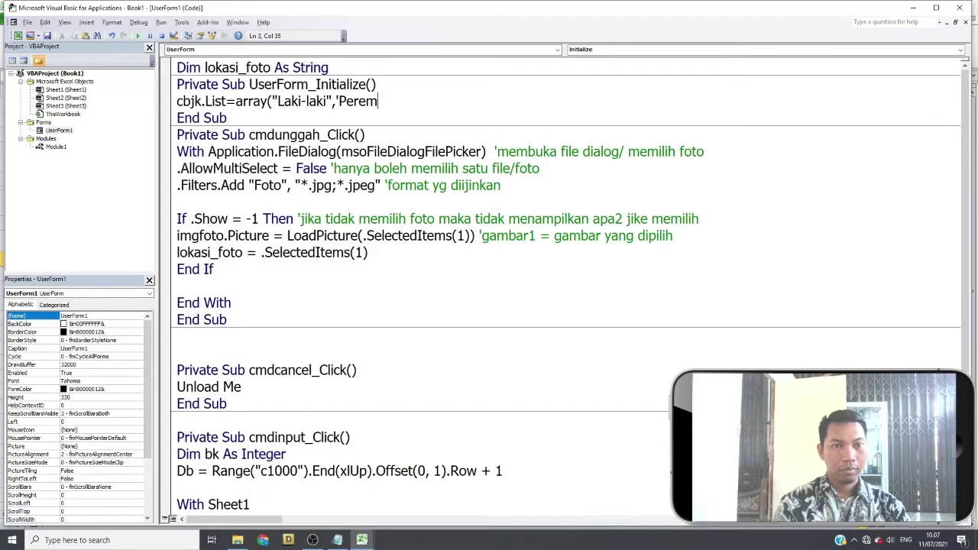
pyautogui.write('puan"')
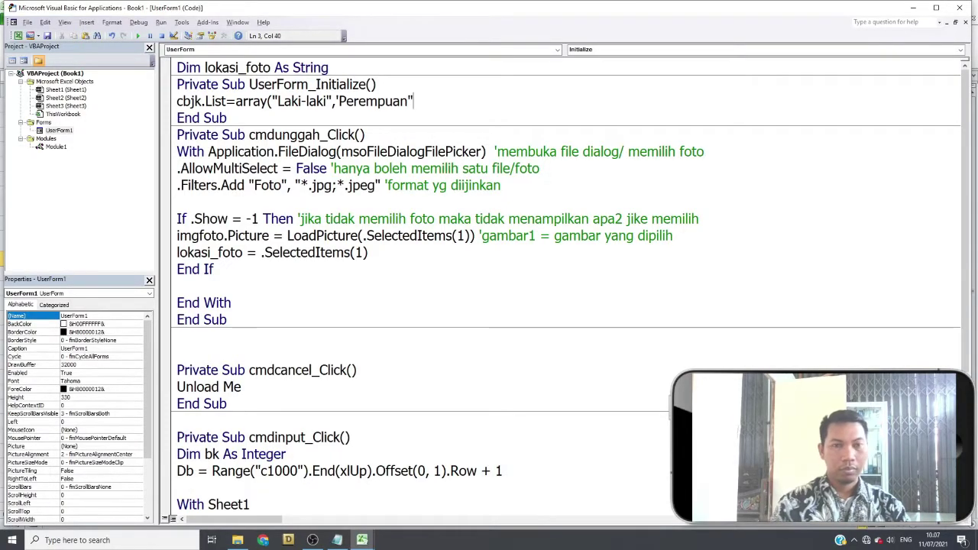
pyautogui.write(')')
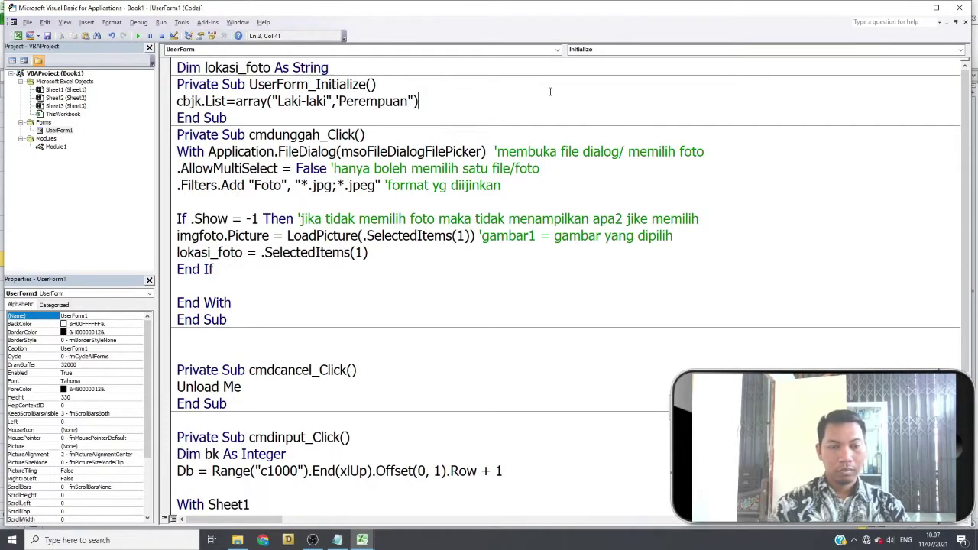
pyautogui.press('Return')
pyautogui.press('Return')
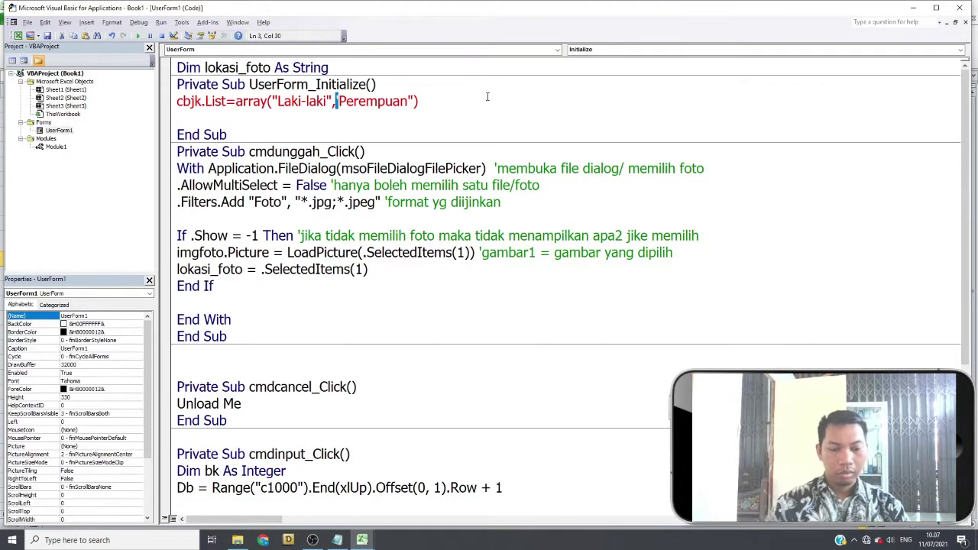
pyautogui.write('"')
# - Begin the line cbkelas.List = Array("Kelas 1", "Kelas 2", "Kelas 3")
pyautogui.click(228, 117)
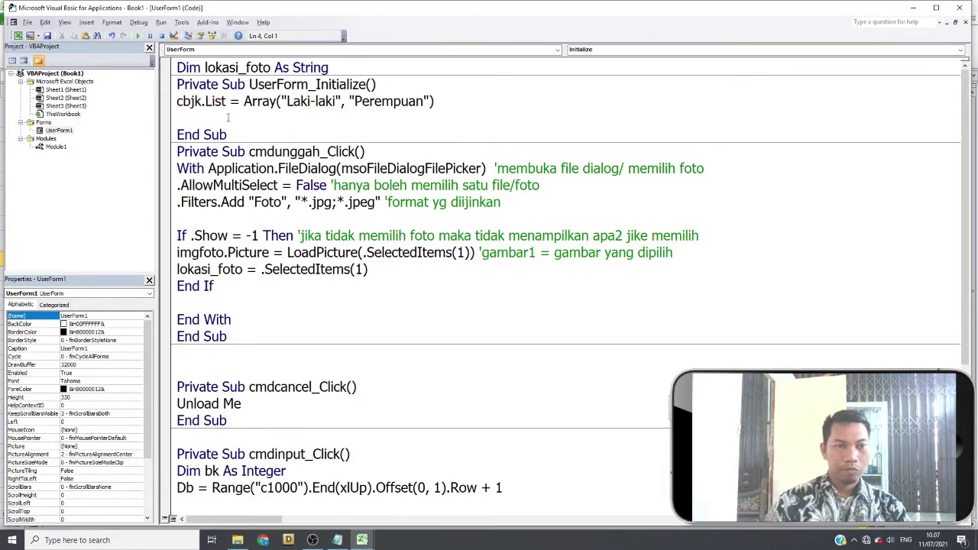
pyautogui.write('cbkelas')
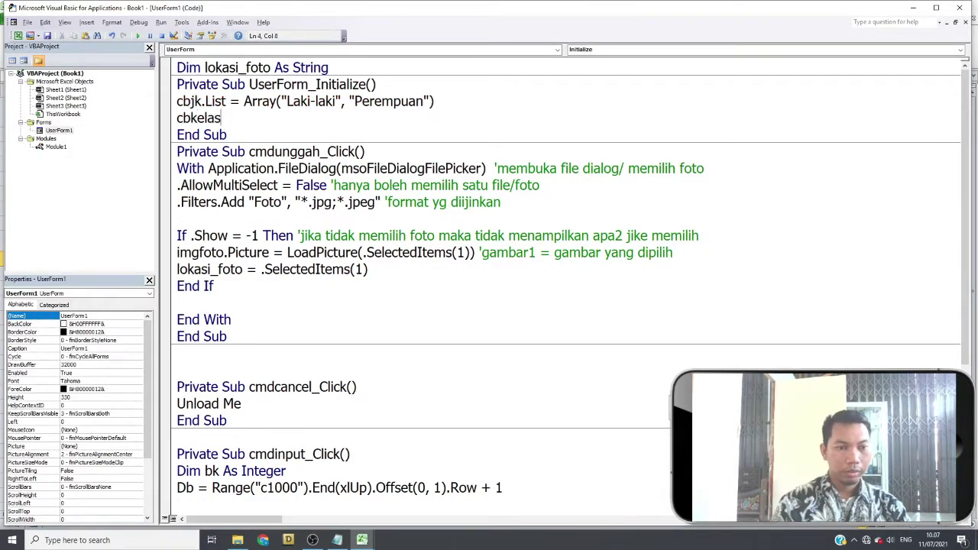
pyautogui.write('.List=-')
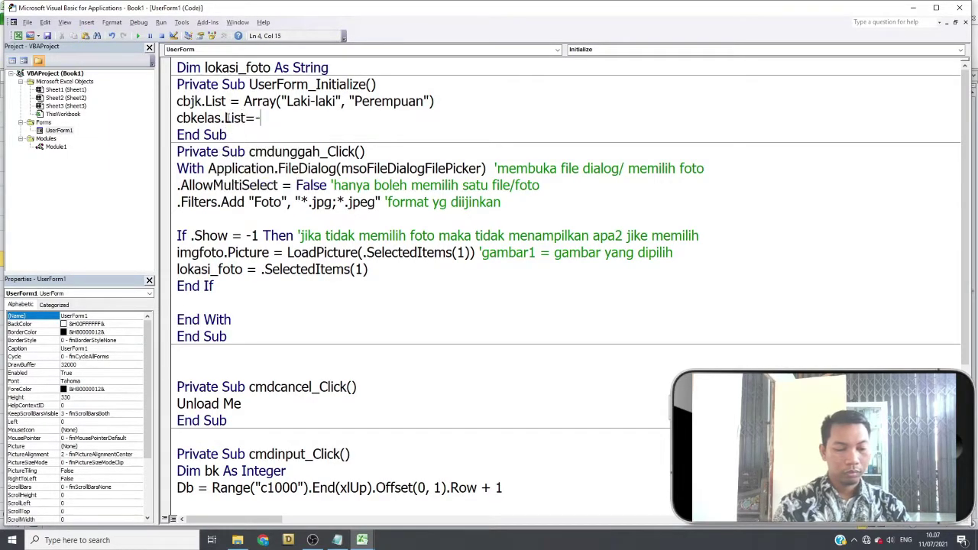
pyautogui.press('BackSpace')
pyautogui.write('a')
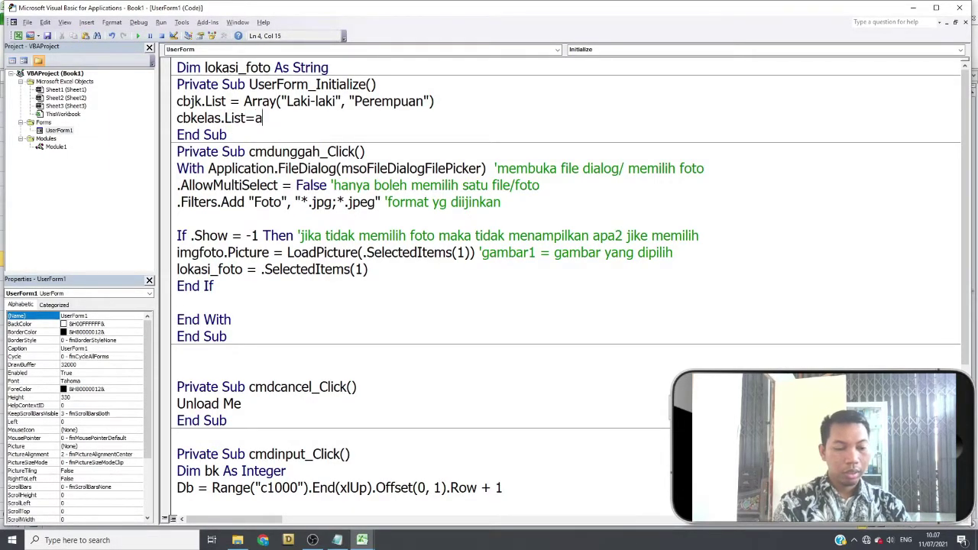
pyautogui.write('rray(')
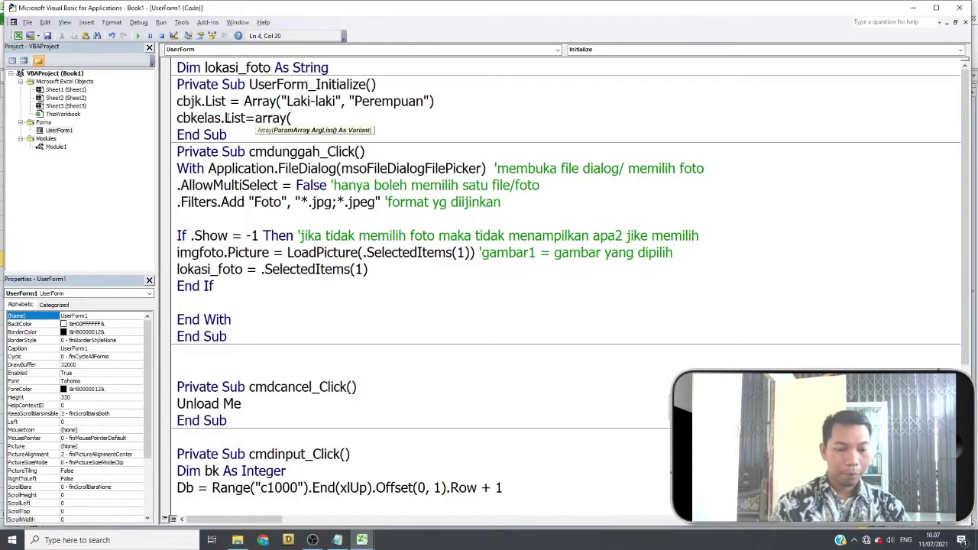
pyautogui.write('Kelas1')
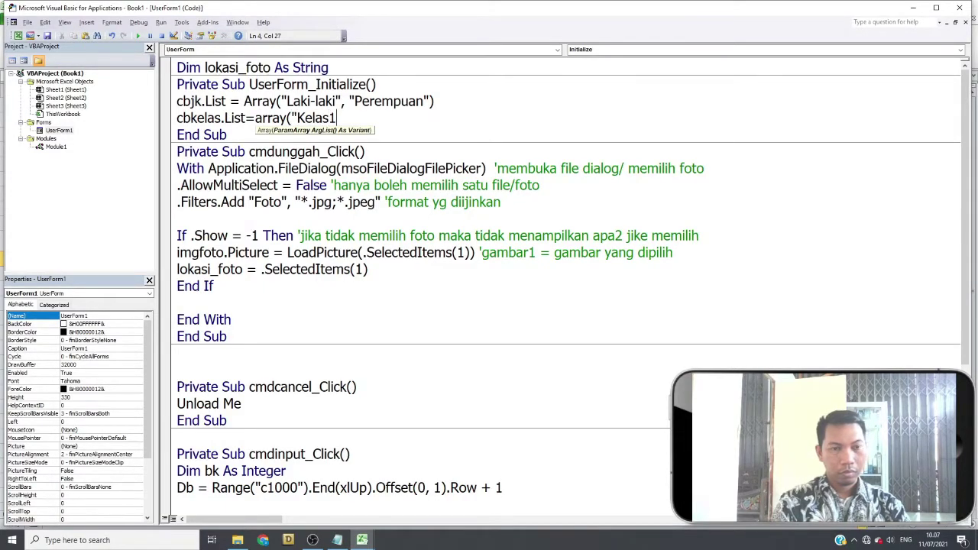
pyautogui.press('BackSpace')
pyautogui.write('12')
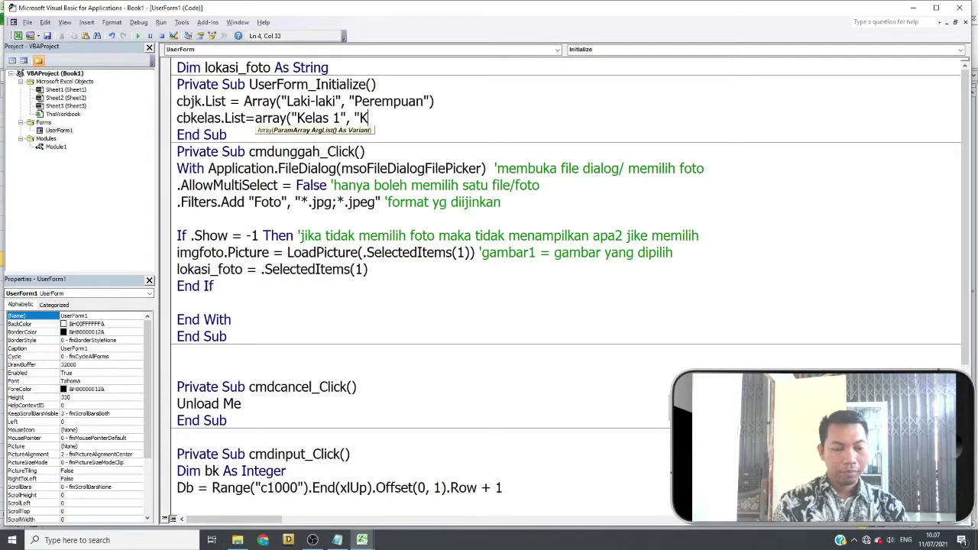
pyautogui.write('elas 2",')
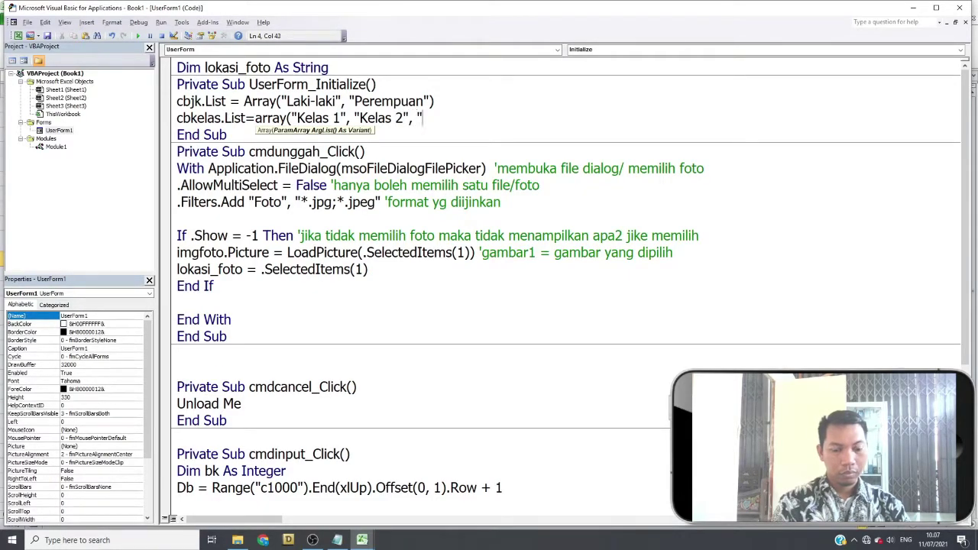
pyautogui.write('Kelas 3')
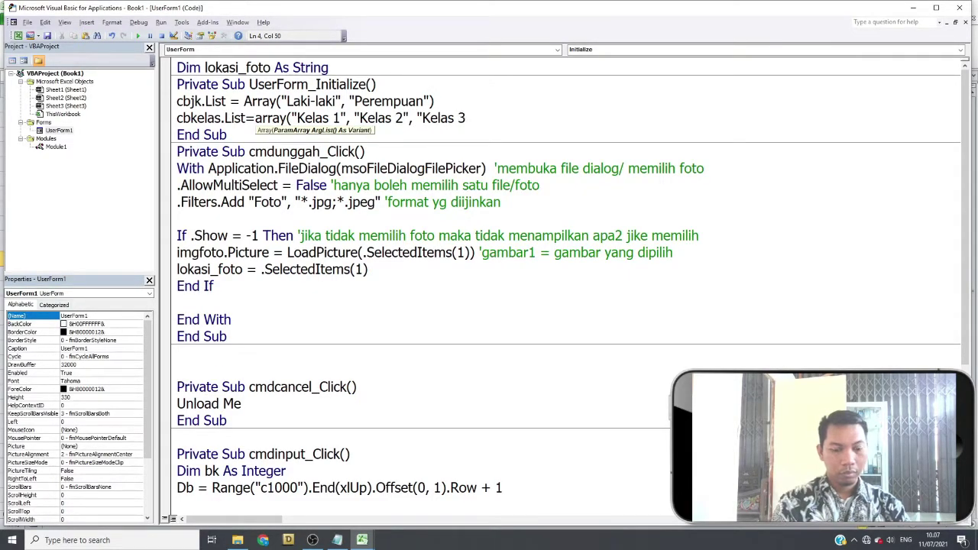
pyautogui.write(')')
# - Finish the cbkelas list line with "Kelas 1", "Kelas 2", "Kelas 3"
pyautogui.click(498, 236)
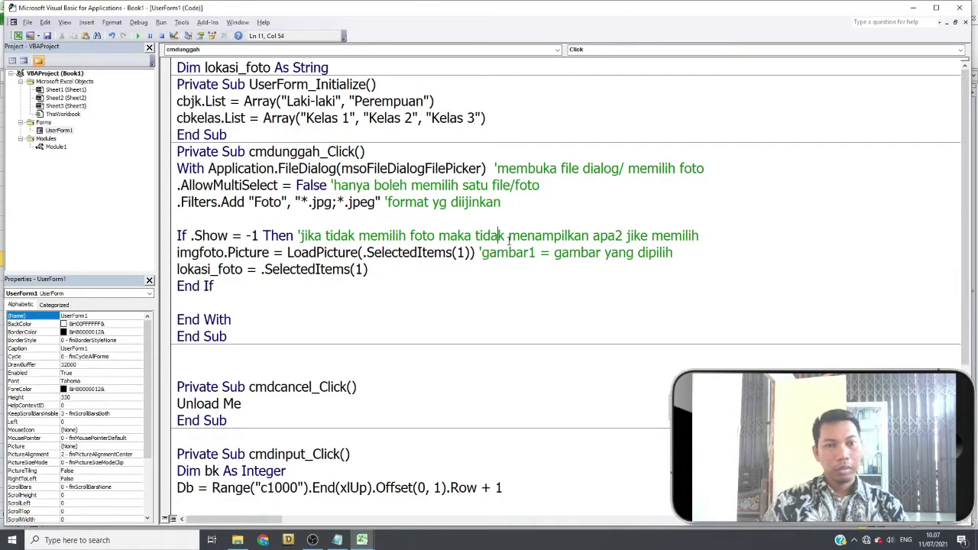
pyautogui.scroll(-2, 498, 236)
pyautogui.scroll(2, 498, 236)
# - Open the Tambah data form and fill in a student name, Laki-laki and Kelas 1
pyautogui.click(960, 8)
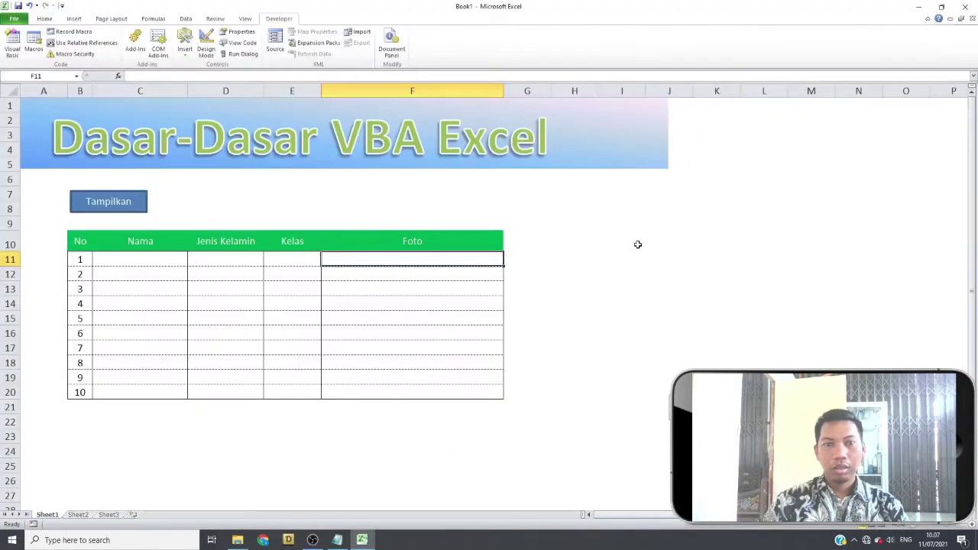
pyautogui.click(635, 242)
pyautogui.click(104, 202)
pyautogui.moveTo(433, 166); pyautogui.dragTo(529, 117)
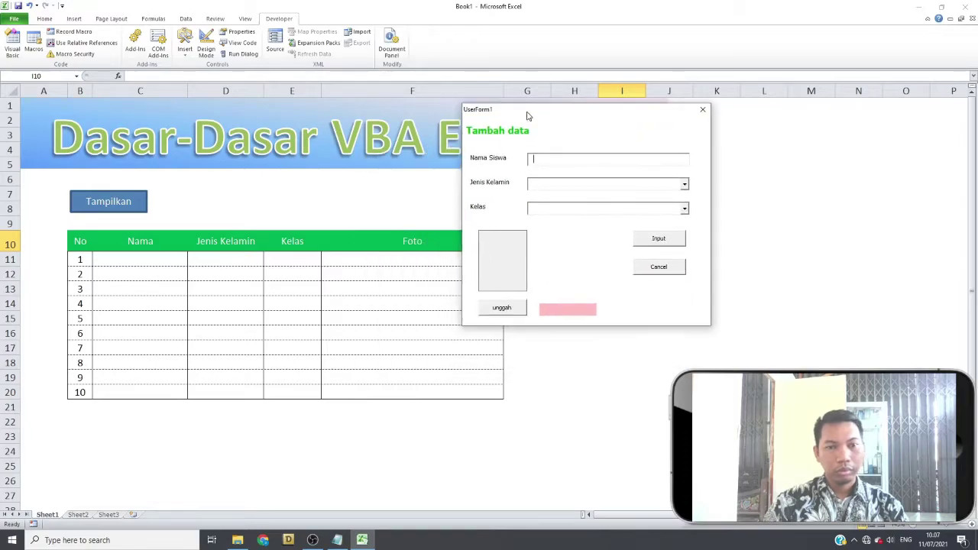
pyautogui.write('t')
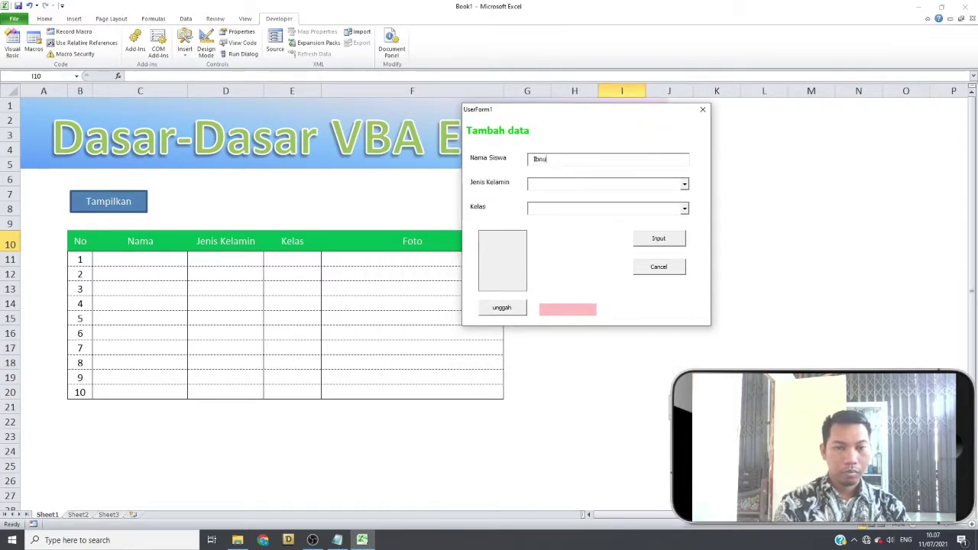
pyautogui.moveTo(529, 117); pyautogui.dragTo(439, 81)
pyautogui.write('pratama')
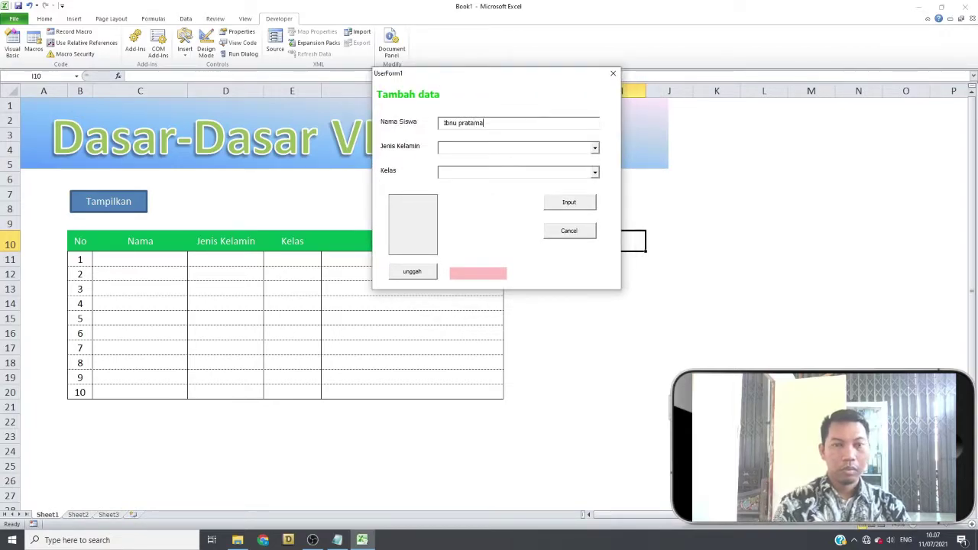
pyautogui.press('Tab')
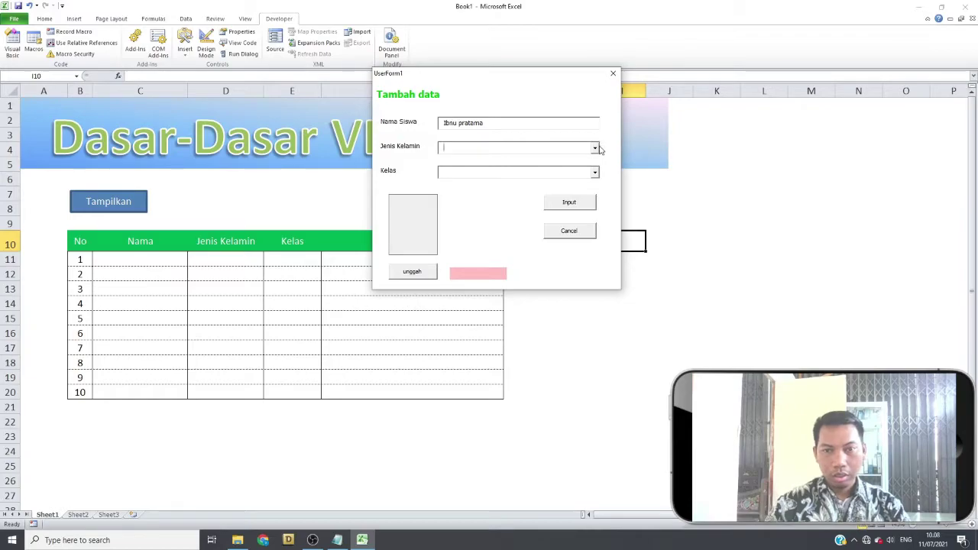
pyautogui.click(595, 148)
pyautogui.click(571, 156)
pyautogui.click(594, 172)
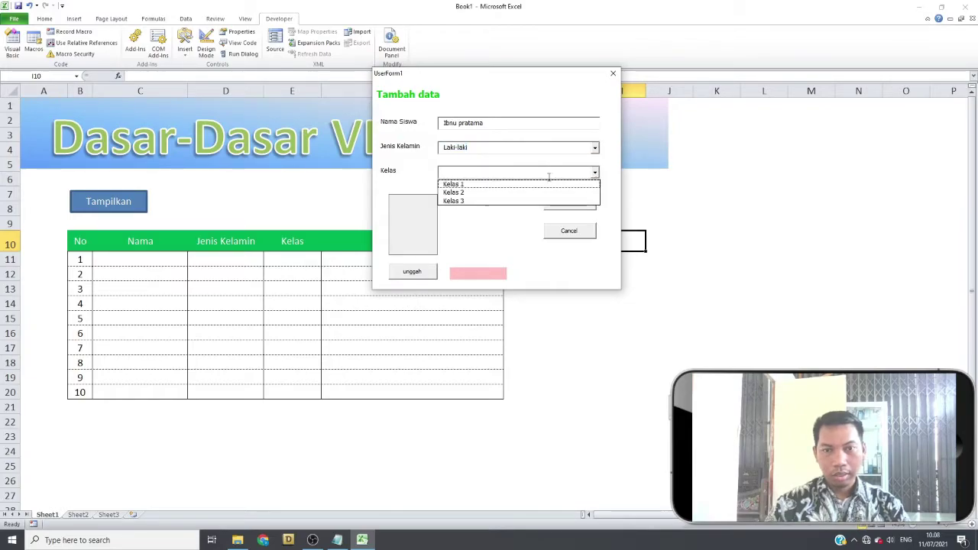
pyautogui.click(535, 185)
# - Upload photo (3).jpeg from Pictures > DINIYAH, then close the form
pyautogui.click(424, 272)
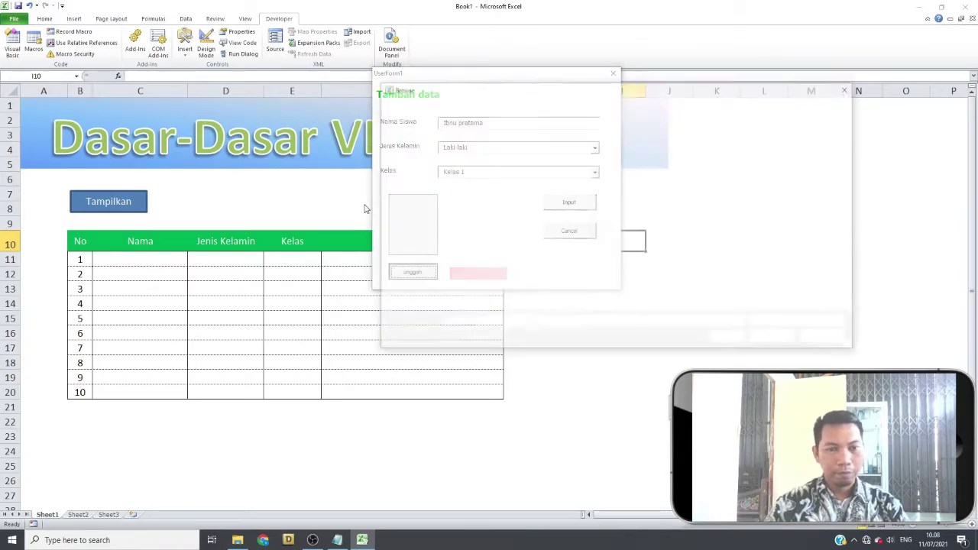
pyautogui.click(414, 199)
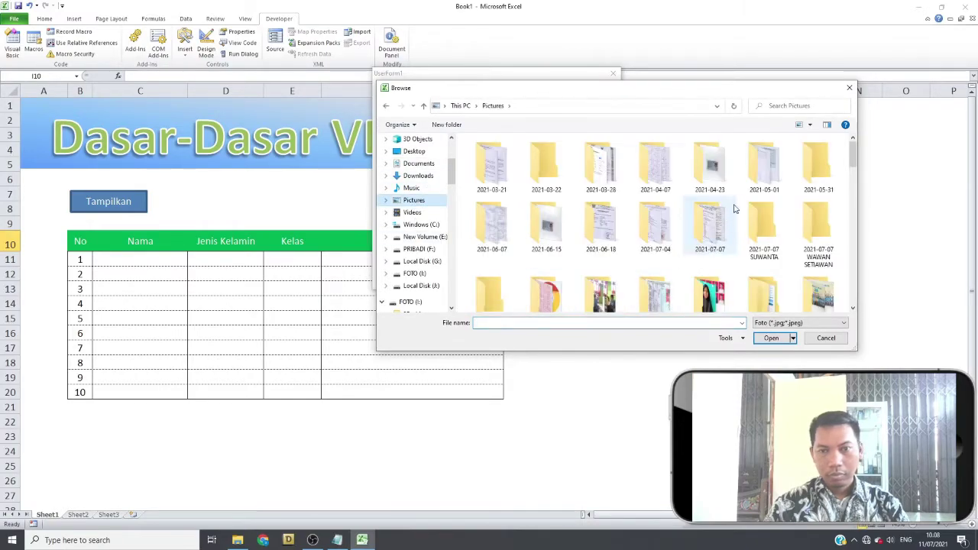
pyautogui.doubleClick(710, 294)
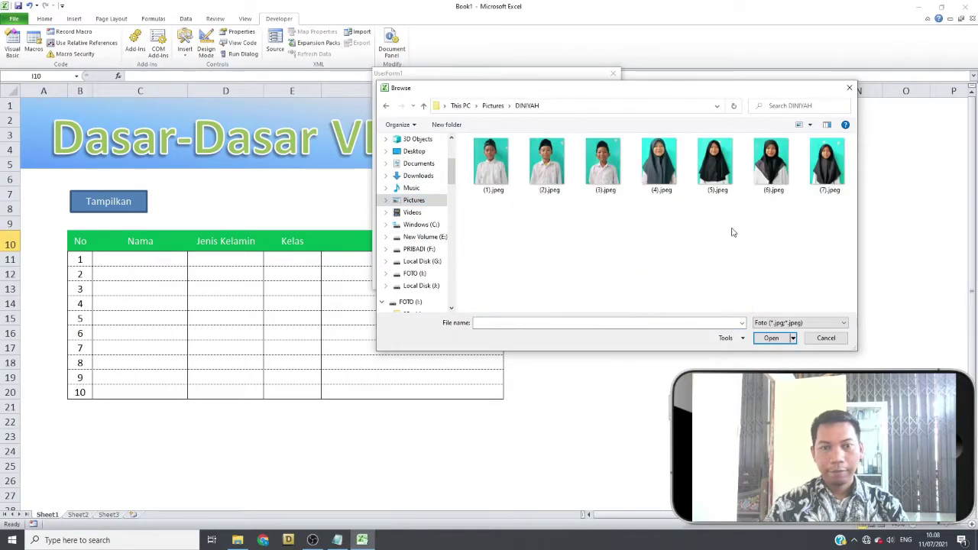
pyautogui.doubleClick(612, 167)
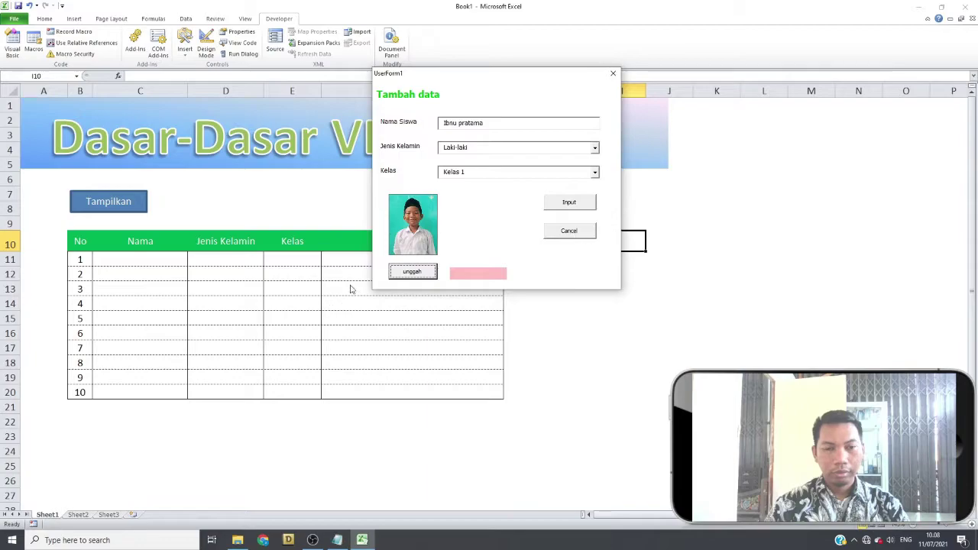
pyautogui.click(613, 73)
pyautogui.click(12, 46)
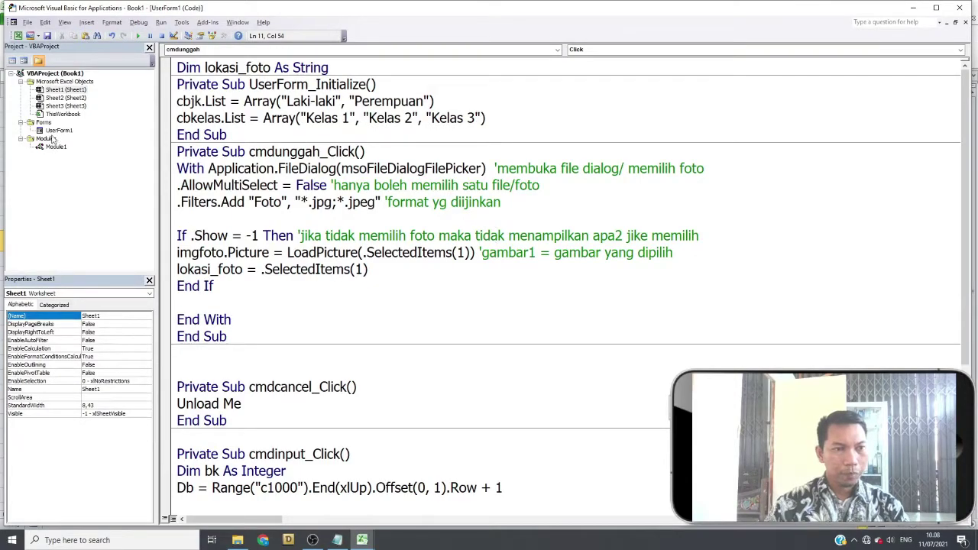
# - Go to the cmdunggah_Click upload routine from the UserForm1 design
pyautogui.scroll(-4, 375, 350)
pyautogui.scroll(2, 375, 350)
pyautogui.scroll(1, 374, 350)
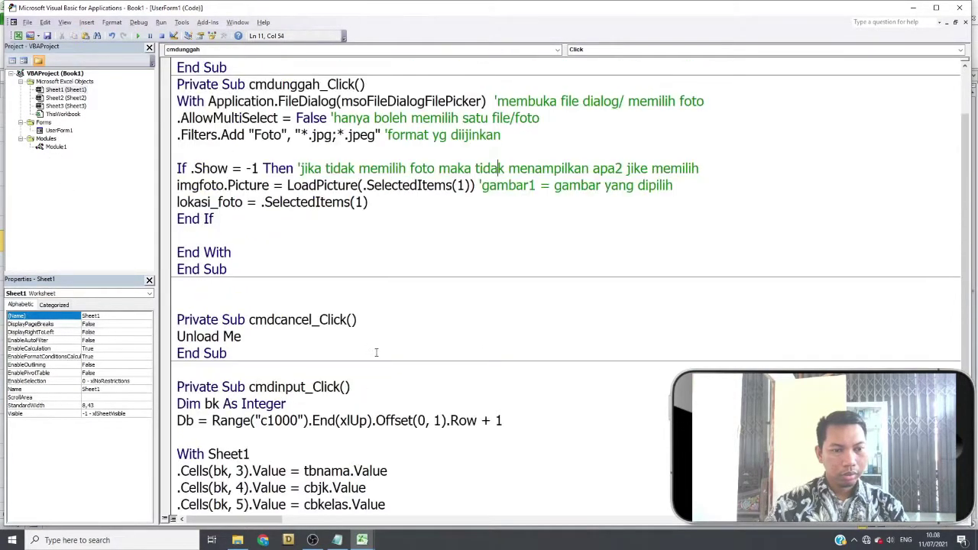
pyautogui.scroll(2, 376, 352)
pyautogui.scroll(-3, 376, 352)
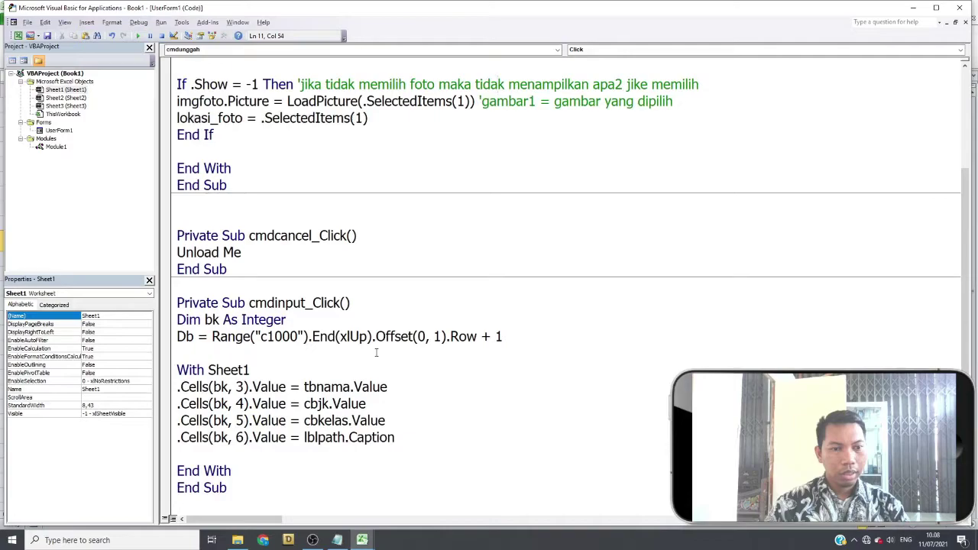
pyautogui.scroll(3, 280, 242)
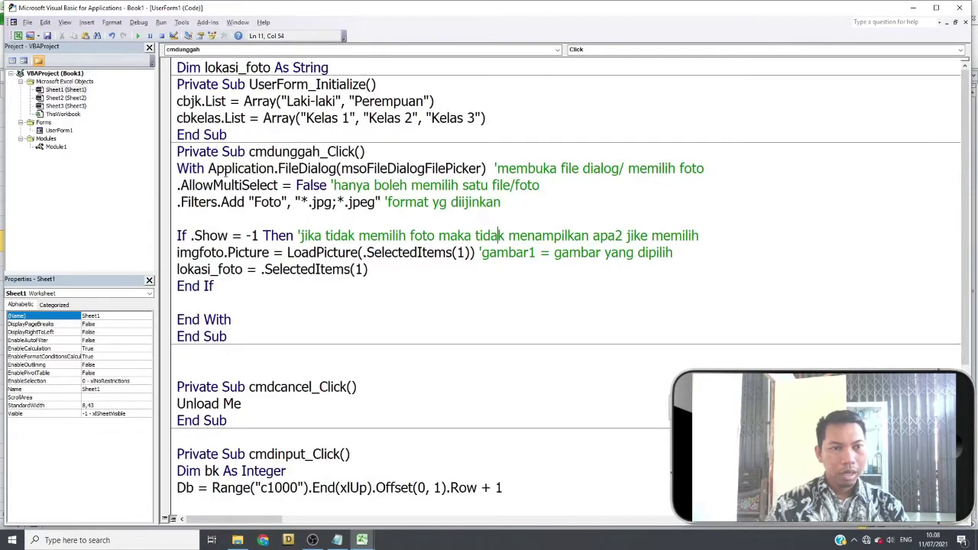
pyautogui.doubleClick(59, 130)
pyautogui.doubleClick(229, 255)
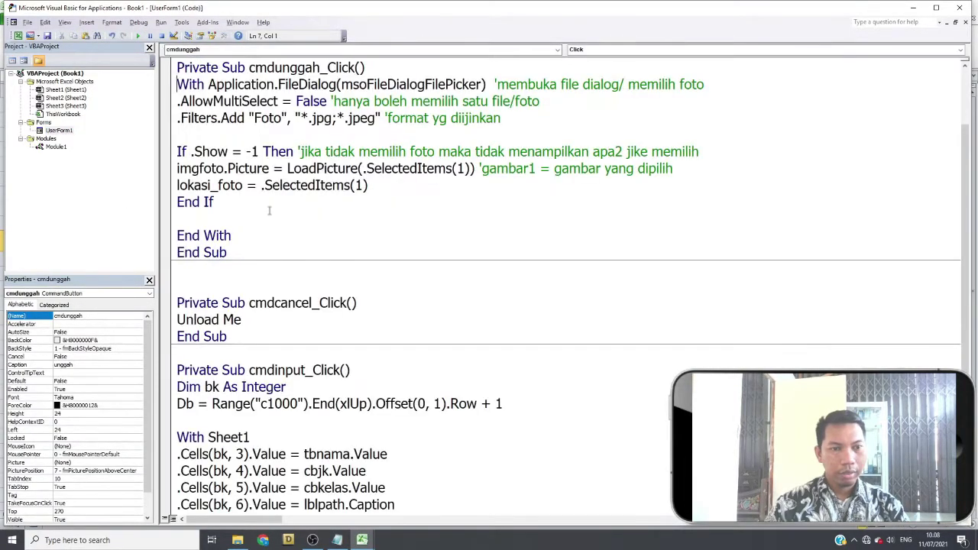
# - Add lblpath.Caption = lokasi_foto below the lokasi_foto assignment
pyautogui.click(396, 184)
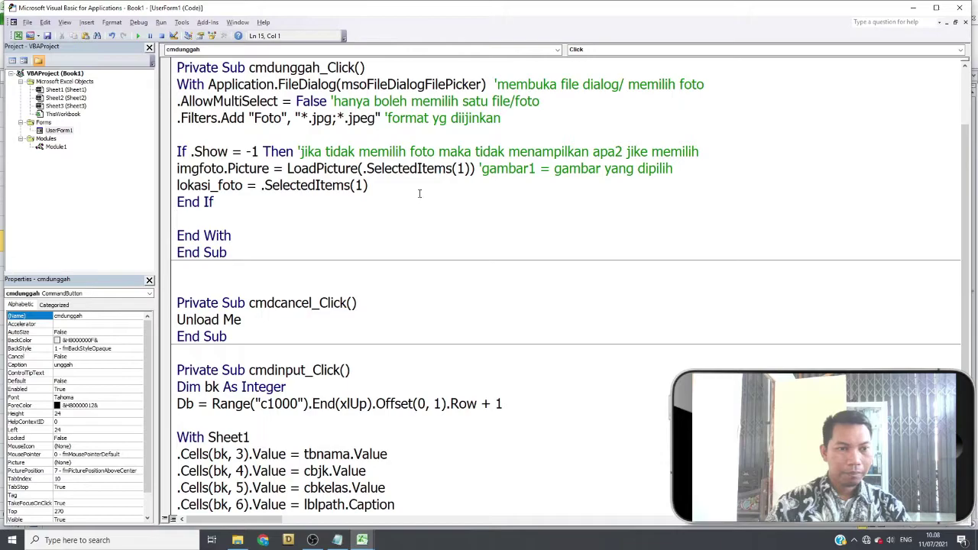
pyautogui.press('Return')
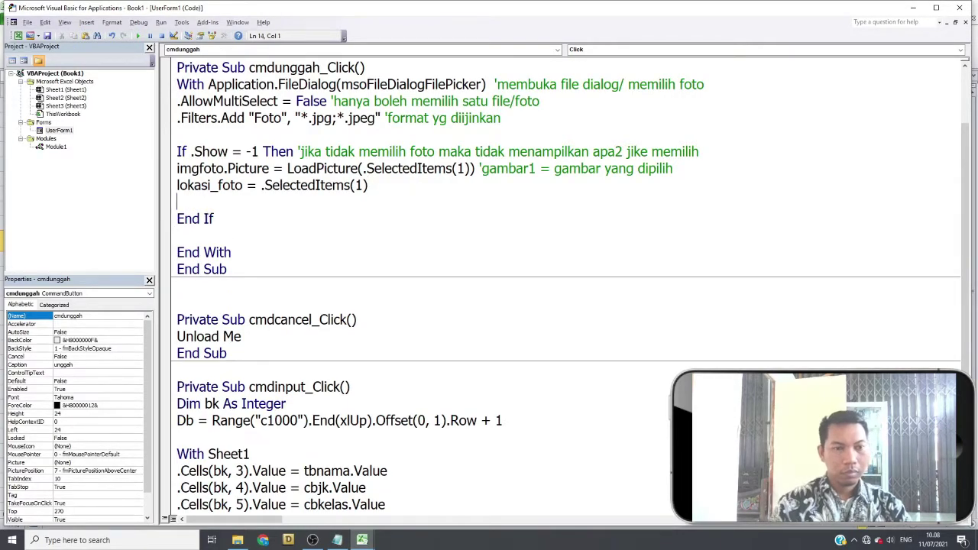
pyautogui.press('Return')
pyautogui.press('Return')
pyautogui.write('lb')
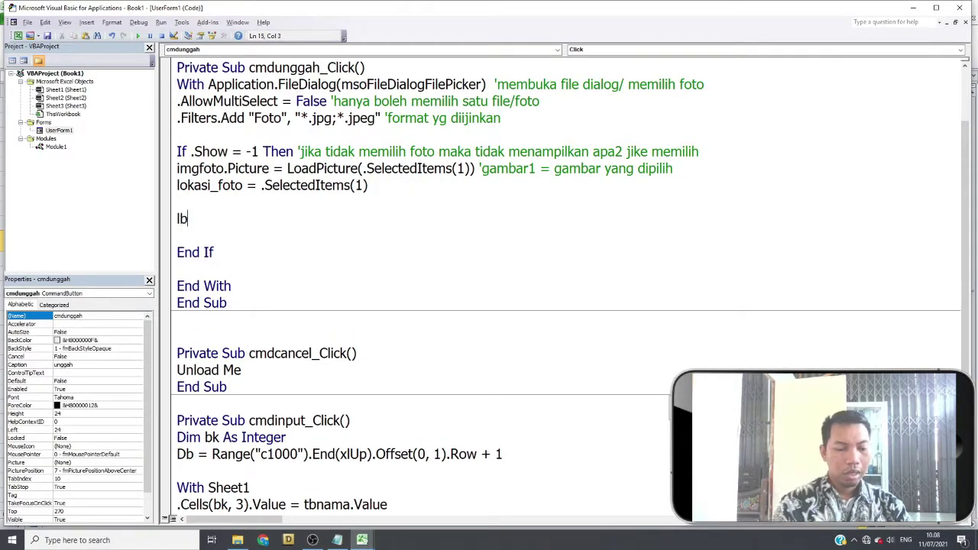
pyautogui.write('lpath.')
pyautogui.press('BackSpace')
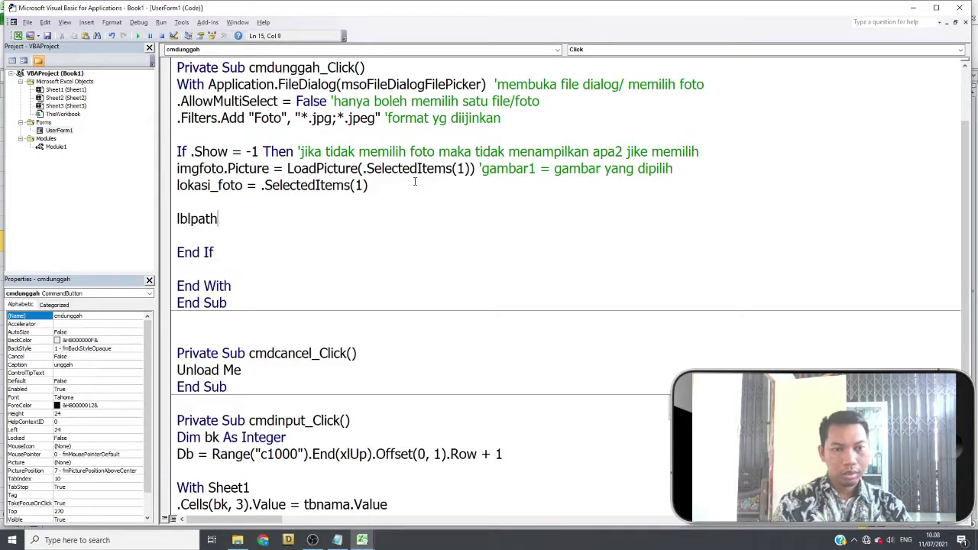
pyautogui.write('.ca')
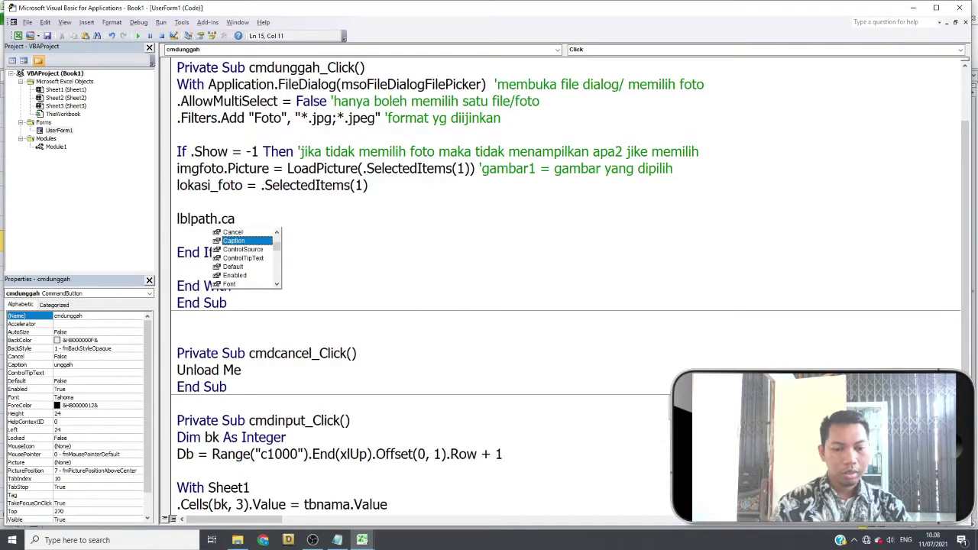
pyautogui.write('=lokasi_foto')
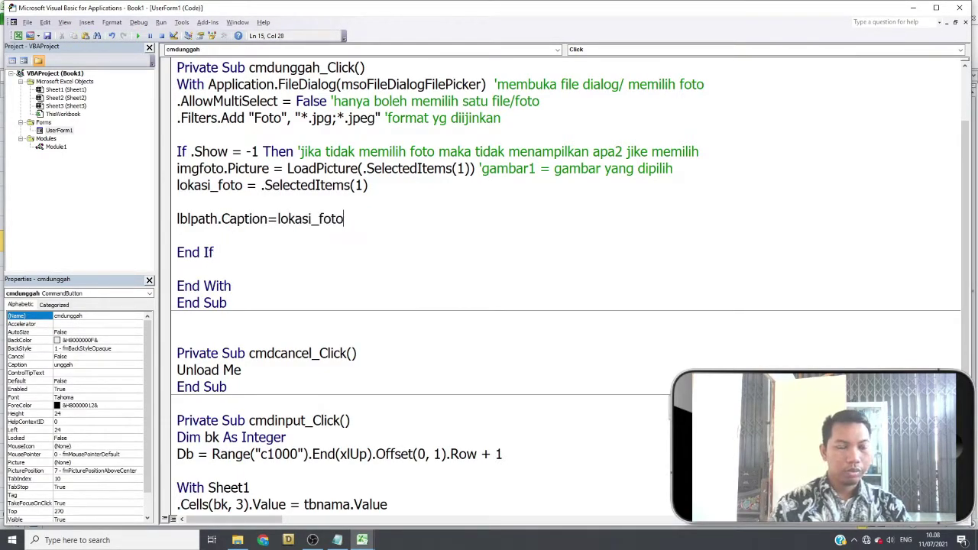
pyautogui.doubleClick(64, 132)
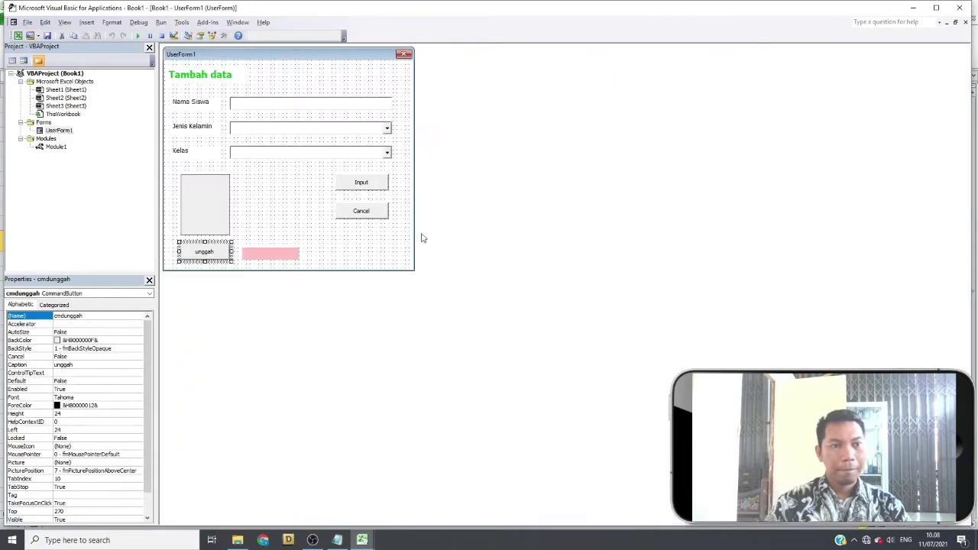
# - Reopen the Tambah data form and enter a student name, gender and class
pyautogui.click(914, 8)
pyautogui.click(122, 202)
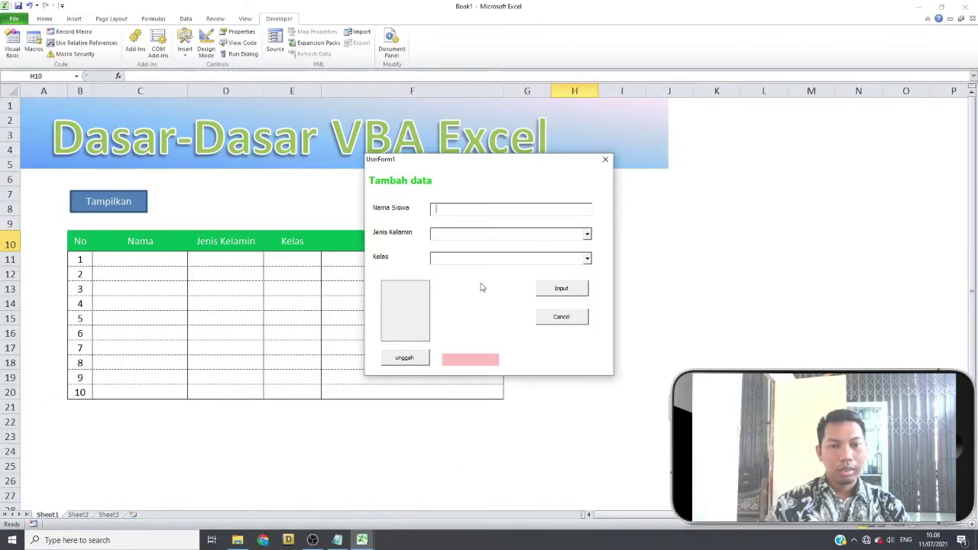
pyautogui.moveTo(456, 164); pyautogui.dragTo(506, 155)
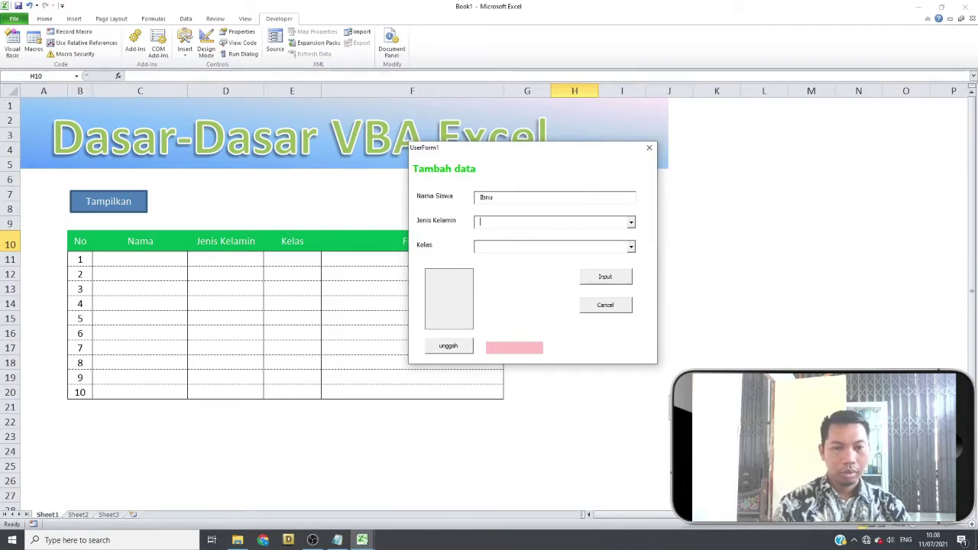
pyautogui.write('L')
pyautogui.press('Tab')
pyautogui.write('K')
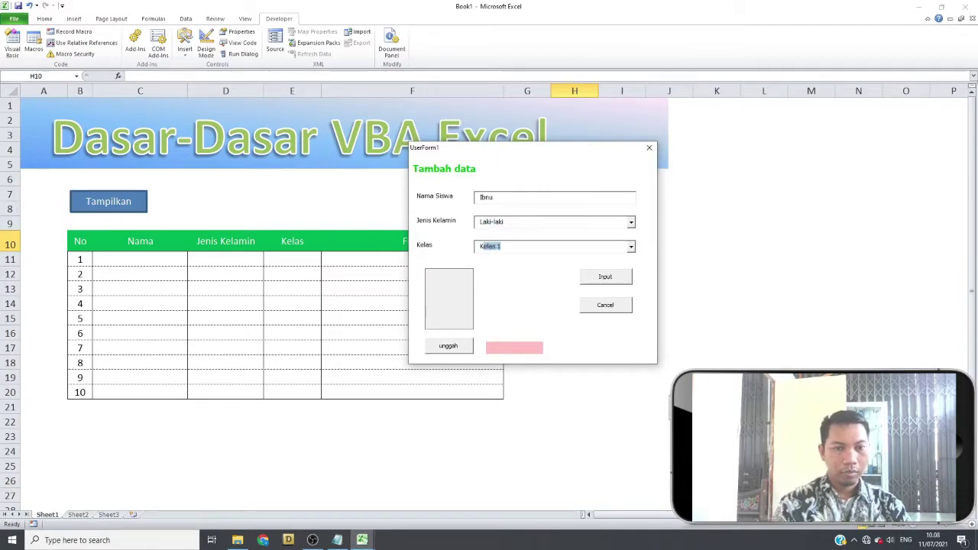
pyautogui.write('e')
# - Upload a photo and submit the form, which raises run-time error 1004
pyautogui.click(450, 347)
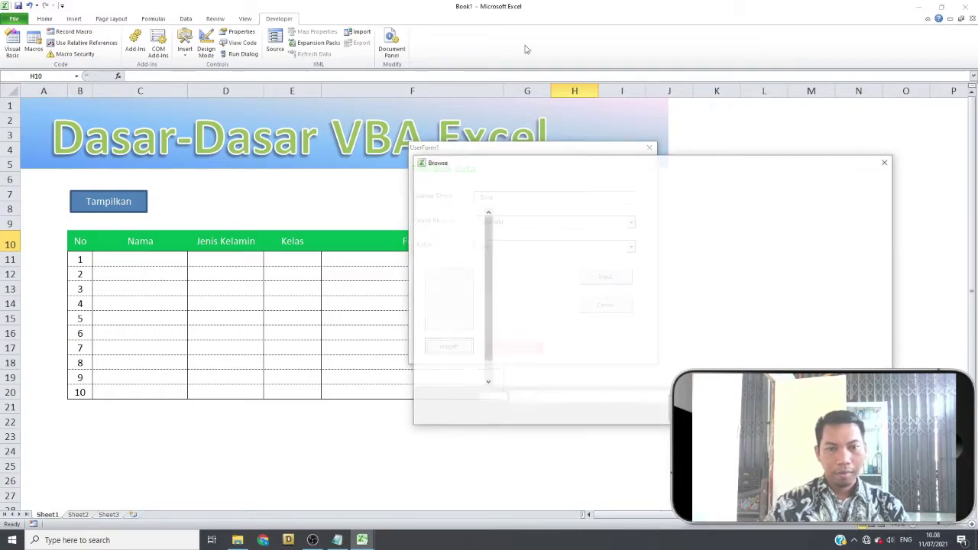
pyautogui.doubleClick(532, 240)
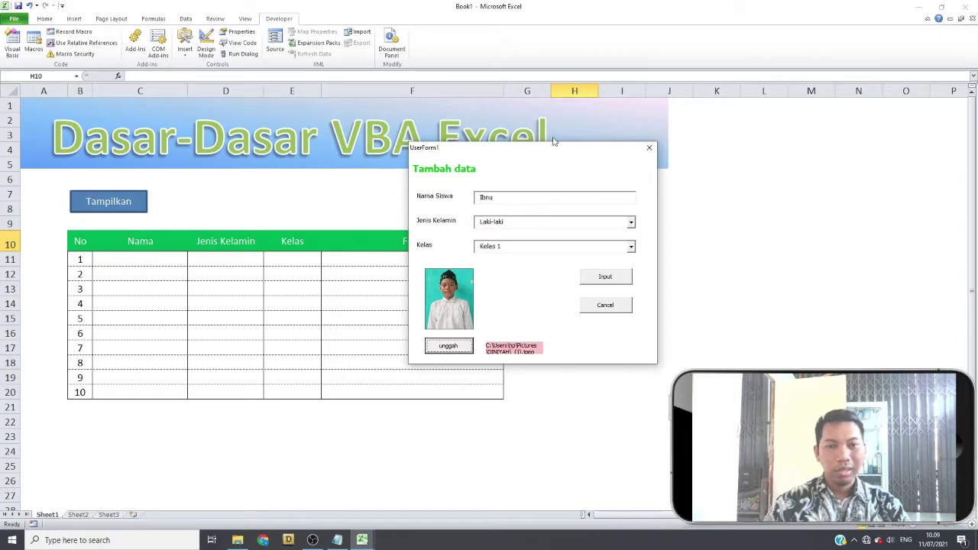
pyautogui.moveTo(563, 144); pyautogui.dragTo(541, 87)
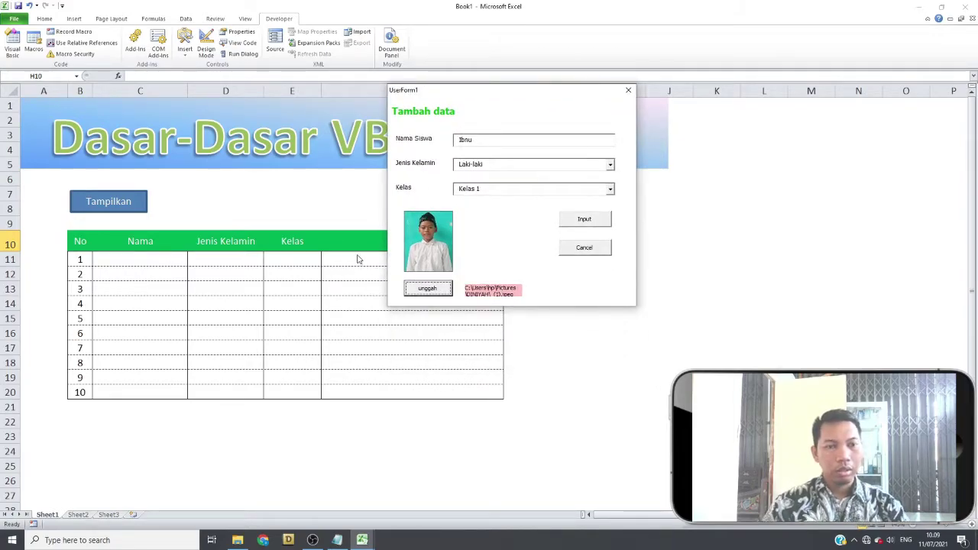
pyautogui.click(586, 226)
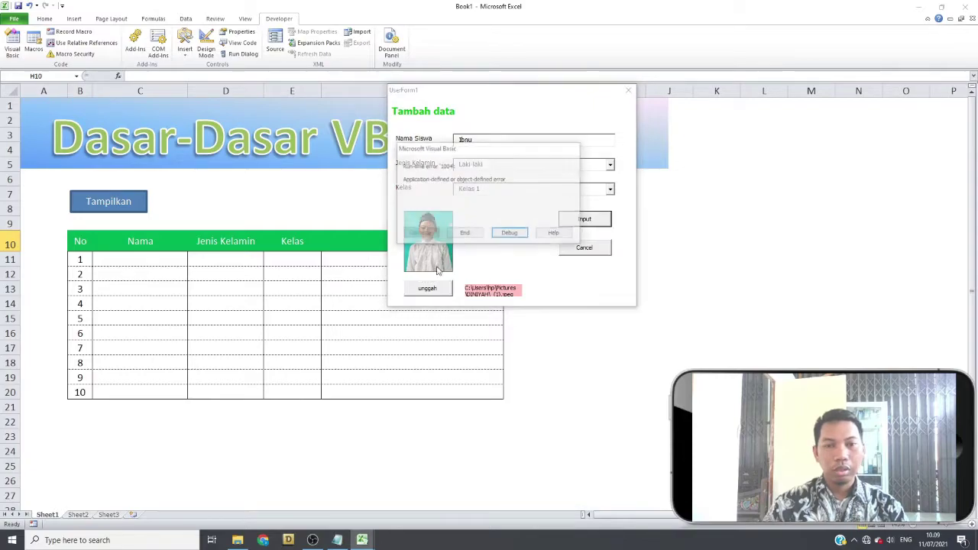
# - Debug the run-time error 1004, stop the running form and return to the code
pyautogui.click(510, 234)
pyautogui.scroll(-2, 347, 437)
pyautogui.scroll(-1, 346, 436)
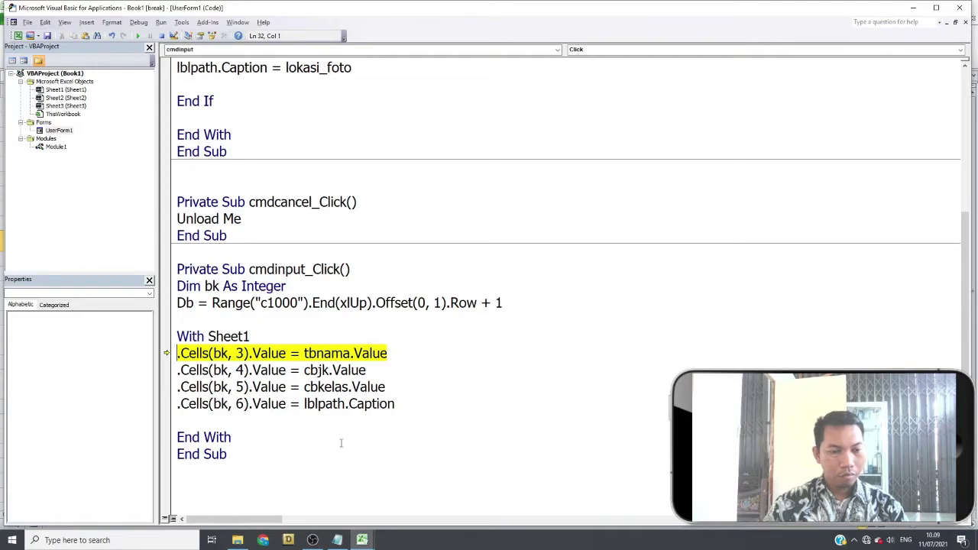
pyautogui.moveTo(363, 541)
pyautogui.click(309, 489)
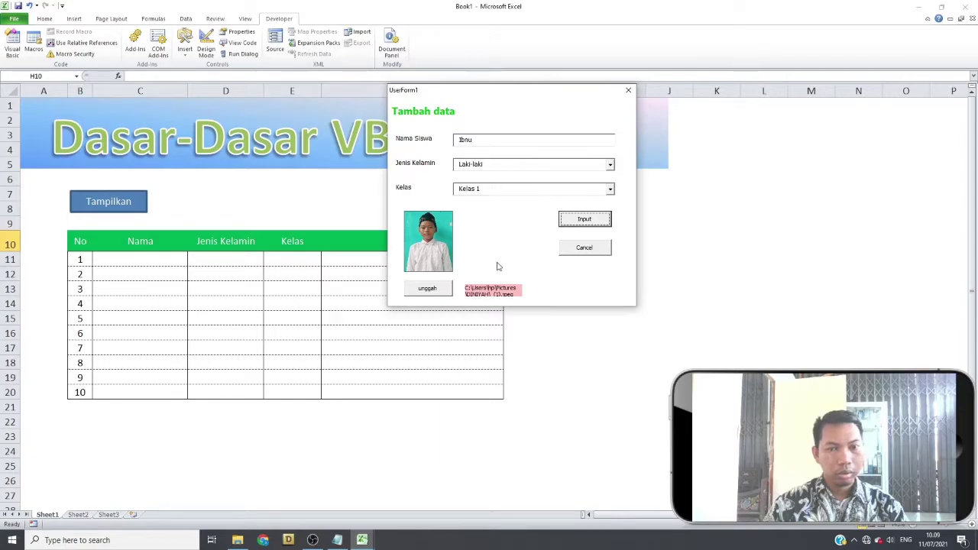
pyautogui.click(597, 253)
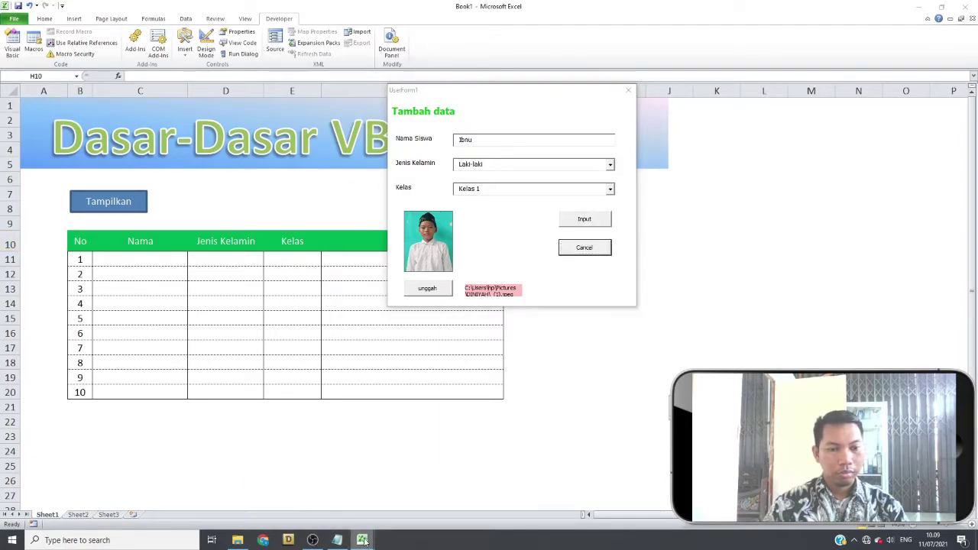
pyautogui.moveTo(362, 540)
pyautogui.click(415, 489)
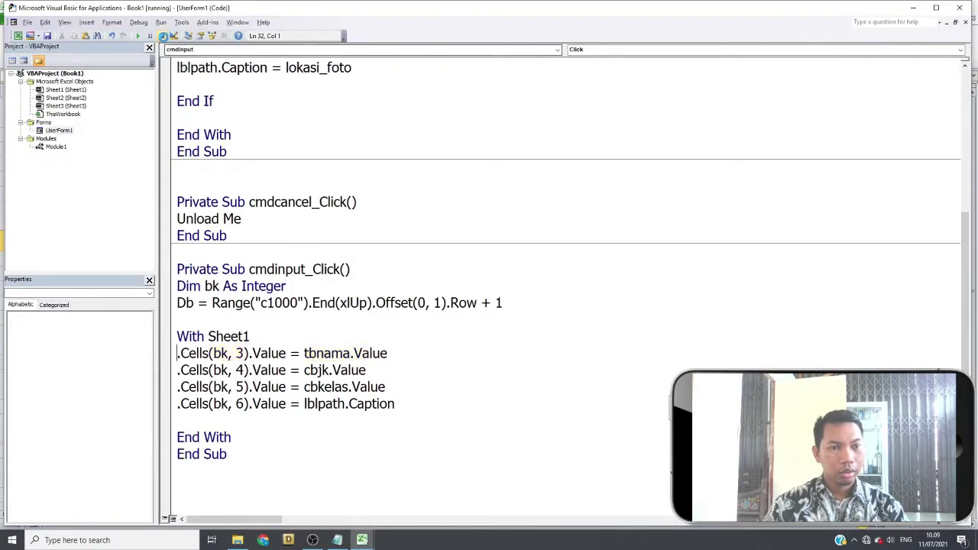
# - Change Db to bk in cmdinput_Click's next-row line and rerun the form
pyautogui.doubleClick(347, 186)
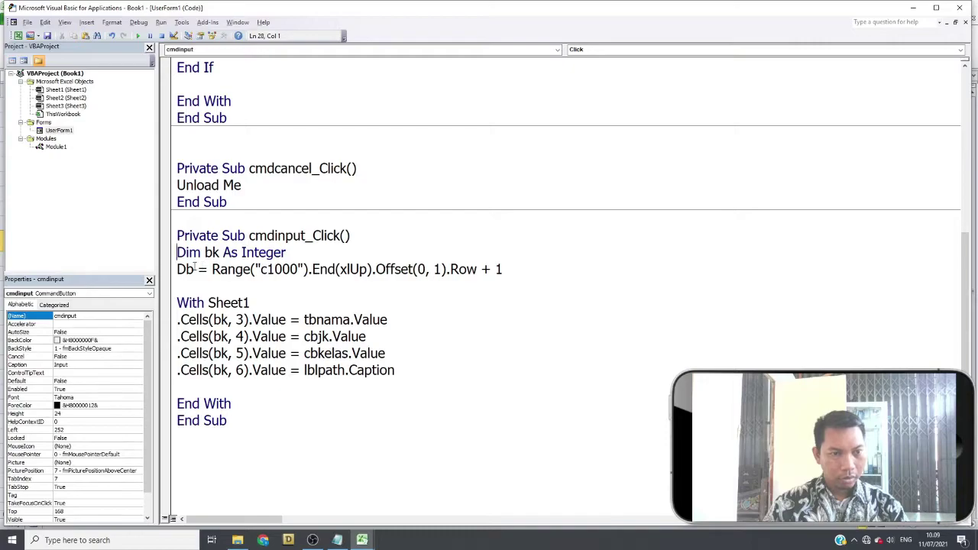
pyautogui.press('BackSpace')
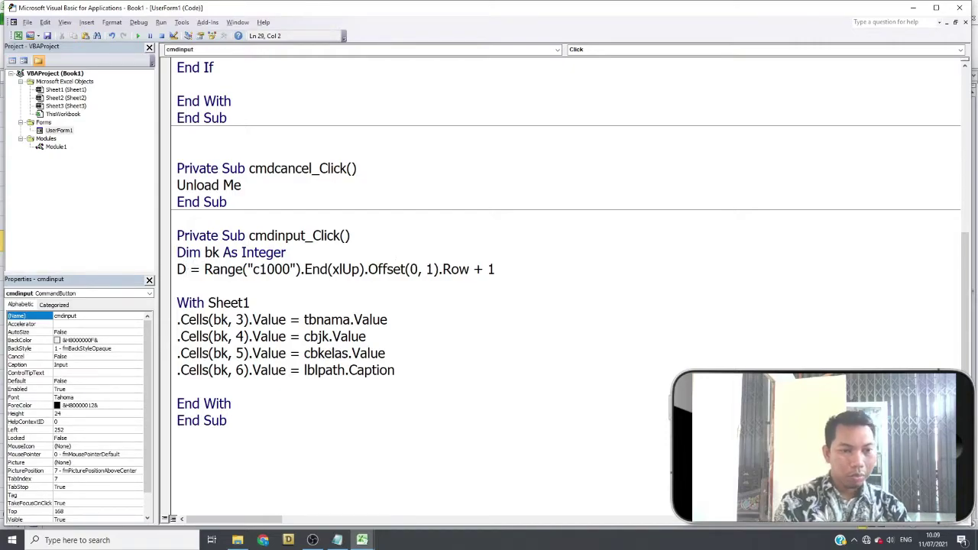
pyautogui.press('BackSpace')
pyautogui.write('bk')
pyautogui.click(515, 374)
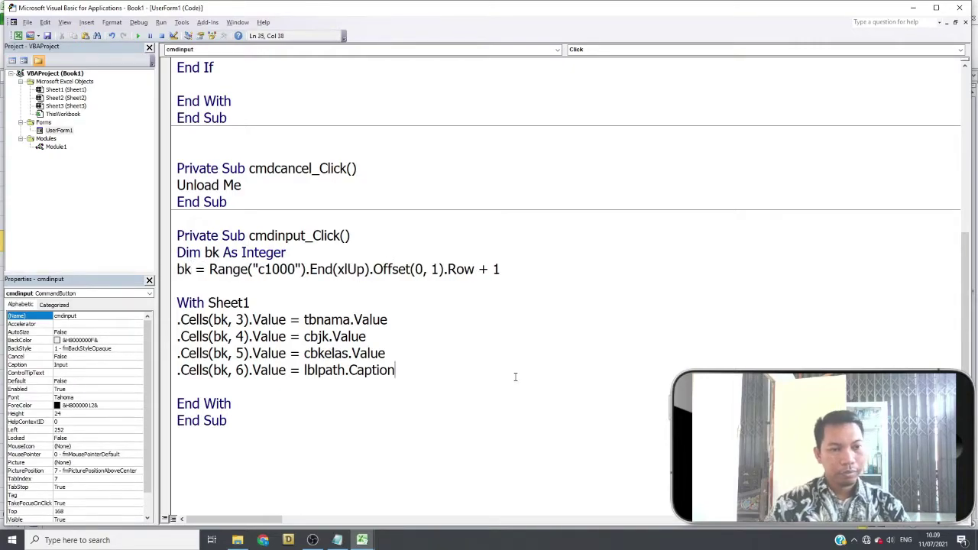
pyautogui.click(141, 37)
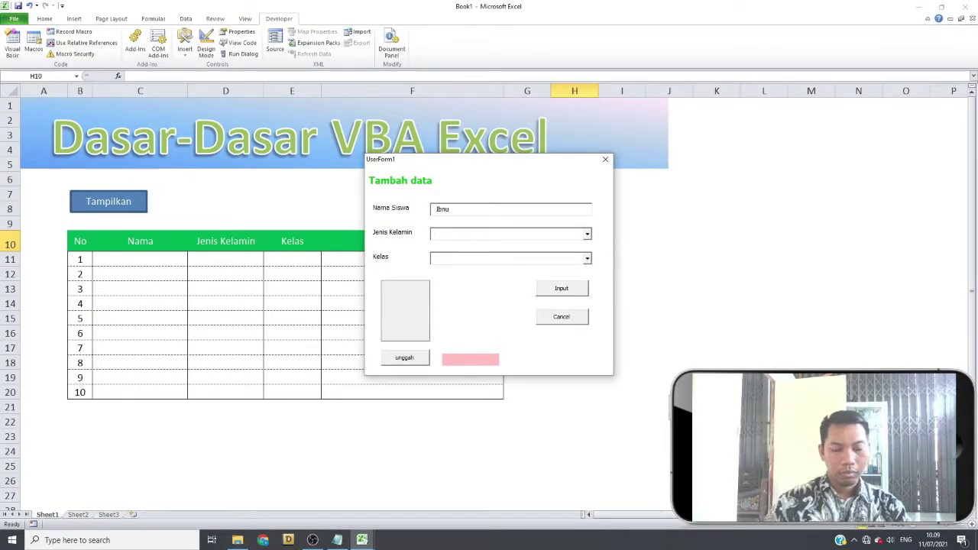
# - Submit the student with Laki-laki, Kelas 1 and photo (3).jpeg into row 1
pyautogui.write('Laki-laki')
pyautogui.press('Tab')
pyautogui.write('K')
pyautogui.press('Tab')
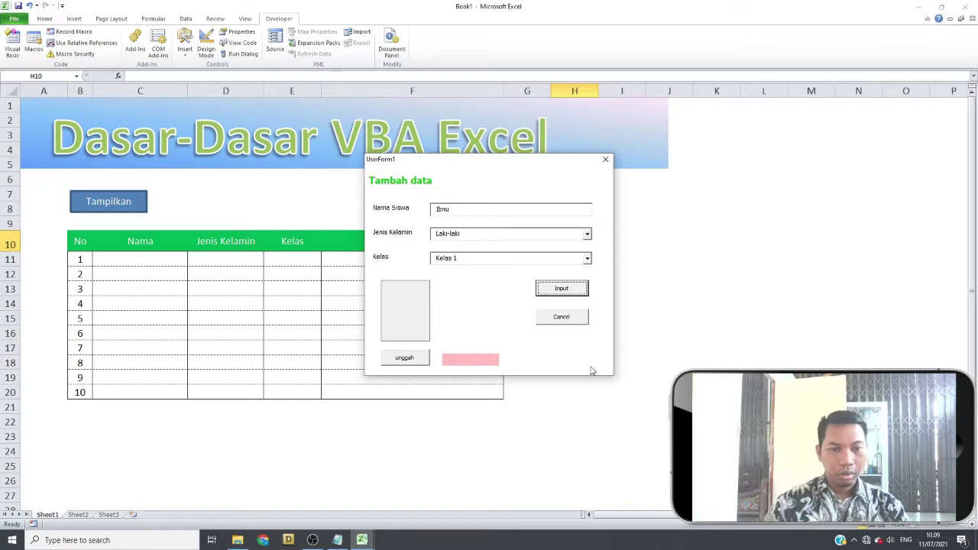
pyautogui.click(412, 361)
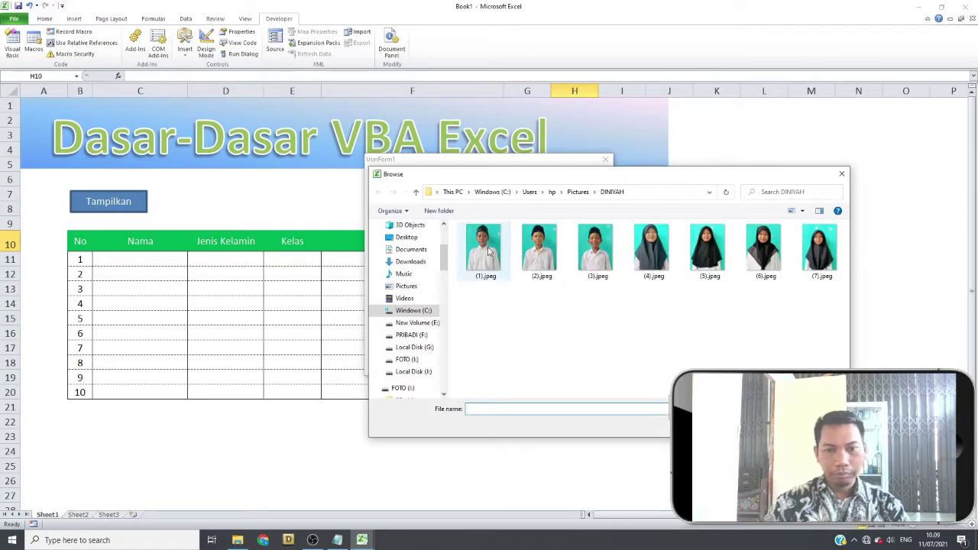
pyautogui.click(612, 257)
pyautogui.doubleClick(616, 257)
pyautogui.click(552, 295)
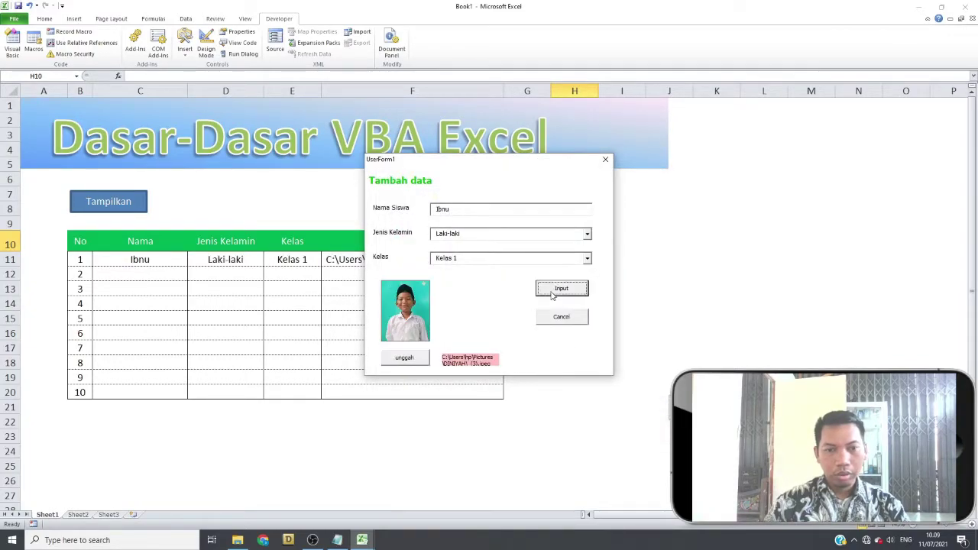
# - Check the new row, close the form and reopen the cmdinput_Click code
pyautogui.moveTo(406, 160)
pyautogui.mouseDown()
pyautogui.moveTo(702, 205)
pyautogui.moveTo(475, 95)
pyautogui.mouseUp()
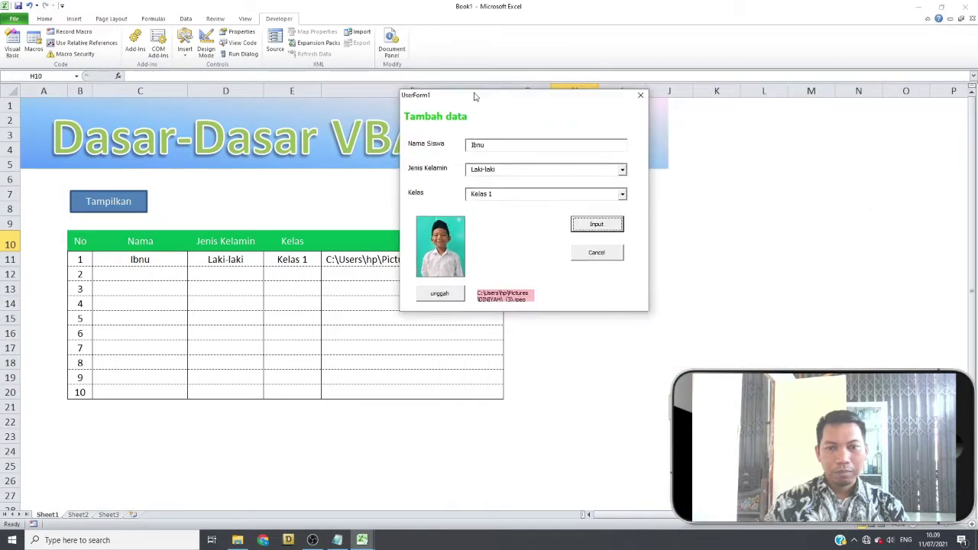
pyautogui.click(642, 96)
pyautogui.doubleClick(358, 186)
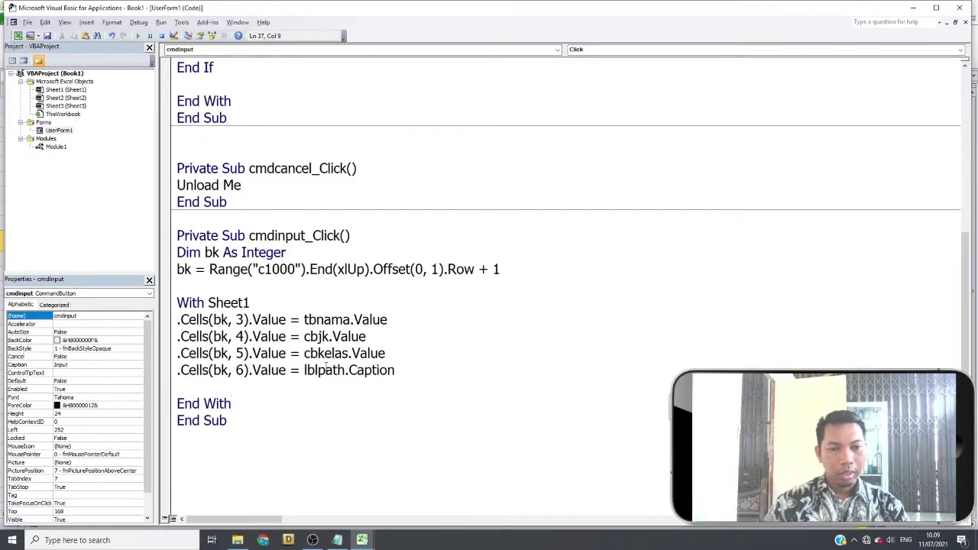
# - Add MsgBox "Data Berhasil Ditambah", 64, "Sukses" after End With
pyautogui.press('Return')
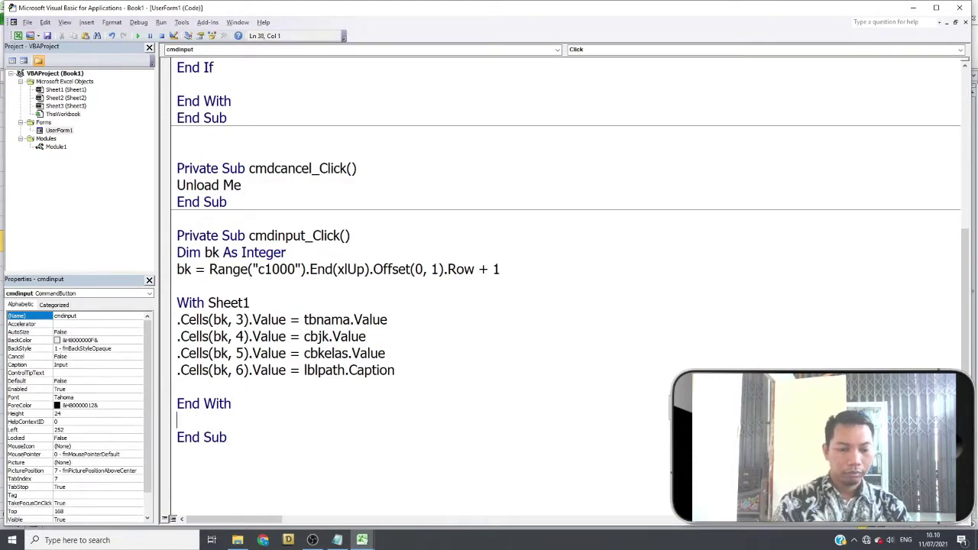
pyautogui.press('Return')
pyautogui.write('msg')
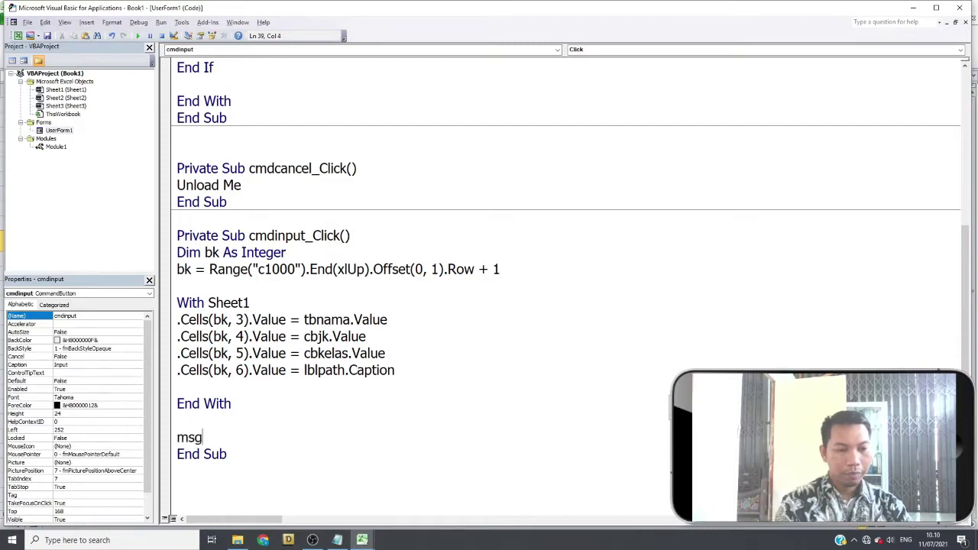
pyautogui.hotkey('ctrl', 'space')
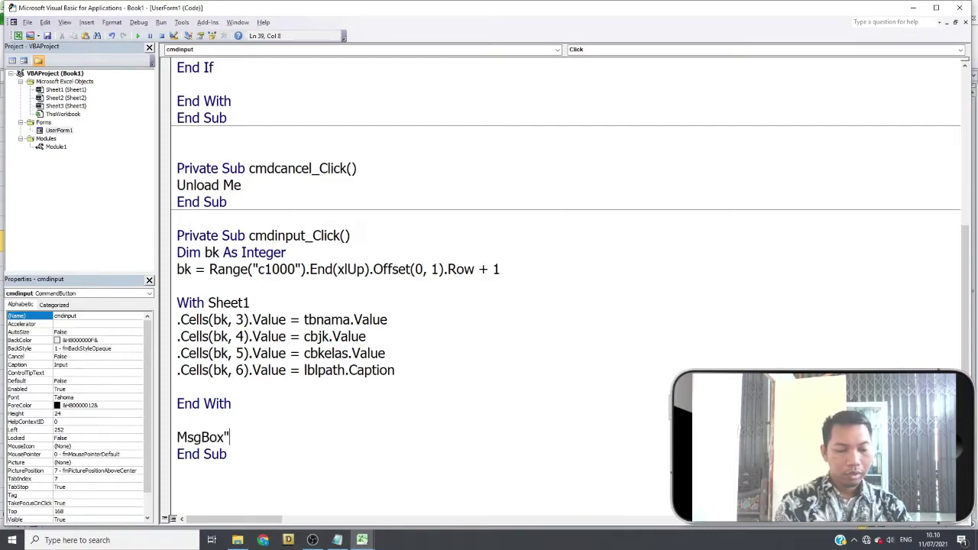
pyautogui.write('Data Berhasil Di')
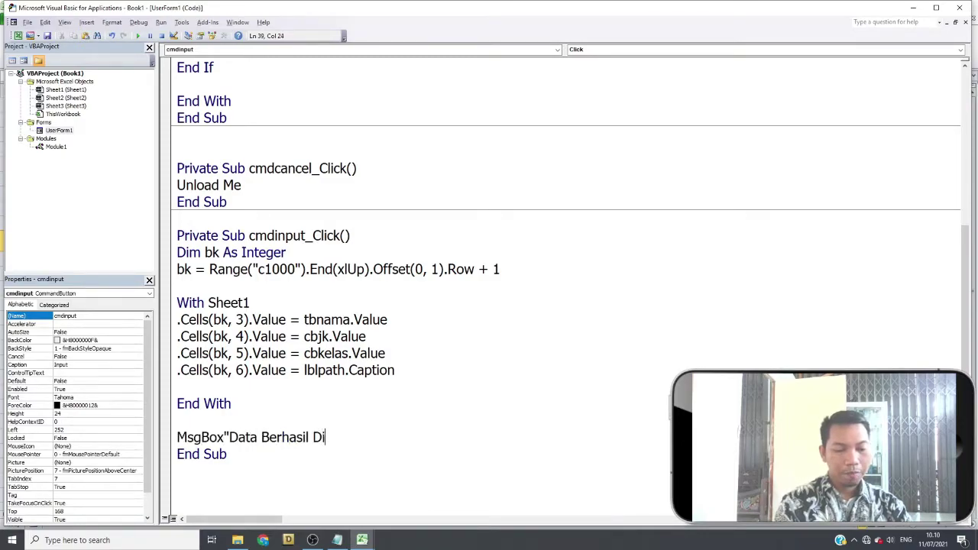
pyautogui.write('tambah')
pyautogui.write(',')
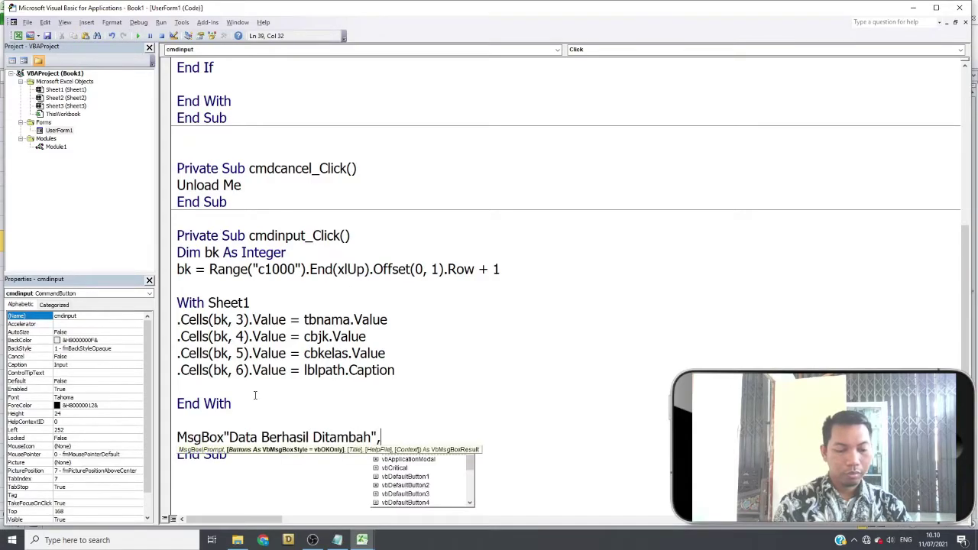
pyautogui.write('64"Syjs')
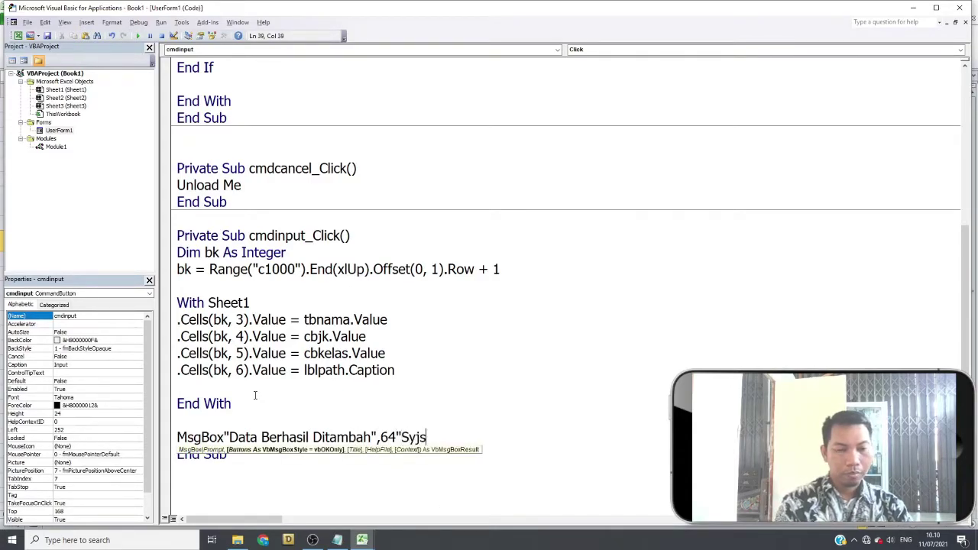
pyautogui.press('BackSpace')
pyautogui.press('BackSpace')
pyautogui.press('BackSpace')
pyautogui.write('ukses')
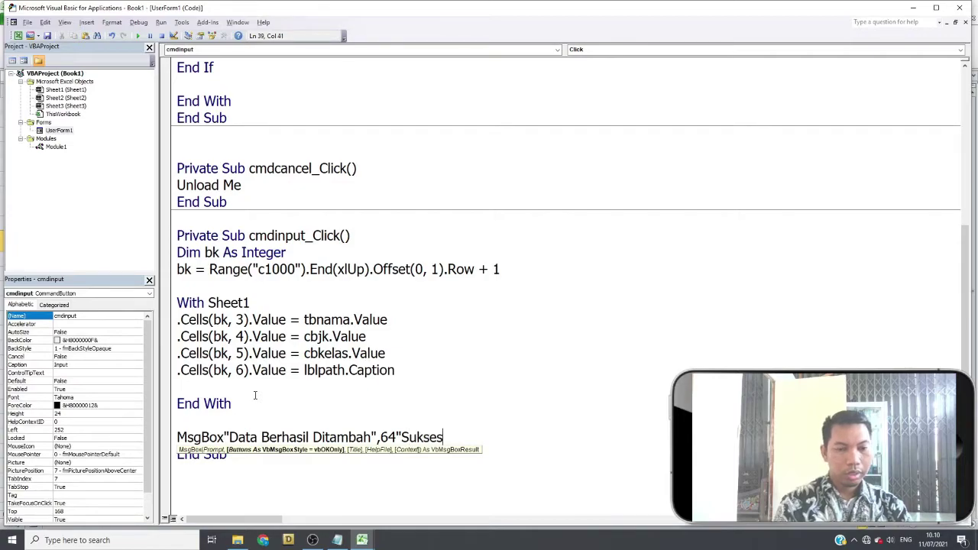
pyautogui.click(279, 319)
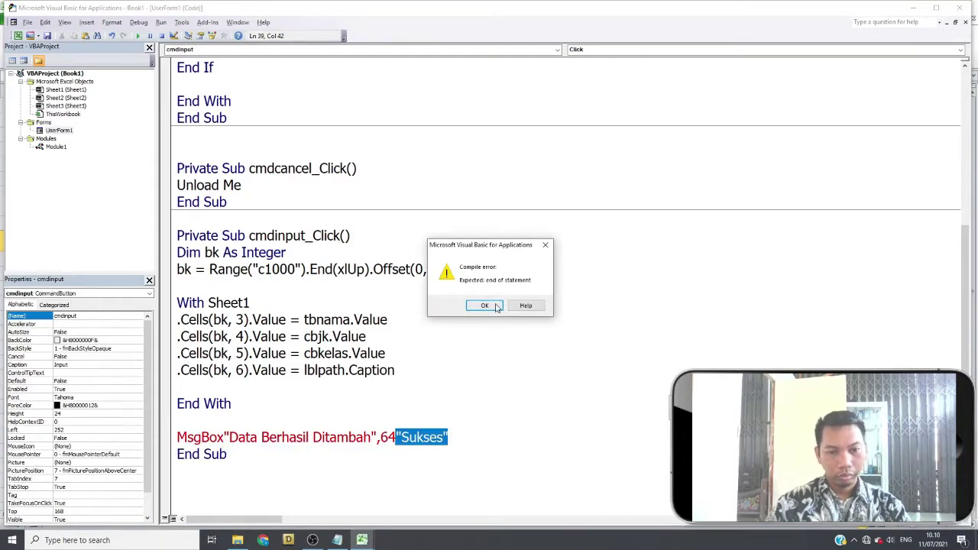
# - Dismiss the compile error and insert the missing comma before "Sukses"
pyautogui.click(484, 306)
pyautogui.click(401, 437)
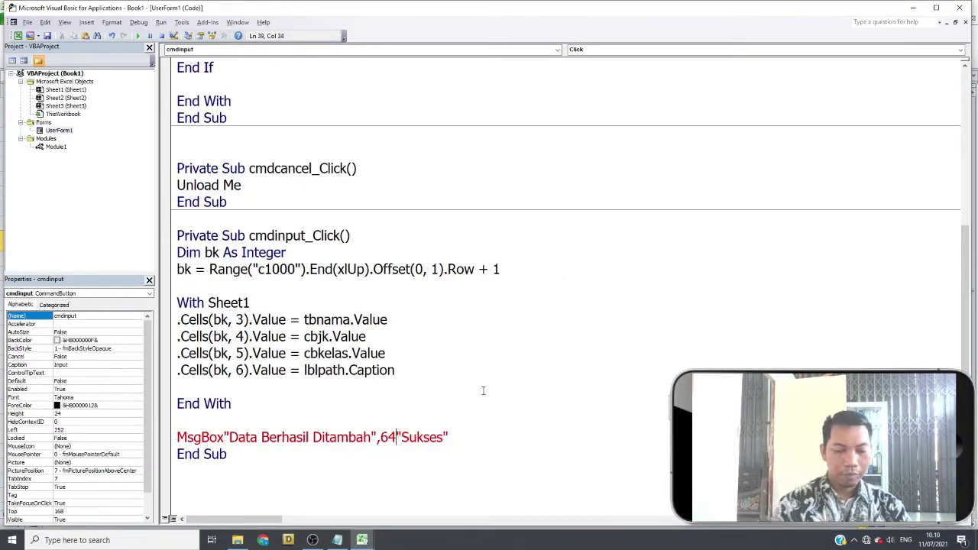
pyautogui.write(',')
pyautogui.click(459, 370)
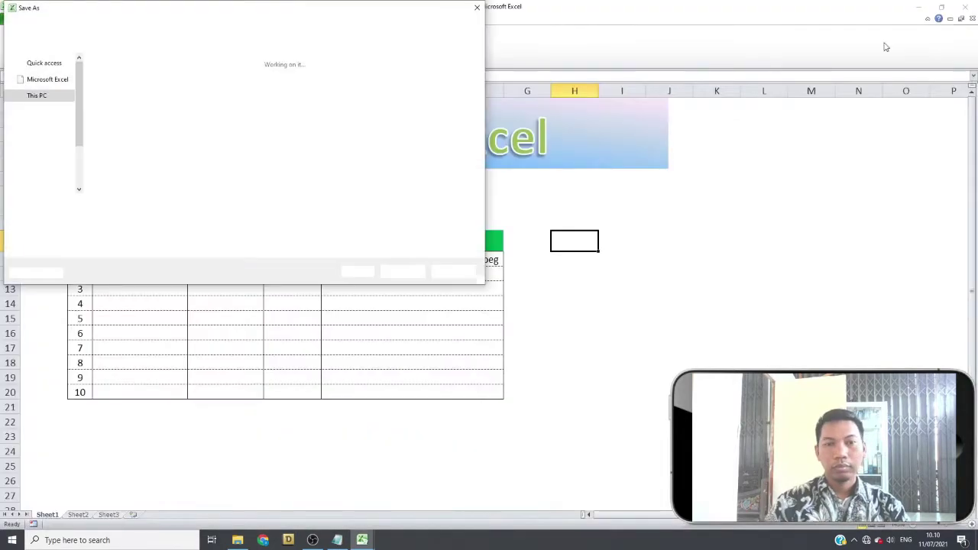
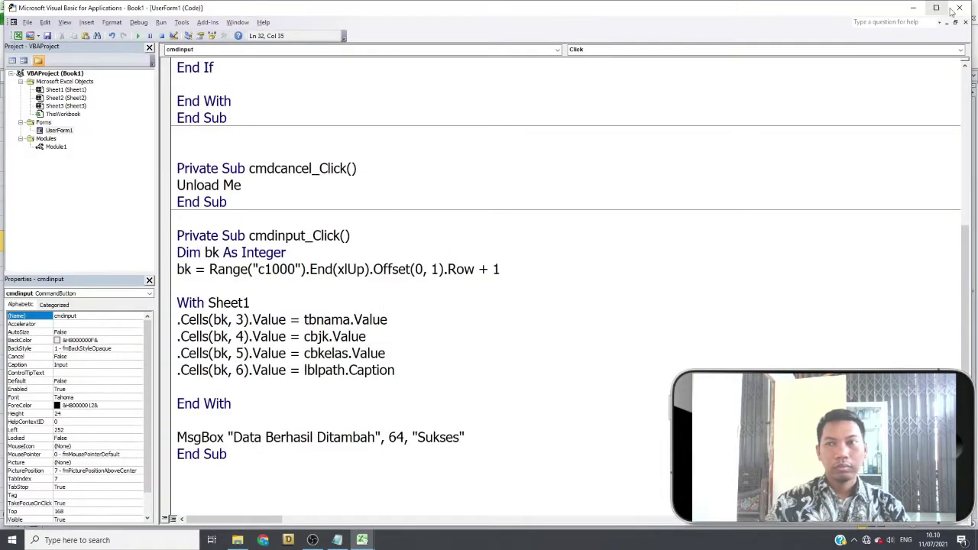
# - Open the student entry form and enter a new student's name, with Perempuan and Kelas 2
pyautogui.click(959, 8)
pyautogui.click(119, 198)
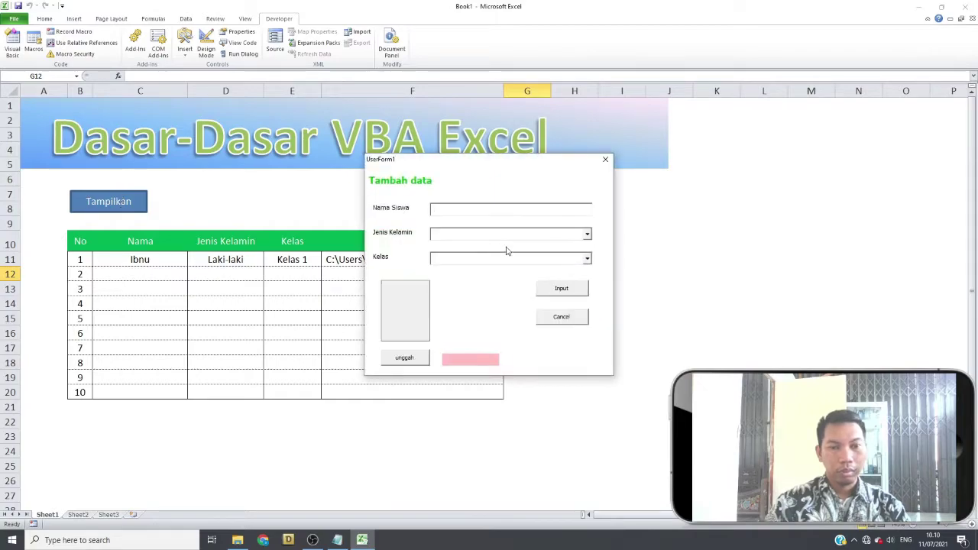
pyautogui.write('Siti')
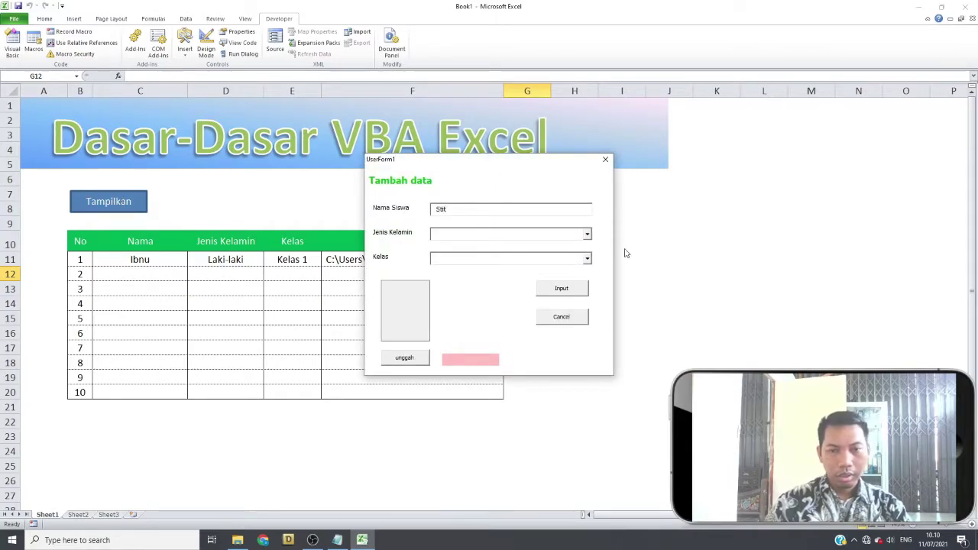
pyautogui.click(587, 233)
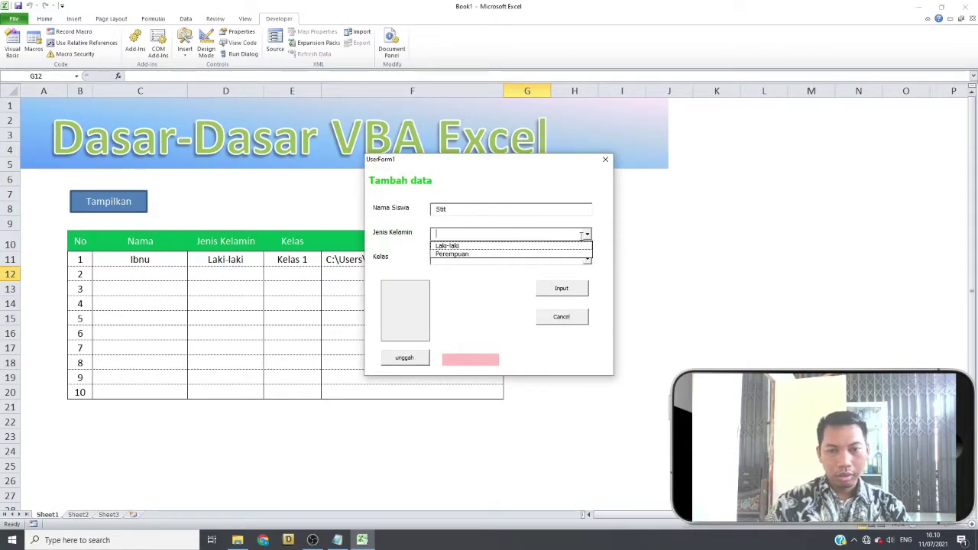
pyautogui.click(488, 255)
pyautogui.click(587, 259)
pyautogui.click(458, 280)
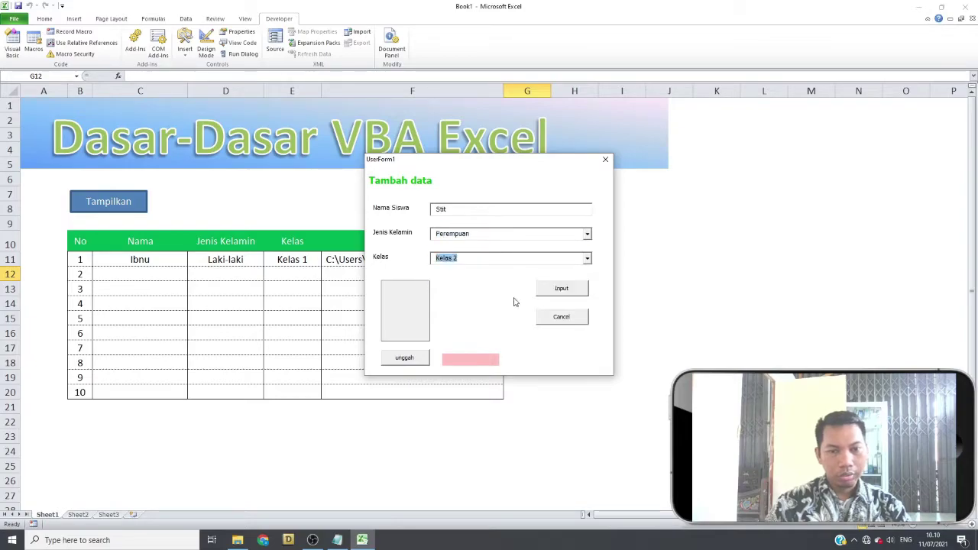
# - Attach the (4).jpeg photo, save the student as row 2, and close the form
pyautogui.click(404, 357)
pyautogui.click(650, 253)
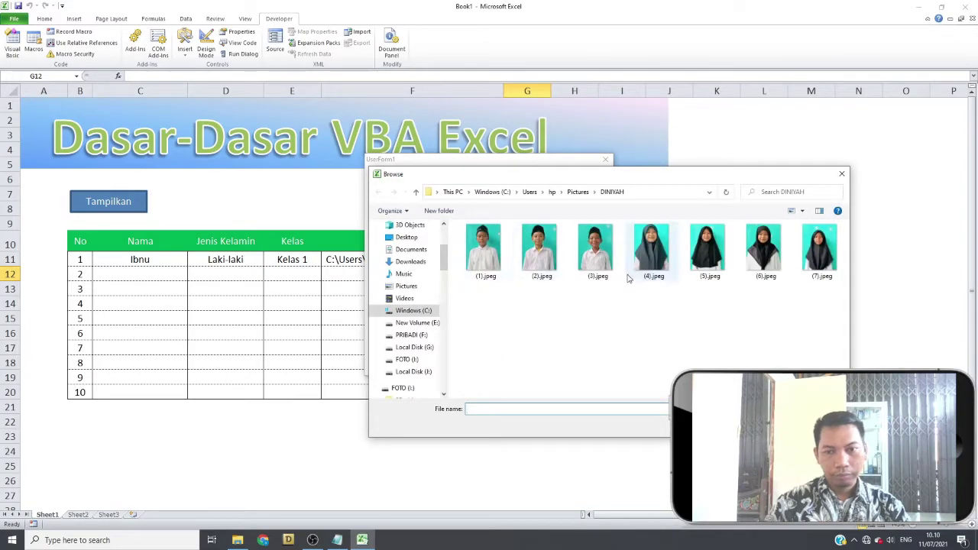
pyautogui.doubleClick(646, 262)
pyautogui.click(582, 290)
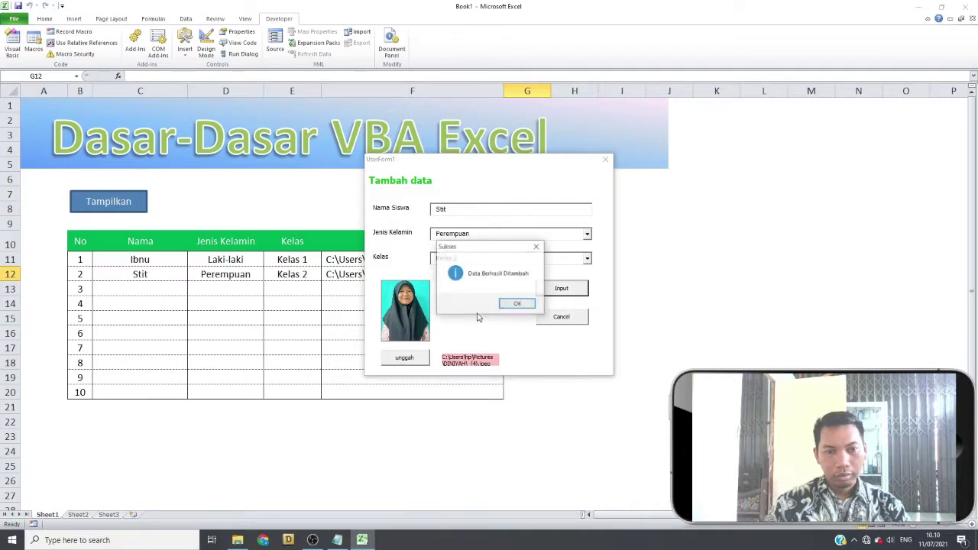
pyautogui.click(512, 304)
pyautogui.moveTo(456, 214); pyautogui.dragTo(416, 212)
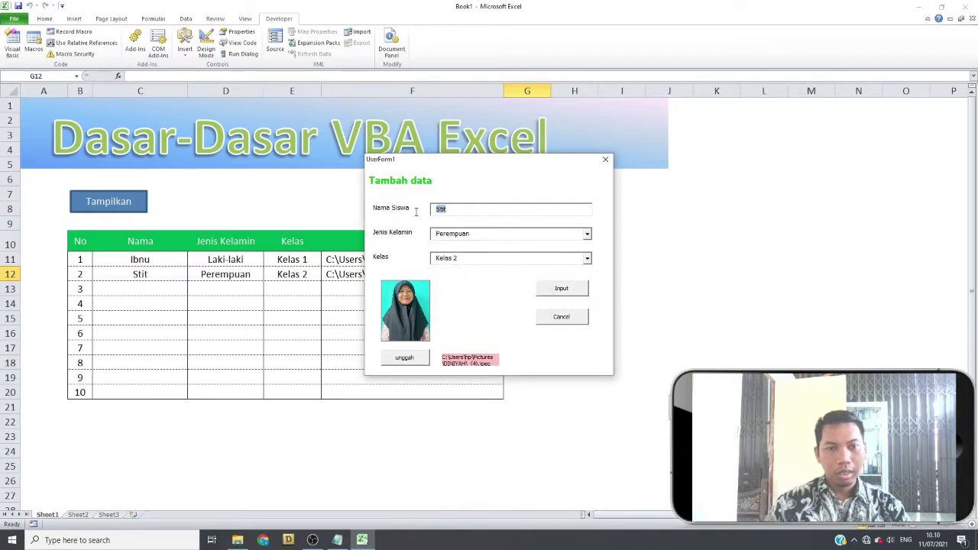
pyautogui.click(605, 162)
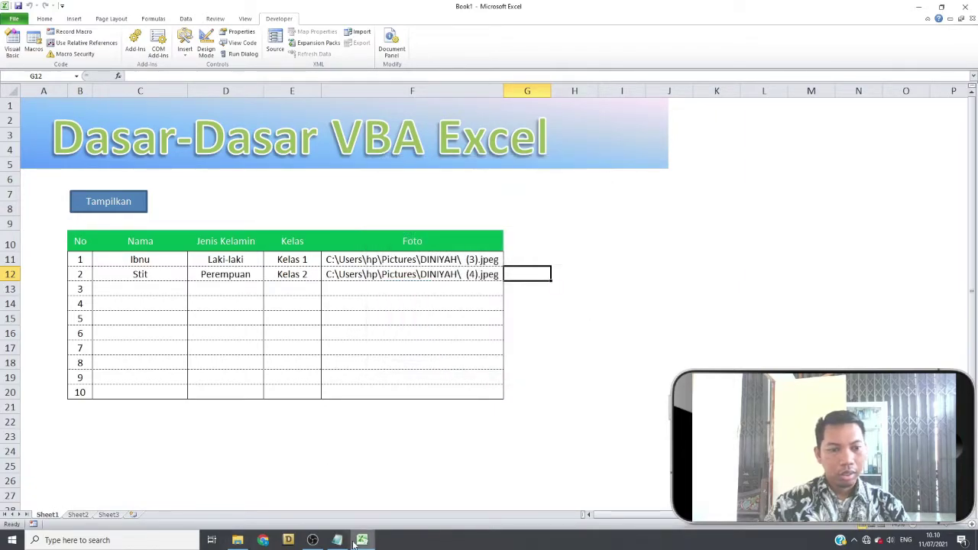
# - Add an Unload Me line after the MsgBox in cmdinput_Click, then reopen the entry form
pyautogui.moveTo(353, 543)
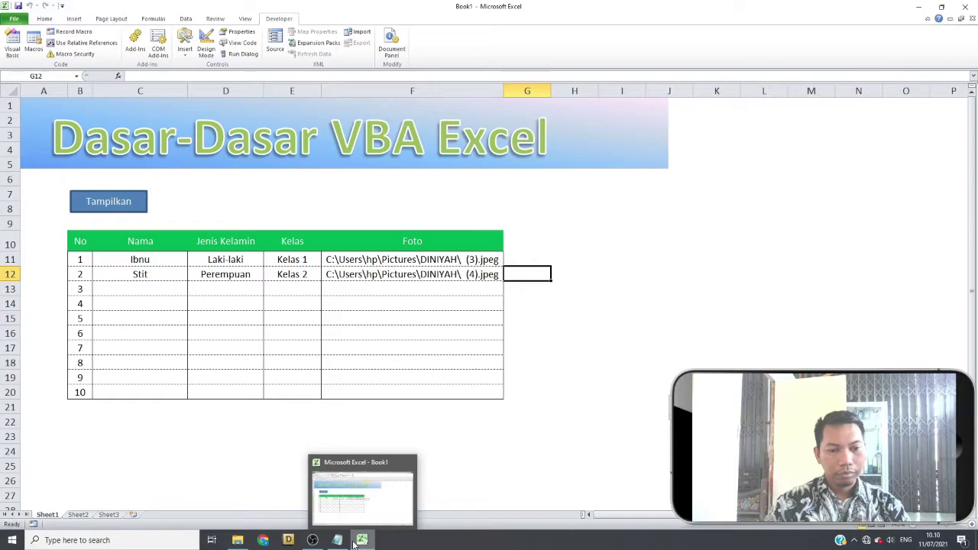
pyautogui.click(12, 42)
pyautogui.scroll(-1, 358, 410)
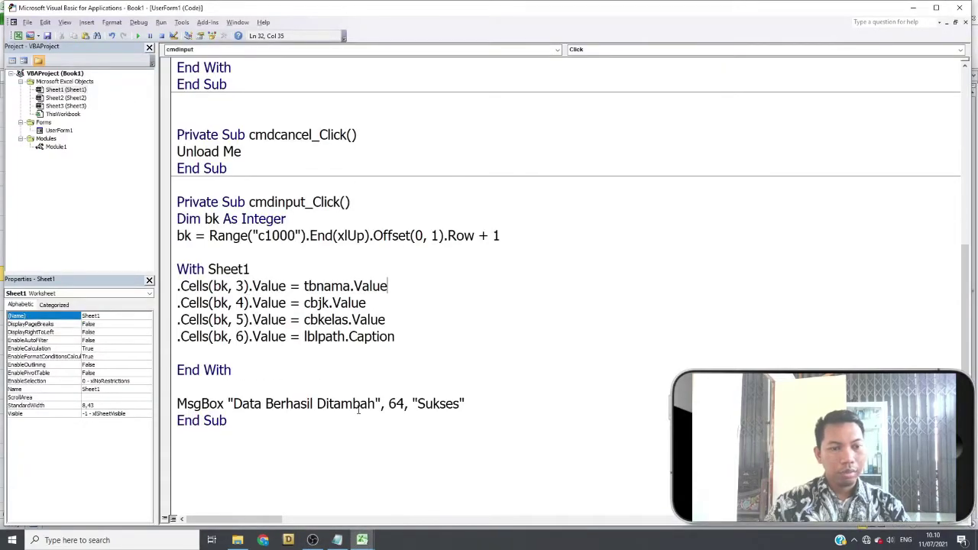
pyautogui.click(498, 412)
pyautogui.press('Return')
pyautogui.write('nload me')
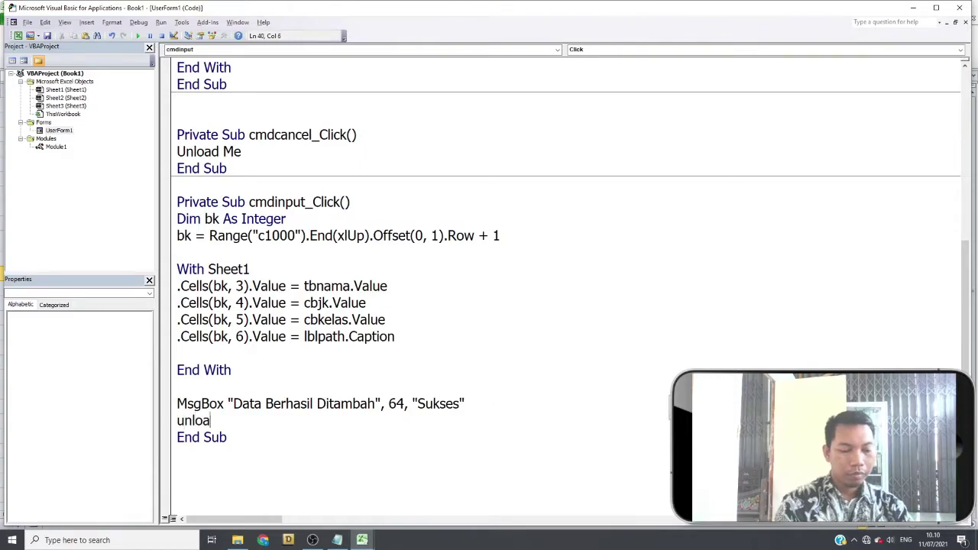
pyautogui.click(662, 338)
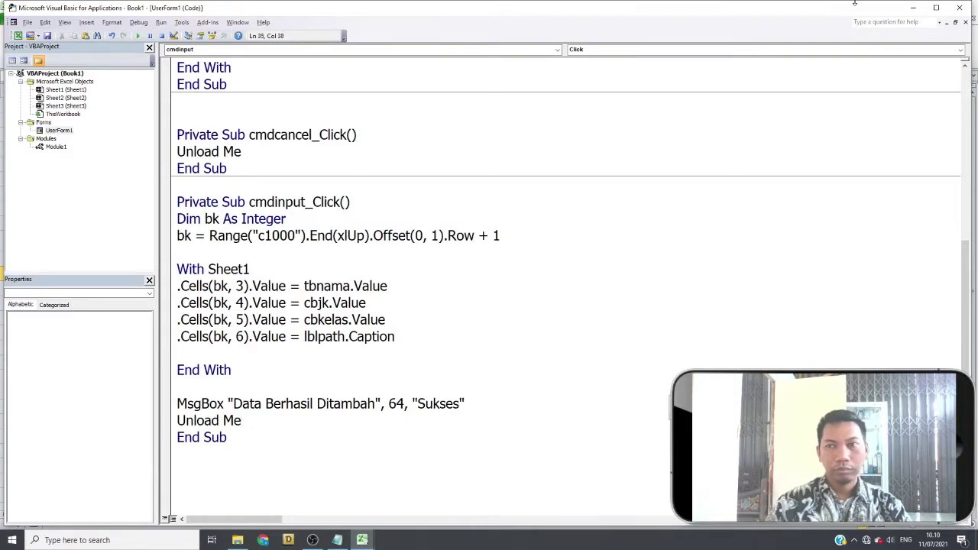
pyautogui.hotkey('alt', 'F11')
pyautogui.click(119, 208)
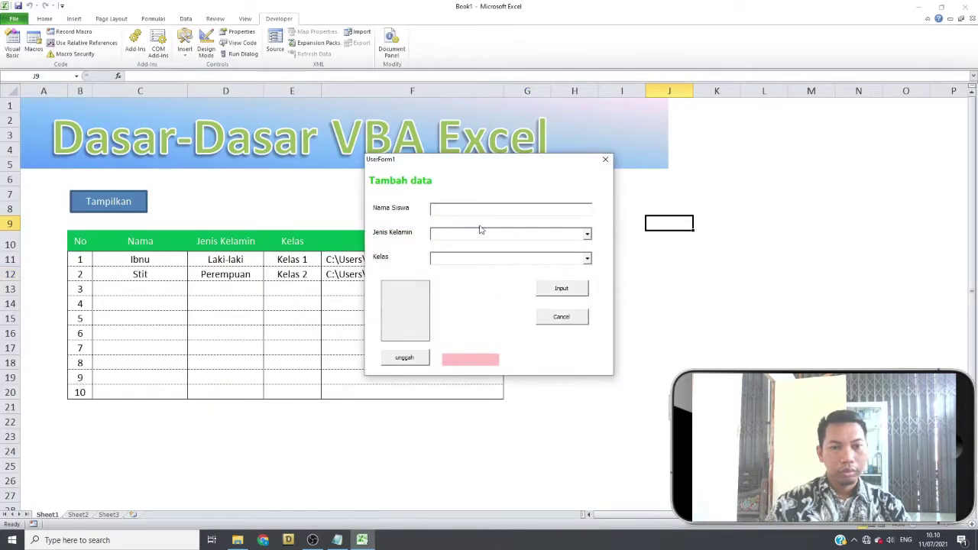
# - Enter the new student's name with Laki-laki as gender and Kelas 1
pyautogui.write('Adriayn')
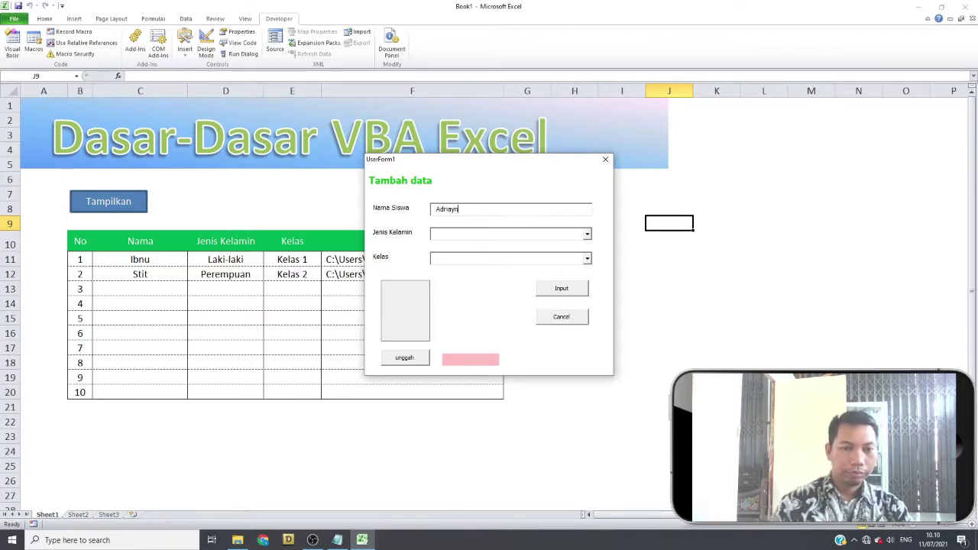
pyautogui.press('BackSpace')
pyautogui.write('an')
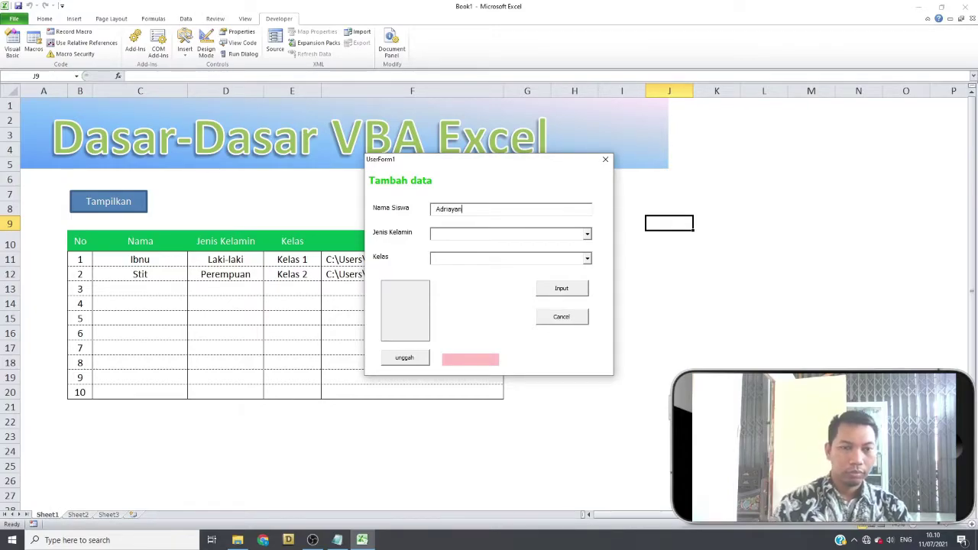
pyautogui.click(587, 233)
pyautogui.click(527, 245)
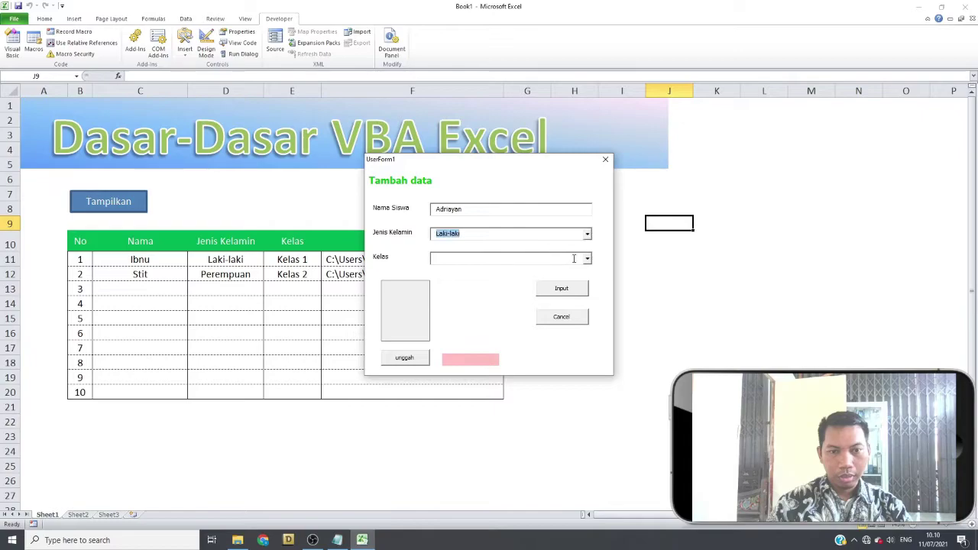
pyautogui.click(587, 258)
pyautogui.click(513, 268)
# - Attach the (1).jpeg photo and save the student as row 3 of the table
pyautogui.click(402, 360)
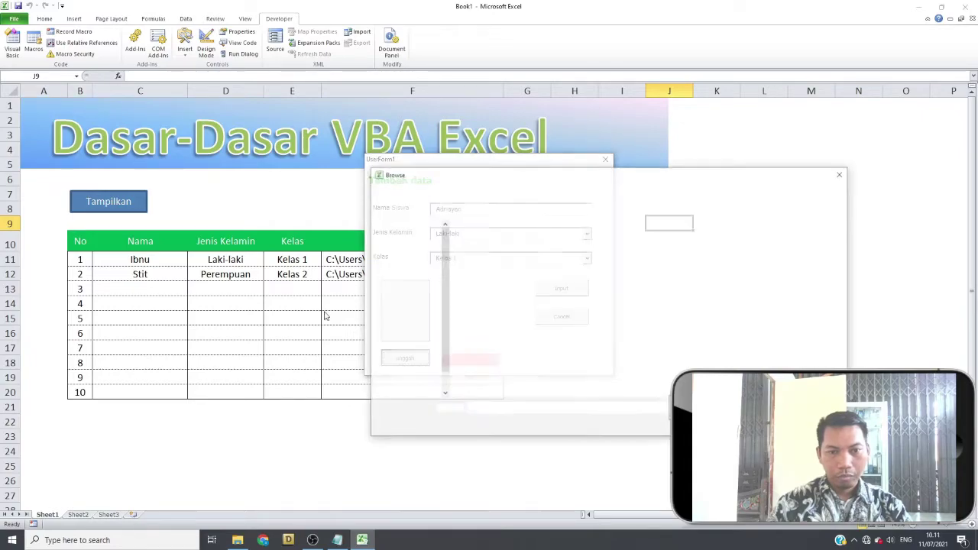
pyautogui.click(698, 266)
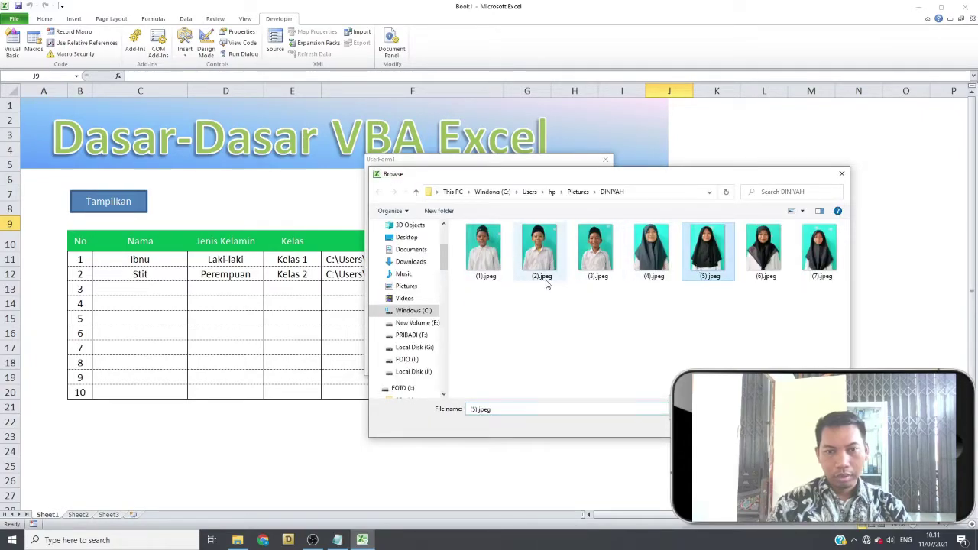
pyautogui.doubleClick(493, 253)
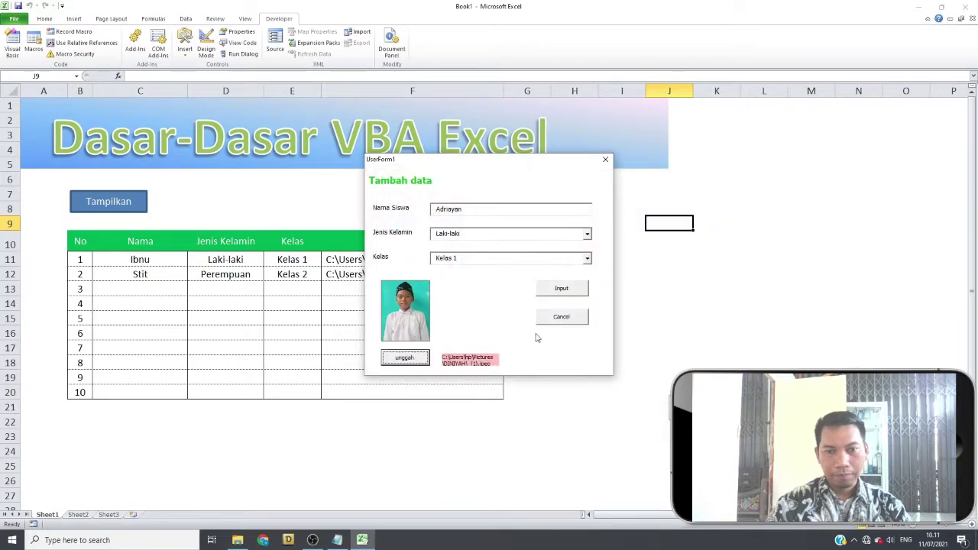
pyautogui.click(561, 289)
pyautogui.click(517, 304)
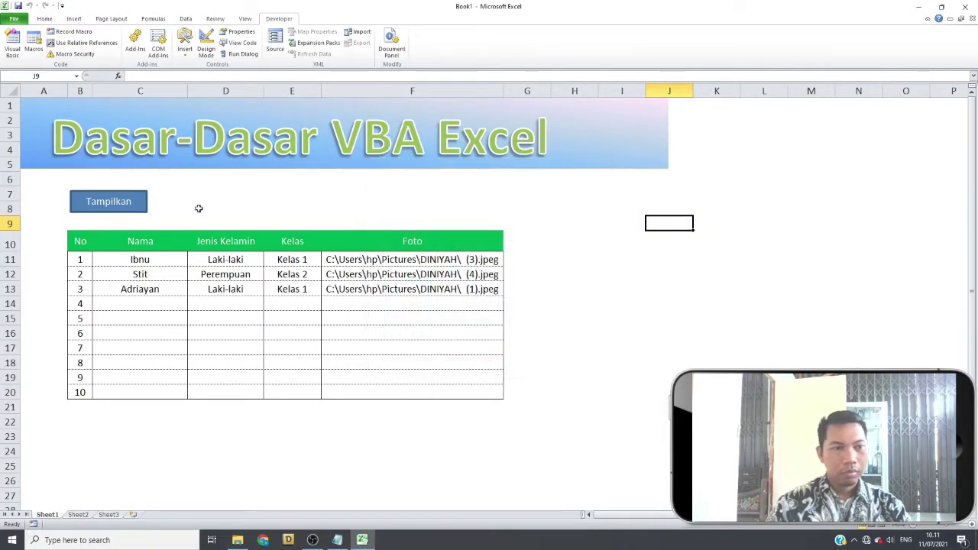
pyautogui.moveTo(153, 260); pyautogui.dragTo(149, 391)
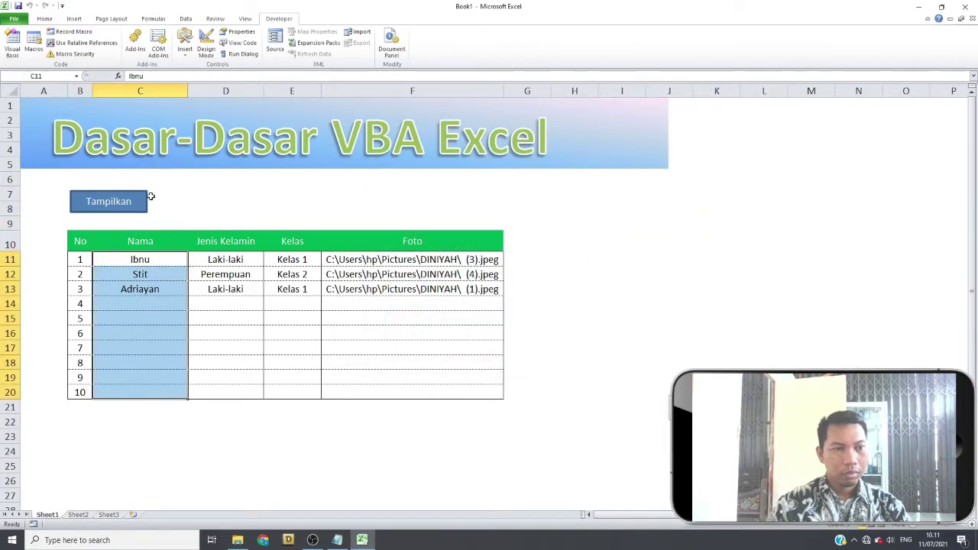
# - Left-align the student names in the Nama column
pyautogui.click(46, 19)
pyautogui.click(192, 49)
pyautogui.click(246, 190)
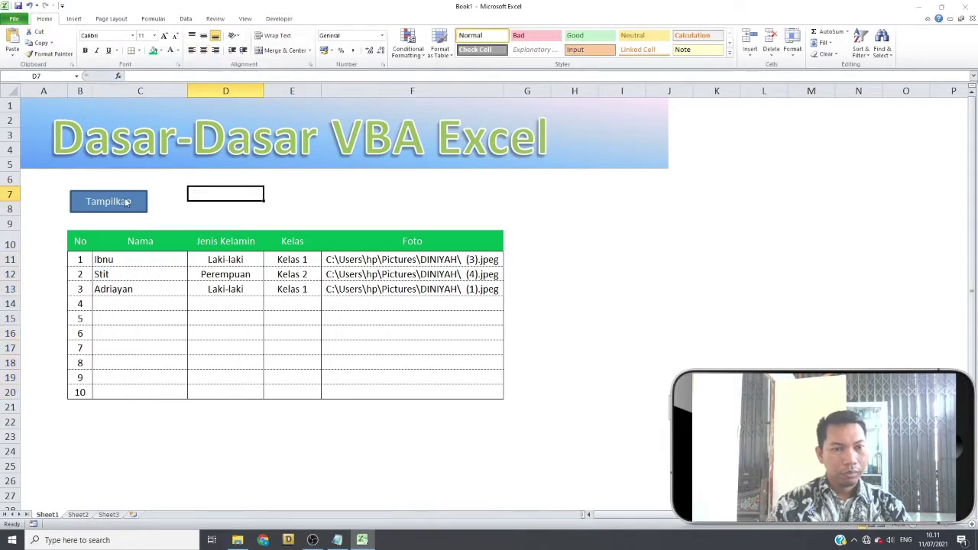
# - Open the entry form and enter a fourth student's name, Laki-laki, Kelas 1
pyautogui.click(127, 202)
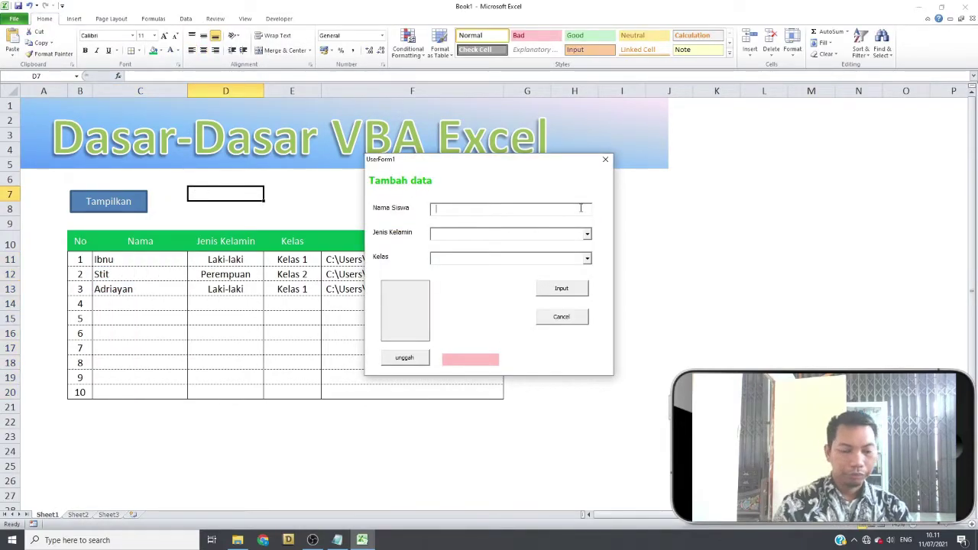
pyautogui.write('Aris')
pyautogui.click(588, 234)
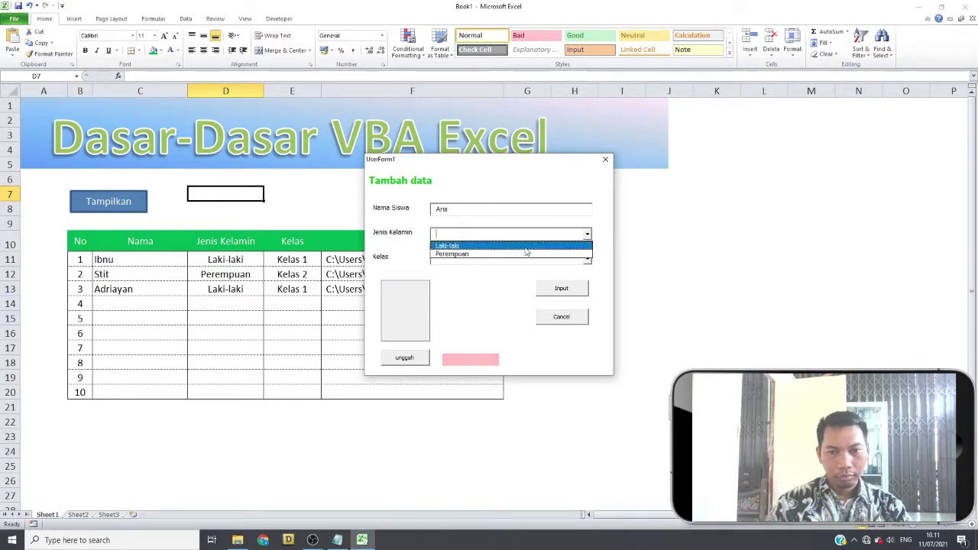
pyautogui.click(505, 245)
pyautogui.click(562, 262)
pyautogui.click(587, 259)
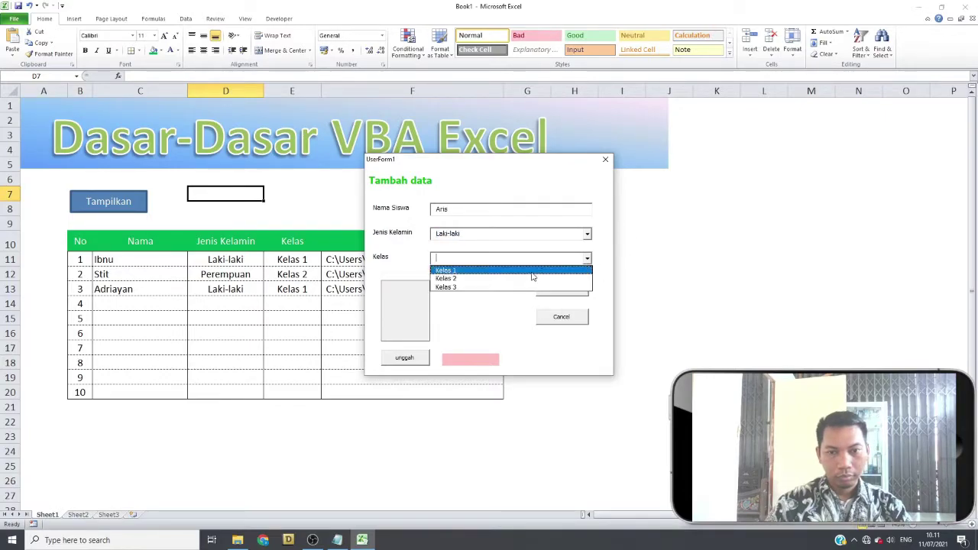
pyautogui.click(497, 271)
# - Attach the (1).jpeg photo and save the student as row 4
pyautogui.click(405, 358)
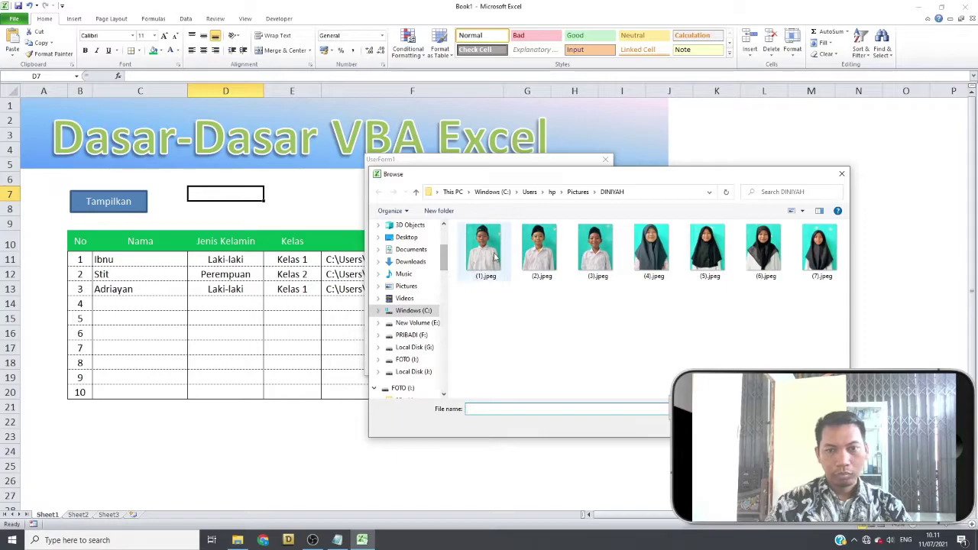
pyautogui.doubleClick(480, 264)
pyautogui.click(560, 290)
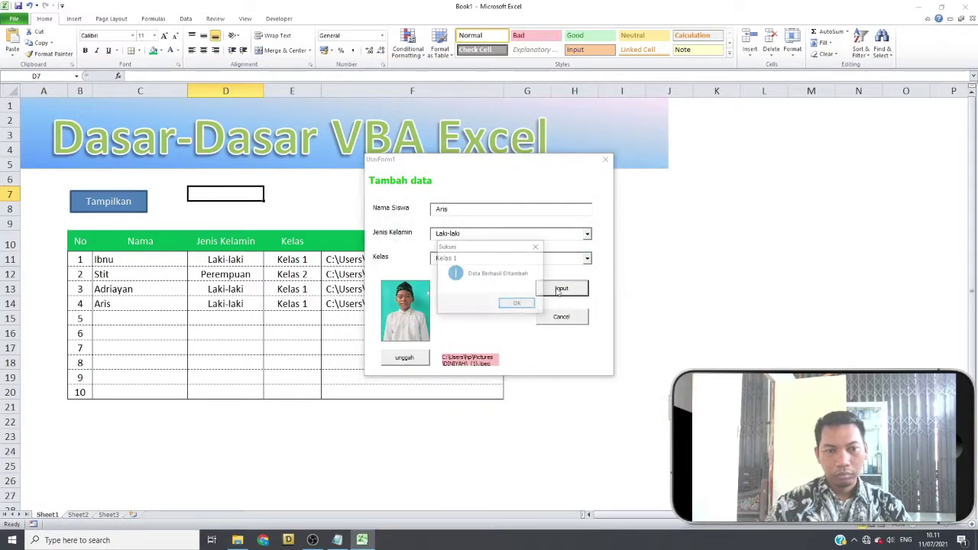
pyautogui.click(517, 304)
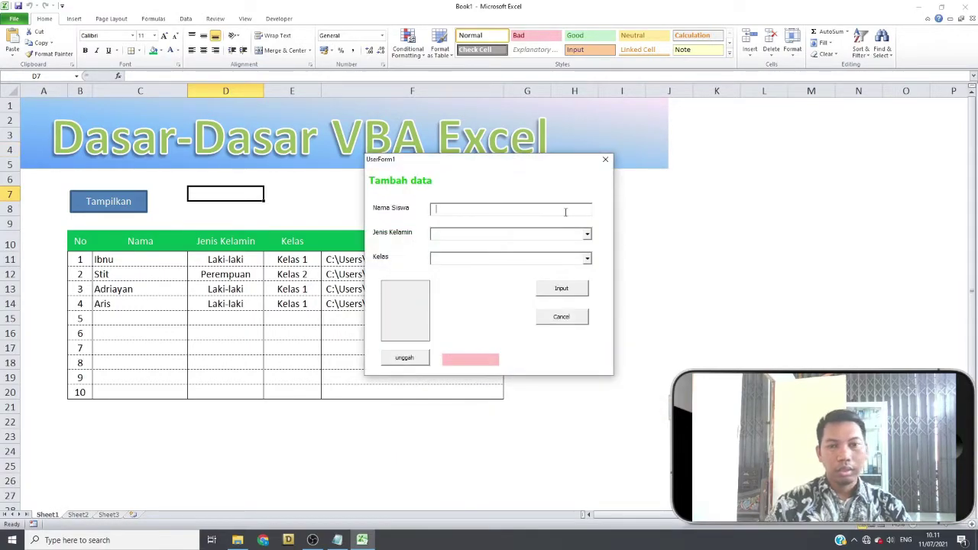
# - Enter the fifth student's name with Perempuan as gender and Kelas 3
pyautogui.write('nabila')
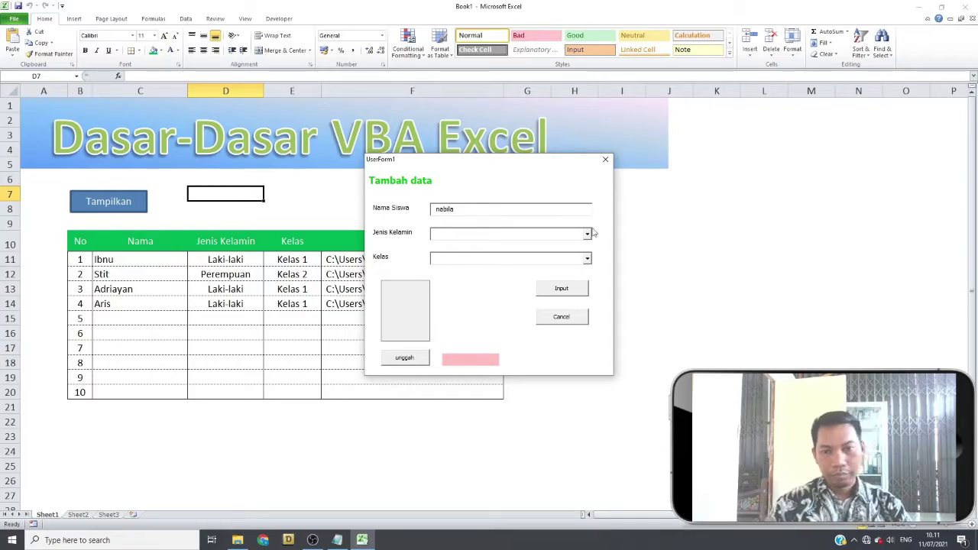
pyautogui.click(587, 234)
pyautogui.click(518, 253)
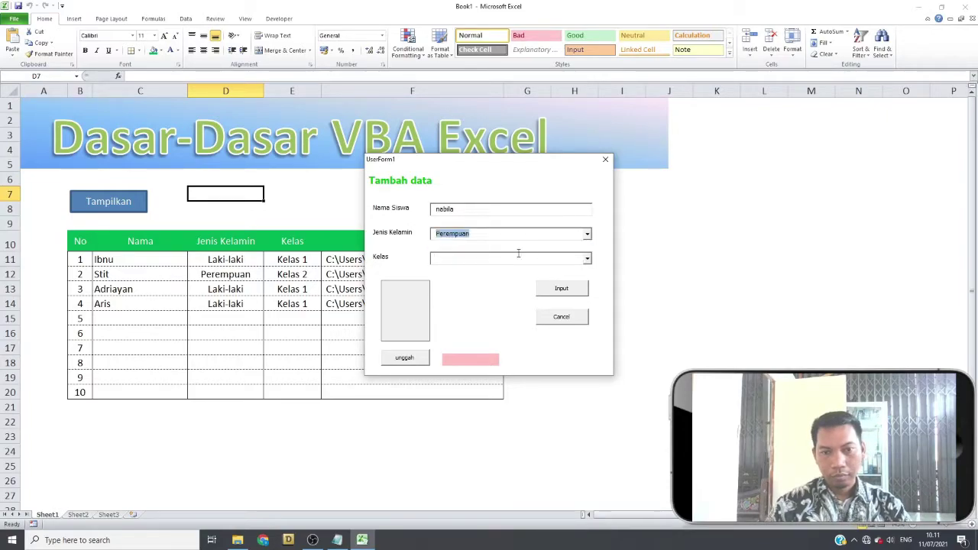
pyautogui.click(587, 259)
pyautogui.click(499, 284)
# - Attach the (6).jpeg photo, save the entry, and check the new row 5
pyautogui.click(407, 359)
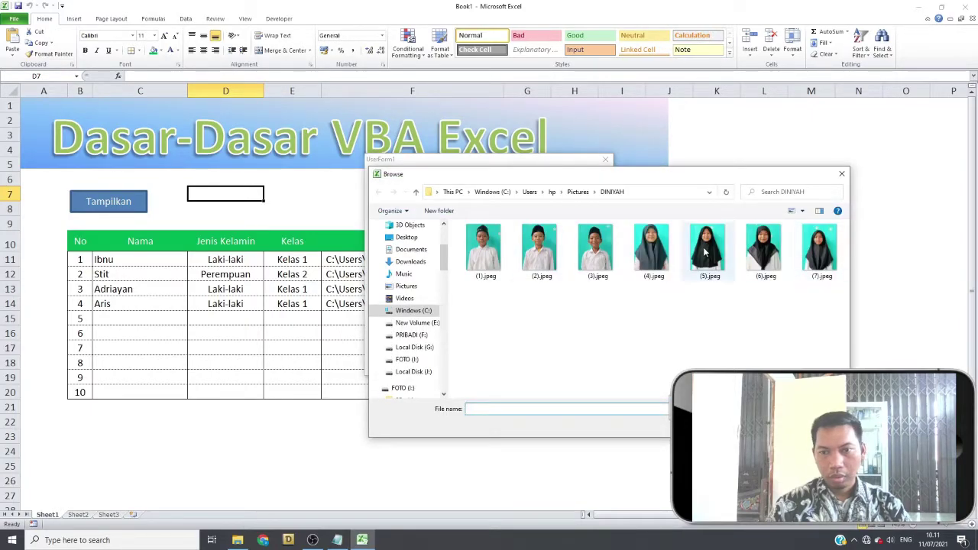
pyautogui.doubleClick(764, 249)
pyautogui.click(569, 288)
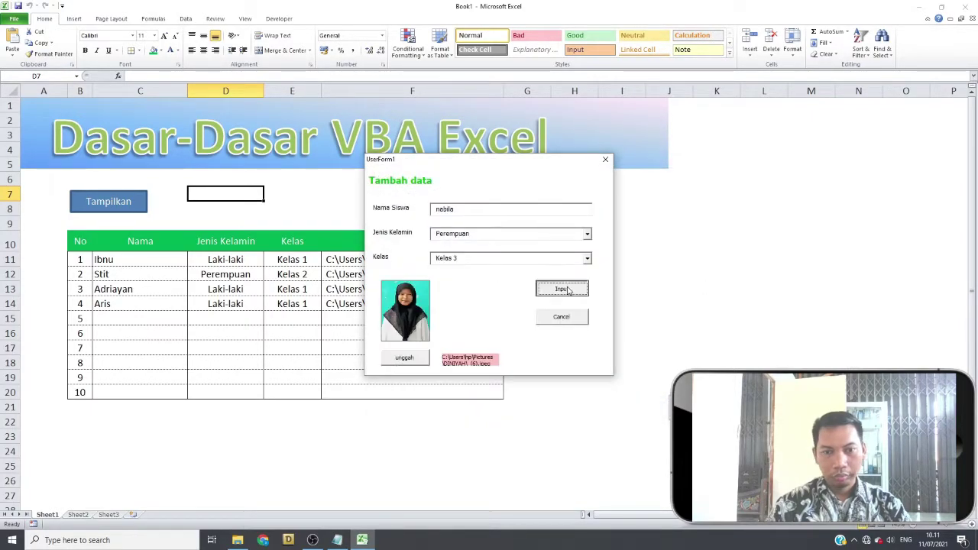
pyautogui.click(522, 304)
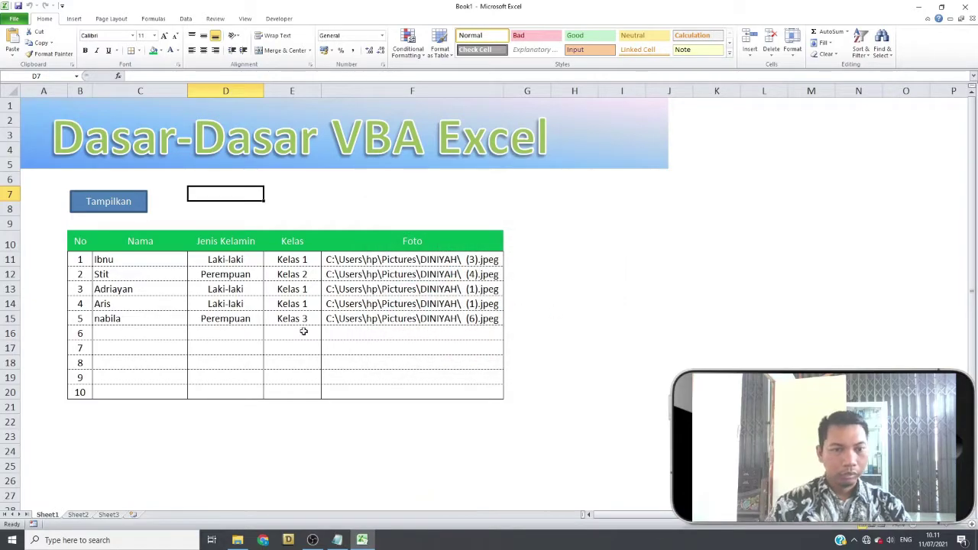
pyautogui.click(115, 324)
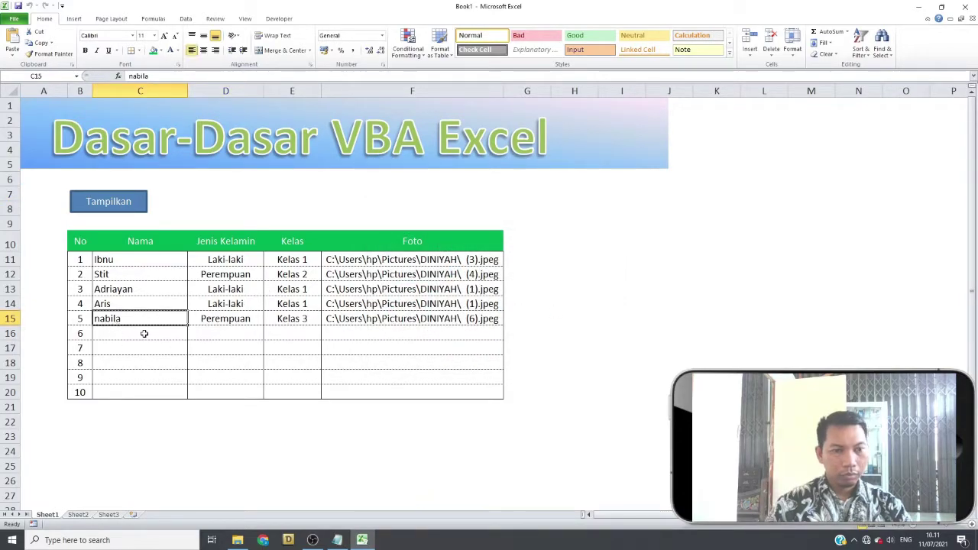
pyautogui.click(142, 334)
# - Open the entry form and enter the sixth student's name, Perempuan, Kelas 2
pyautogui.click(104, 210)
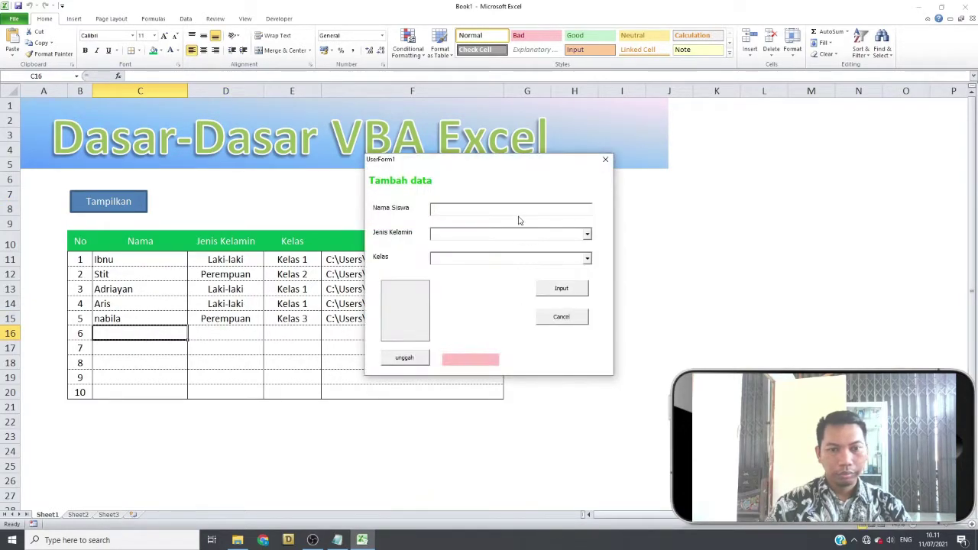
pyautogui.write('marko')
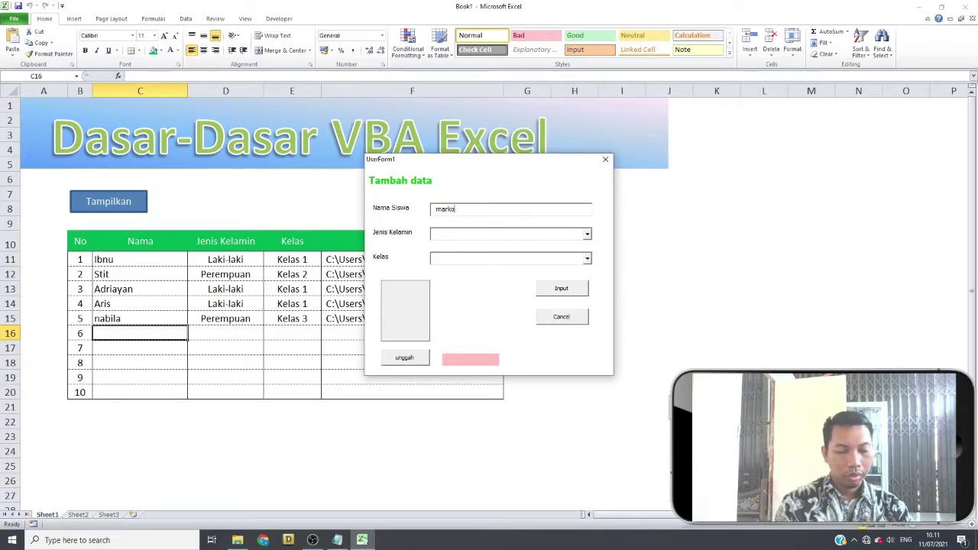
pyautogui.write('nah')
pyautogui.click(587, 235)
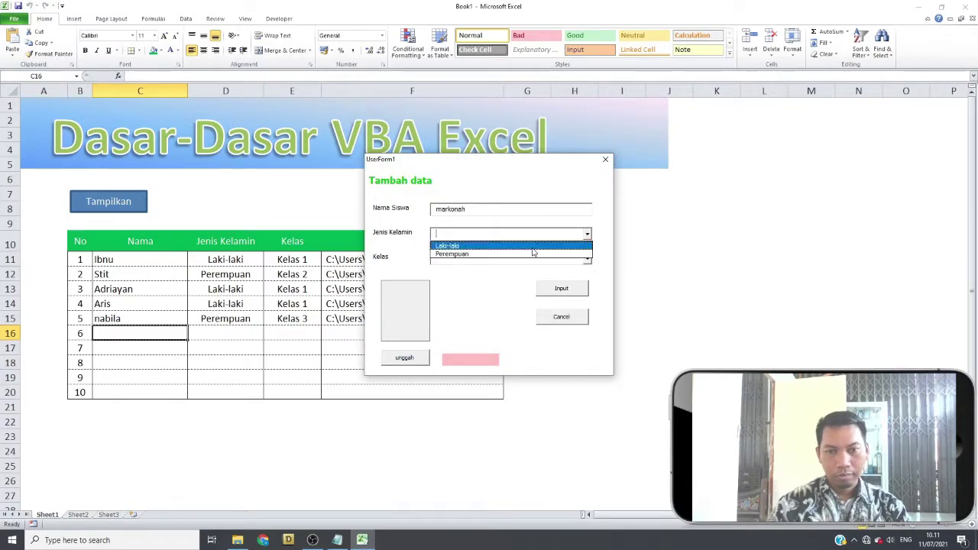
pyautogui.click(535, 254)
pyautogui.click(586, 260)
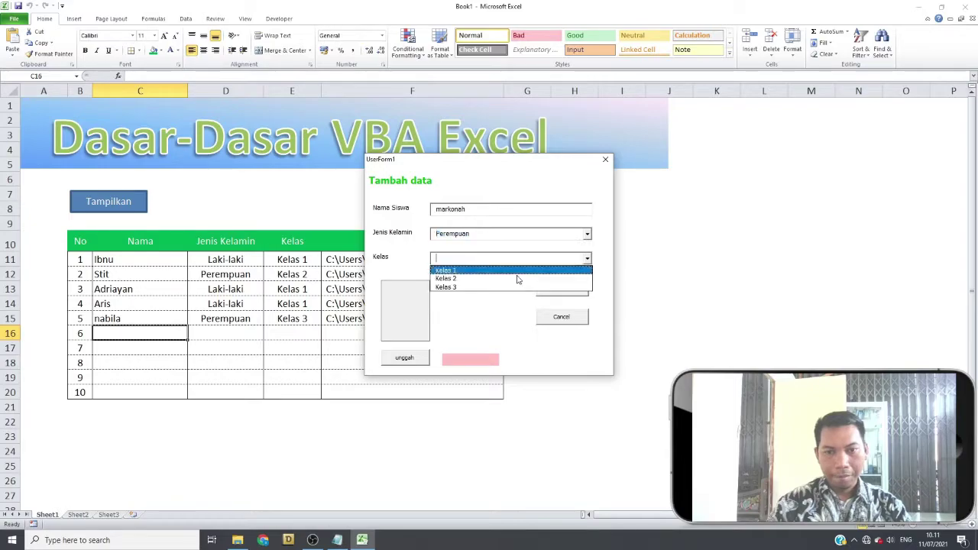
pyautogui.click(497, 271)
# - Attach the (7).jpeg photo and save the student as row 6
pyautogui.click(405, 357)
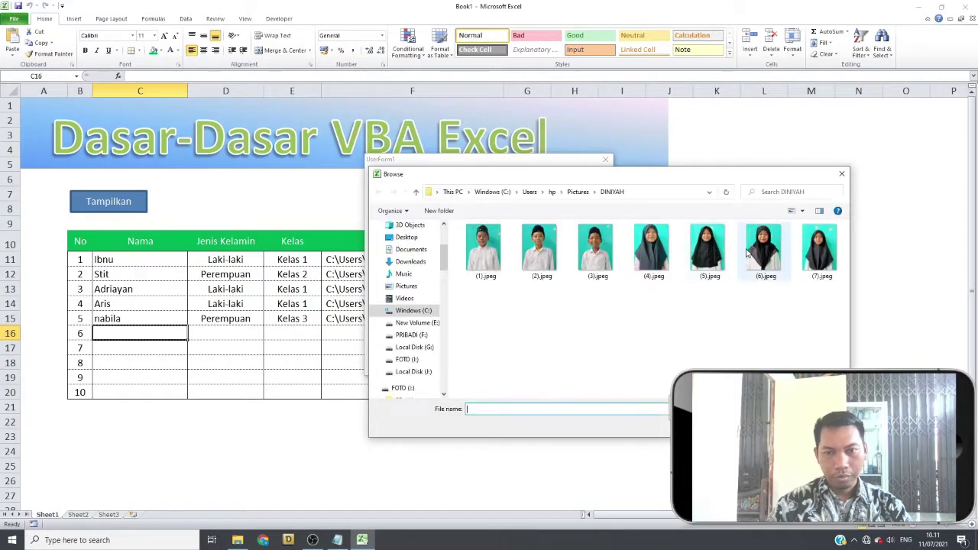
pyautogui.doubleClick(819, 248)
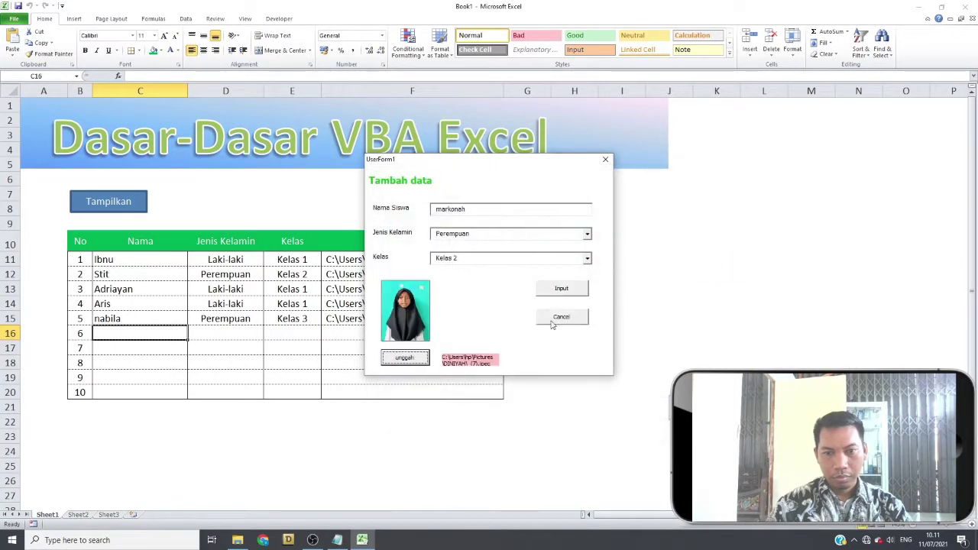
pyautogui.click(562, 288)
pyautogui.click(517, 304)
pyautogui.click(622, 288)
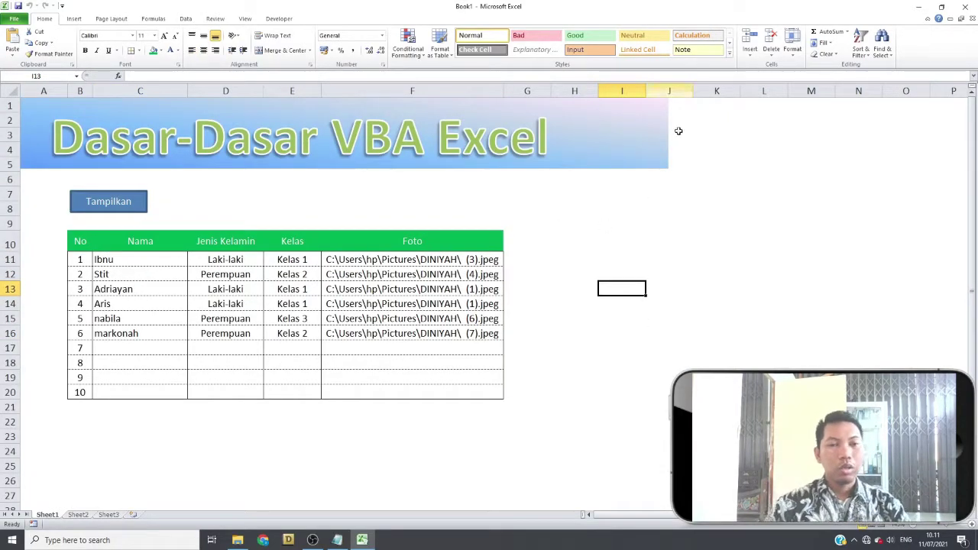
# - Review the Foto paths for rows 11–16 and start renaming the first sheet tab
pyautogui.moveTo(413, 260); pyautogui.dragTo(411, 376)
pyautogui.moveTo(413, 260); pyautogui.dragTo(458, 333)
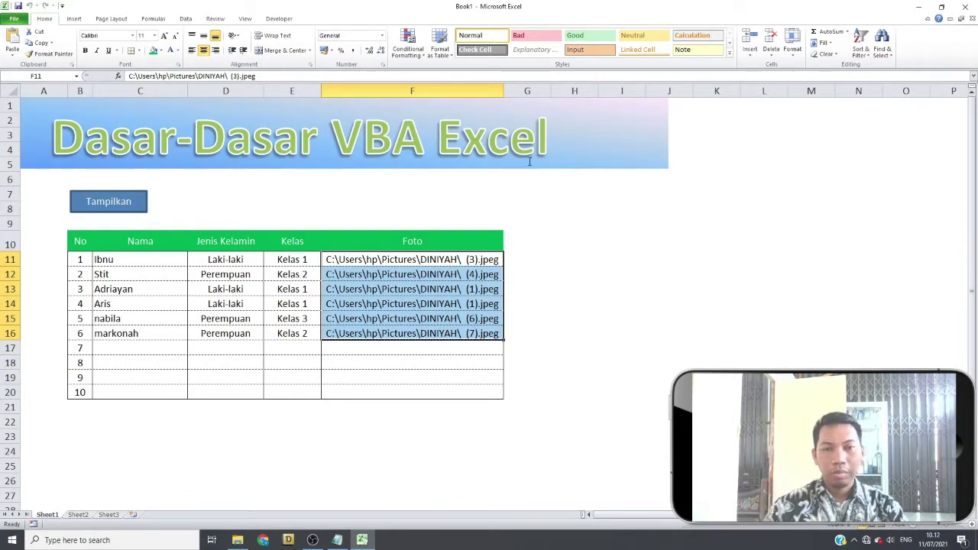
pyautogui.click(621, 226)
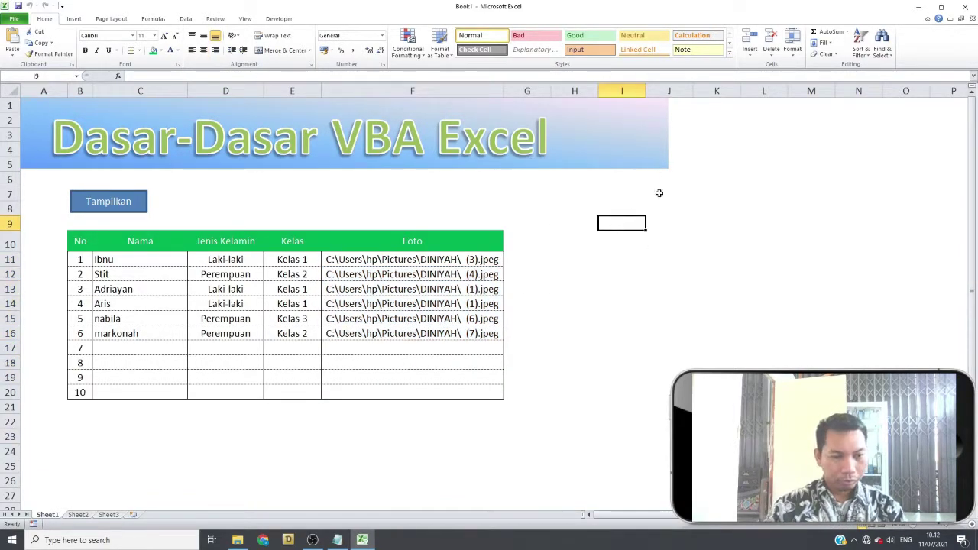
pyautogui.click(660, 210)
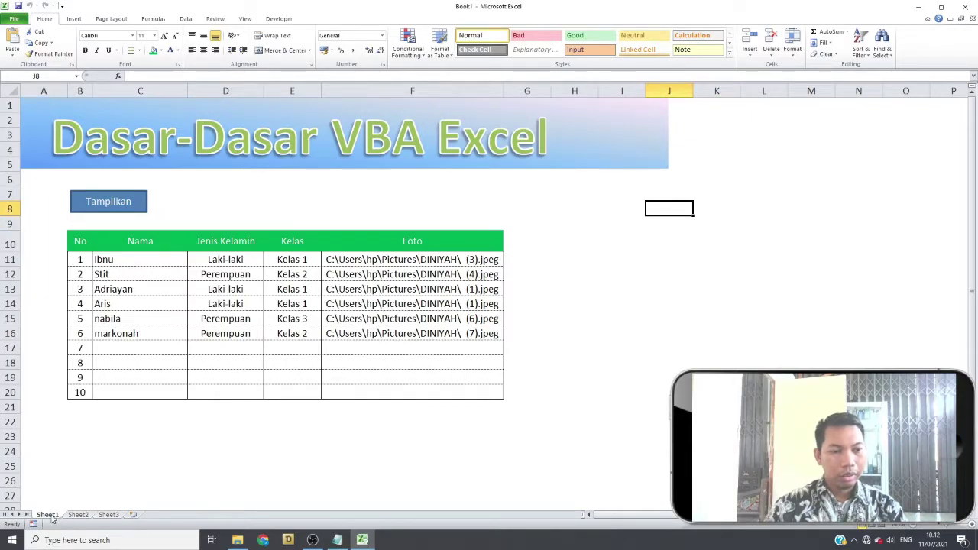
pyautogui.doubleClick(49, 516)
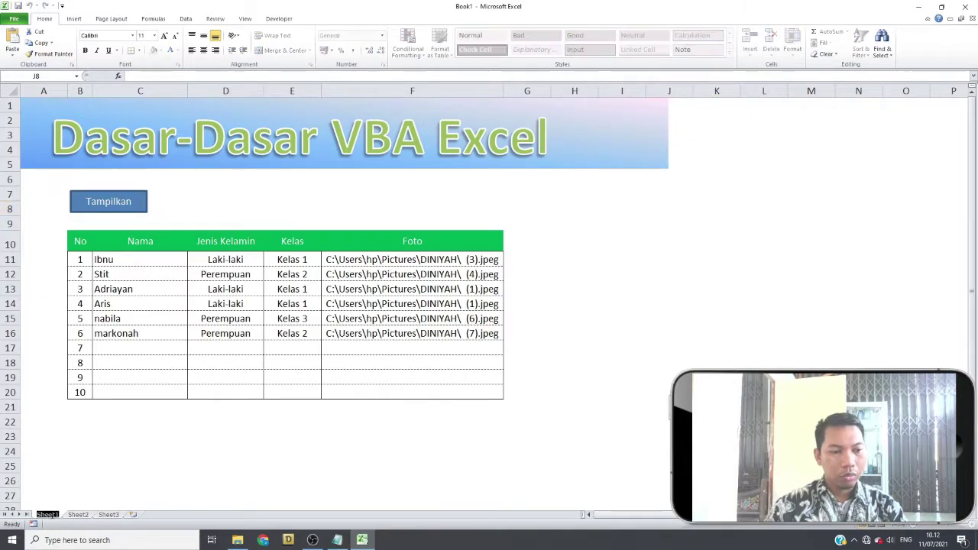
# - Rename the sheets to db and view, then switch to the empty view sheet
pyautogui.write('db')
pyautogui.click(170, 452)
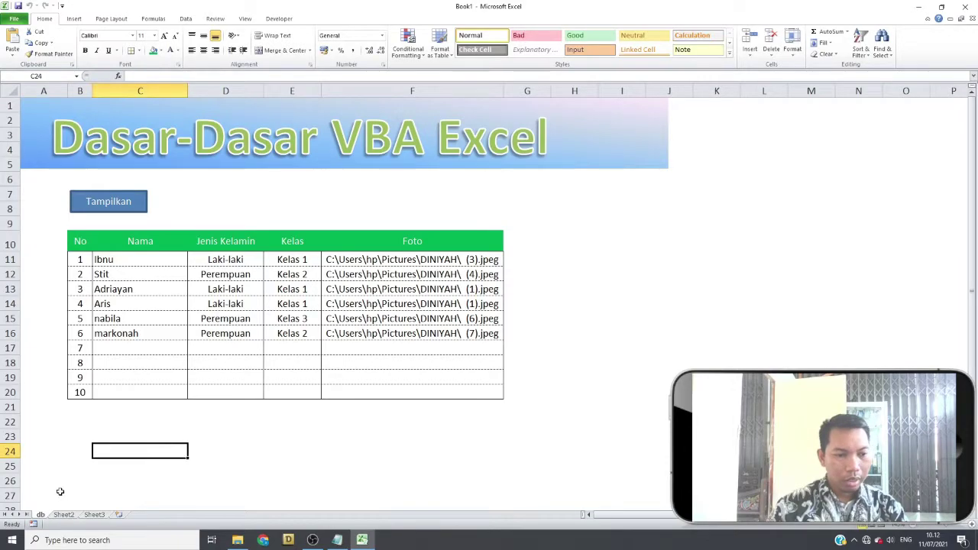
pyautogui.click(68, 516)
pyautogui.write('v')
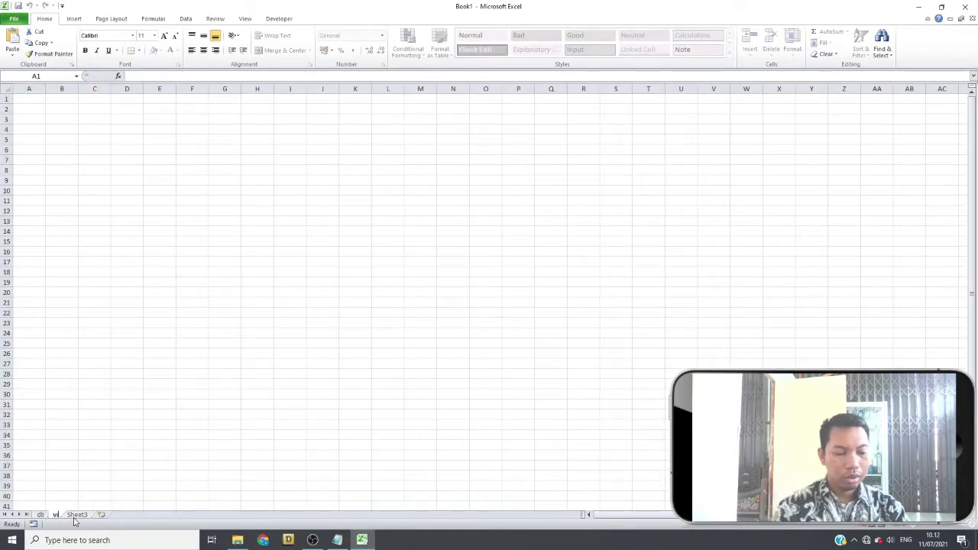
pyautogui.write('lew')
pyautogui.click(229, 364)
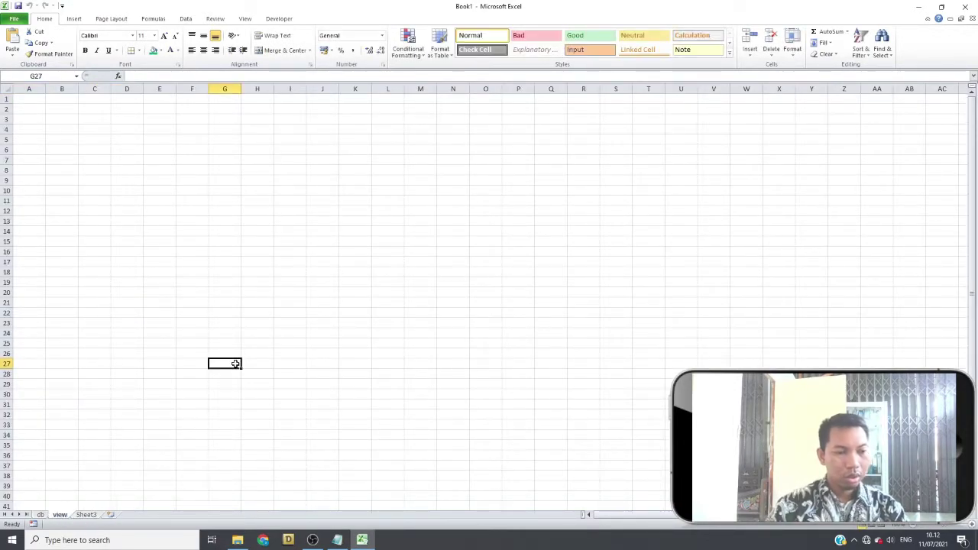
pyautogui.click(40, 516)
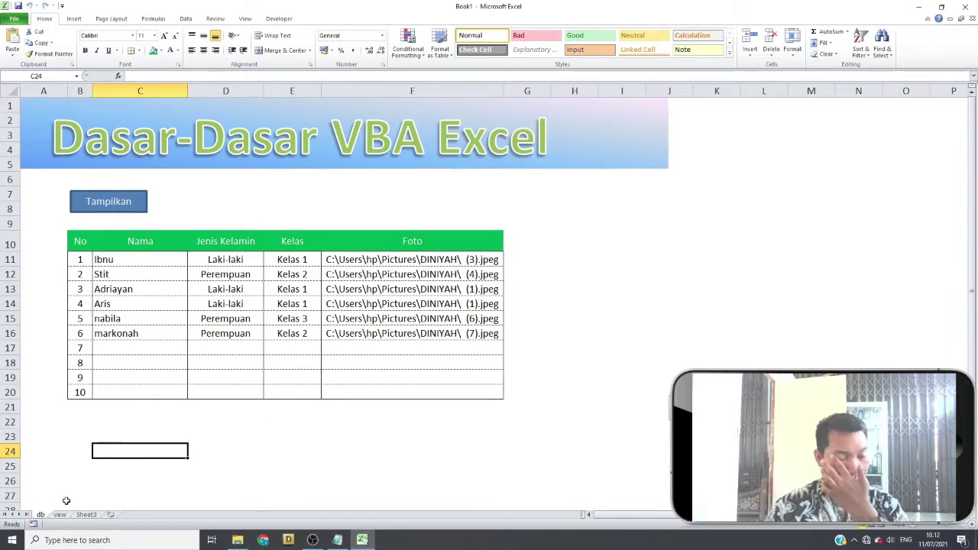
pyautogui.click(60, 516)
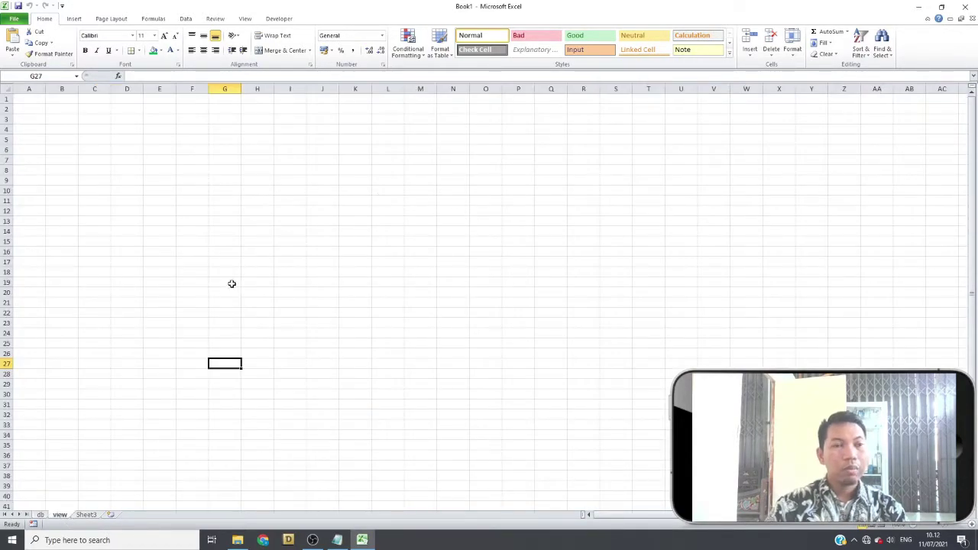
pyautogui.click(5, 92)
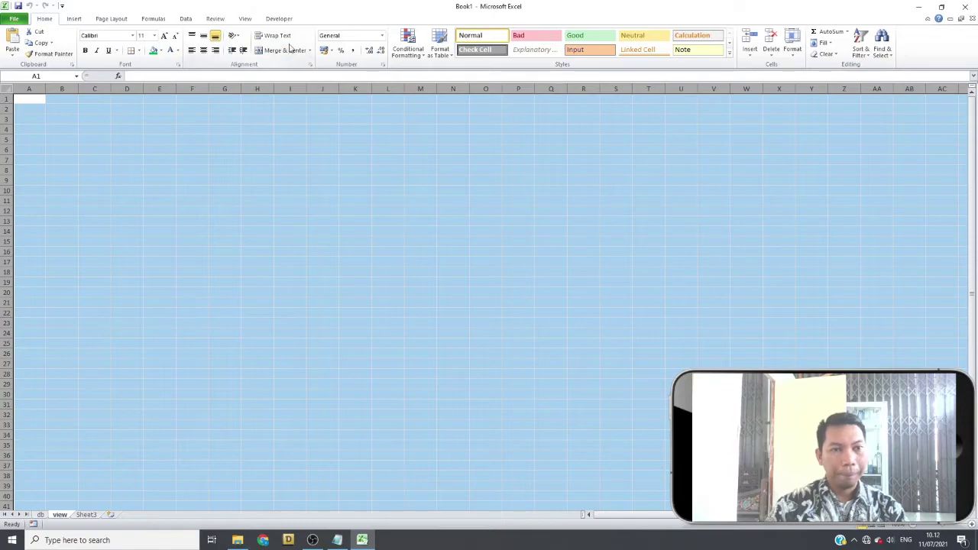
# - Type the label Pilih foto in C8 and widen column C slightly
pyautogui.click(161, 50)
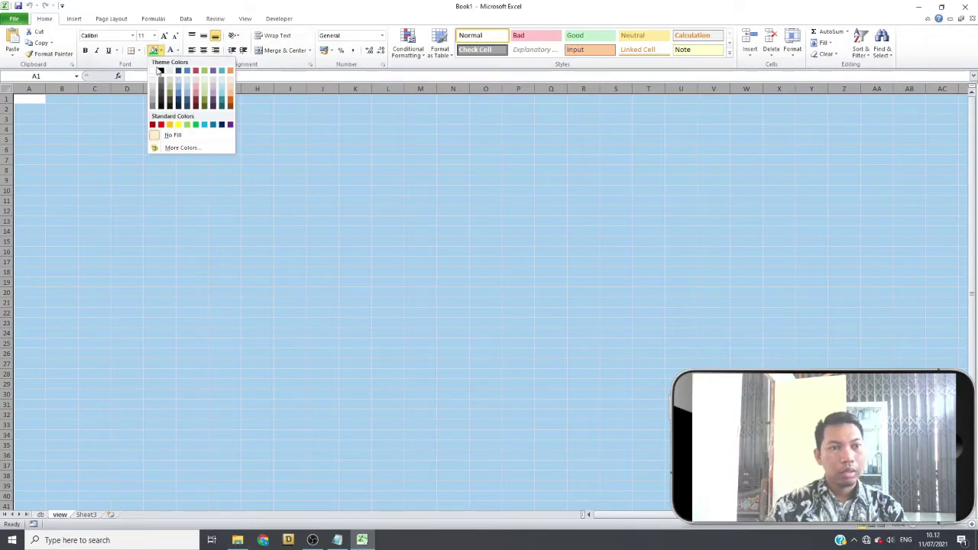
pyautogui.click(127, 170)
pyautogui.click(94, 190)
pyautogui.click(107, 170)
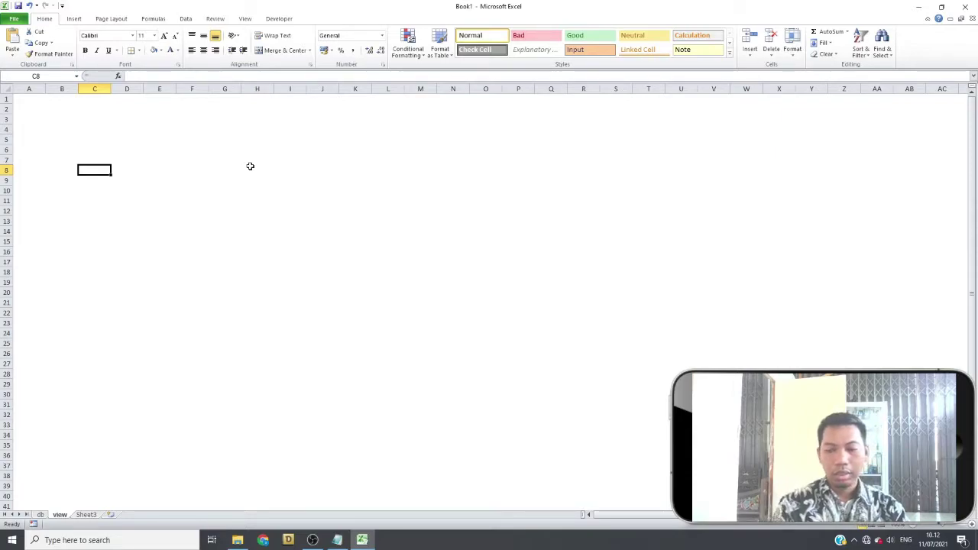
pyautogui.write('Pilih foto')
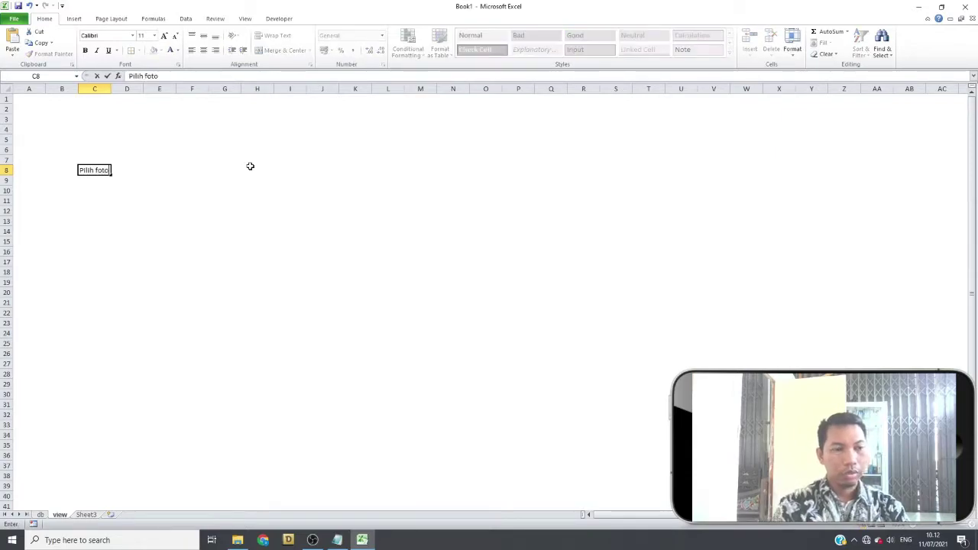
pyautogui.click(250, 166)
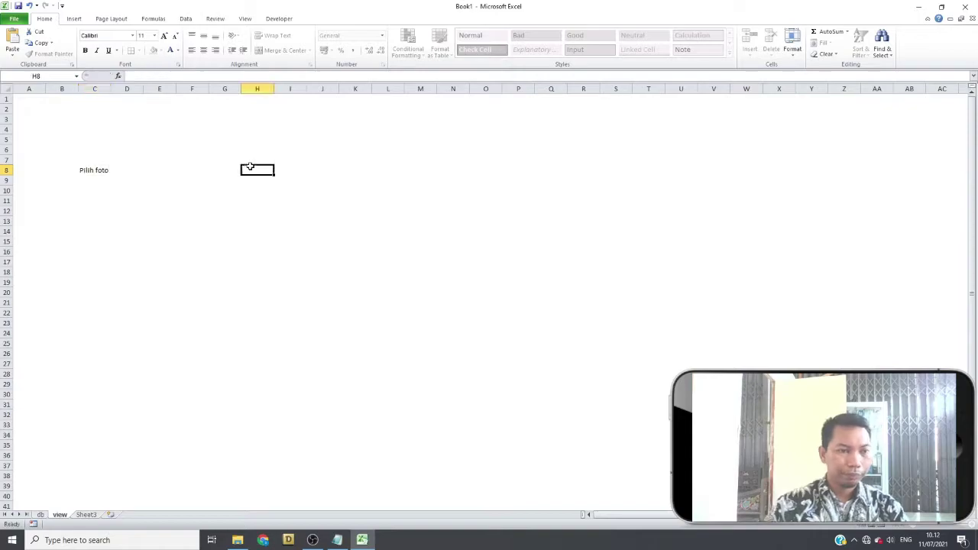
pyautogui.click(136, 168)
pyautogui.click(172, 170)
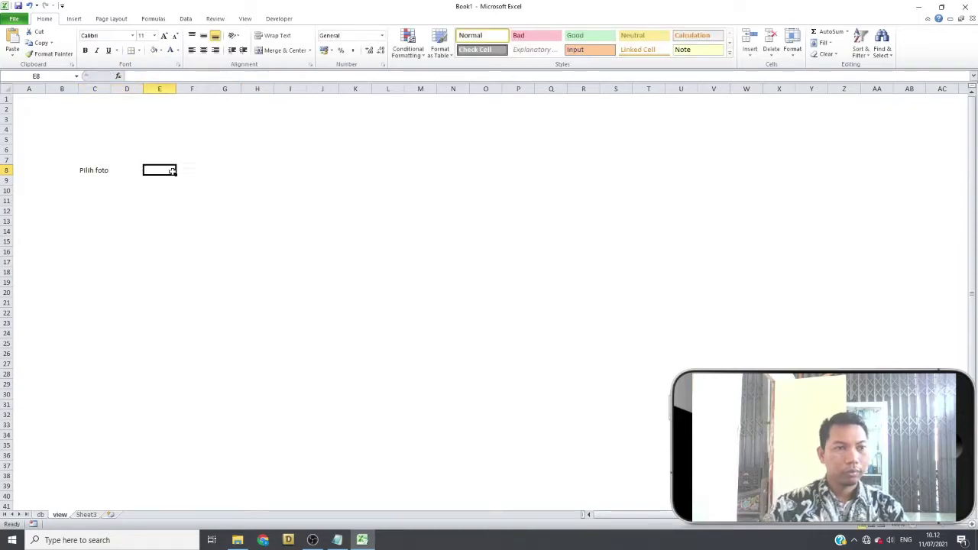
pyautogui.click(94, 89)
pyautogui.moveTo(112, 94); pyautogui.dragTo(114, 93)
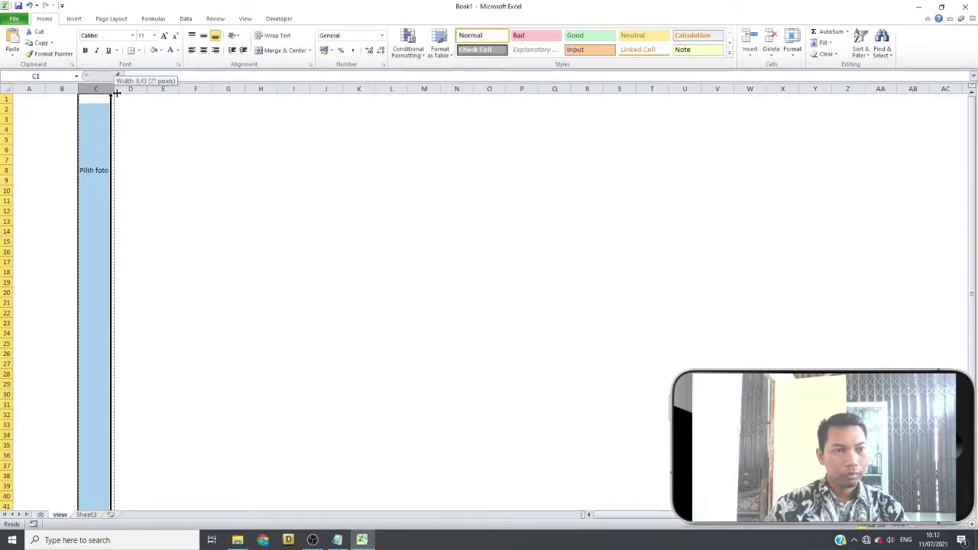
# - Enter the labels Nama, Jenis kelamin and Kelas in C11:C13
pyautogui.click(106, 202)
pyautogui.write('nama')
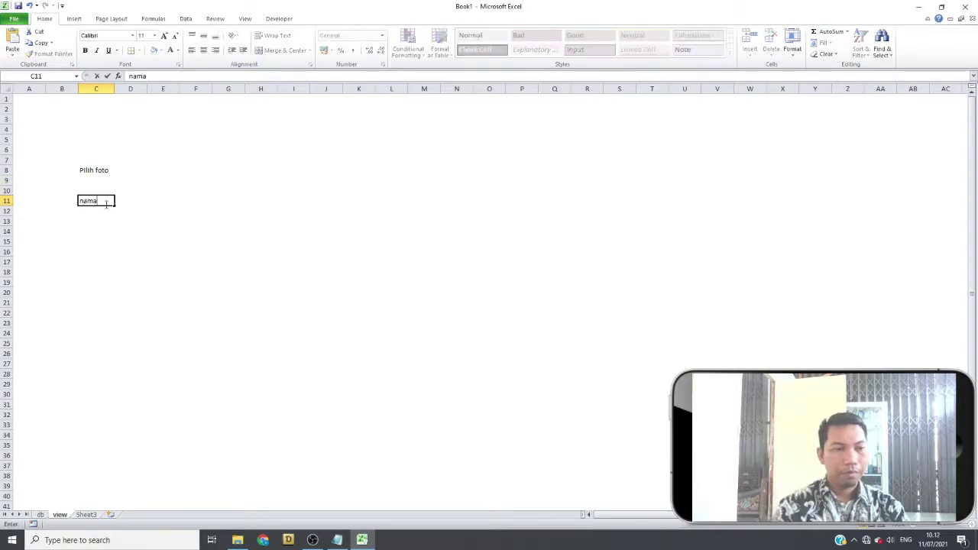
pyautogui.press('Return')
pyautogui.write('Jenis kelamin')
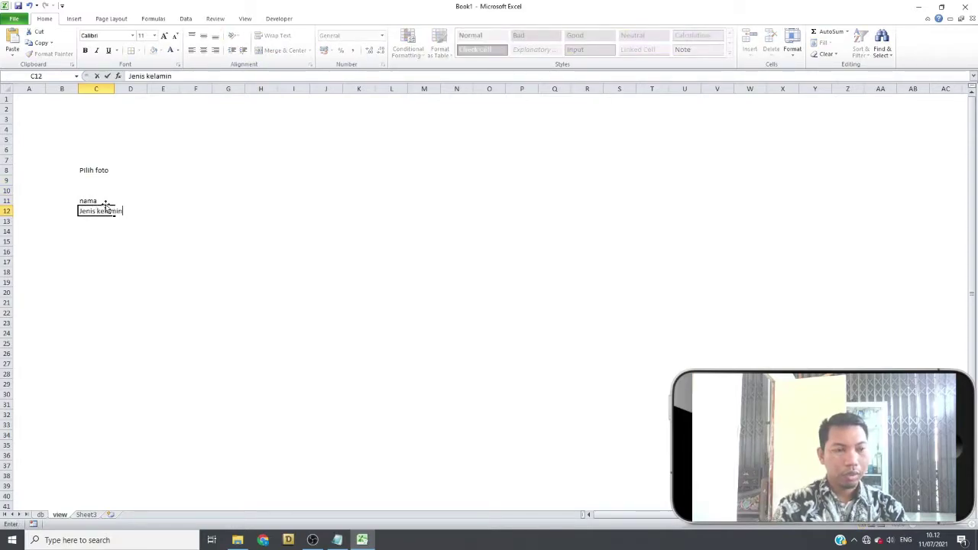
pyautogui.press('Return')
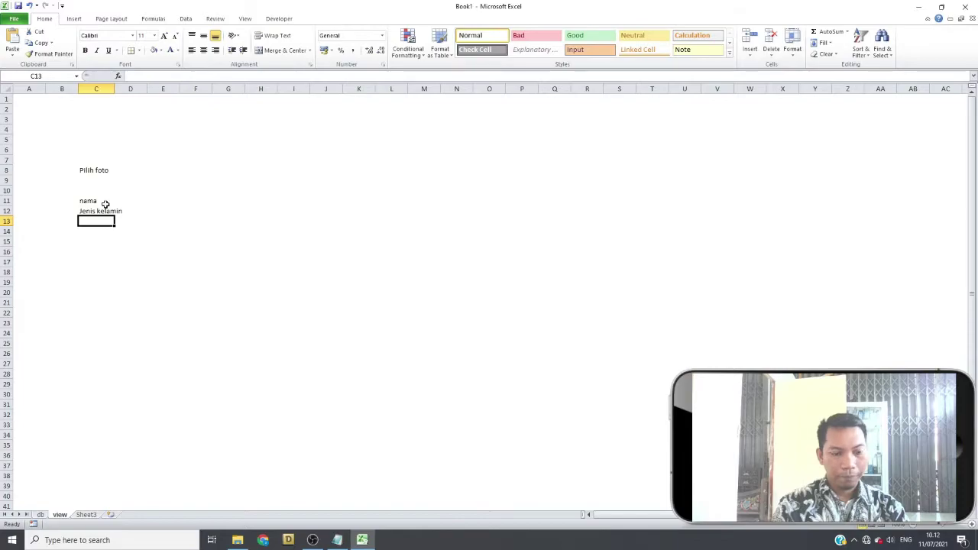
pyautogui.write('Kelas')
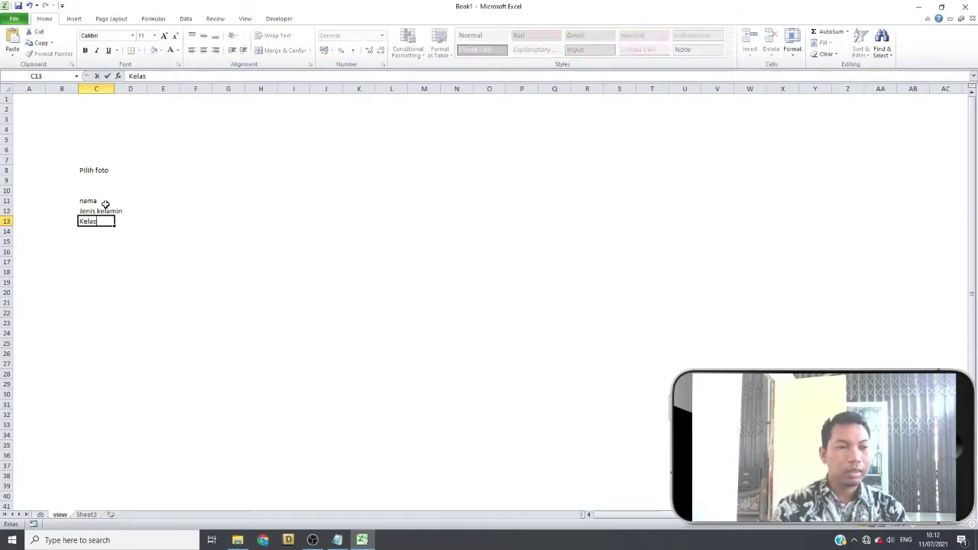
pyautogui.click(92, 201)
pyautogui.write('Nama')
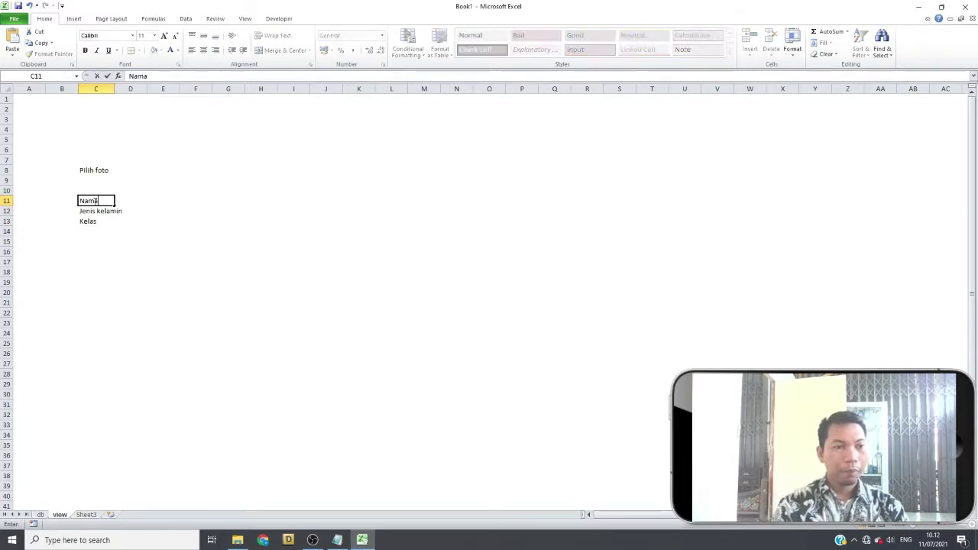
pyautogui.click(151, 193)
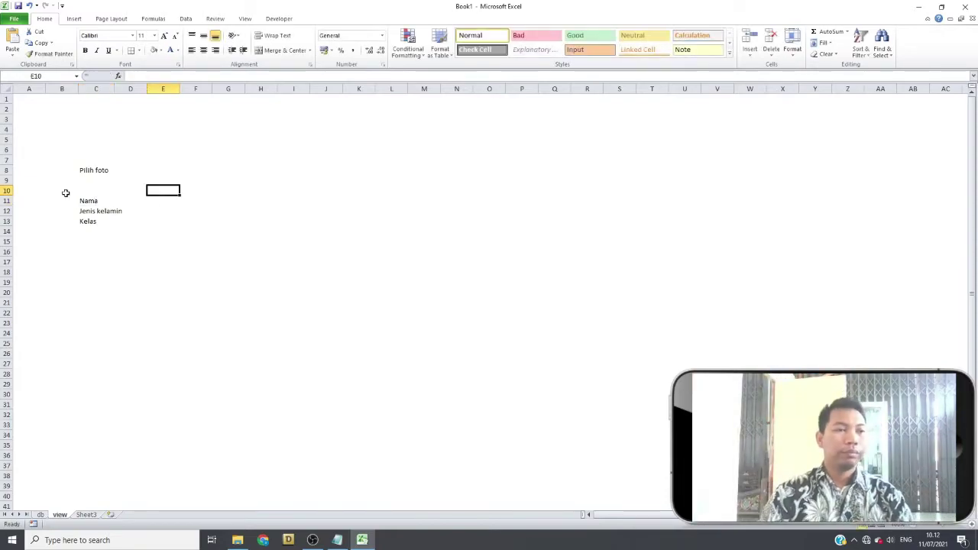
pyautogui.moveTo(7, 170); pyautogui.dragTo(9, 234)
# - Widen column C to fit the labels and delete the empty row 9
pyautogui.click(162, 290)
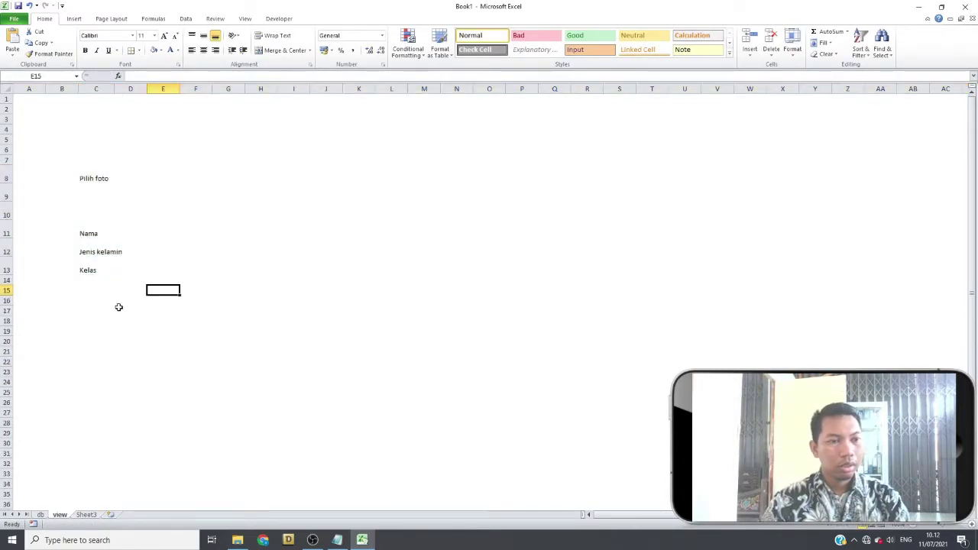
pyautogui.click(91, 310)
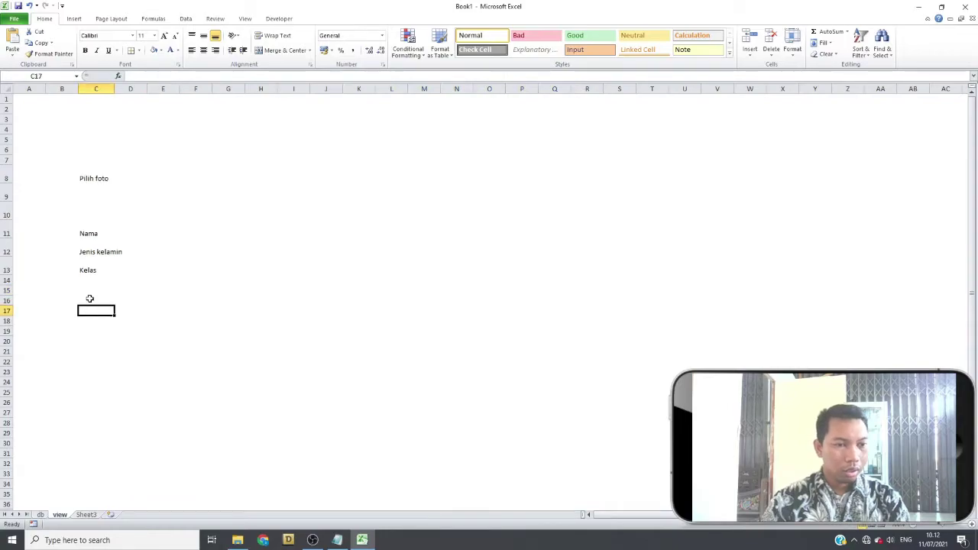
pyautogui.click(93, 186)
pyautogui.click(149, 171)
pyautogui.click(133, 178)
pyautogui.click(99, 88)
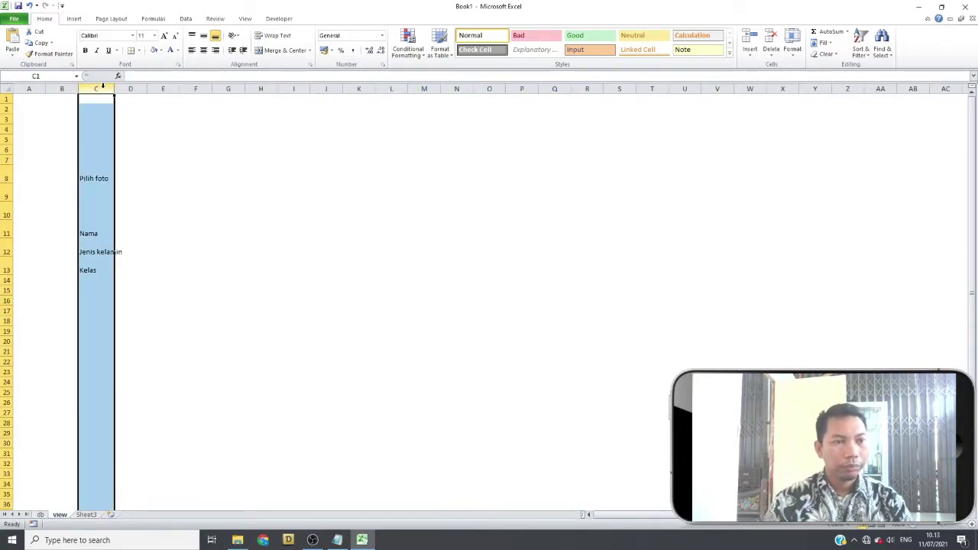
pyautogui.moveTo(113, 88); pyautogui.dragTo(139, 89)
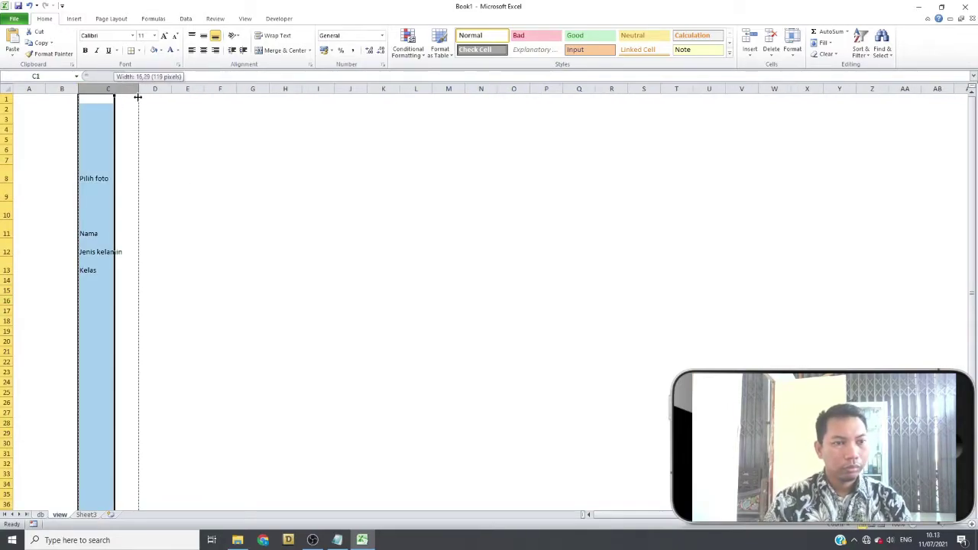
pyautogui.click(162, 174)
pyautogui.click(5, 197)
pyautogui.rightClick(5, 196)
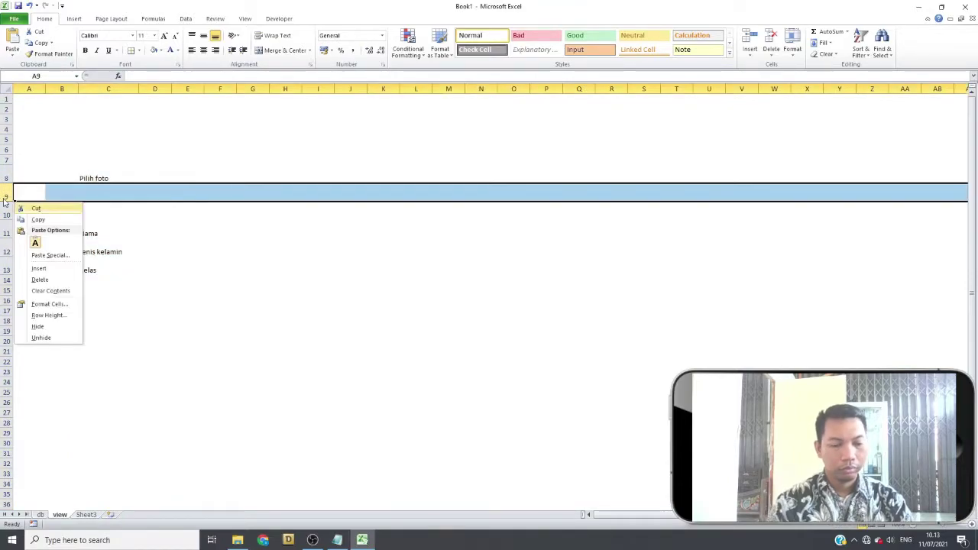
pyautogui.click(35, 285)
# - Type a colon in column D beside each label
pyautogui.click(145, 179)
pyautogui.write(':')
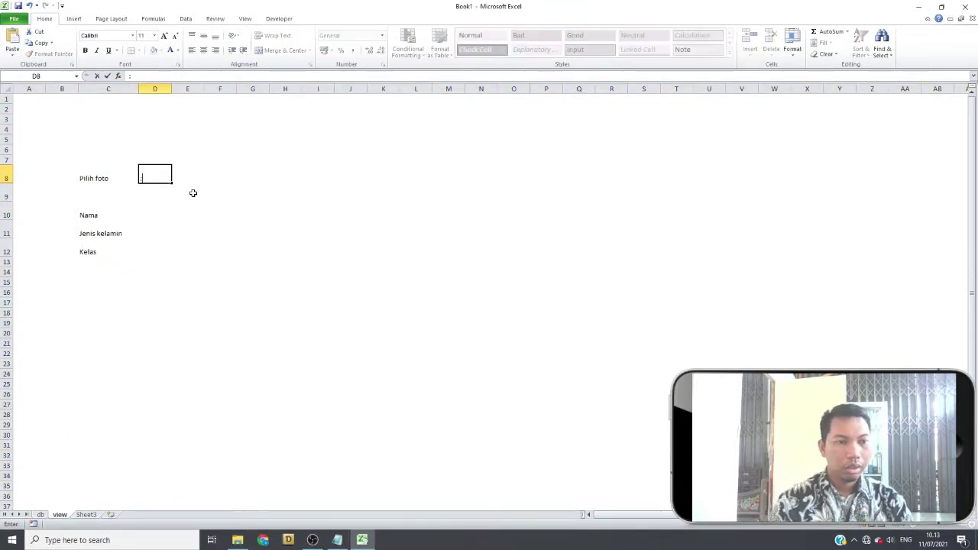
pyautogui.press('Return')
pyautogui.press('Return')
pyautogui.write(':')
pyautogui.press('Return')
pyautogui.press('Return')
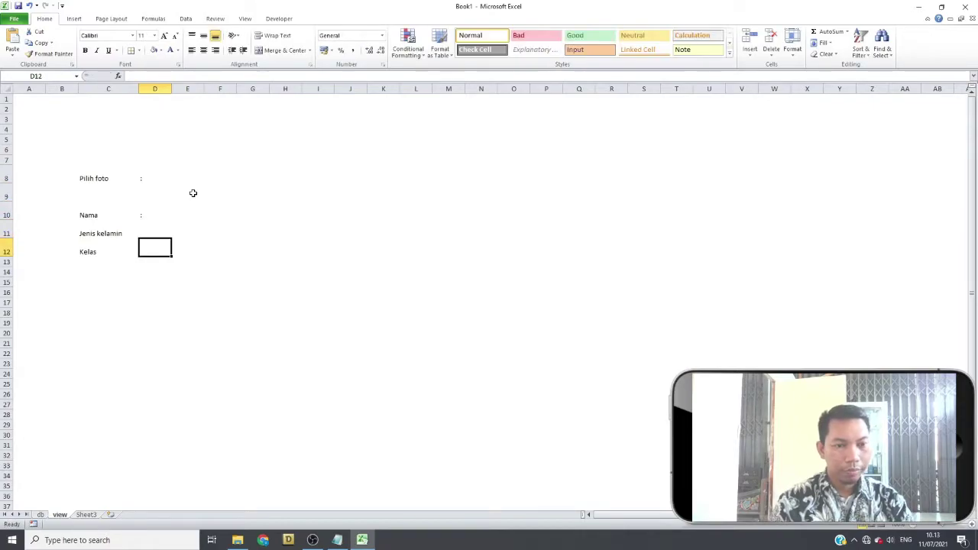
pyautogui.press('Up')
pyautogui.write(':')
pyautogui.press('Return')
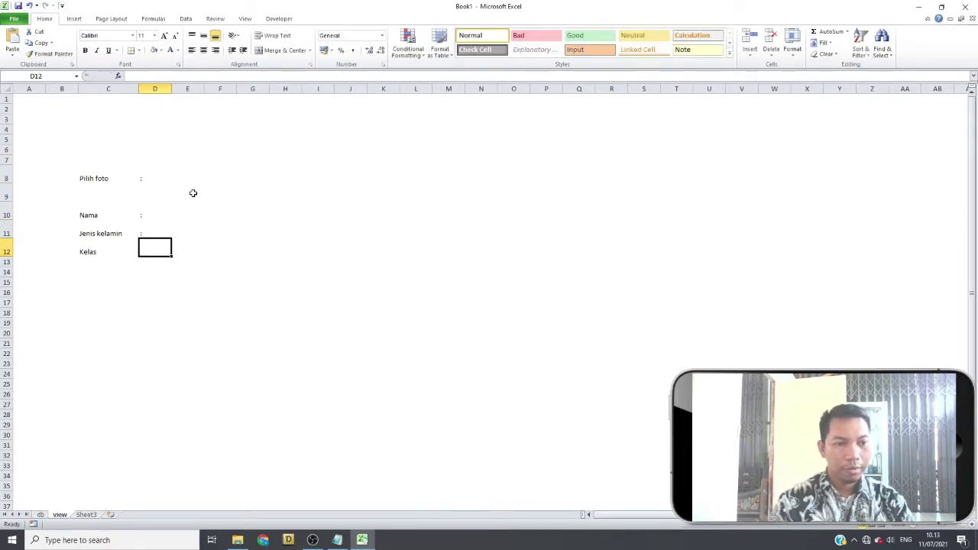
pyautogui.write(':')
pyautogui.click(193, 193)
# - Narrow column D, centre the colons, and middle-align the labels C8:C12
pyautogui.click(154, 88)
pyautogui.moveTo(172, 89); pyautogui.dragTo(152, 88)
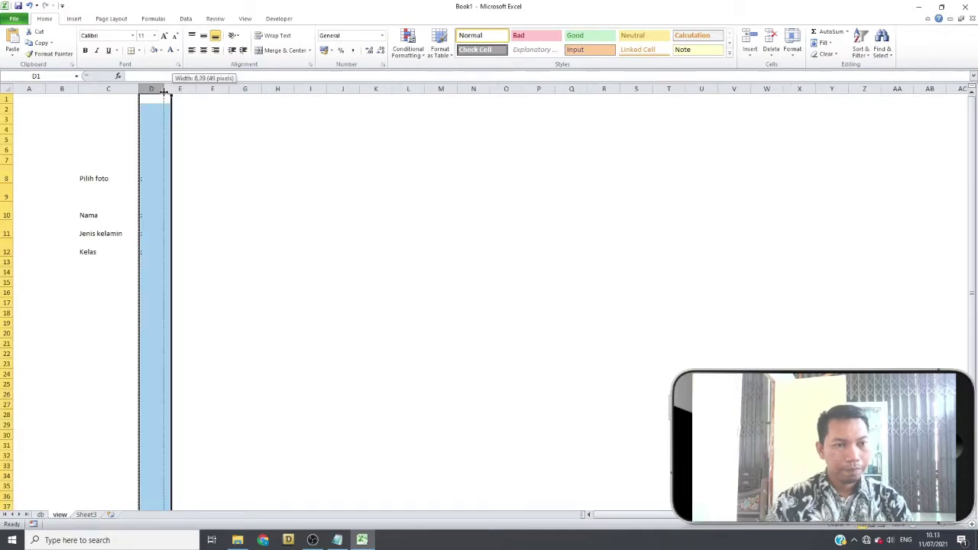
pyautogui.click(204, 49)
pyautogui.click(203, 35)
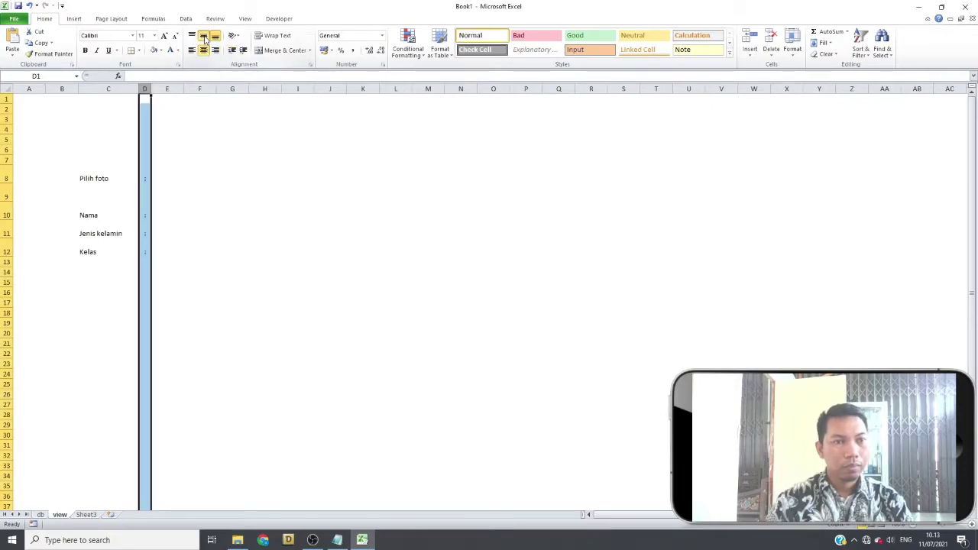
pyautogui.click(93, 178)
pyautogui.moveTo(94, 178); pyautogui.dragTo(98, 249)
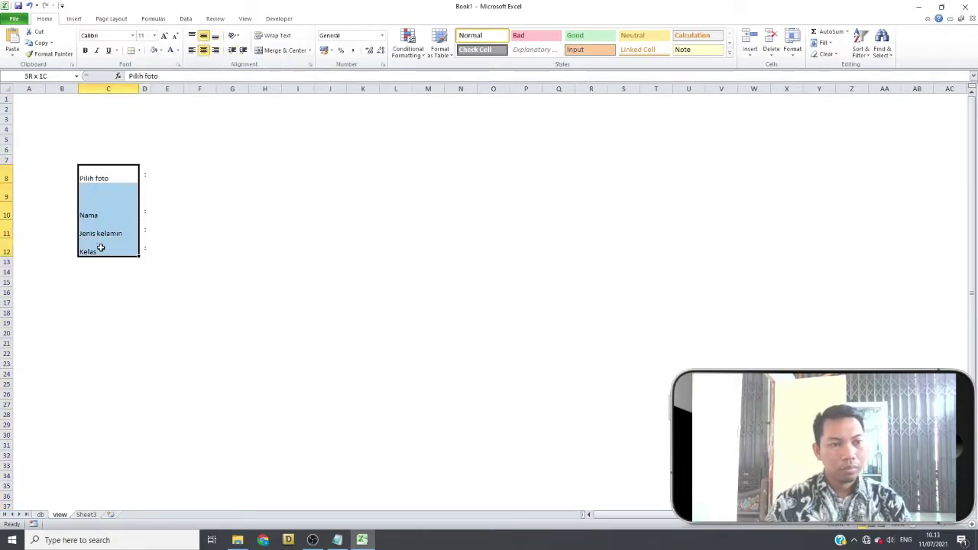
pyautogui.click(203, 36)
# - Widen column E to hold the photo path
pyautogui.click(175, 174)
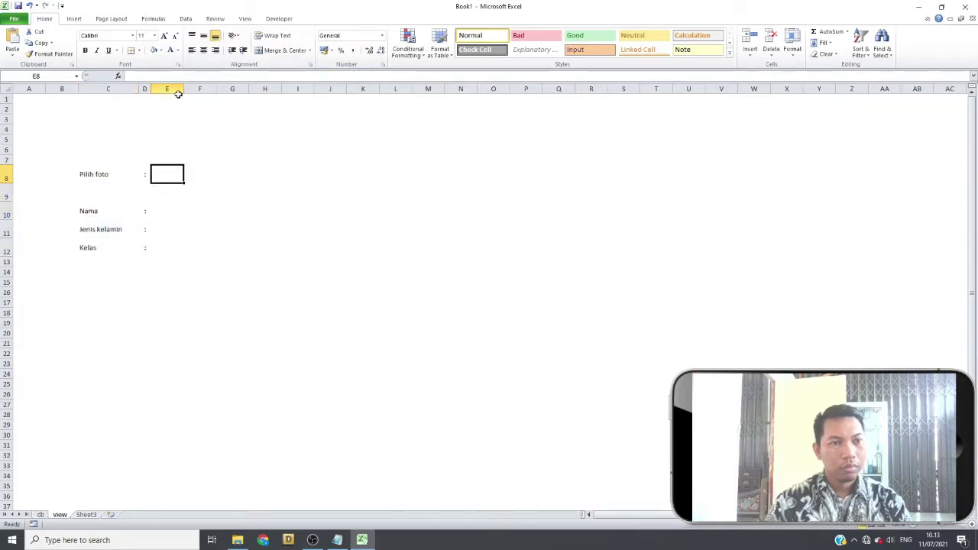
pyautogui.click(175, 89)
pyautogui.moveTo(184, 89); pyautogui.dragTo(288, 89)
pyautogui.click(298, 288)
pyautogui.click(174, 170)
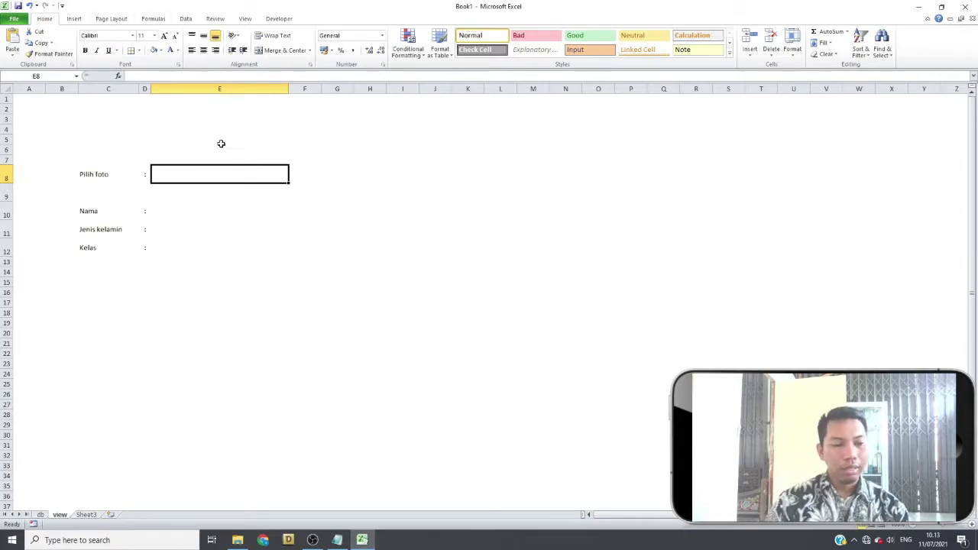
# - Add List data validation to E8 using the db sheet's Foto paths db!$F$11:$F$20 as source
pyautogui.click(187, 20)
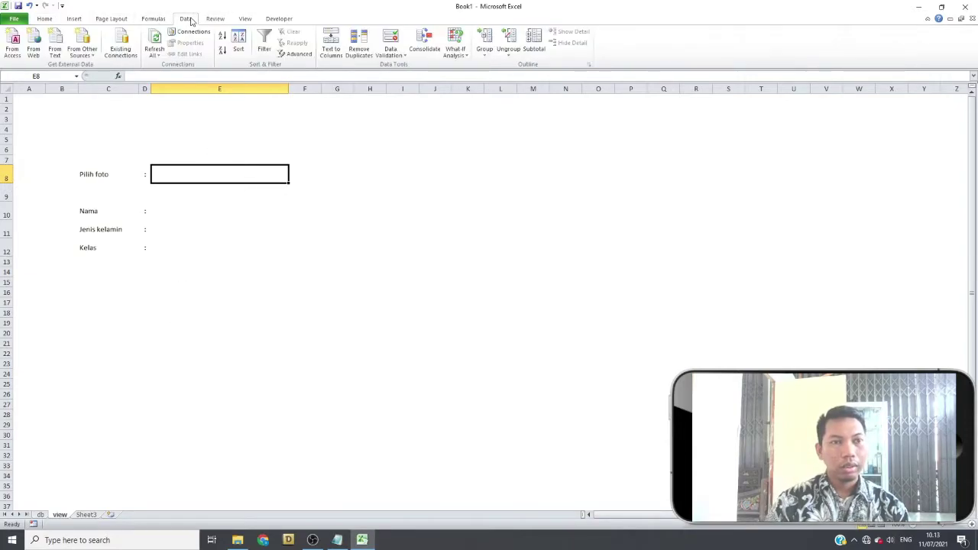
pyautogui.click(390, 39)
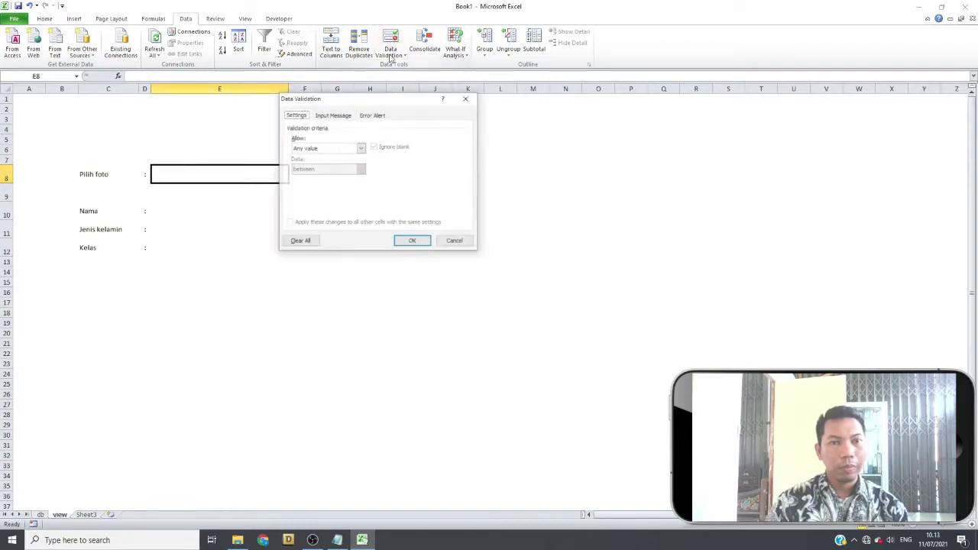
pyautogui.click(321, 148)
pyautogui.click(314, 177)
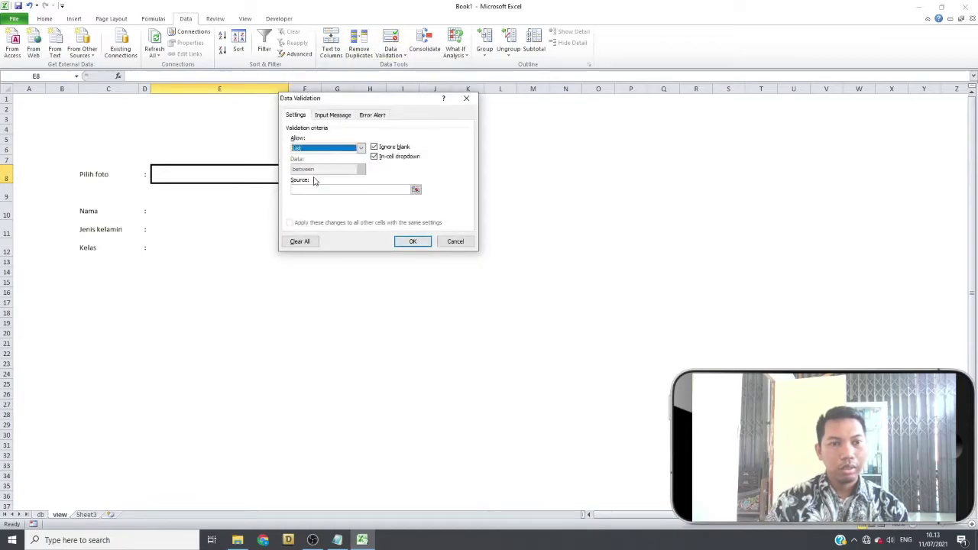
pyautogui.click(323, 190)
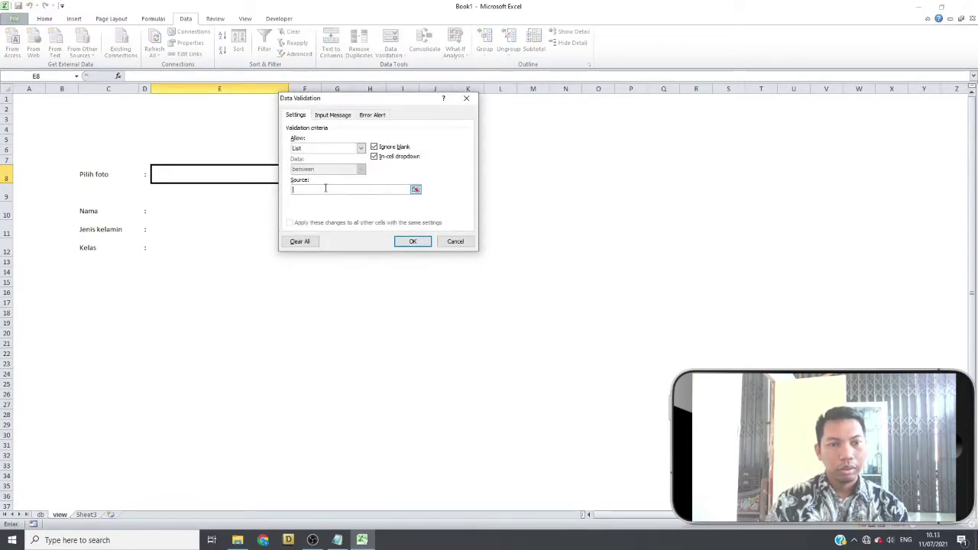
pyautogui.click(41, 515)
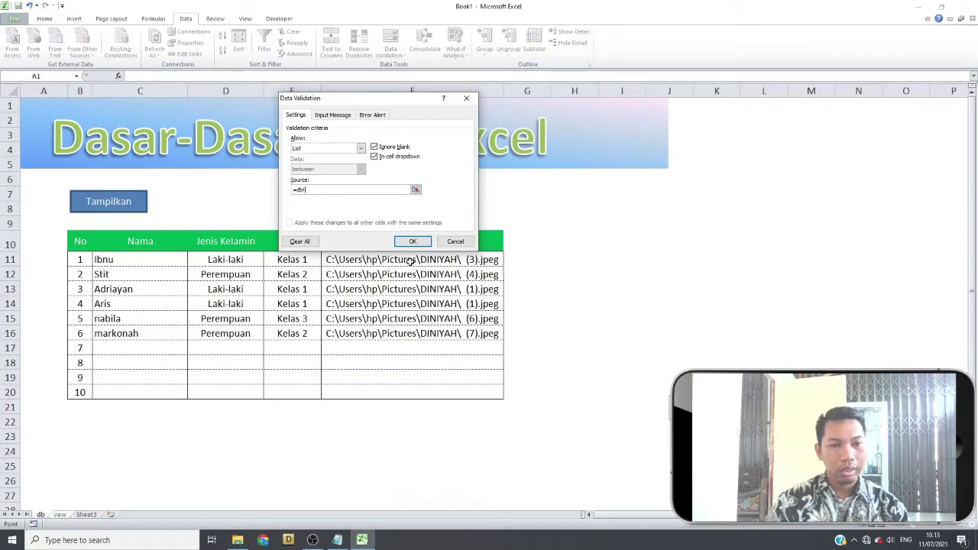
pyautogui.moveTo(427, 257); pyautogui.dragTo(426, 393)
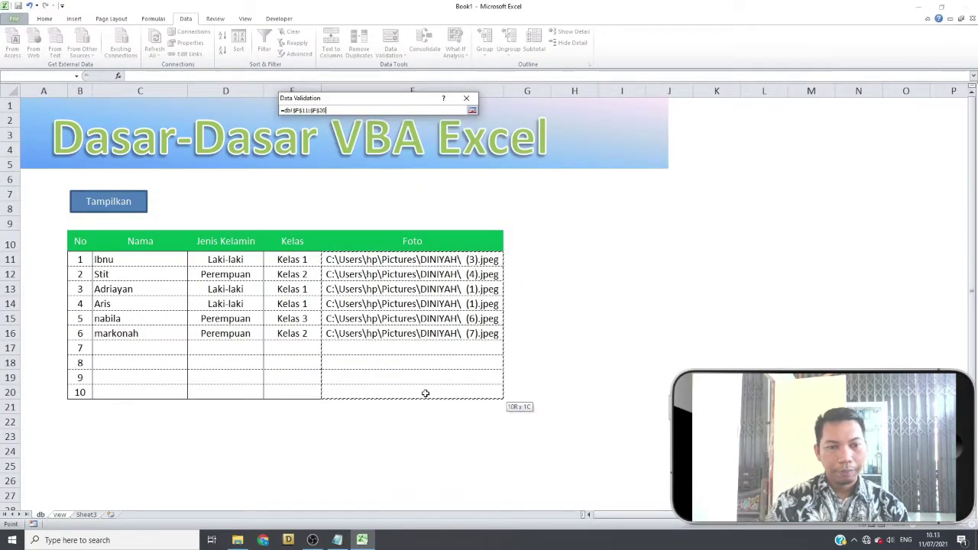
pyautogui.click(413, 242)
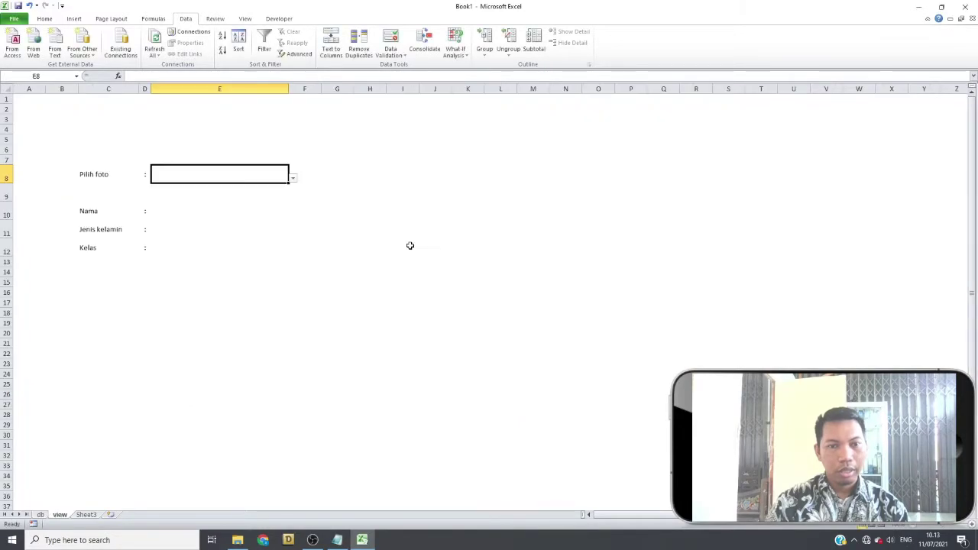
# - Pick the (1).jpeg path from E8's list, then middle-align it and set it to 12-point text
pyautogui.click(294, 178)
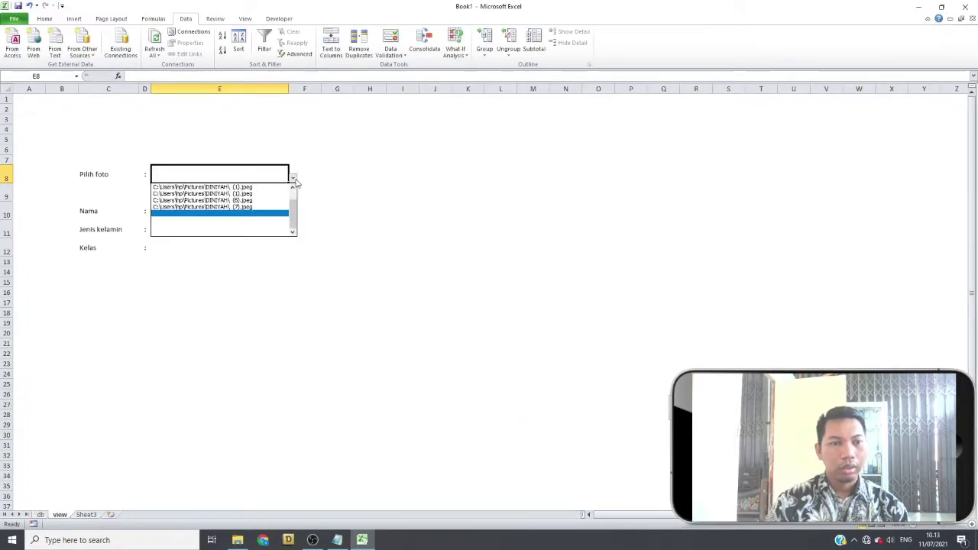
pyautogui.click(248, 192)
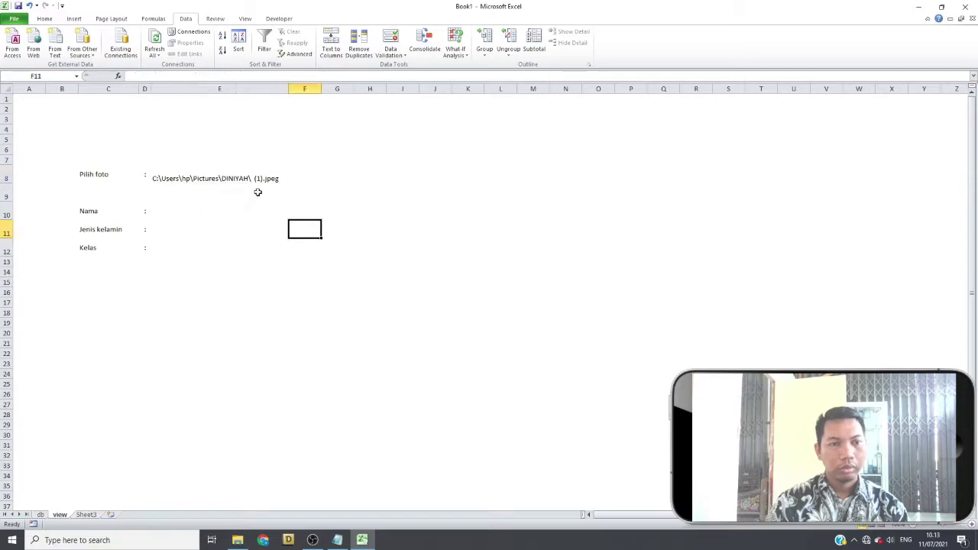
pyautogui.click(44, 18)
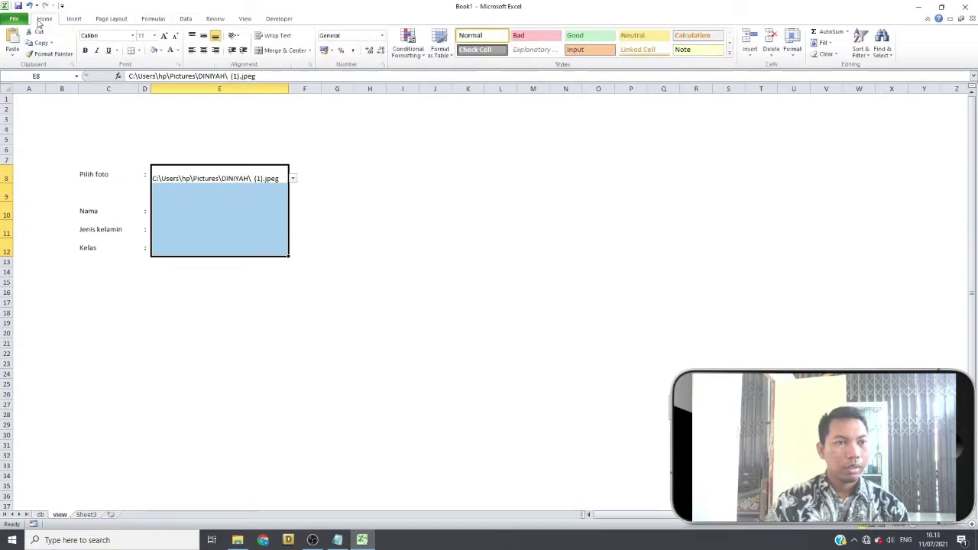
pyautogui.click(203, 35)
pyautogui.keyDown('ctrl'); pyautogui.scroll(1, 262, 255); pyautogui.keyUp('ctrl')
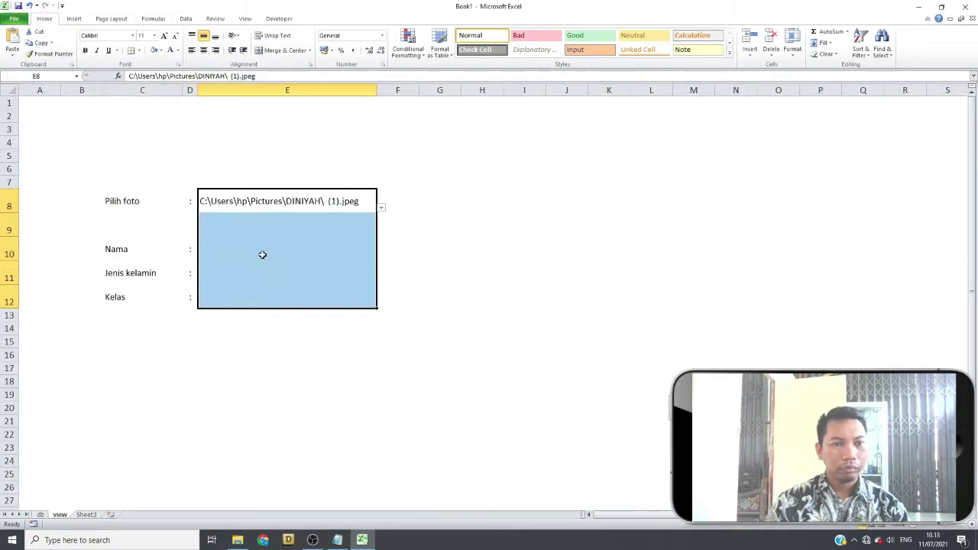
pyautogui.keyDown('ctrl'); pyautogui.scroll(1, 354, 299); pyautogui.keyUp('ctrl')
pyautogui.keyDown('ctrl'); pyautogui.scroll(1, 350, 295); pyautogui.keyUp('ctrl')
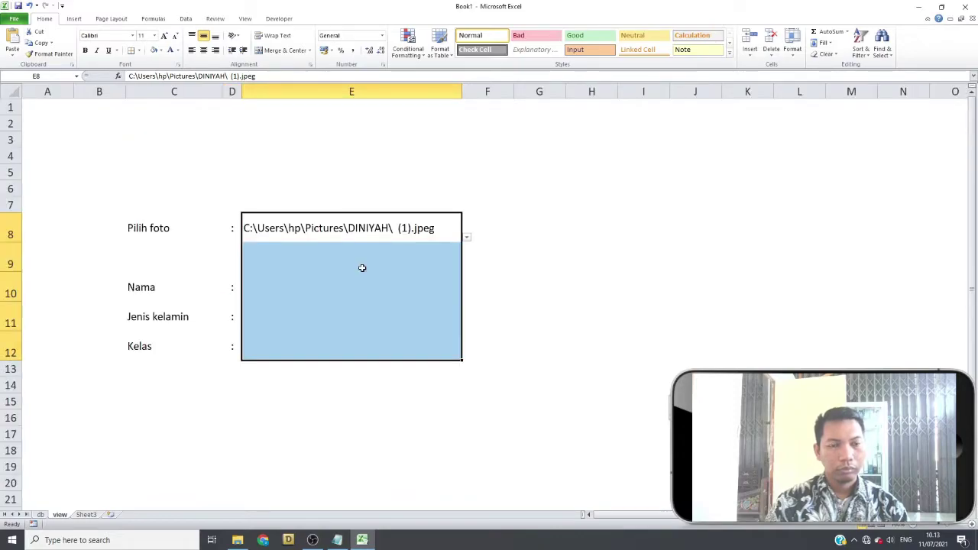
pyautogui.click(154, 35)
pyautogui.click(144, 86)
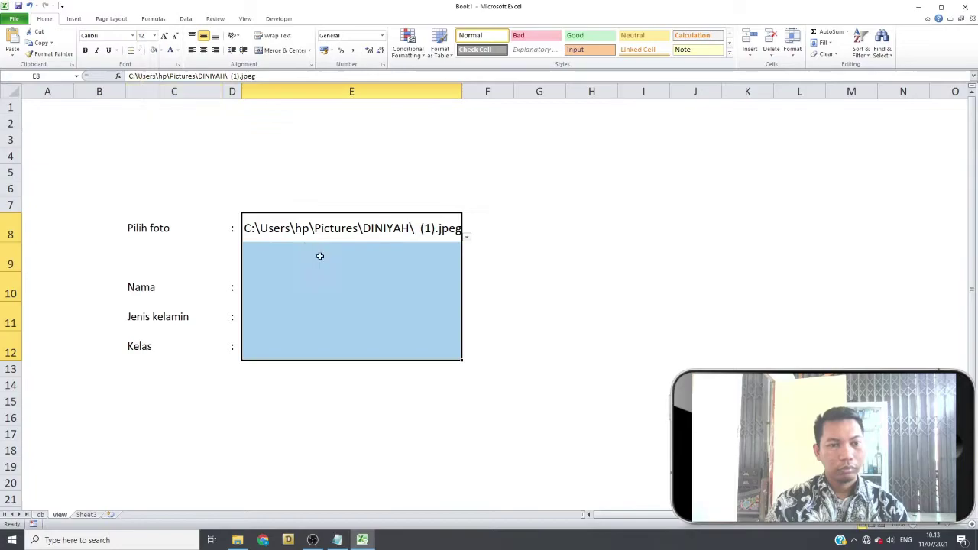
pyautogui.click(319, 283)
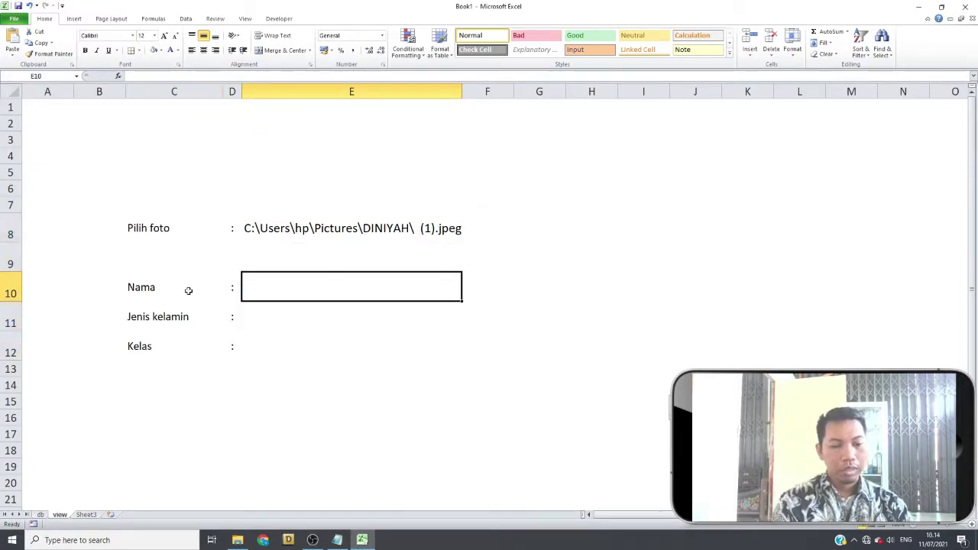
pyautogui.write('=index')
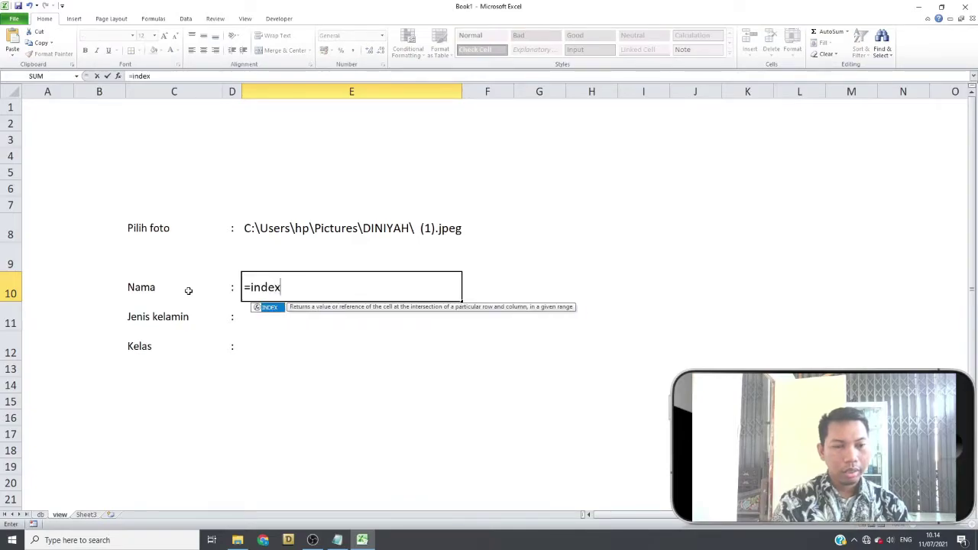
pyautogui.write('(')
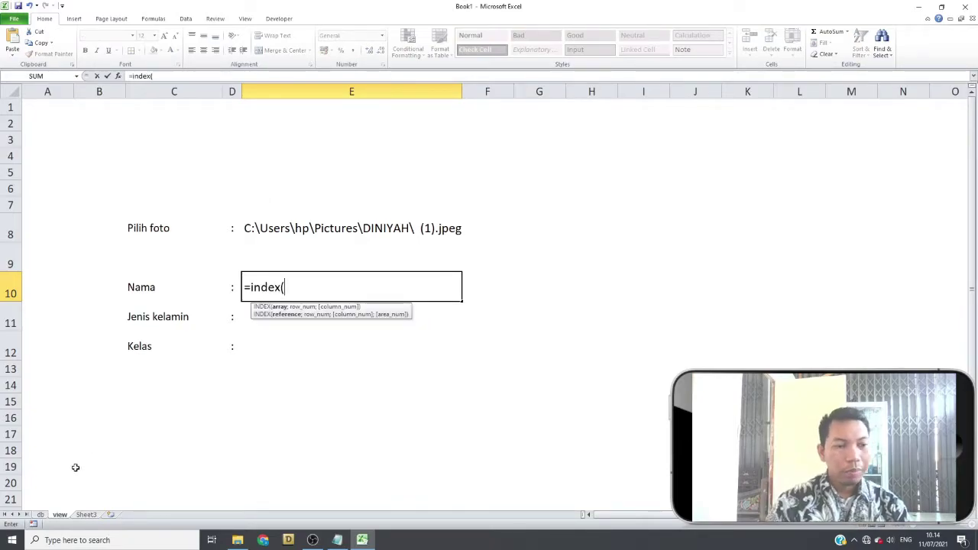
pyautogui.click(41, 515)
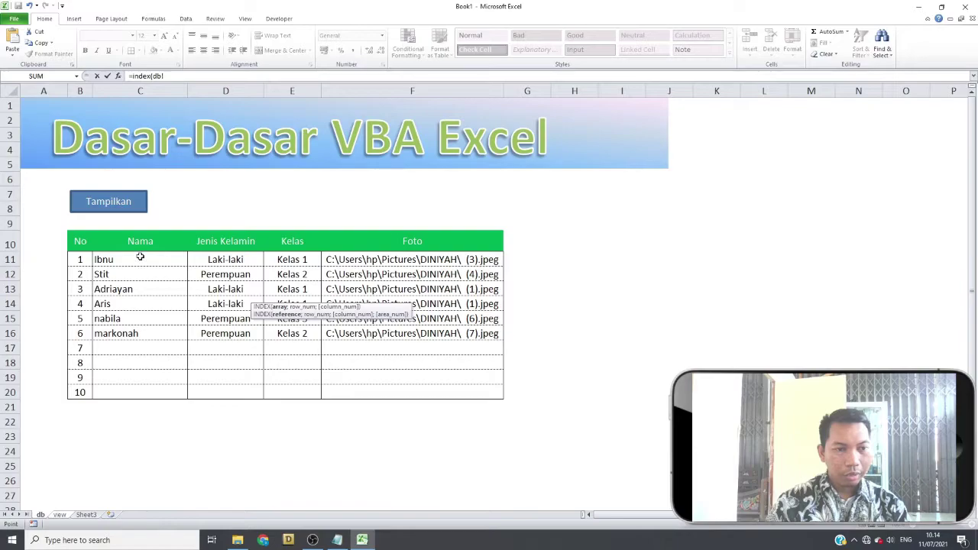
pyautogui.moveTo(140, 259); pyautogui.dragTo(142, 392)
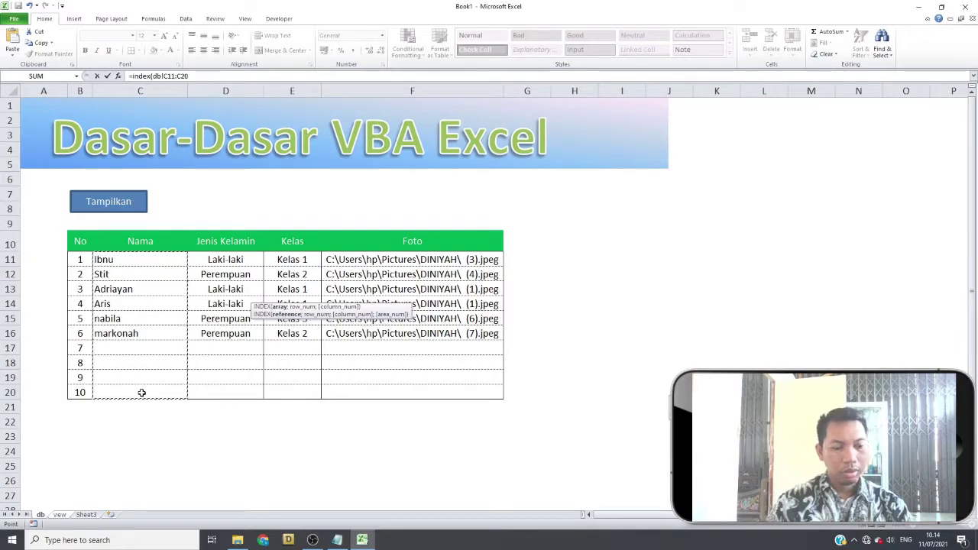
pyautogui.press('F4')
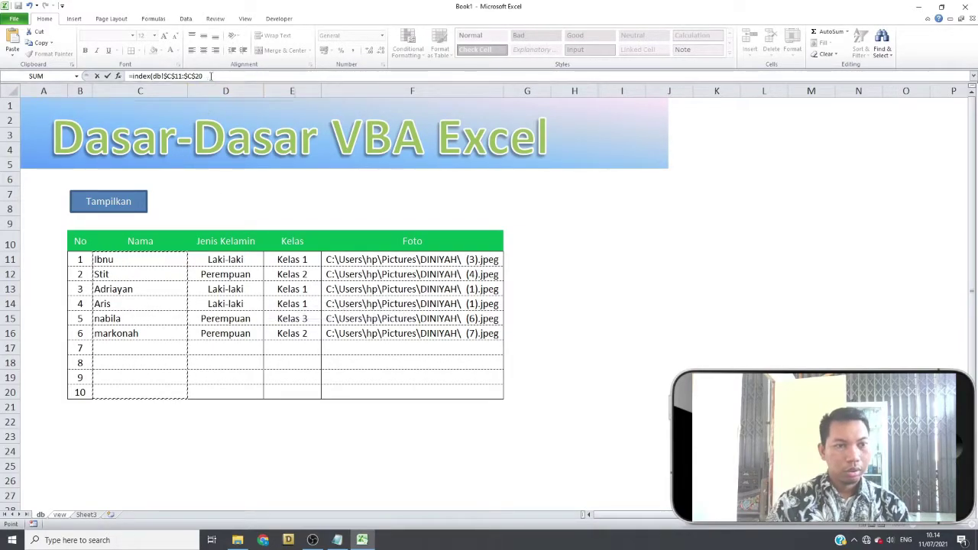
pyautogui.click(211, 77)
pyautogui.write(',mat')
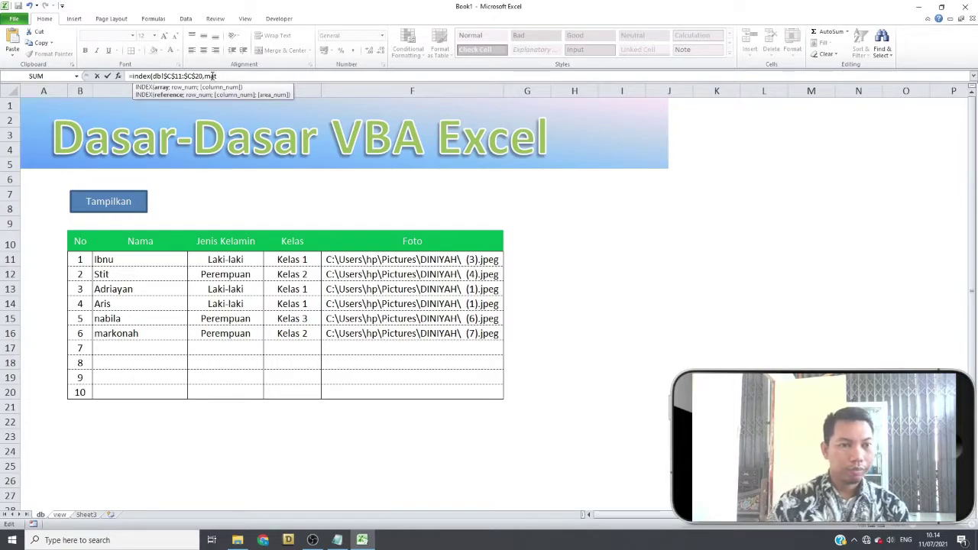
pyautogui.write('ch')
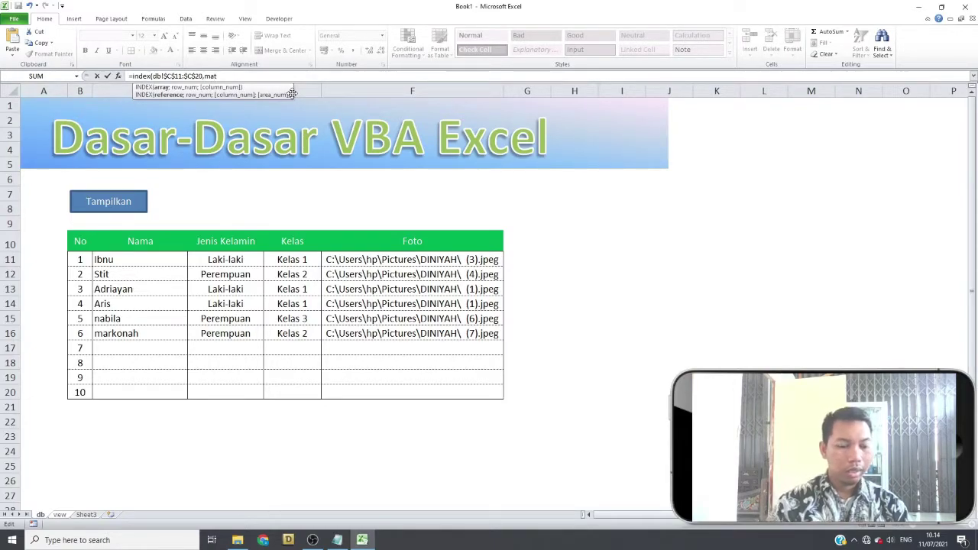
pyautogui.write('(')
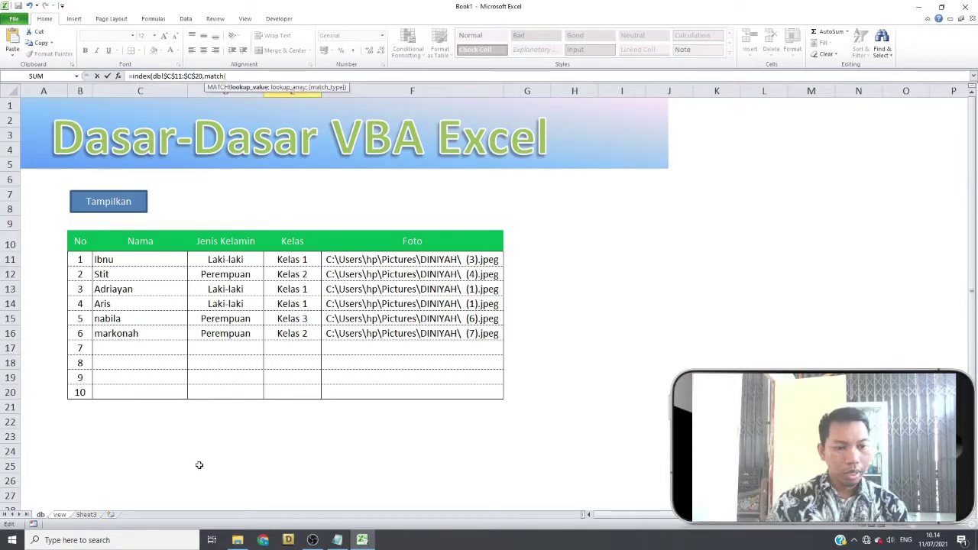
pyautogui.click(60, 515)
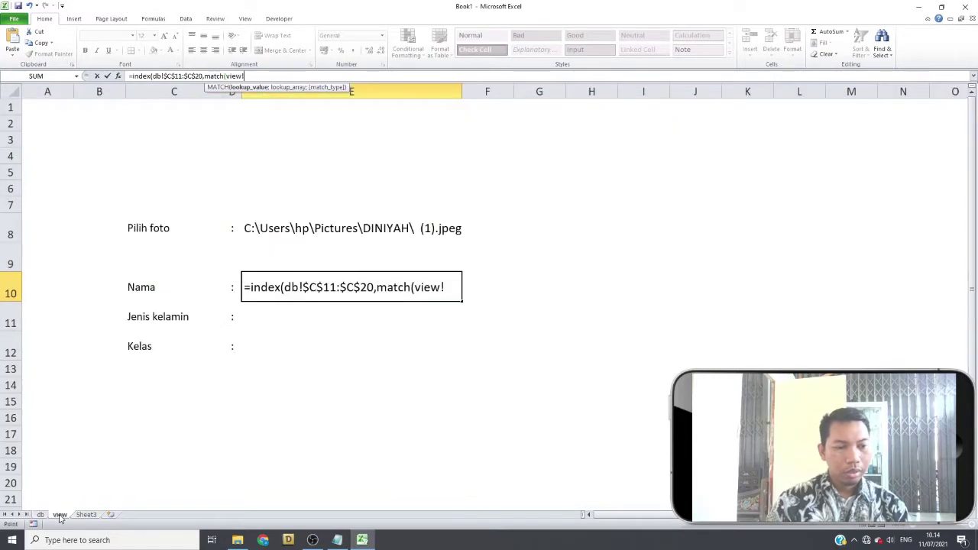
pyautogui.click(269, 230)
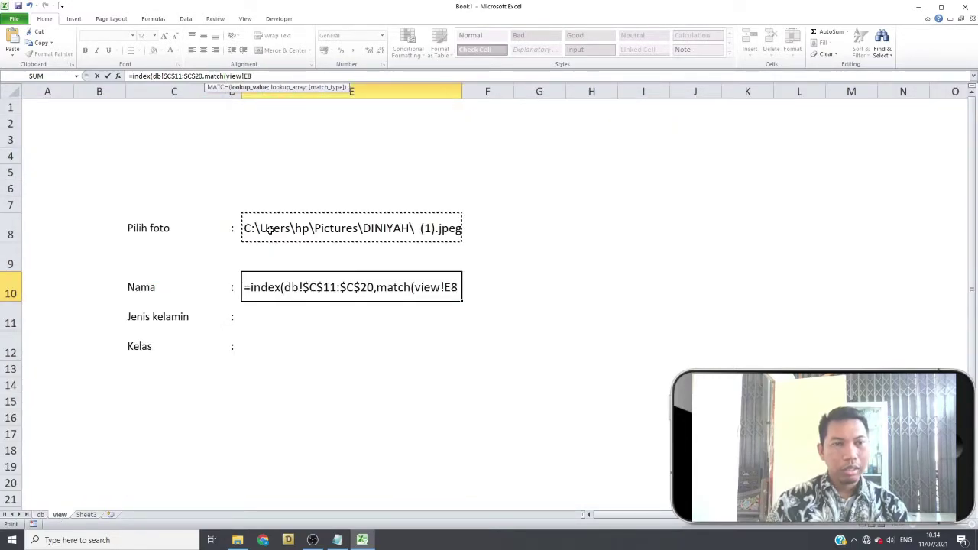
pyautogui.press('F4')
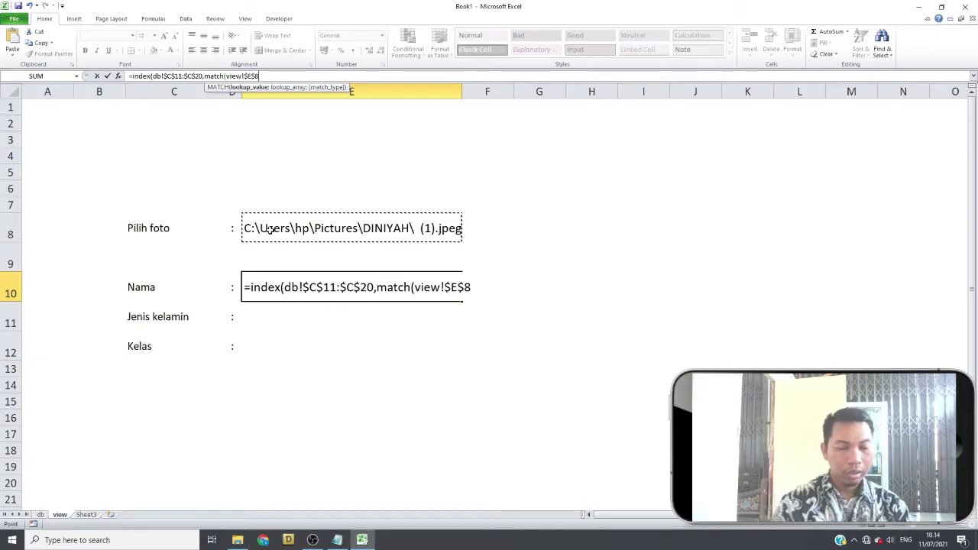
pyautogui.write(',')
pyautogui.click(43, 517)
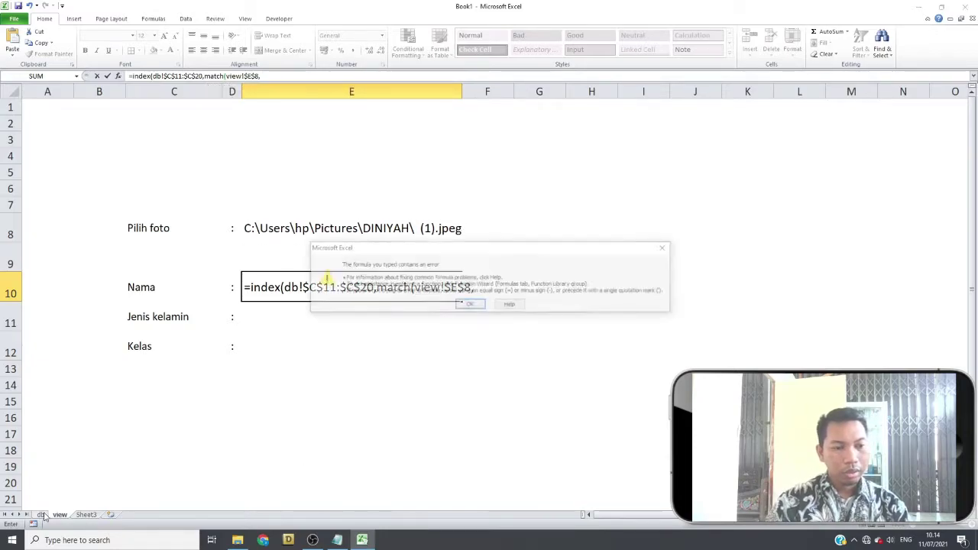
pyautogui.click(471, 305)
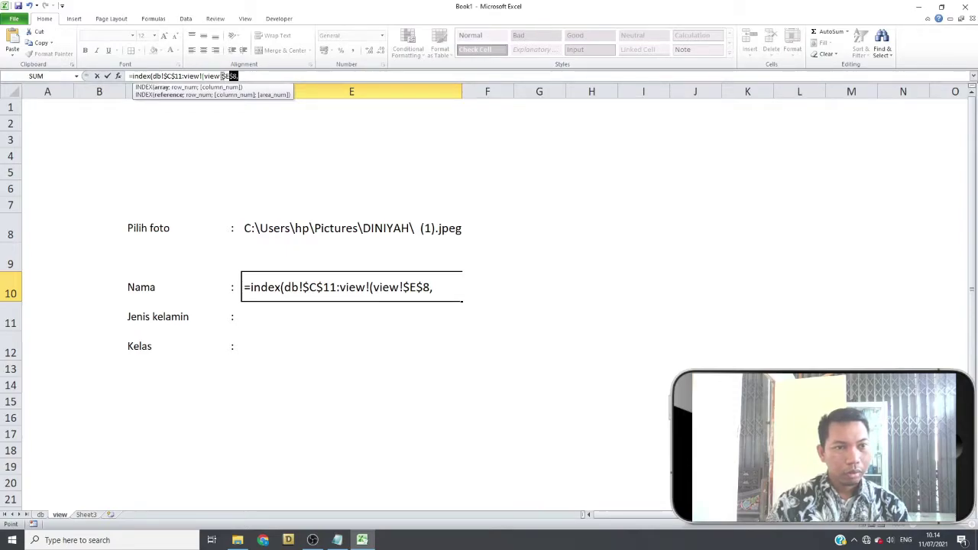
pyautogui.moveTo(238, 76); pyautogui.dragTo(187, 76)
pyautogui.press('BackSpace')
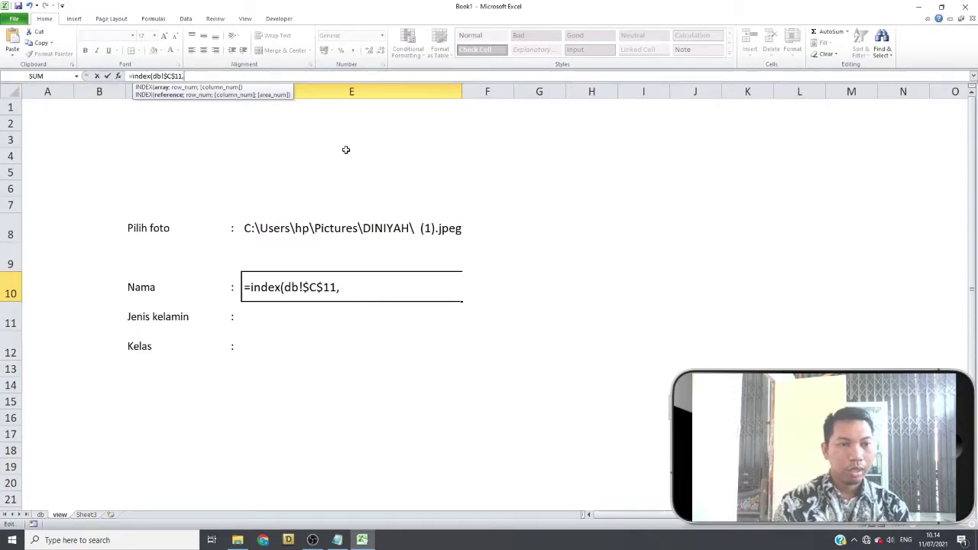
pyautogui.write('mat')
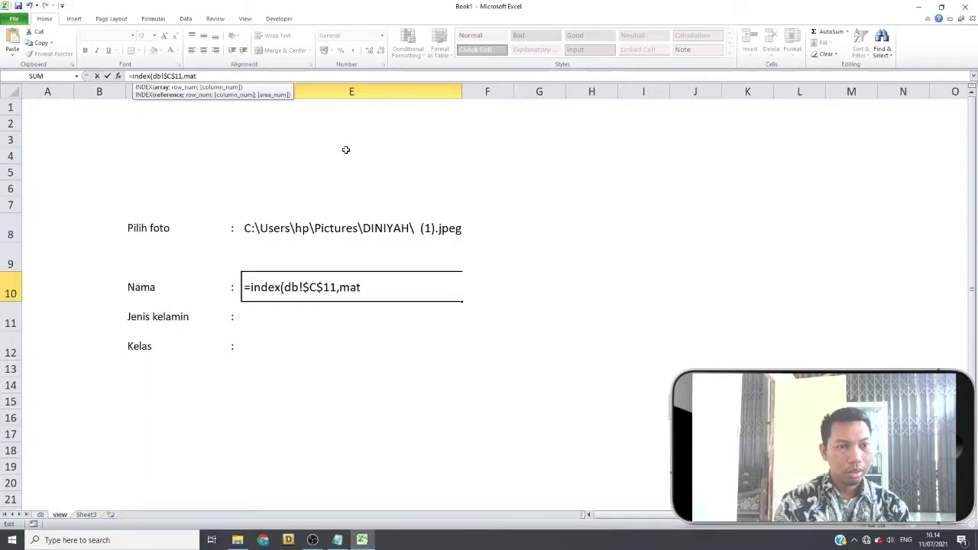
pyautogui.press('BackSpace')
pyautogui.press('BackSpace')
pyautogui.press('BackSpace')
pyautogui.press('BackSpace')
pyautogui.press('BackSpace')
pyautogui.press('BackSpace')
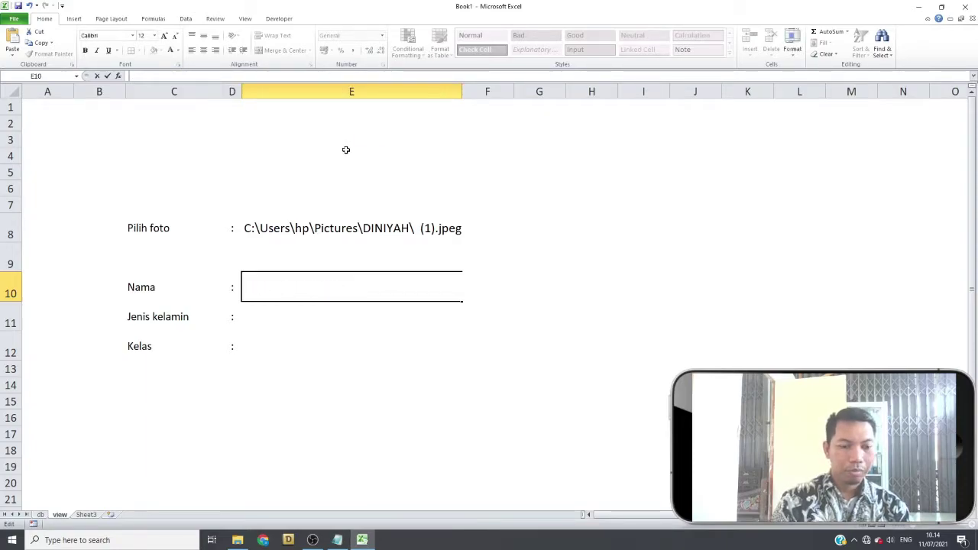
# - Start the Nama formula as =INDEX over the absolute db!$F$11:$F$20 Foto range
pyautogui.write('=')
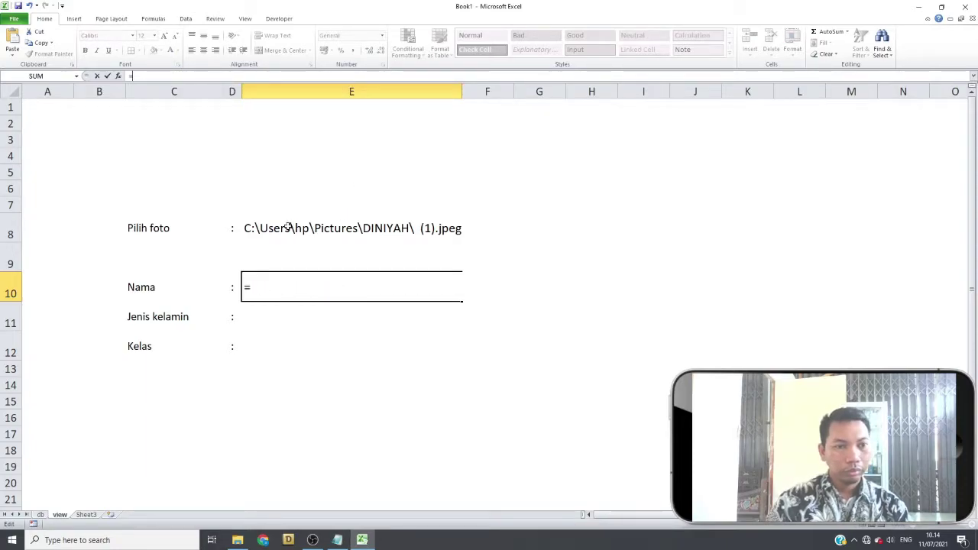
pyautogui.write('index')
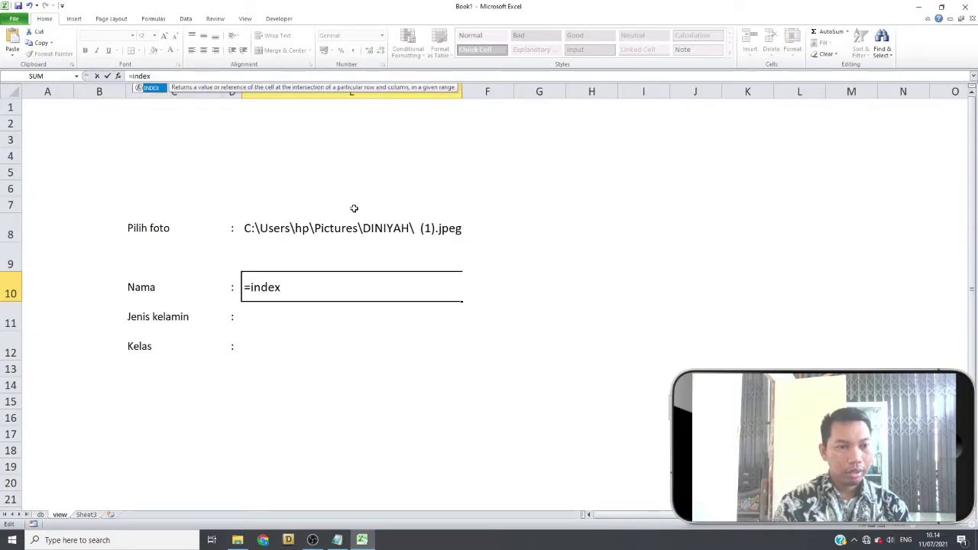
pyautogui.write('(')
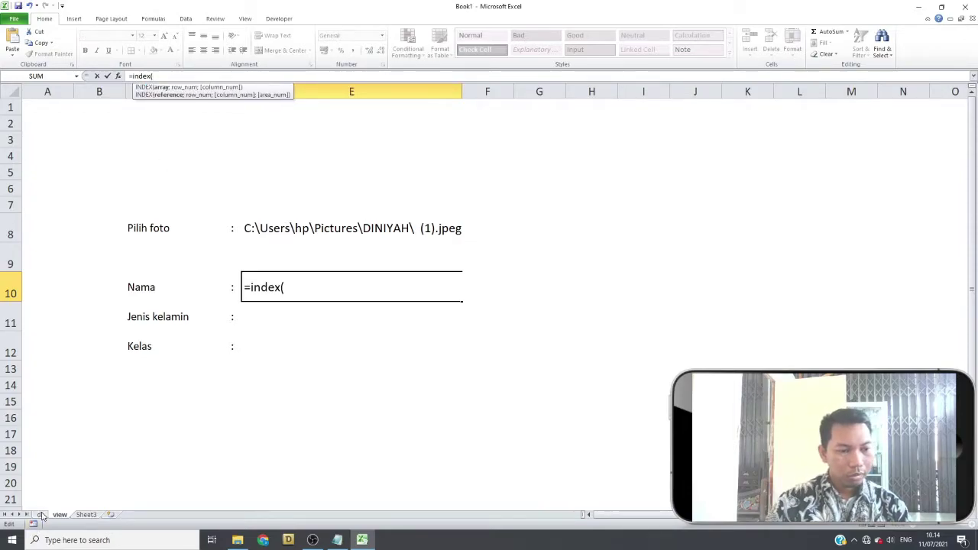
pyautogui.click(41, 515)
pyautogui.moveTo(355, 259); pyautogui.dragTo(354, 388)
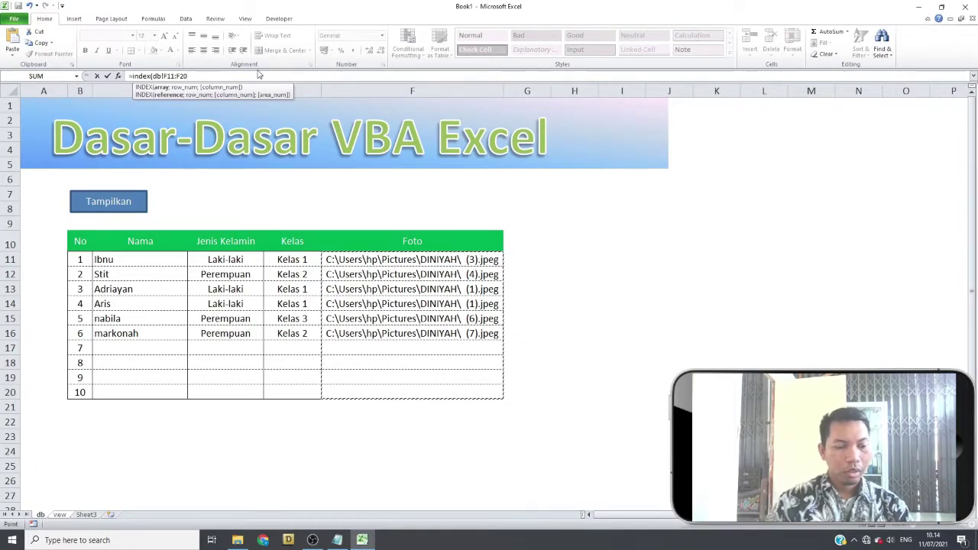
pyautogui.press('F4')
# - Finish it with MATCH(view!$E$8;db!$F$11:$F$20;0), commit it, and accept Excel's suggested correction
pyautogui.write('$F$20,')
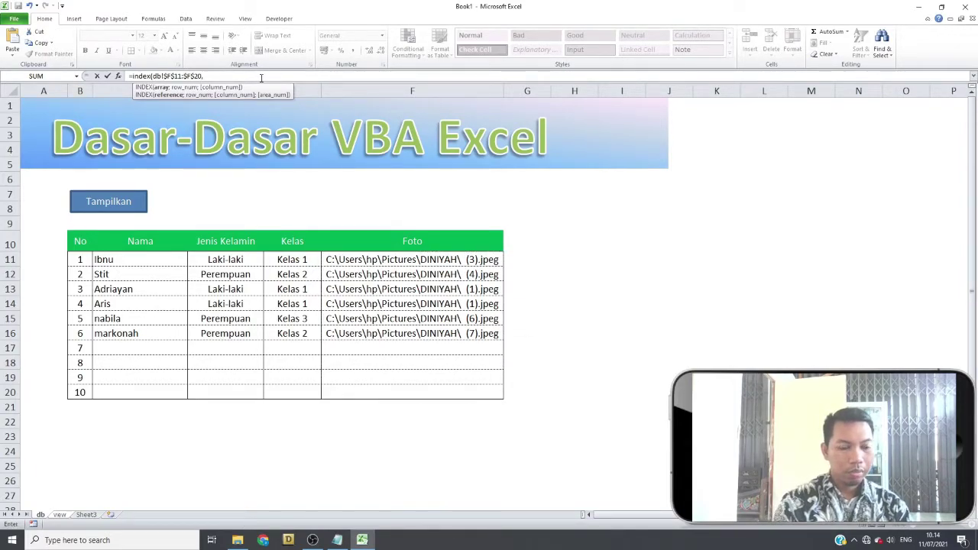
pyautogui.write('mat')
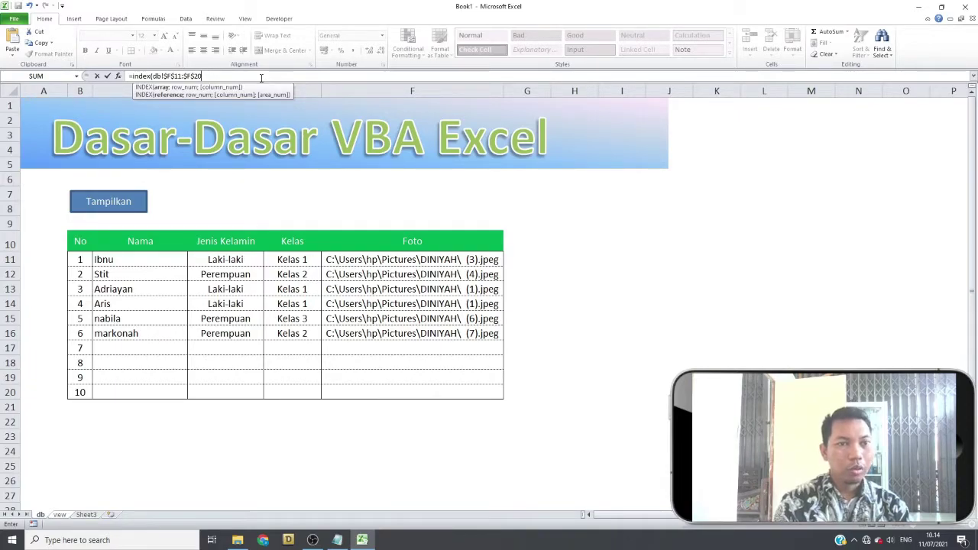
pyautogui.write(';ma')
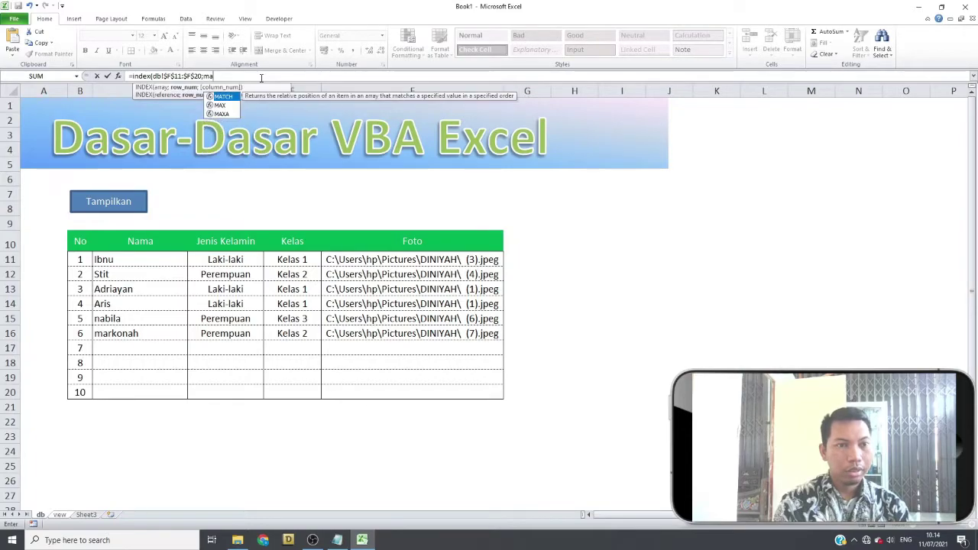
pyautogui.doubleClick(224, 97)
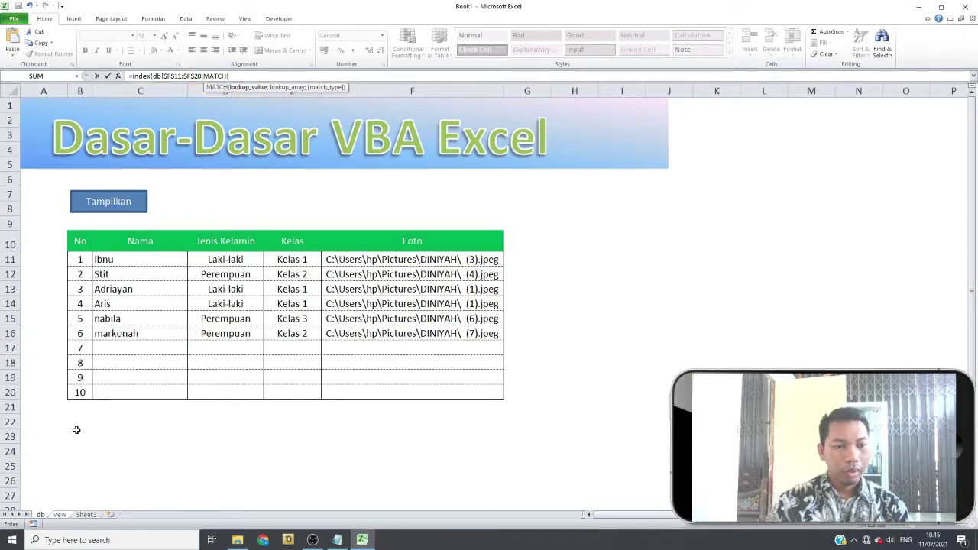
pyautogui.click(61, 515)
pyautogui.click(359, 227)
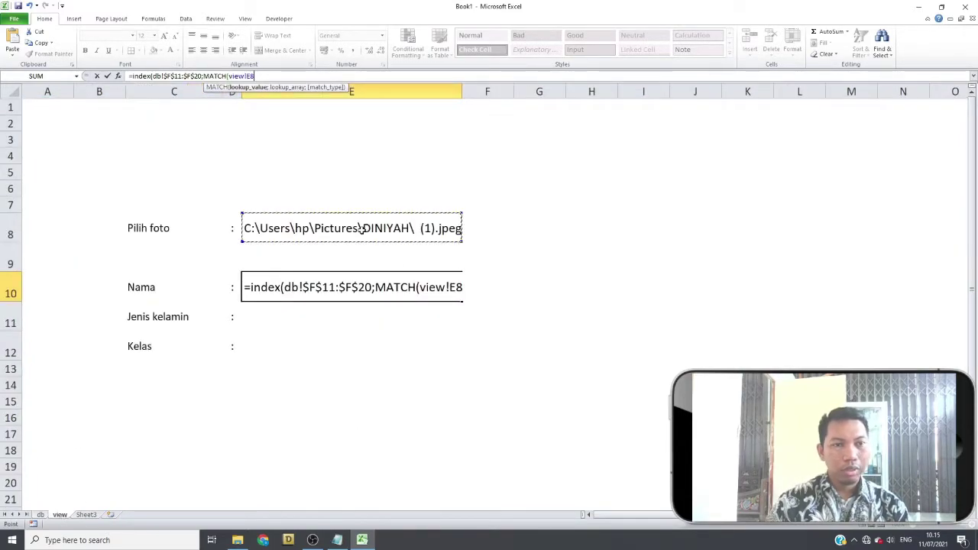
pyautogui.press('F4')
pyautogui.write('$E$8;')
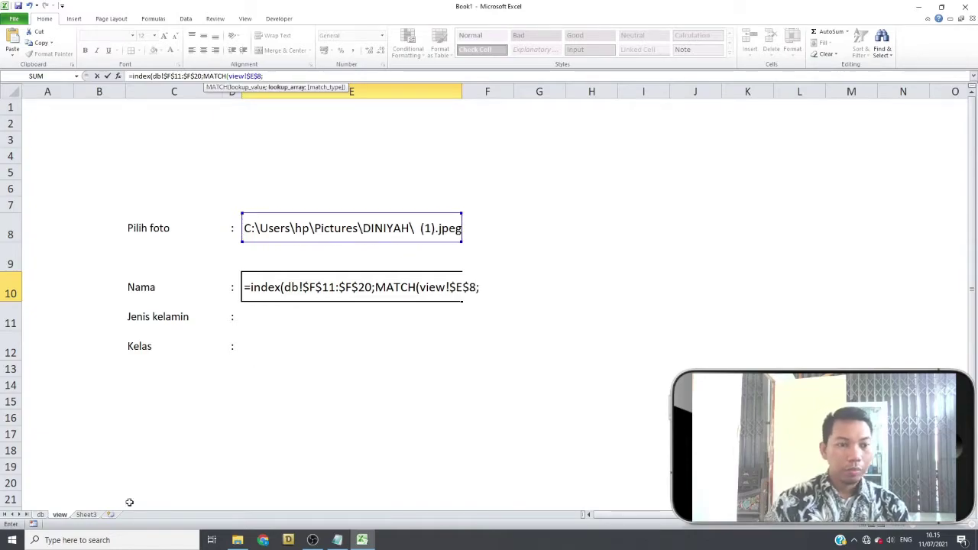
pyautogui.click(41, 516)
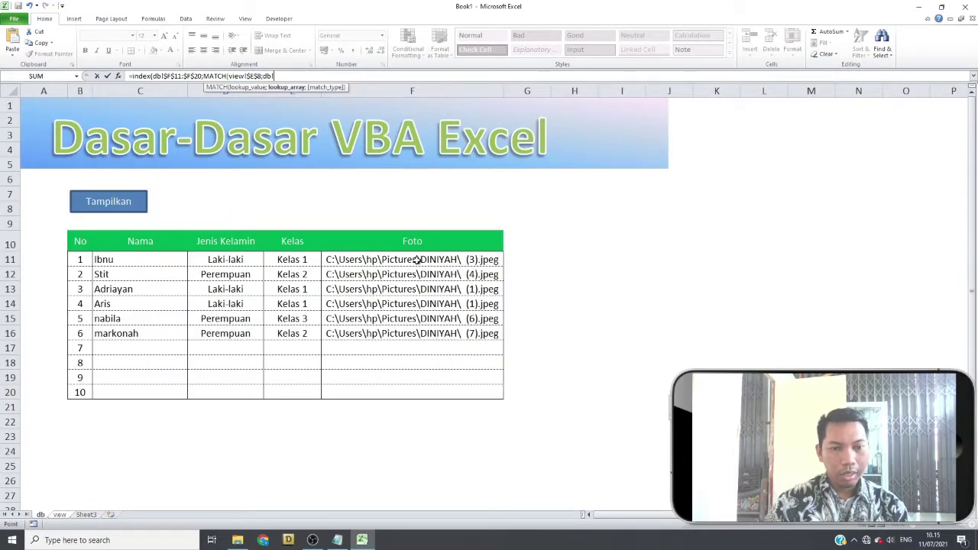
pyautogui.moveTo(414, 262); pyautogui.dragTo(404, 392)
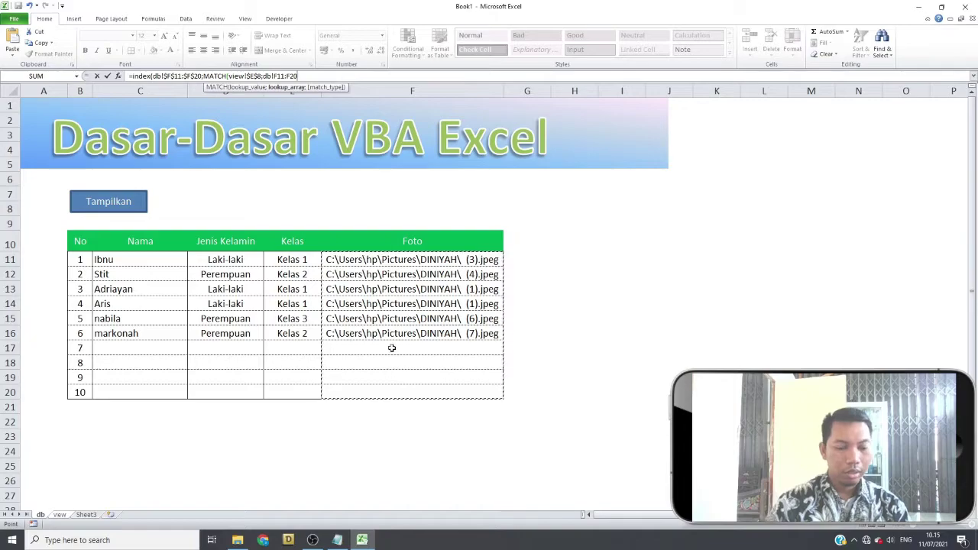
pyautogui.press('F4')
pyautogui.write('$F$20;')
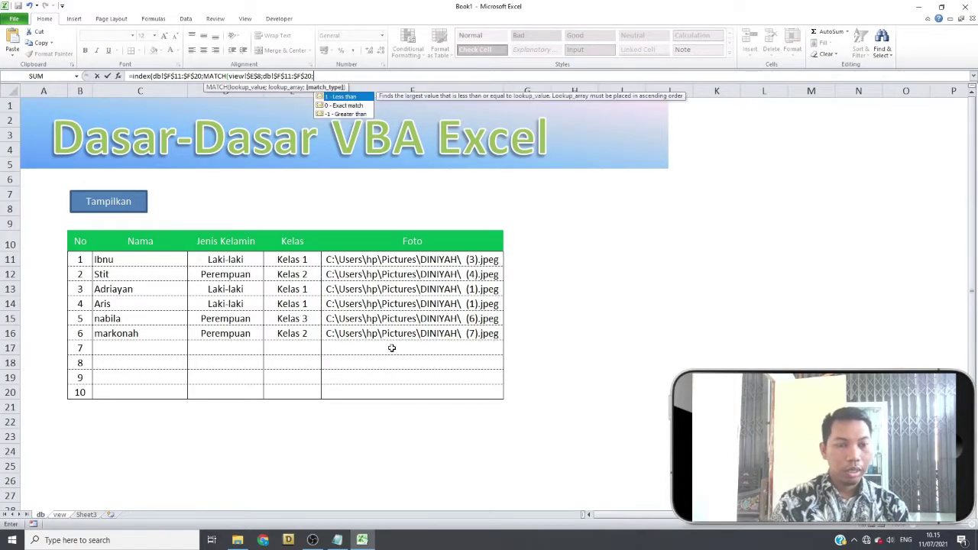
pyautogui.write('0)')
pyautogui.press('Return')
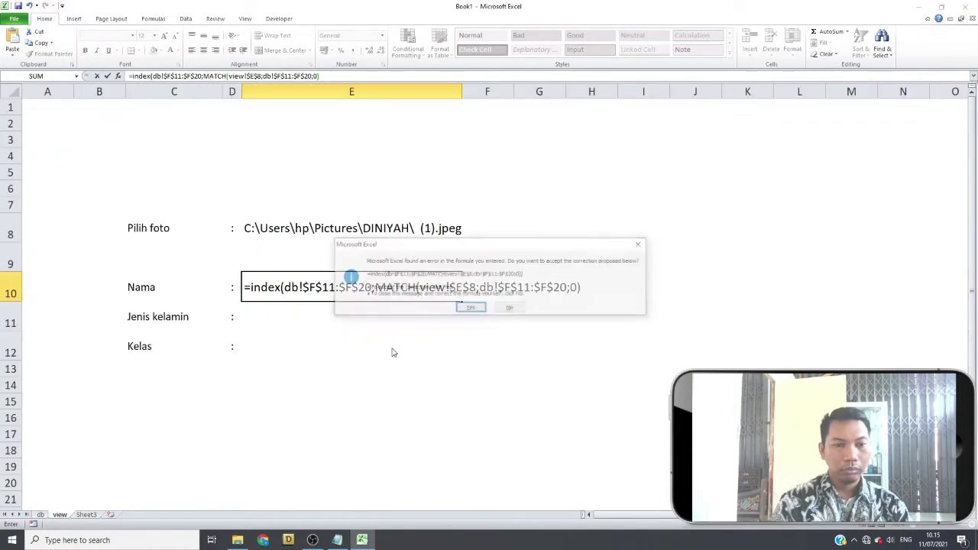
pyautogui.press('Return')
# - Change the Nama formula's result range from column F to column C so it shows Adriayan
pyautogui.click(351, 292)
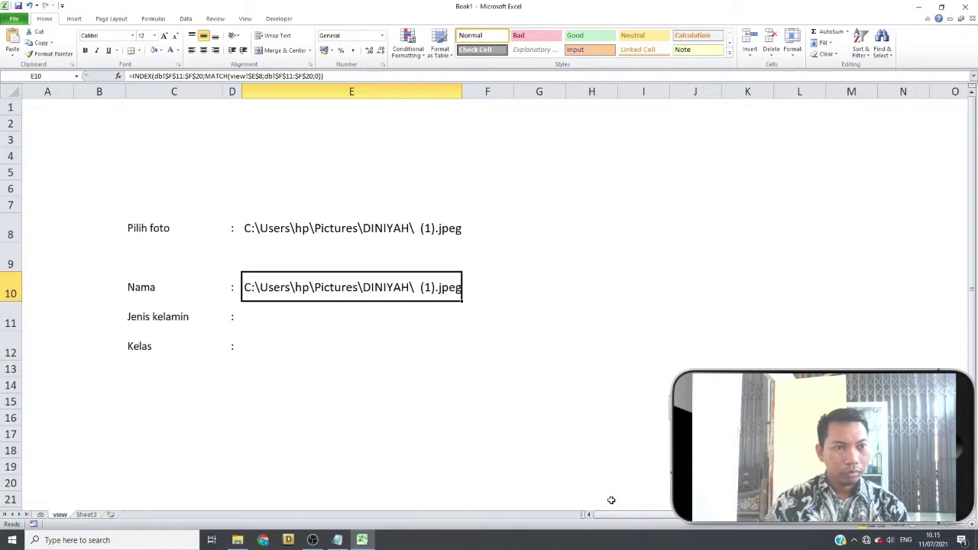
pyautogui.click(40, 516)
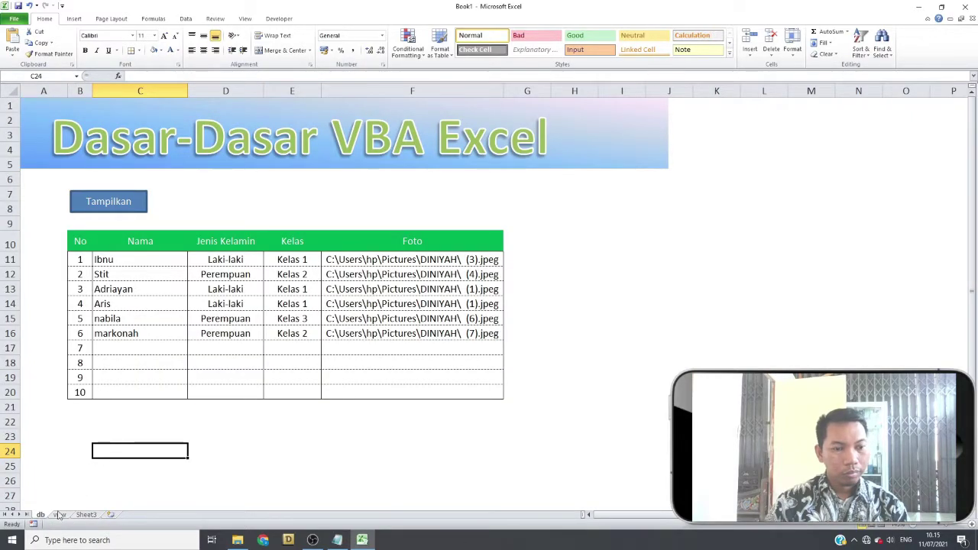
pyautogui.click(59, 515)
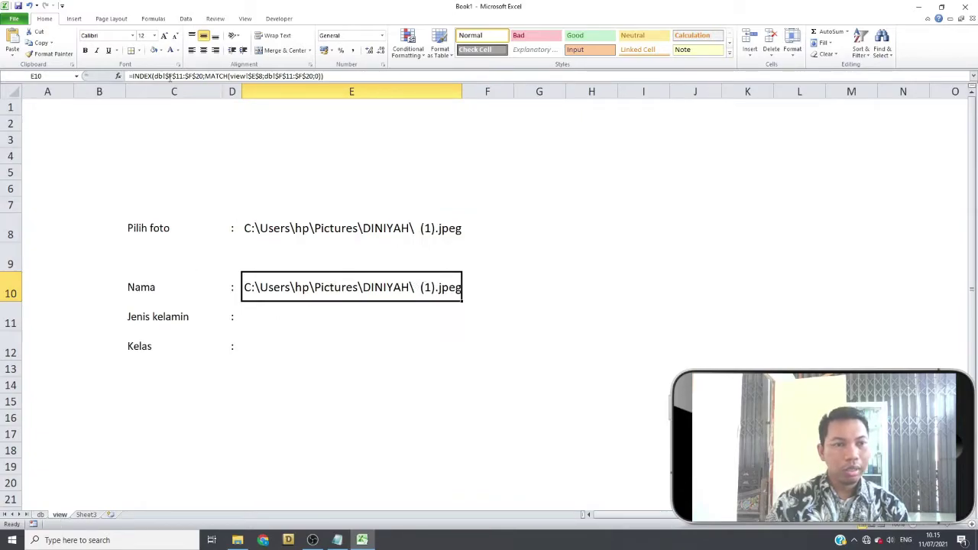
pyautogui.click(172, 77)
pyautogui.press('BackSpace')
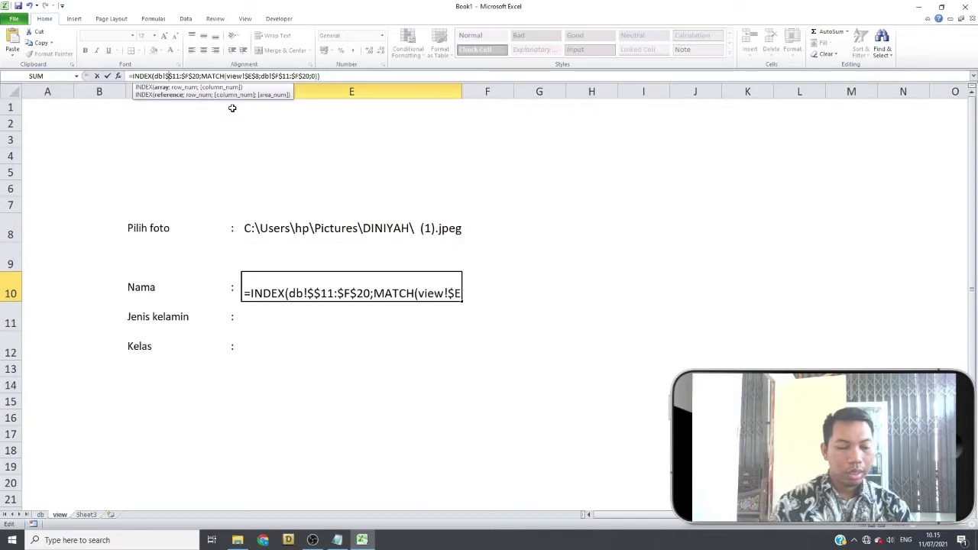
pyautogui.write('c')
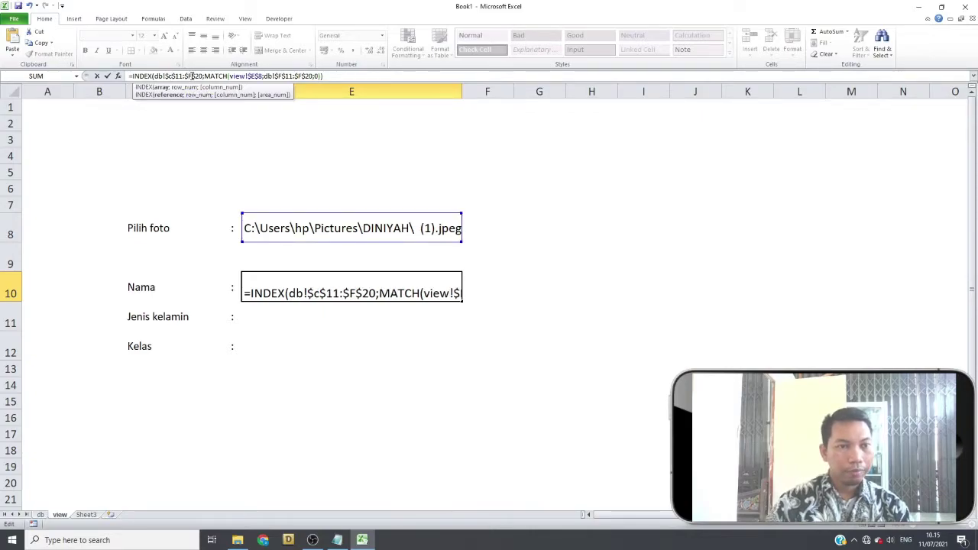
pyautogui.press('Return')
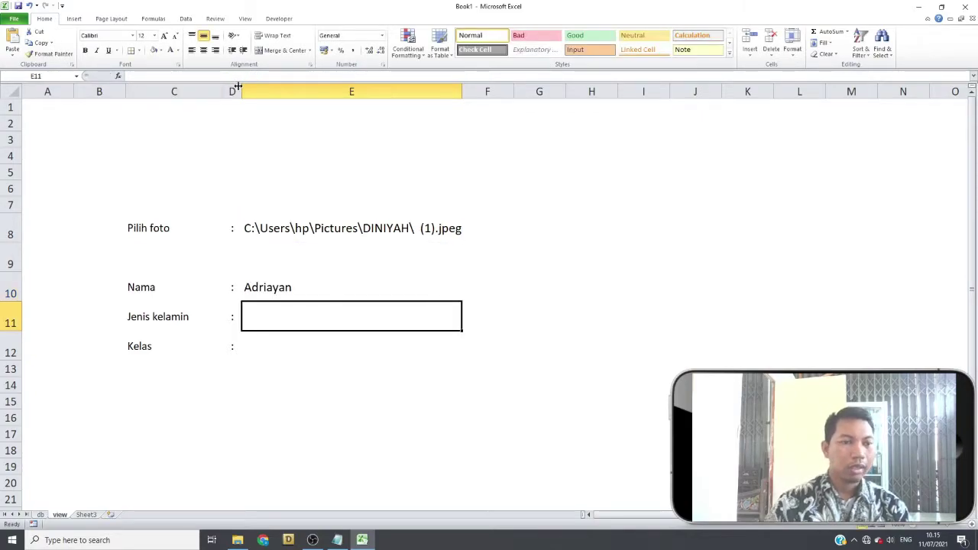
# - Begin the Jenis kelamin formula in E11 as =INDEX over the absolute db!$D$11:$D$20 range
pyautogui.click(299, 295)
pyautogui.click(294, 319)
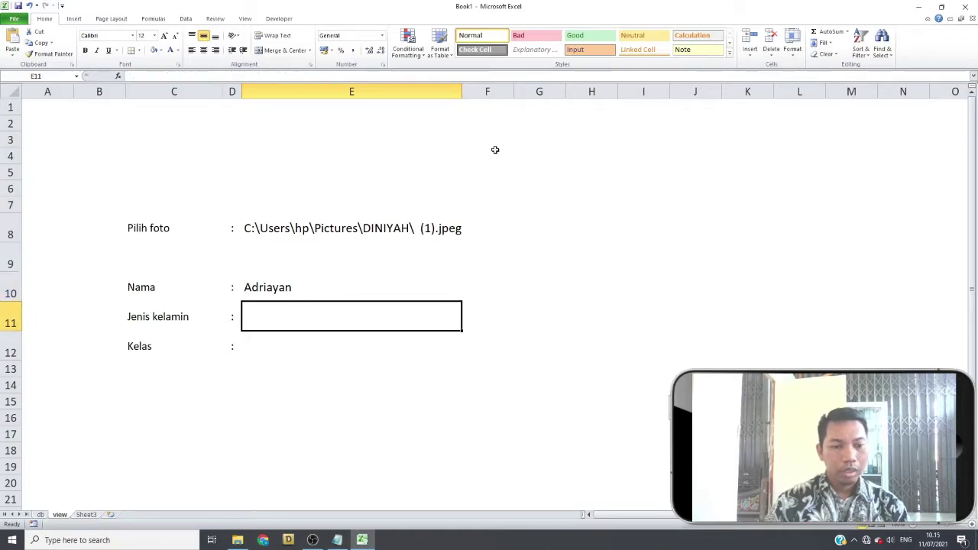
pyautogui.write('=index')
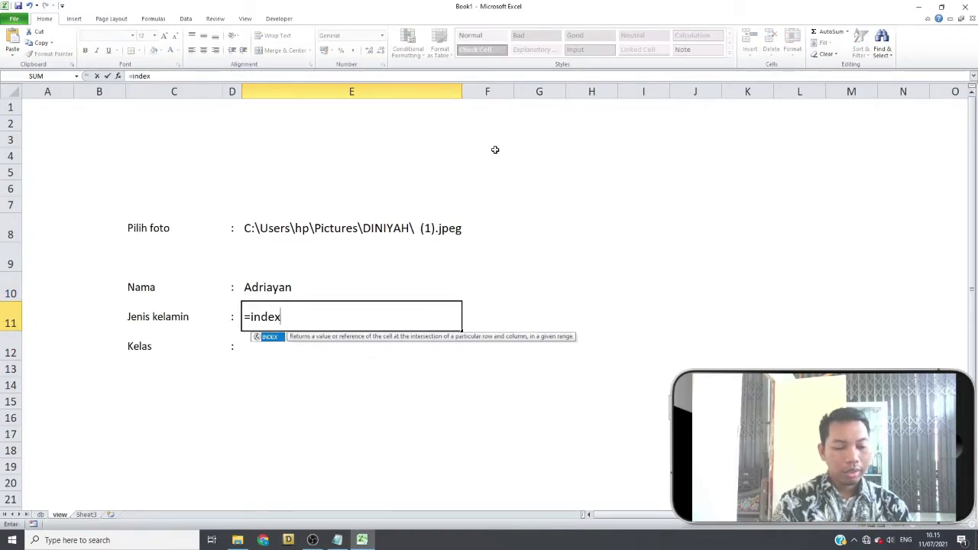
pyautogui.write('(')
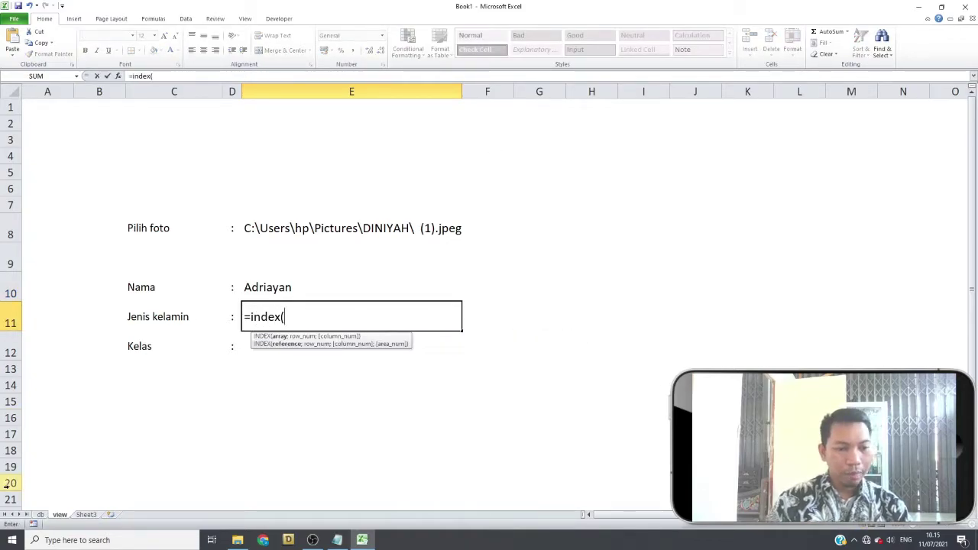
pyautogui.click(41, 514)
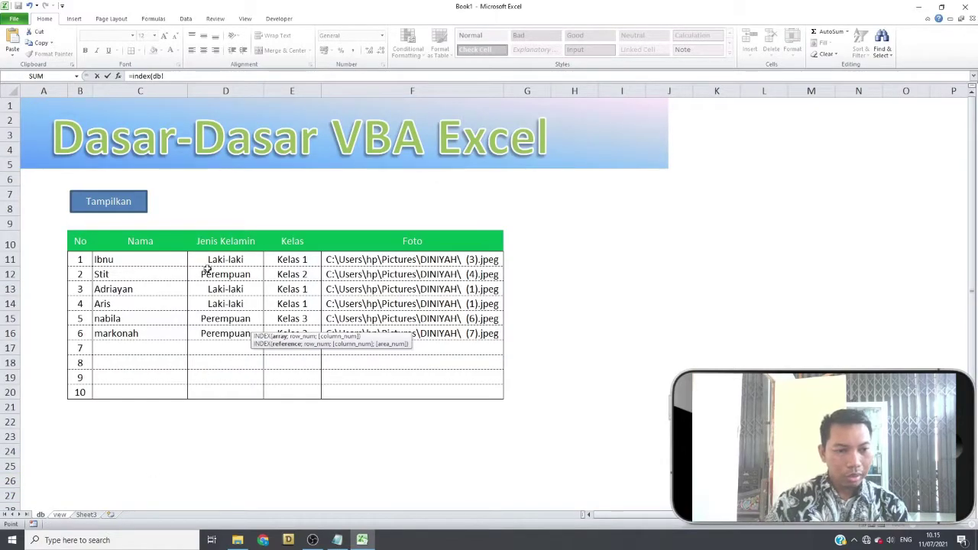
pyautogui.moveTo(217, 258); pyautogui.dragTo(214, 392)
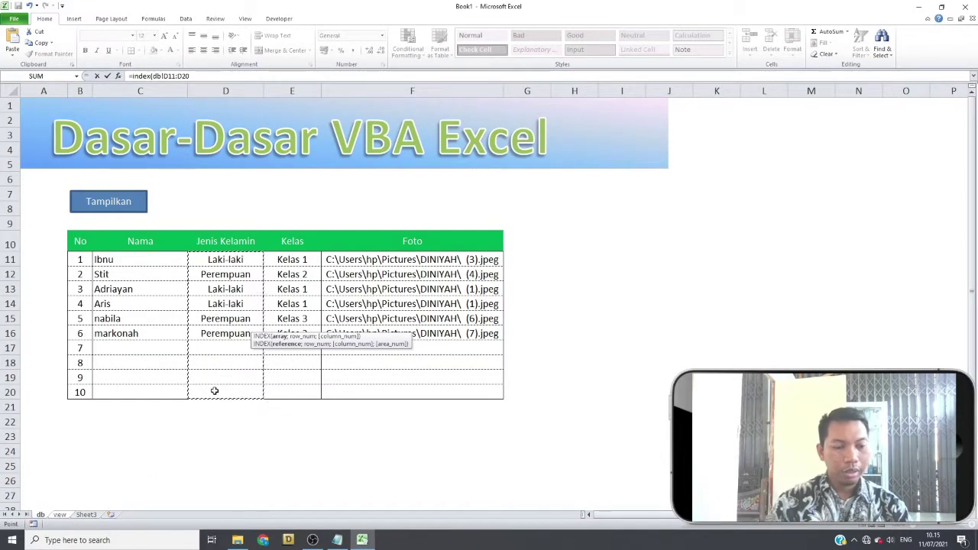
pyautogui.press('F4')
# - Complete it with MATCH(view!$E$8;db!$F$11:$F$20;0) and commit, showing Laki-laki
pyautogui.click(215, 77)
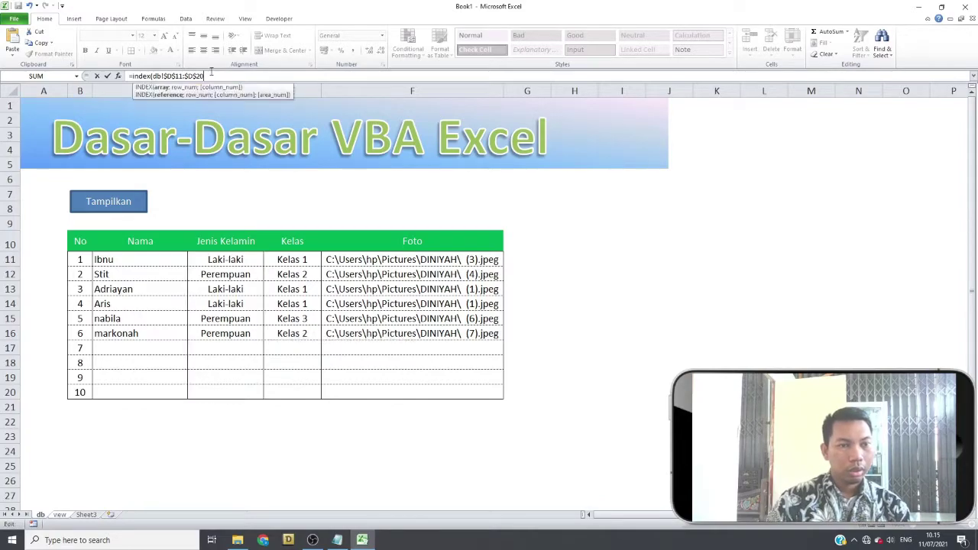
pyautogui.write(';')
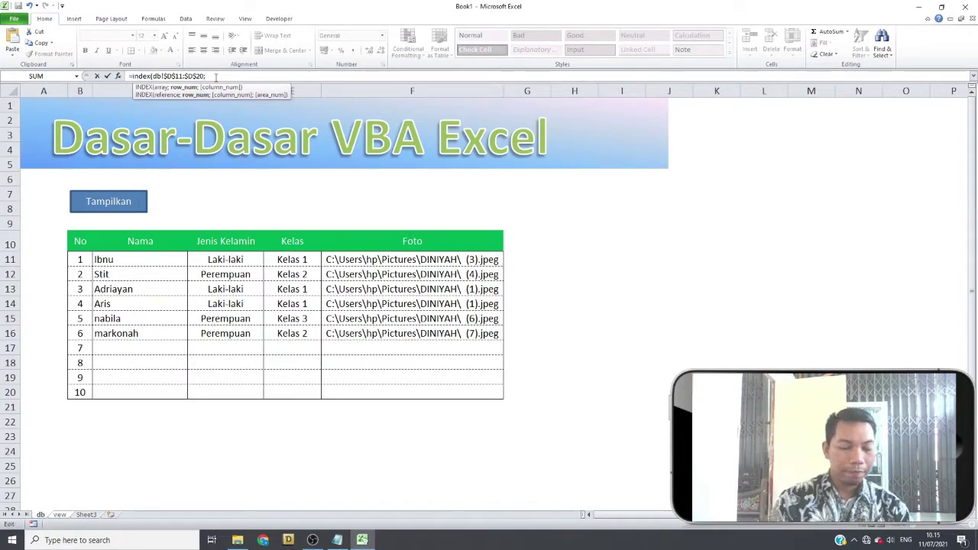
pyautogui.write('mat')
pyautogui.doubleClick(226, 97)
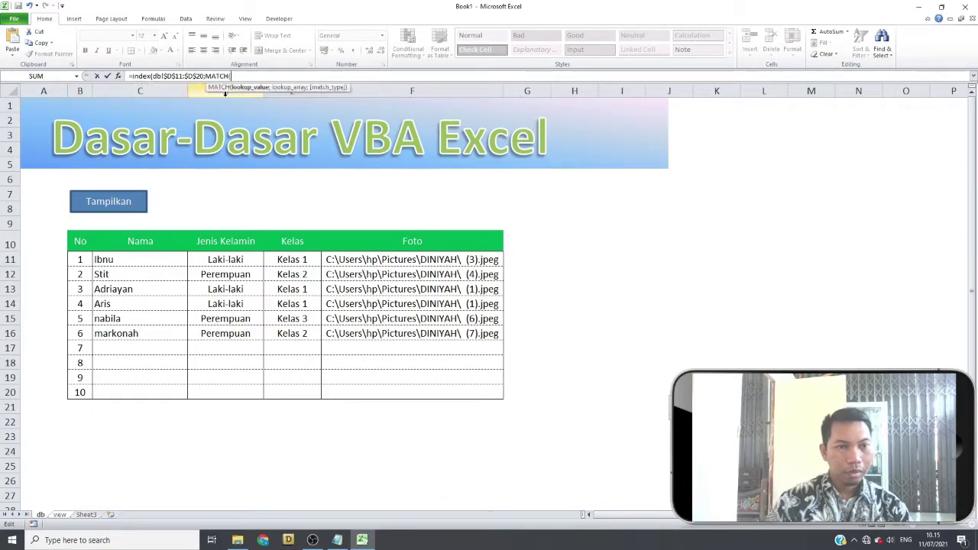
pyautogui.click(66, 515)
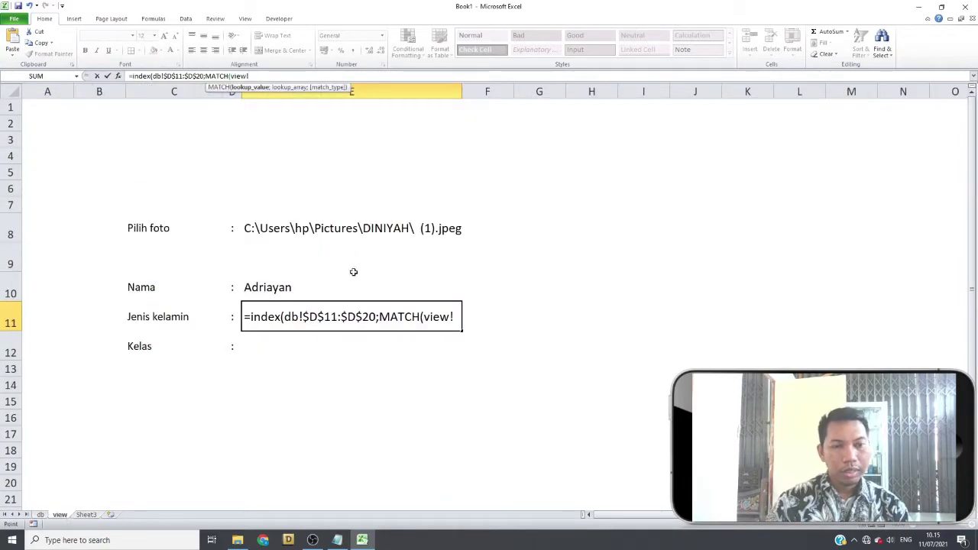
pyautogui.click(265, 235)
pyautogui.press('F4')
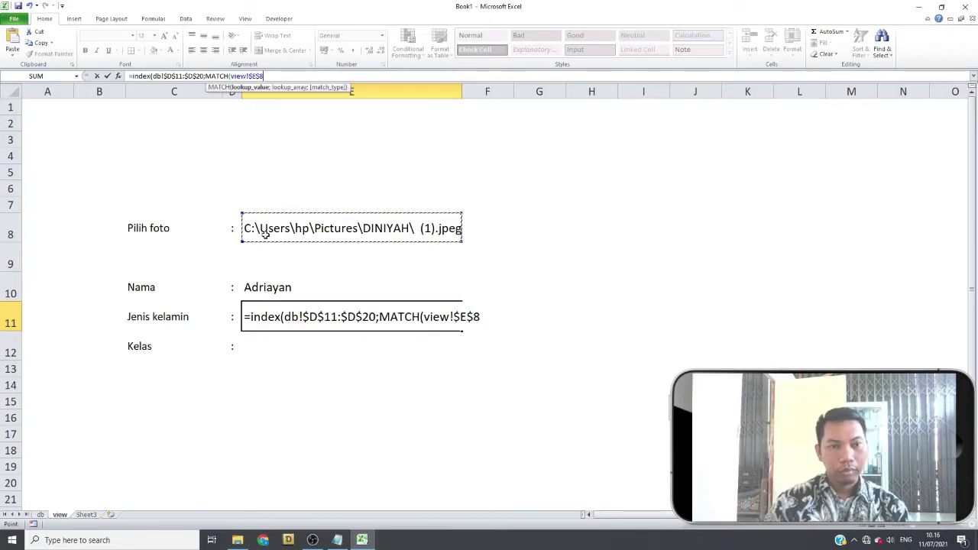
pyautogui.write(';')
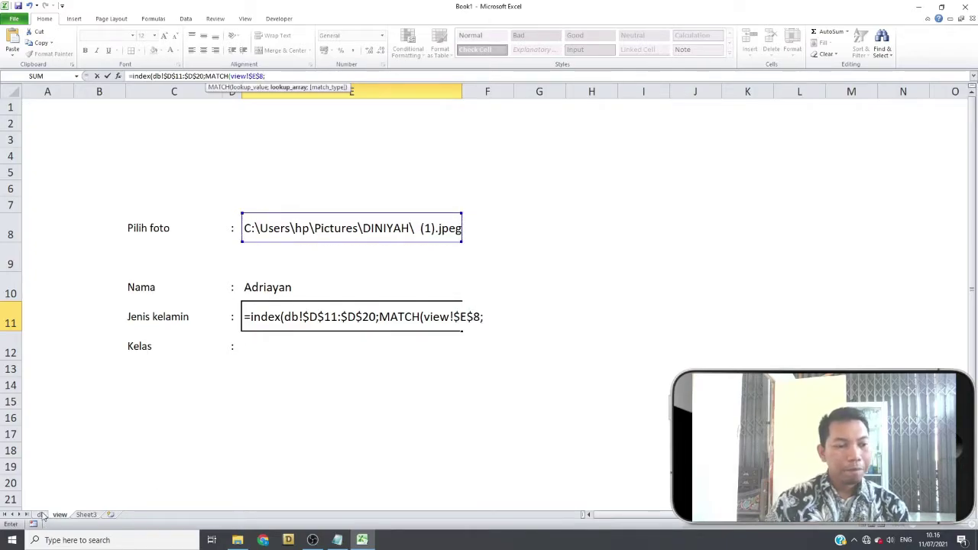
pyautogui.click(41, 515)
pyautogui.moveTo(361, 263); pyautogui.dragTo(368, 385)
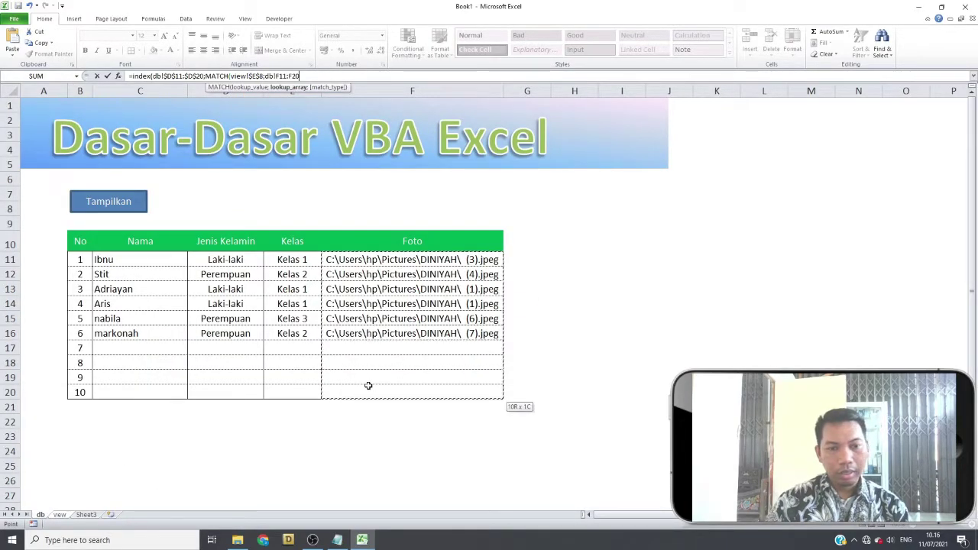
pyautogui.press('F4')
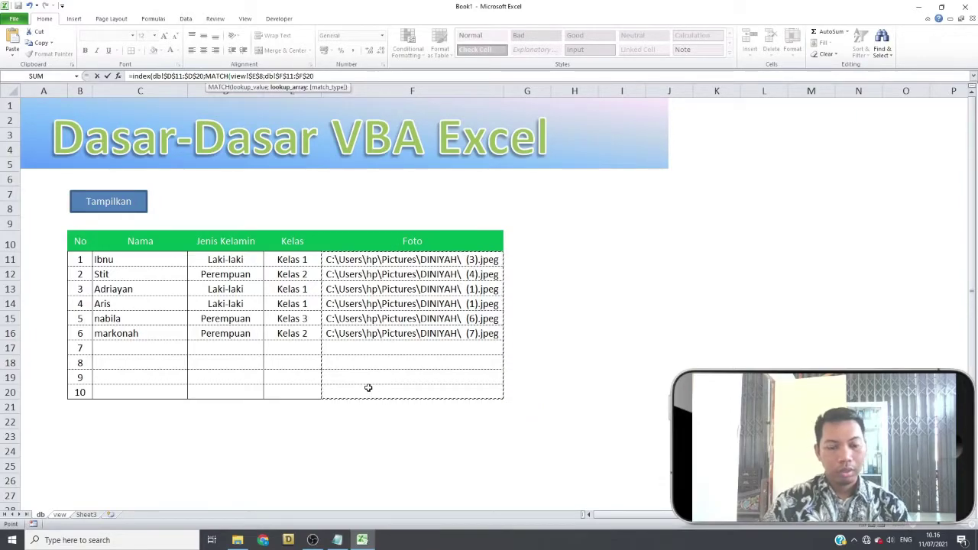
pyautogui.write(';0')
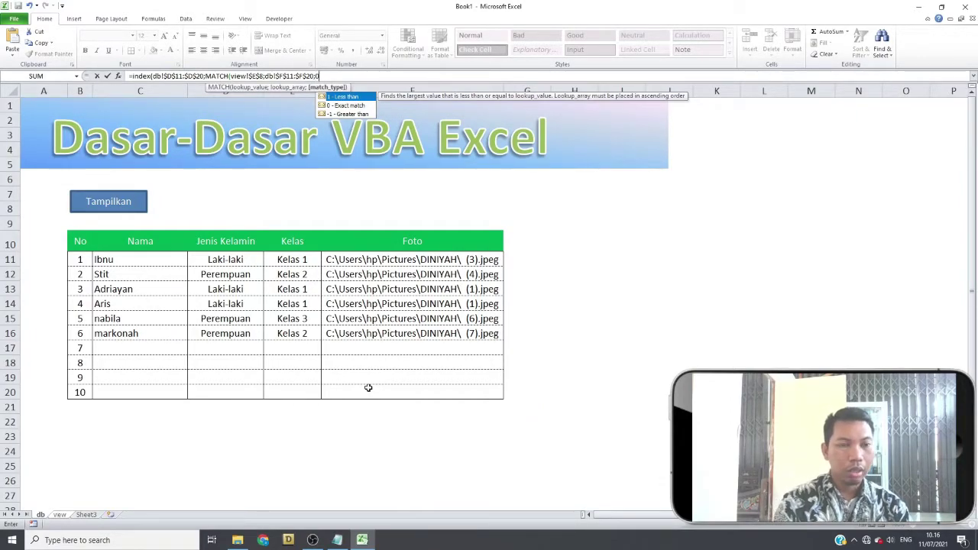
pyautogui.press('Return')
pyautogui.press('Return')
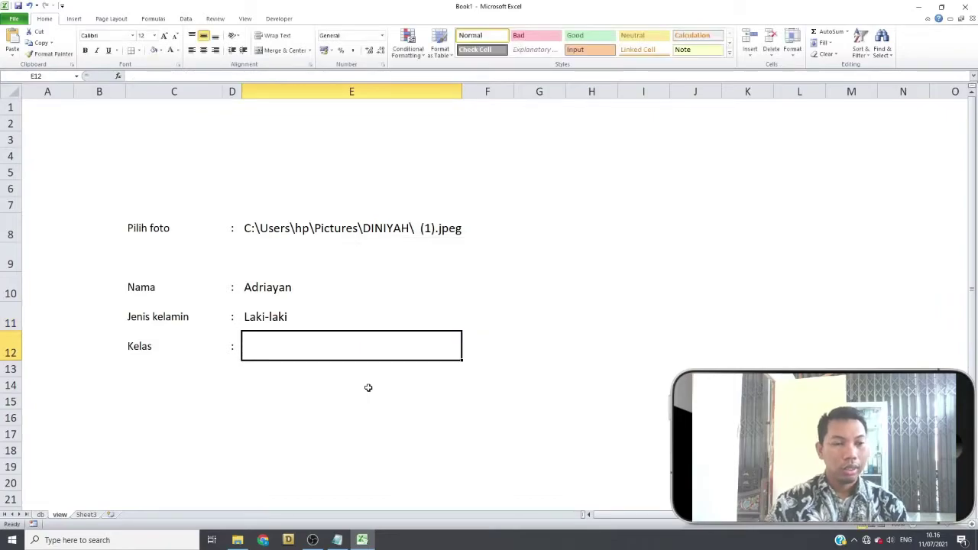
# - Copy the Jenis kelamin lookup formula from E11 into the Kelas cell E12
pyautogui.click(272, 318)
pyautogui.hotkey('ctrl', 'c')
pyautogui.click(317, 343)
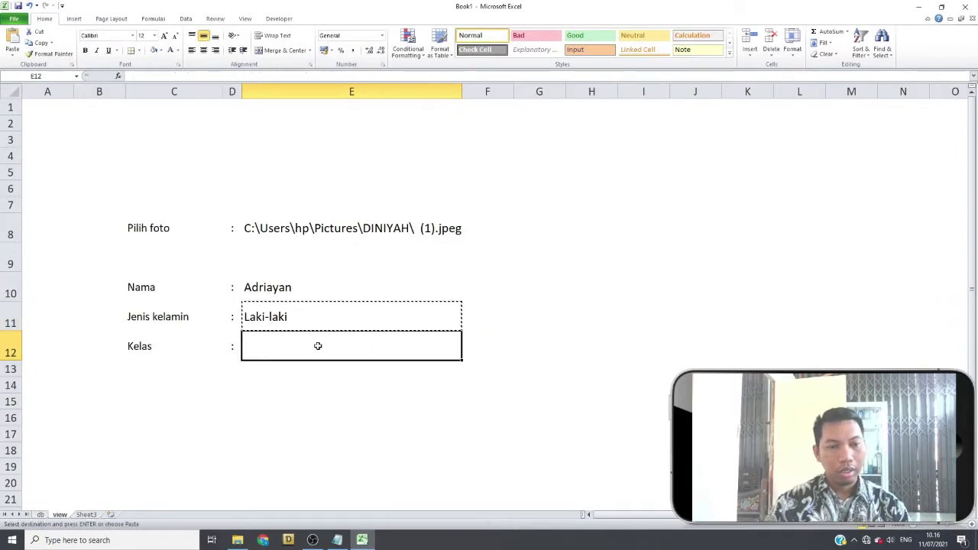
pyautogui.hotkey('ctrl', 'v')
# - Change E12's result range from $D$11:$D$20 to $E$11:$E$20 so it shows Kelas 1
pyautogui.click(172, 77)
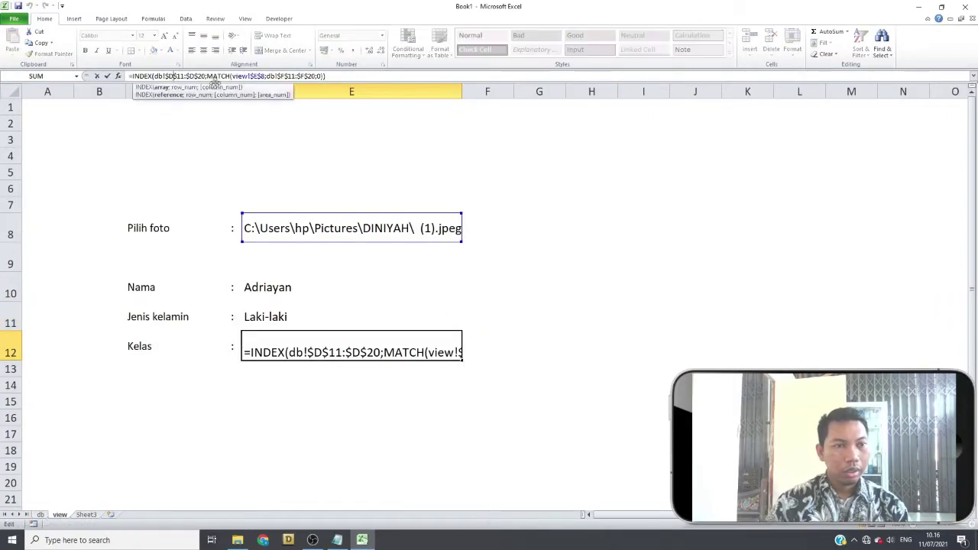
pyautogui.press('BackSpace')
pyautogui.write('e')
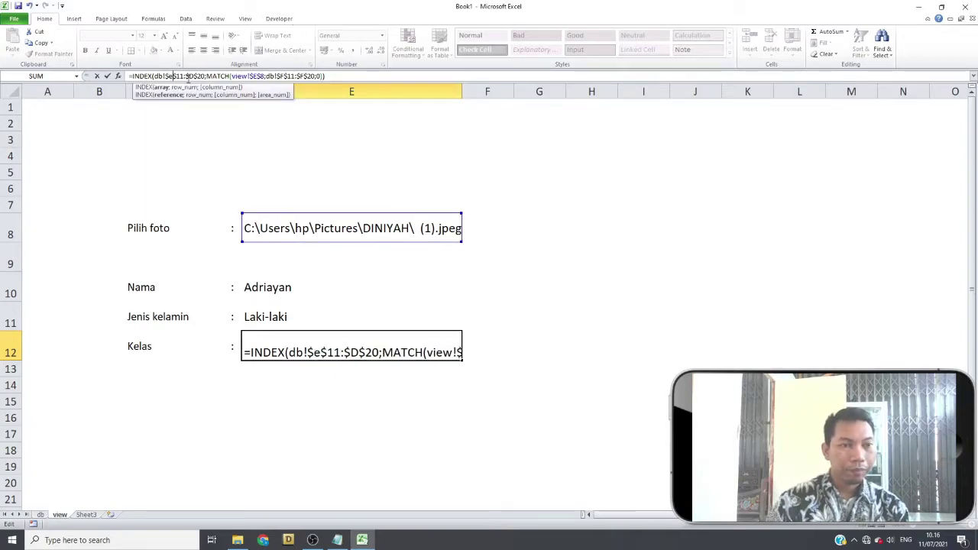
pyautogui.click(194, 76)
pyautogui.press('BackSpace')
pyautogui.write('E')
pyautogui.press('Return')
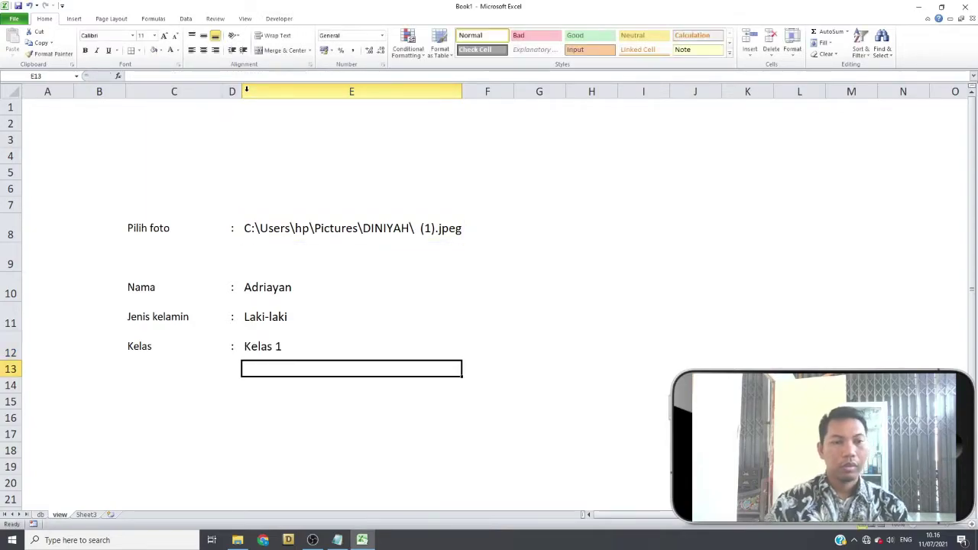
pyautogui.click(609, 247)
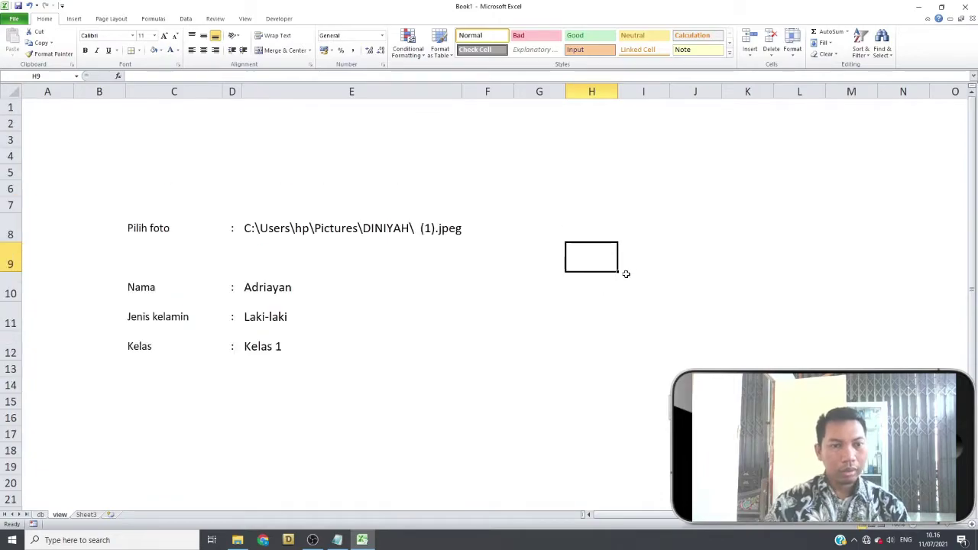
# - Fill the view panel B5:H17 with light blue
pyautogui.moveTo(112, 171); pyautogui.dragTo(587, 435)
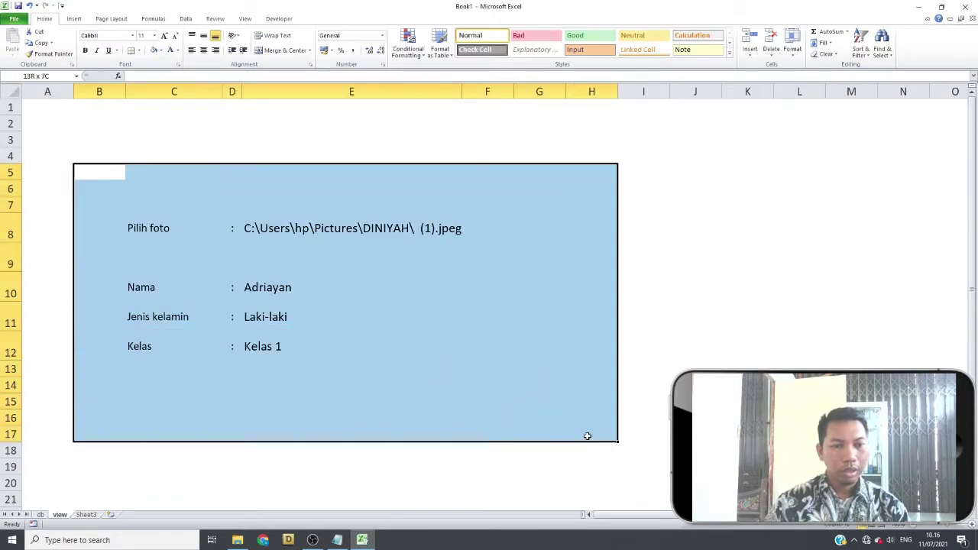
pyautogui.click(160, 50)
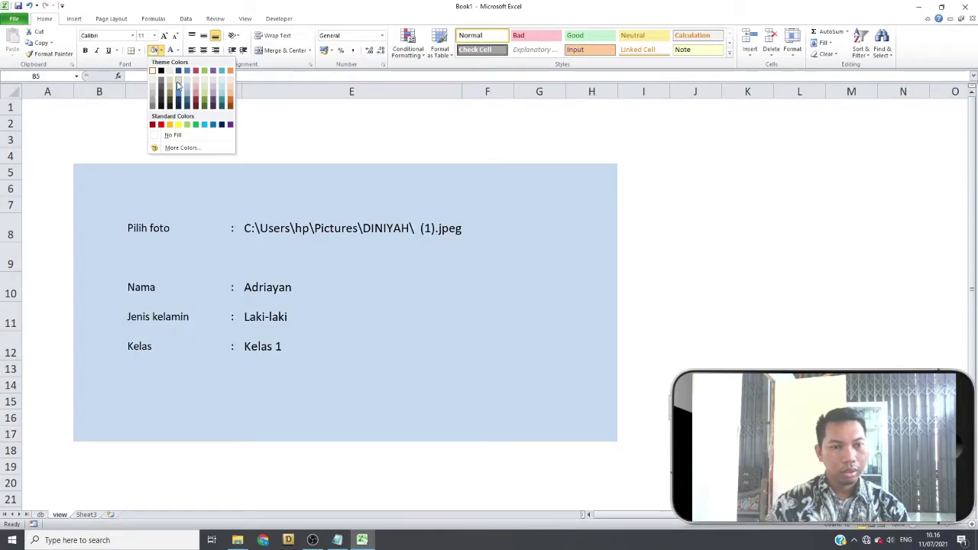
pyautogui.click(178, 85)
pyautogui.click(629, 155)
# - Draw a rectangle beside the student details with no outline and a light grey fill
pyautogui.click(74, 19)
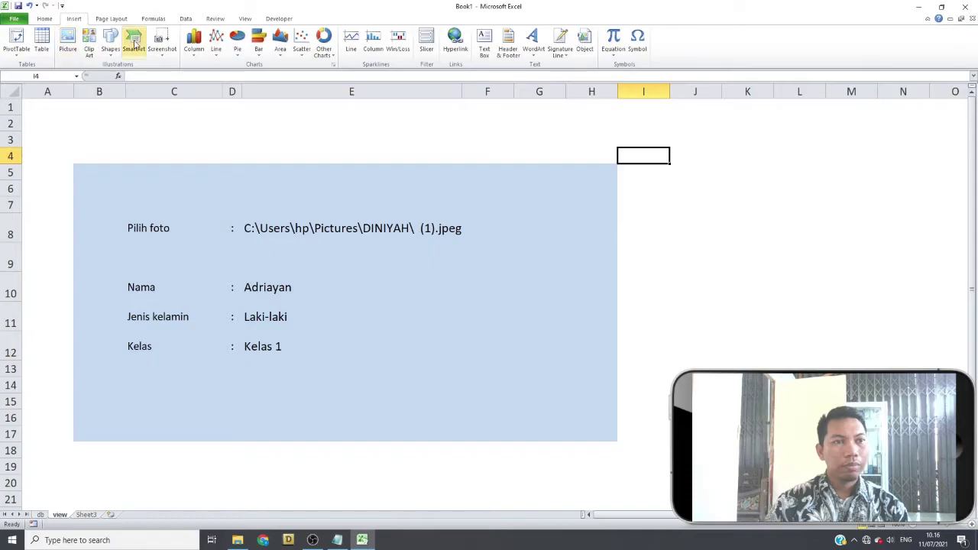
pyautogui.click(111, 42)
pyautogui.moveTo(454, 302); pyautogui.dragTo(533, 407)
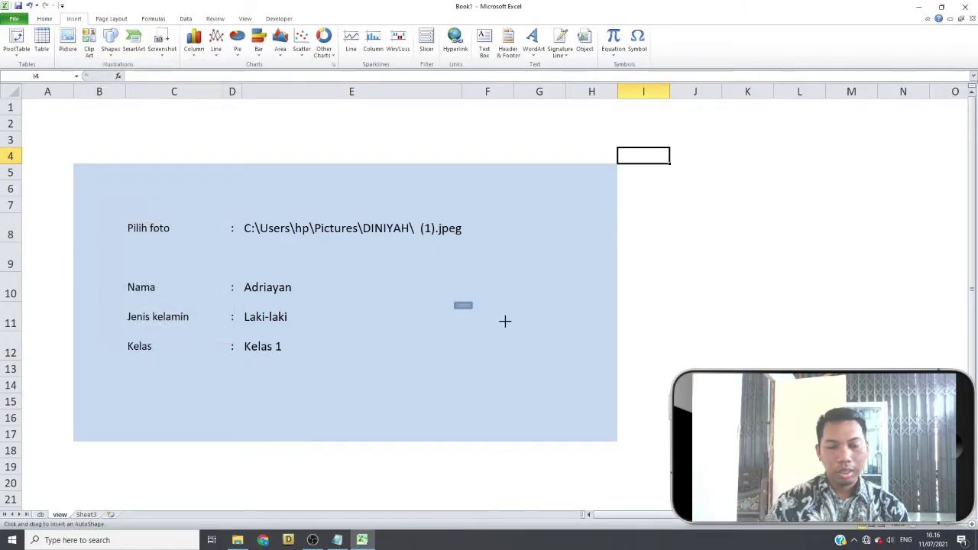
pyautogui.moveTo(493, 354)
pyautogui.mouseDown()
pyautogui.moveTo(518, 354)
pyautogui.moveTo(516, 329)
pyautogui.mouseUp()
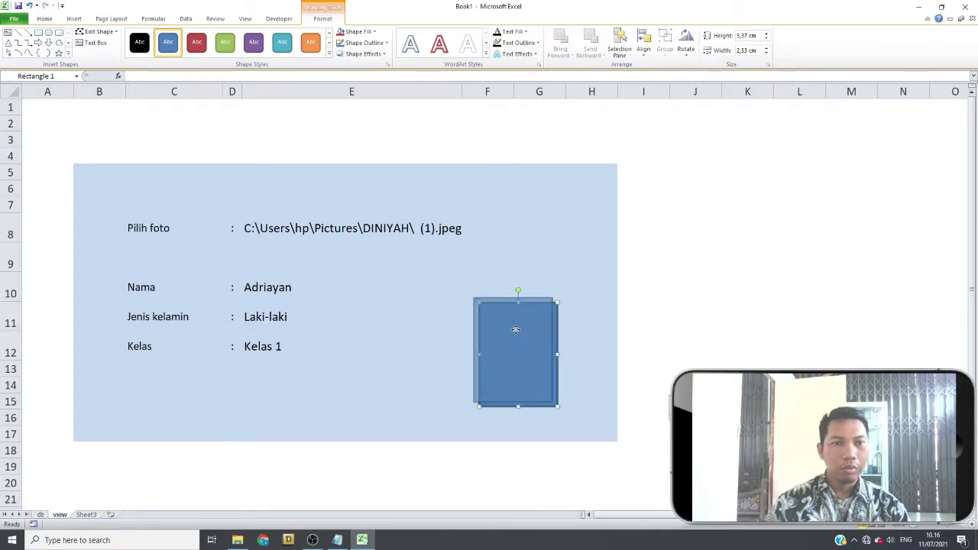
pyautogui.click(365, 43)
pyautogui.click(359, 138)
pyautogui.click(373, 31)
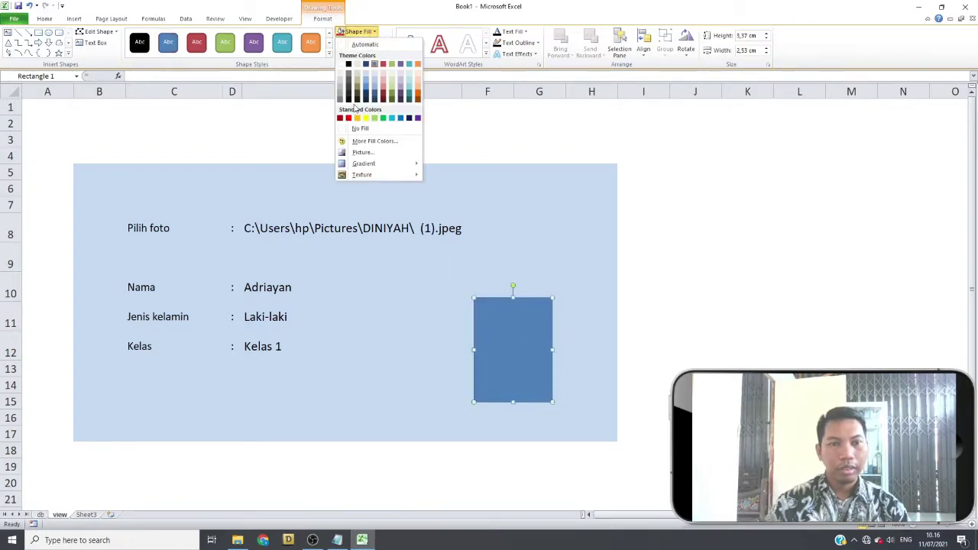
pyautogui.click(343, 86)
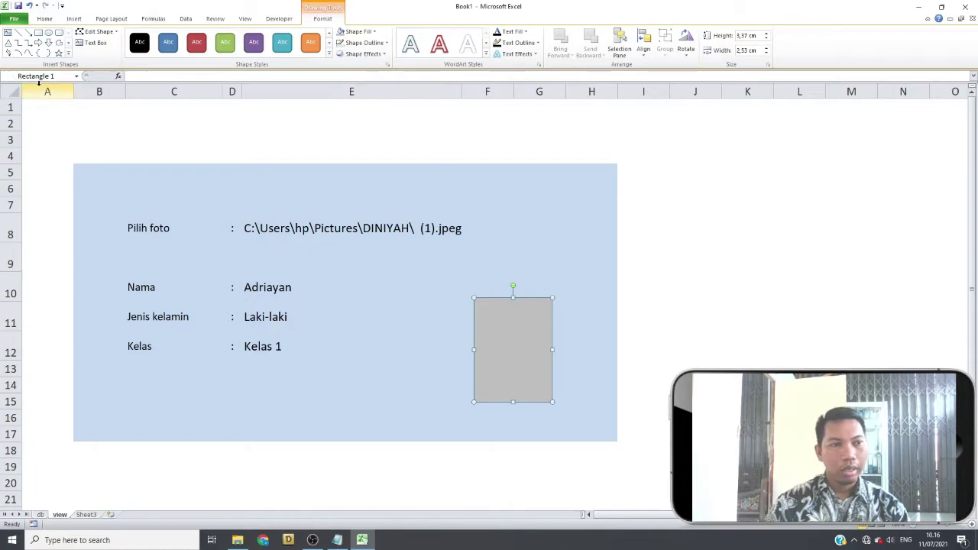
# - Rename the rectangle GAMBAR in the Name Box
pyautogui.click(48, 77)
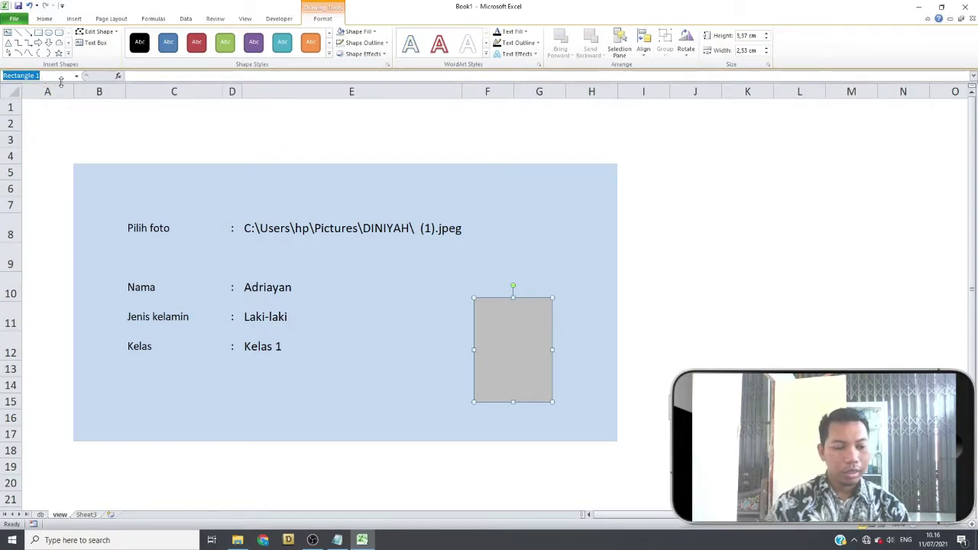
pyautogui.write('GAMBAR')
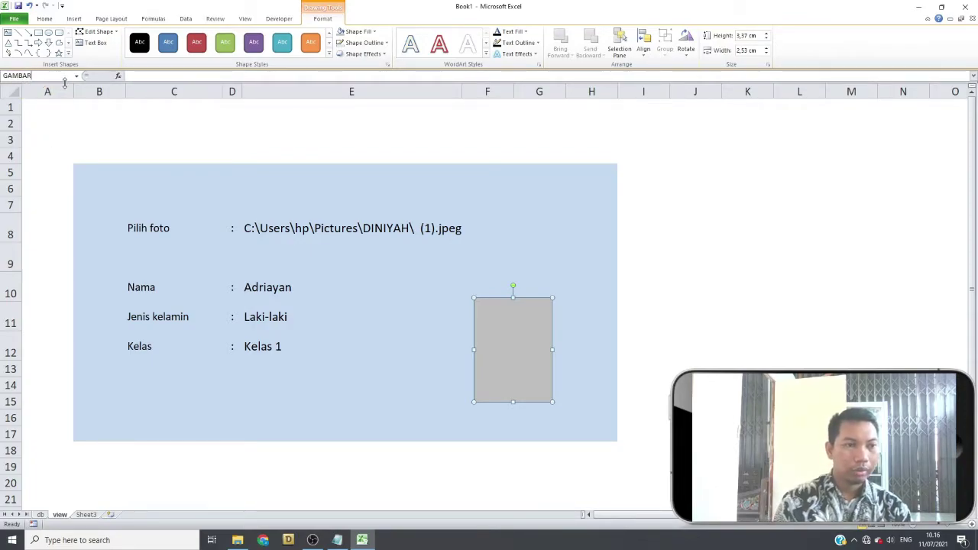
pyautogui.press('Return')
pyautogui.click(648, 152)
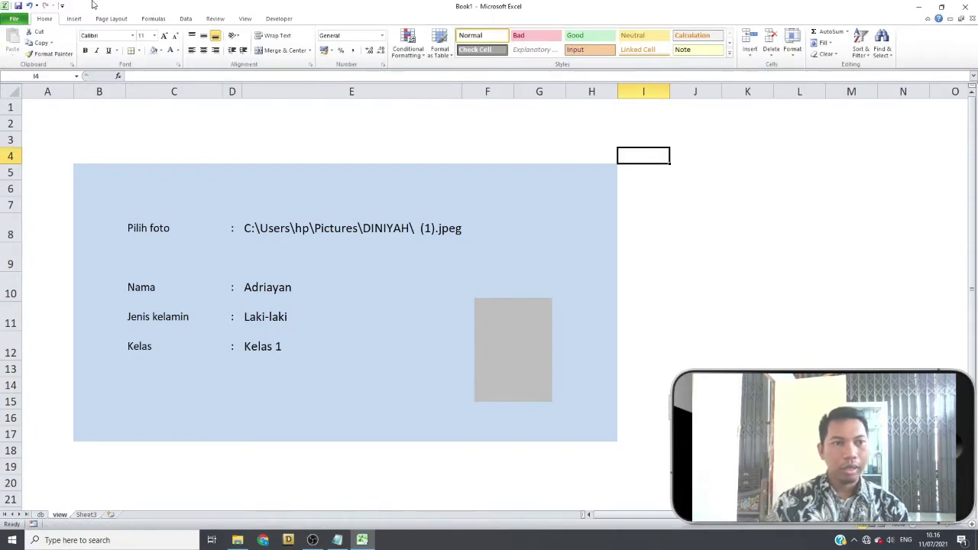
pyautogui.click(277, 19)
# - Open the VBA editor with the view sheet's code window
pyautogui.click(6, 47)
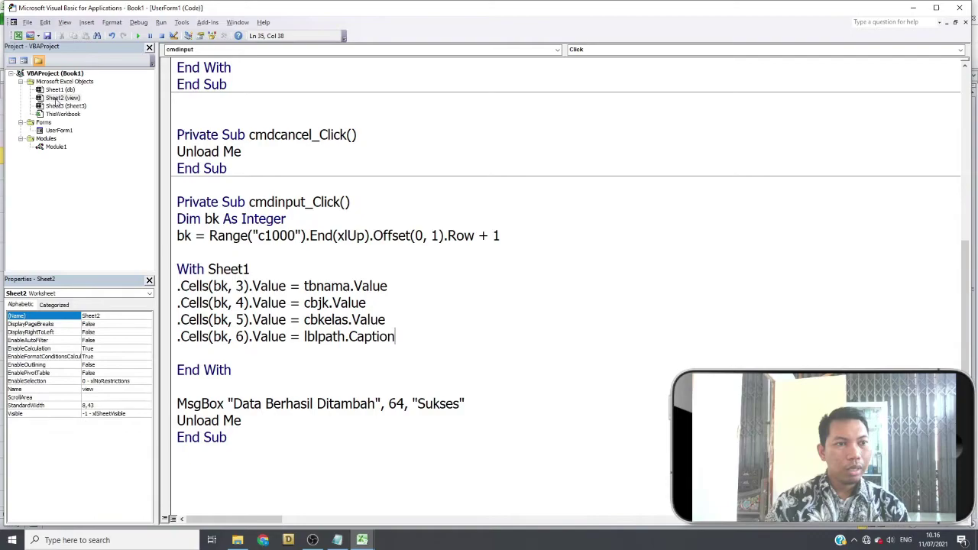
pyautogui.doubleClick(55, 99)
pyautogui.moveTo(361, 539)
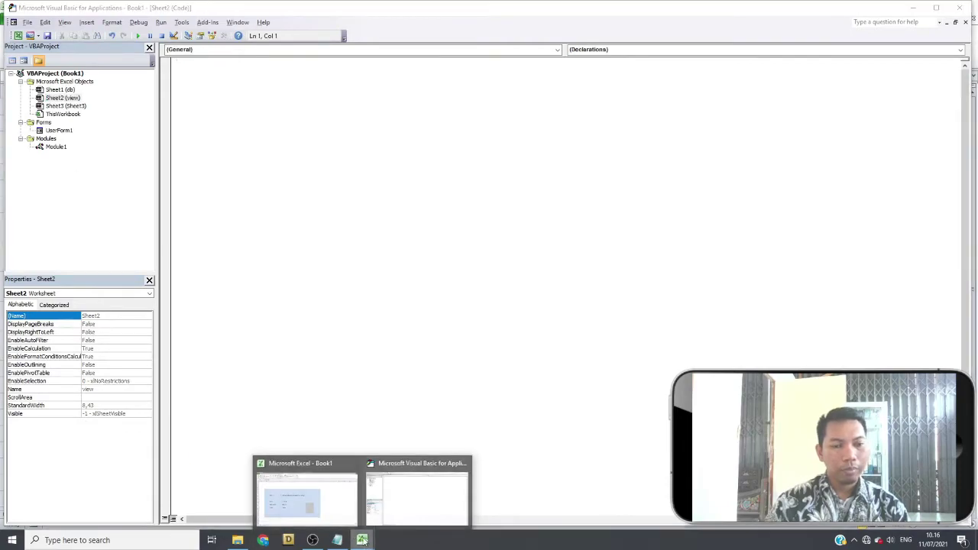
pyautogui.click(306, 489)
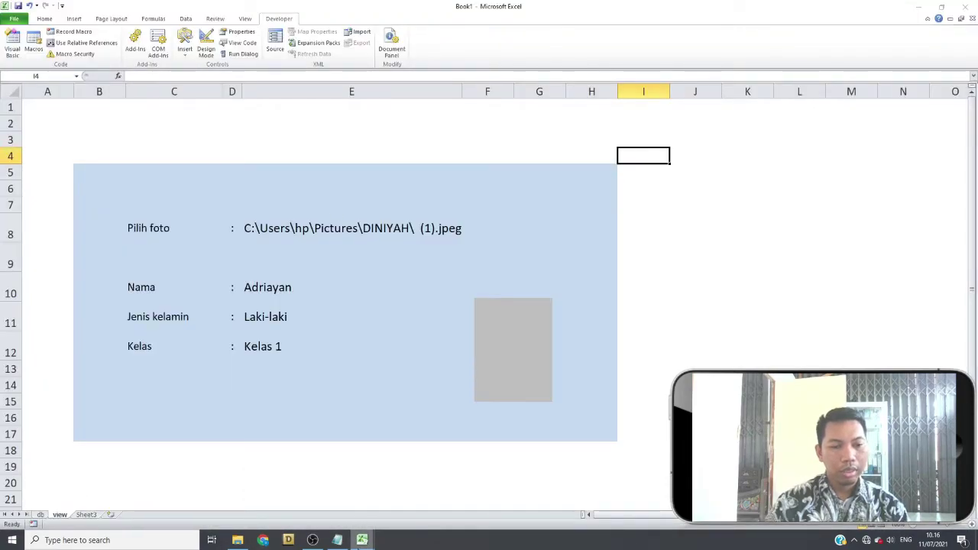
pyautogui.click(393, 504)
# - Copy the If Target.Address … End If block from the Upload Foto notes
pyautogui.click(334, 543)
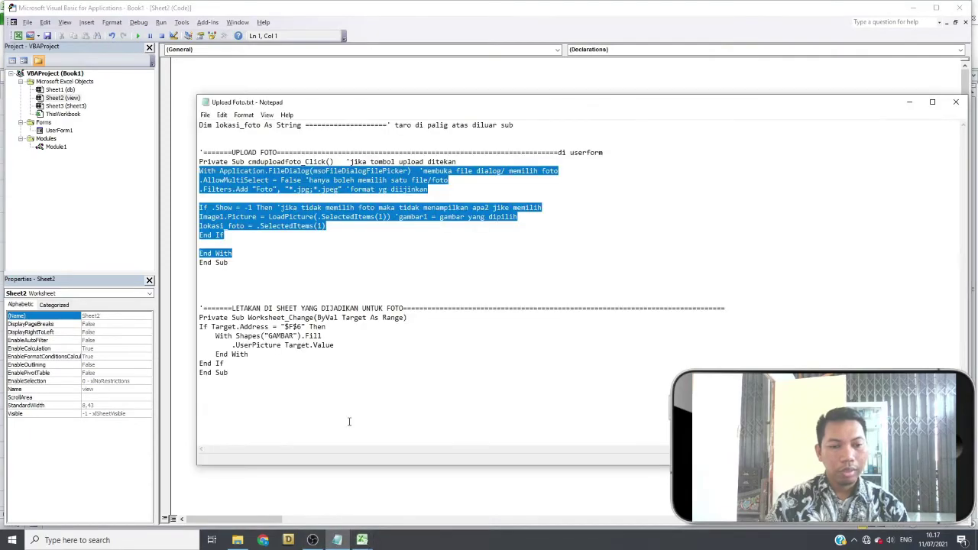
pyautogui.moveTo(229, 373); pyautogui.dragTo(190, 328)
pyautogui.hotkey('ctrl', 'c')
pyautogui.moveTo(239, 366); pyautogui.dragTo(176, 328)
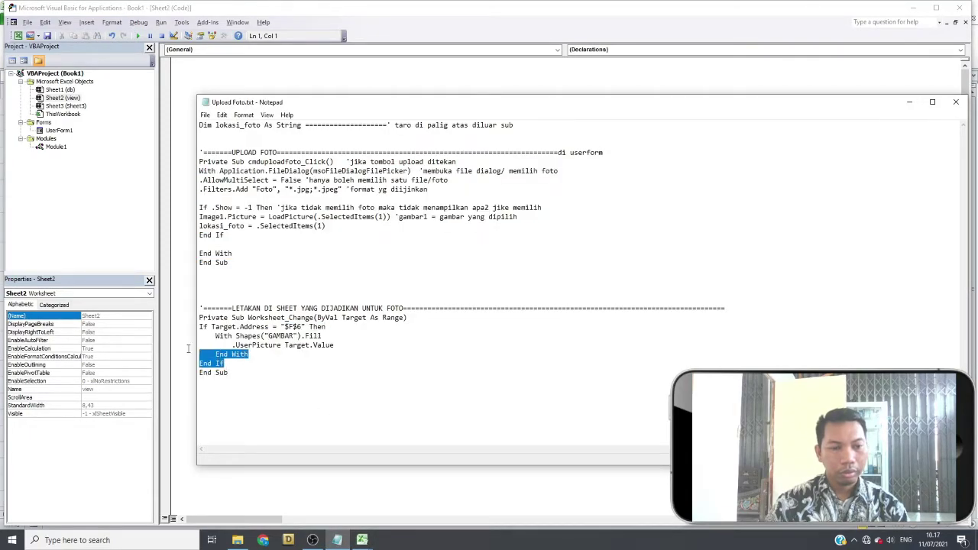
# - Create a Worksheet SelectionChange procedure in the view sheet's code
pyautogui.moveTo(363, 539)
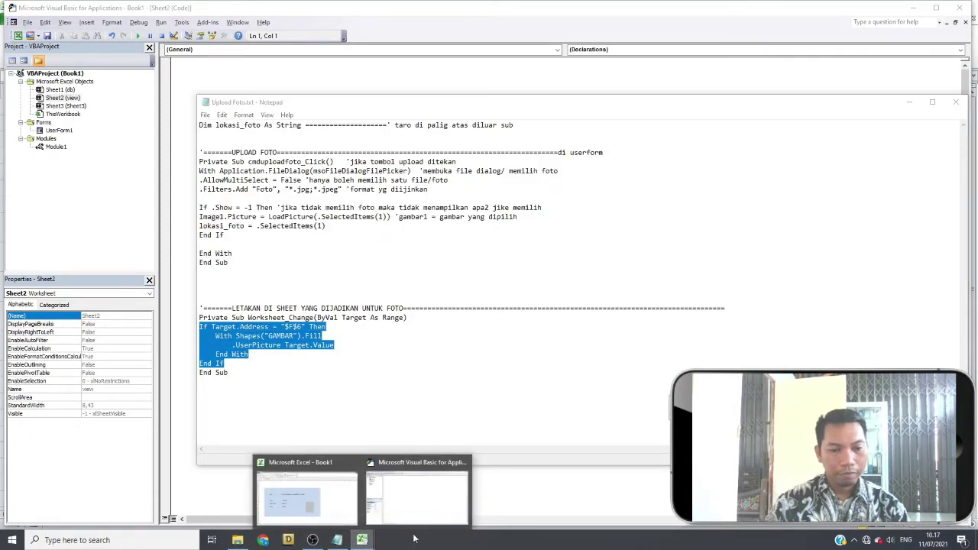
pyautogui.click(393, 504)
pyautogui.click(294, 51)
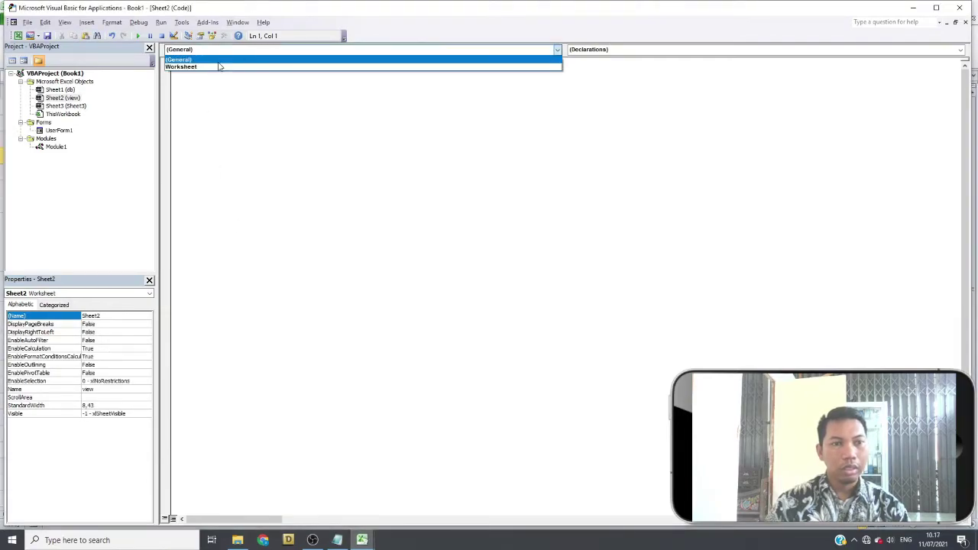
pyautogui.click(220, 67)
pyautogui.click(605, 50)
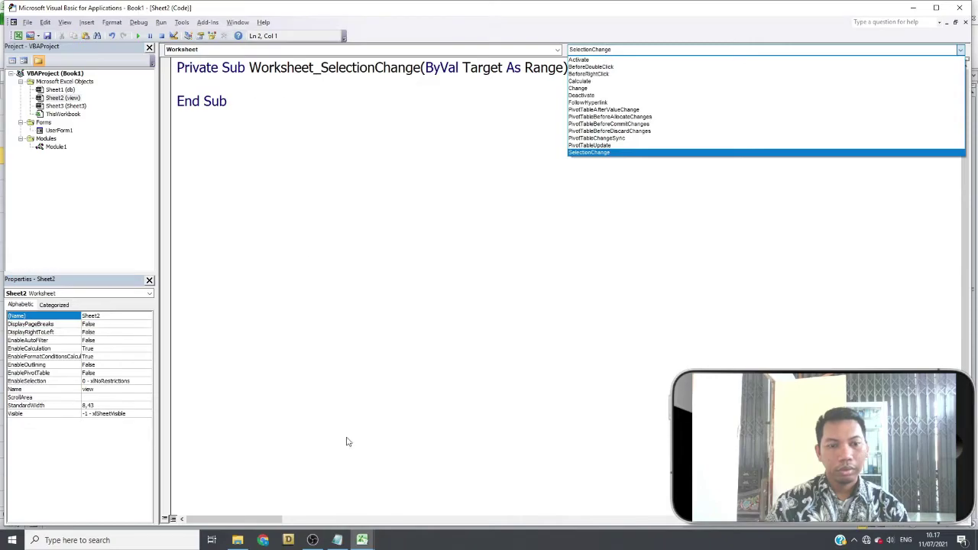
# - Paste the copied If block, which loads a picture into GAMBAR for $F$6, into the procedure
pyautogui.moveTo(362, 540)
pyautogui.click(350, 524)
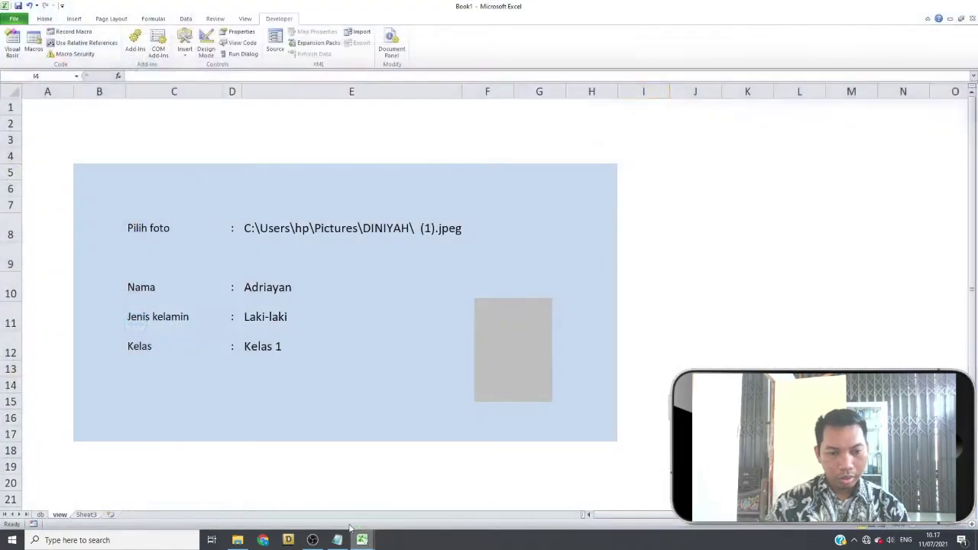
pyautogui.click(339, 540)
pyautogui.click(338, 539)
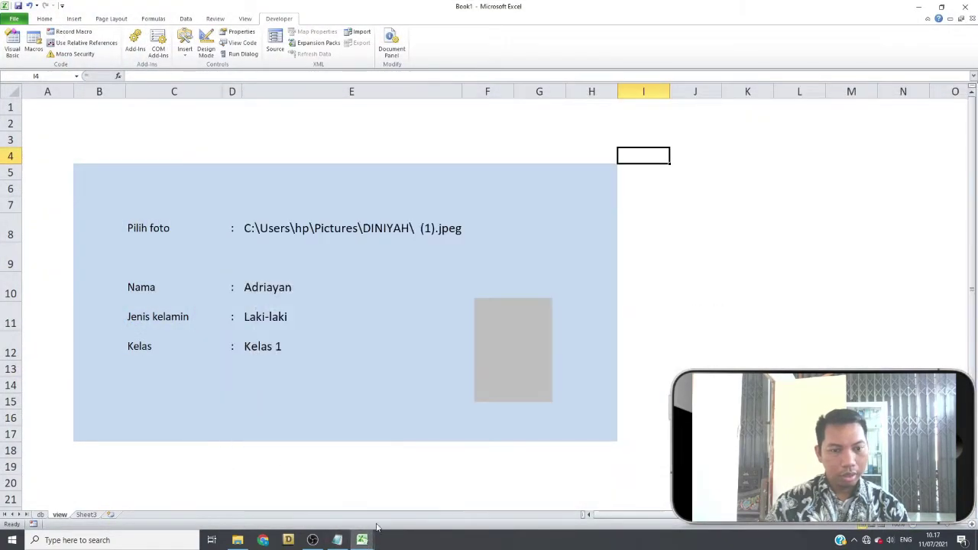
pyautogui.moveTo(363, 540)
pyautogui.click(398, 504)
pyautogui.hotkey('ctrl', 'v')
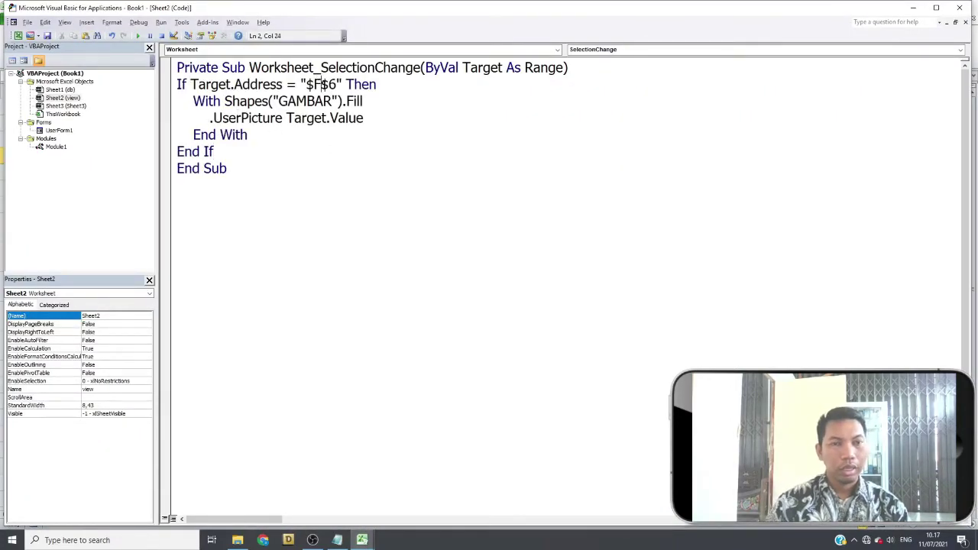
pyautogui.moveTo(321, 84); pyautogui.dragTo(336, 85)
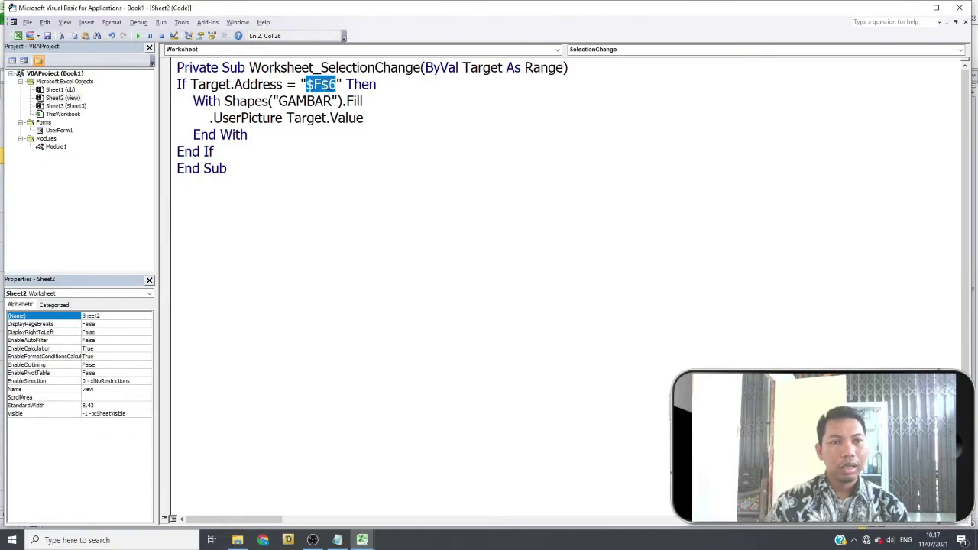
pyautogui.click(361, 541)
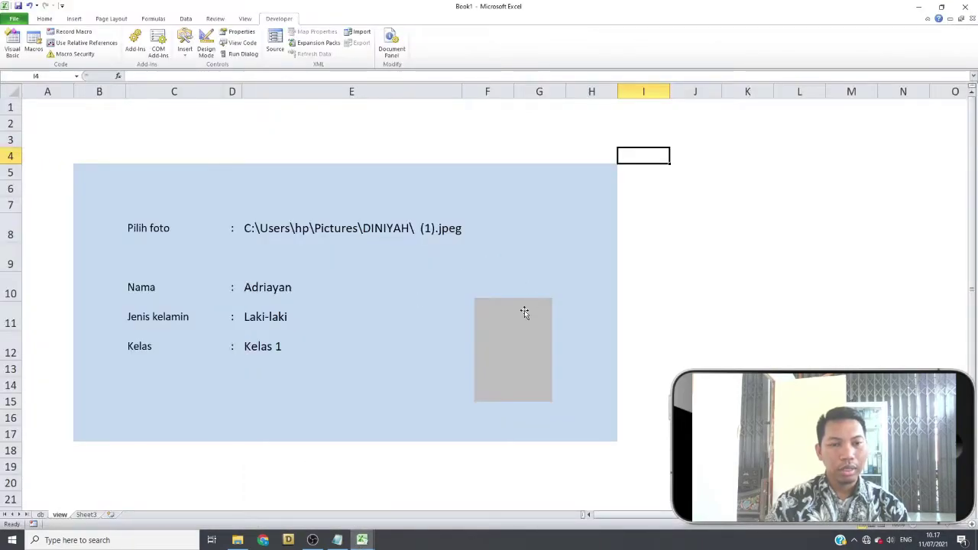
# - Select E8 on the view sheet and reopen the view sheet's macro code
pyautogui.click(243, 234)
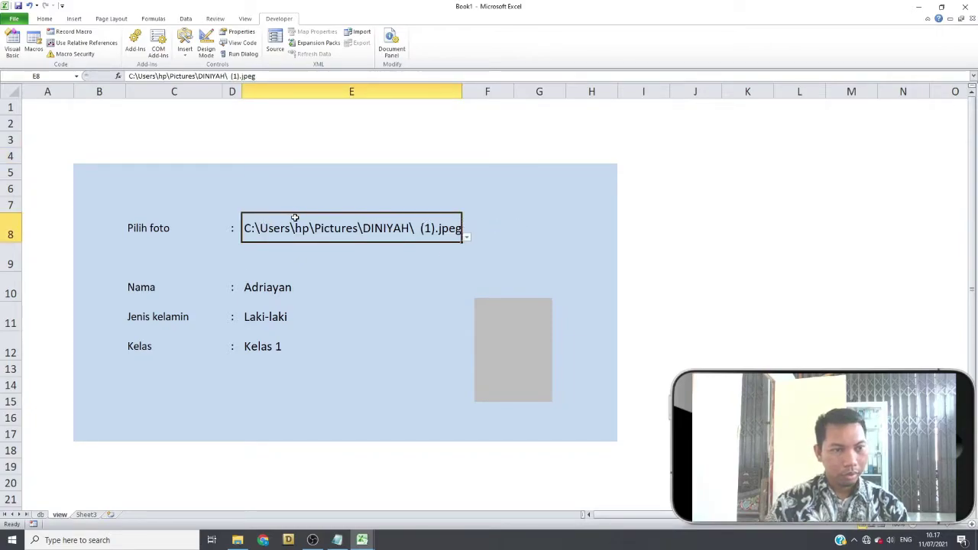
pyautogui.moveTo(361, 540)
pyautogui.click(413, 493)
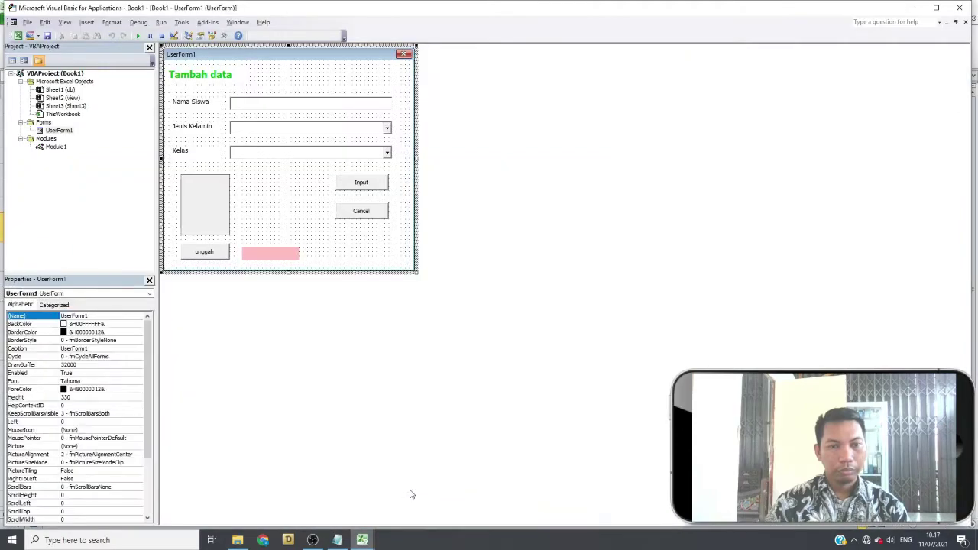
pyautogui.click(322, 506)
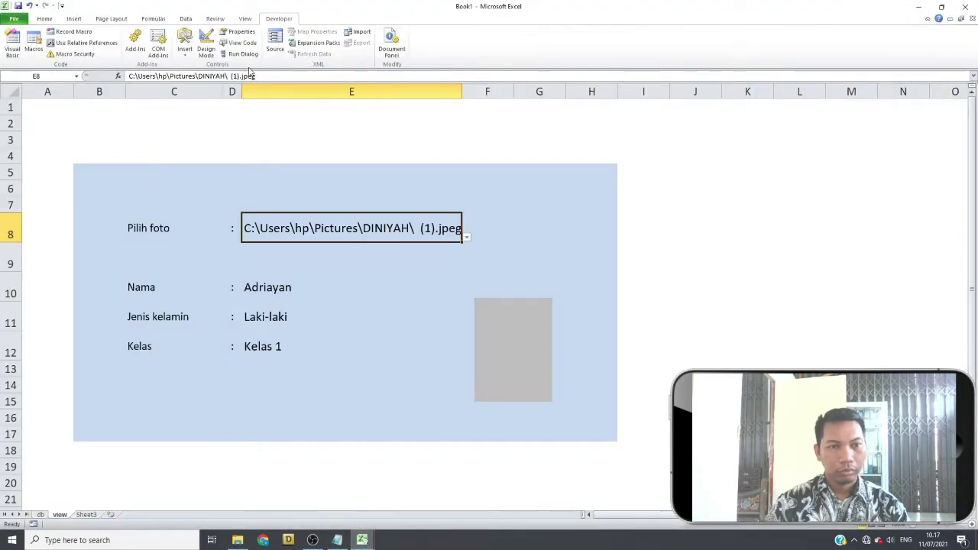
pyautogui.moveTo(376, 540)
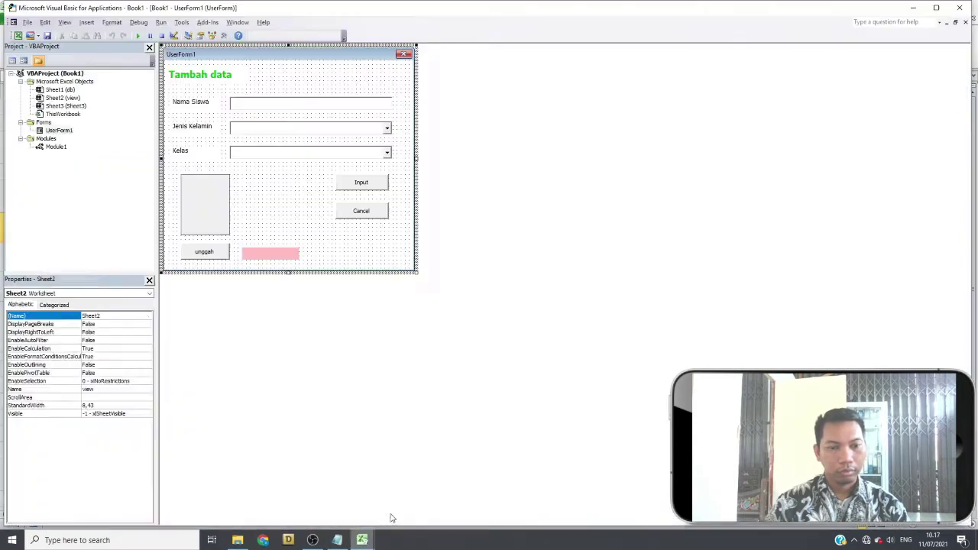
pyautogui.click(417, 493)
pyautogui.doubleClick(58, 89)
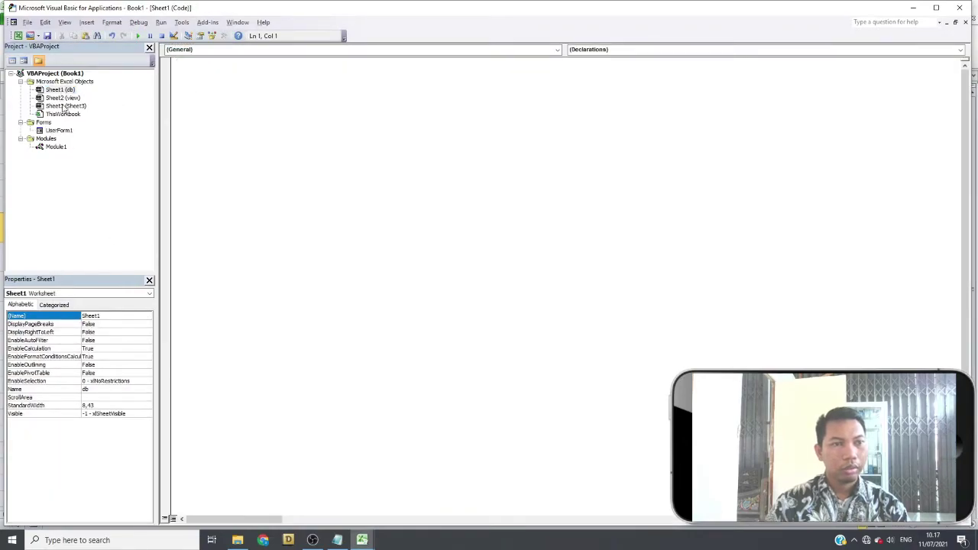
pyautogui.doubleClick(60, 99)
# - Change the macro's watched address from $F$6 to $E$8 and save with Ctrl+S
pyautogui.click(315, 85)
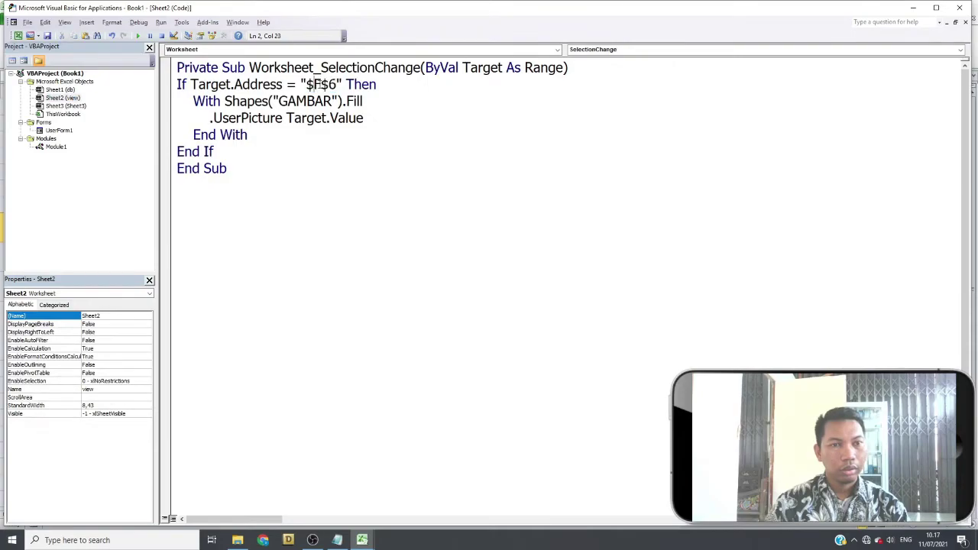
pyautogui.press('BackSpace')
pyautogui.write('E')
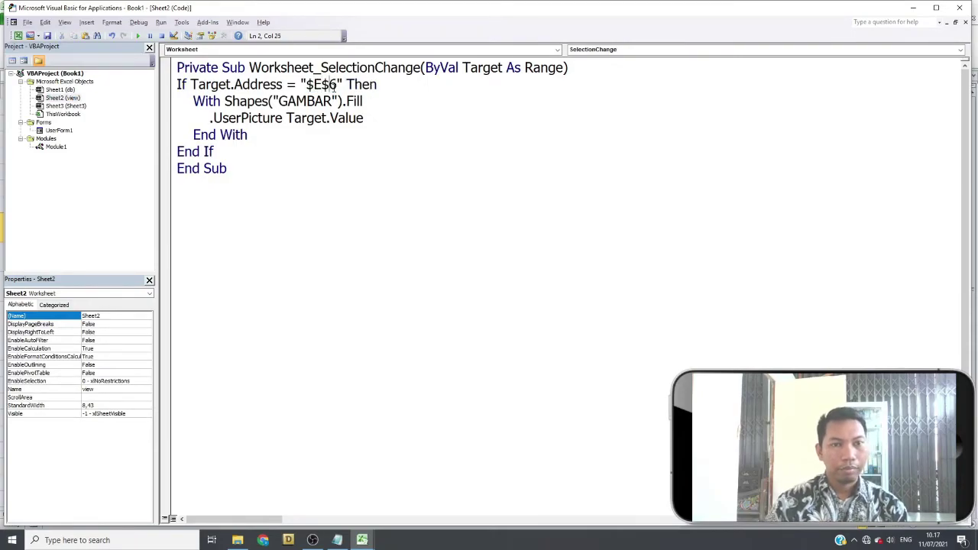
pyautogui.press('Delete')
pyautogui.write('8')
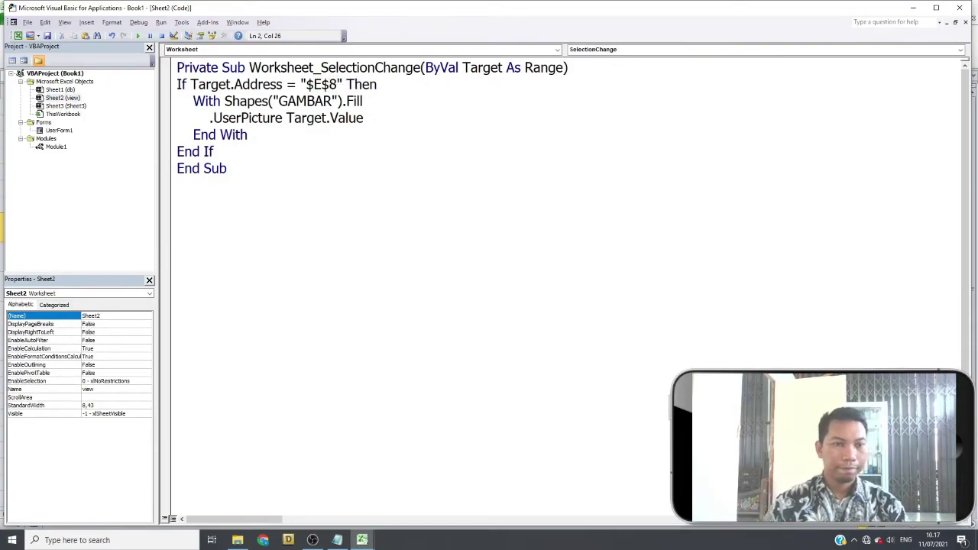
pyautogui.click(376, 214)
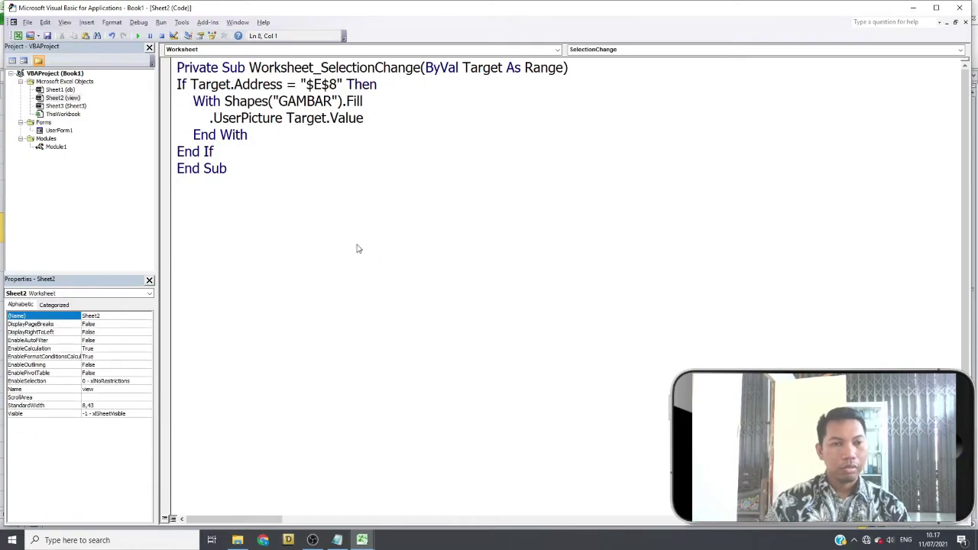
pyautogui.hotkey('ctrl', 's')
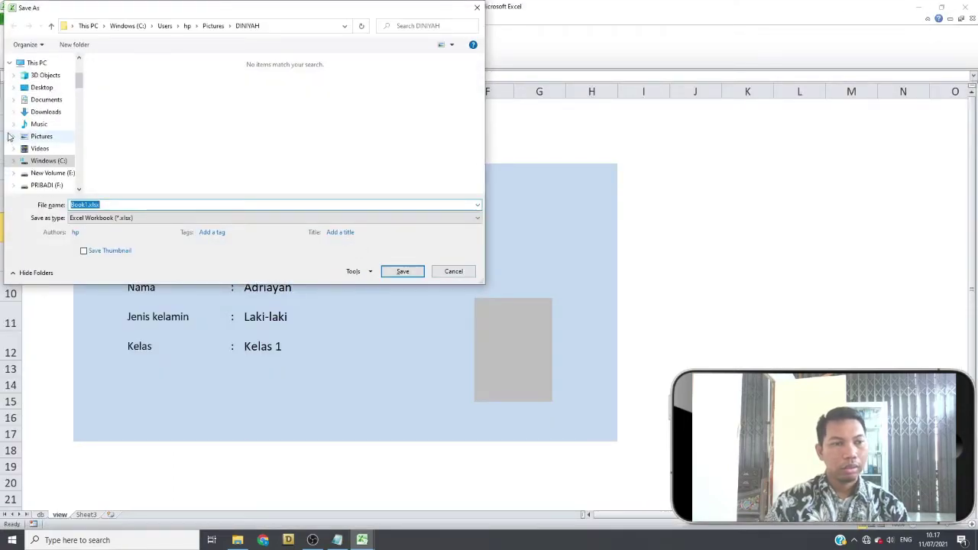
# - Save the workbook to Documents as foto.xlsm, an Excel Macro-Enabled Workbook
pyautogui.click(45, 100)
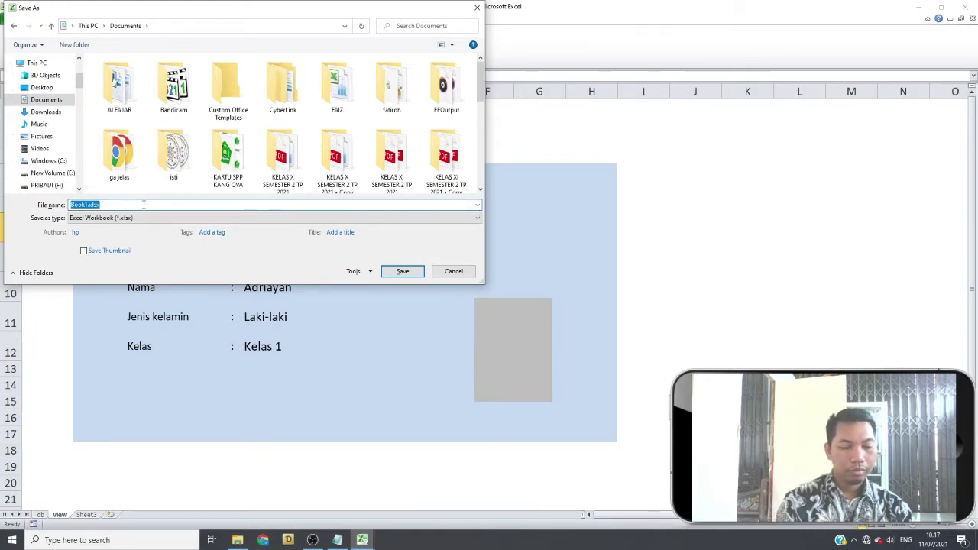
pyautogui.write('foto')
pyautogui.click(146, 218)
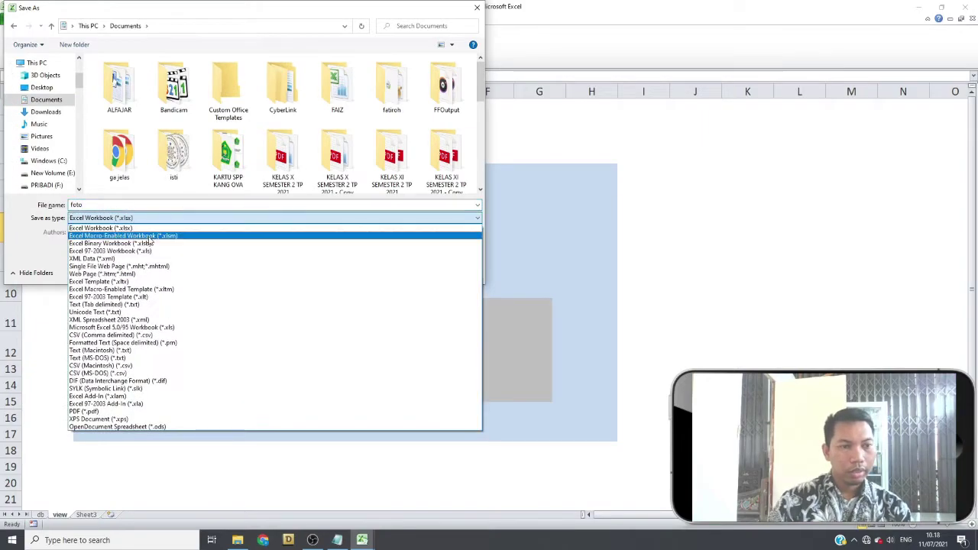
pyautogui.click(148, 227)
pyautogui.click(417, 275)
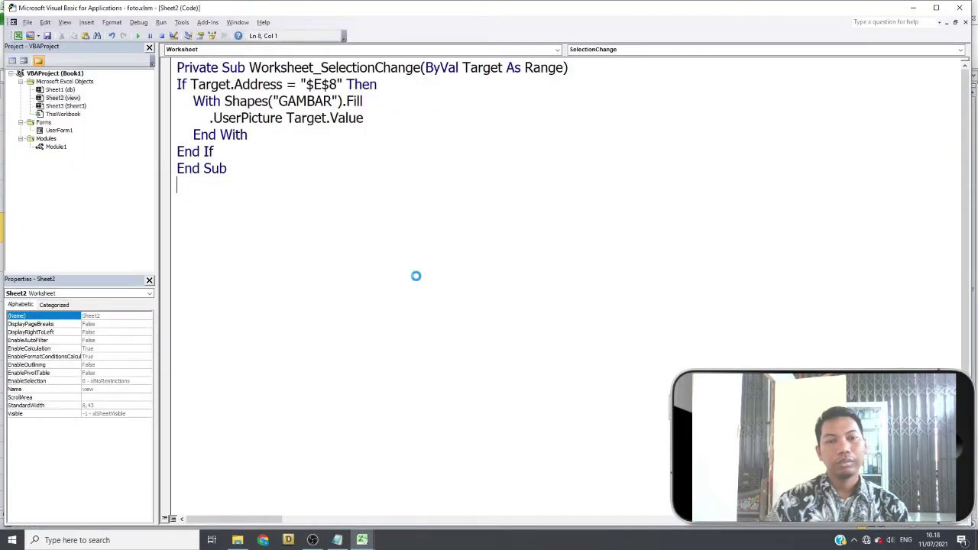
# - Return to the view sheet and pick the (1).jpeg photo path in E8
pyautogui.hotkey('alt', 'F11')
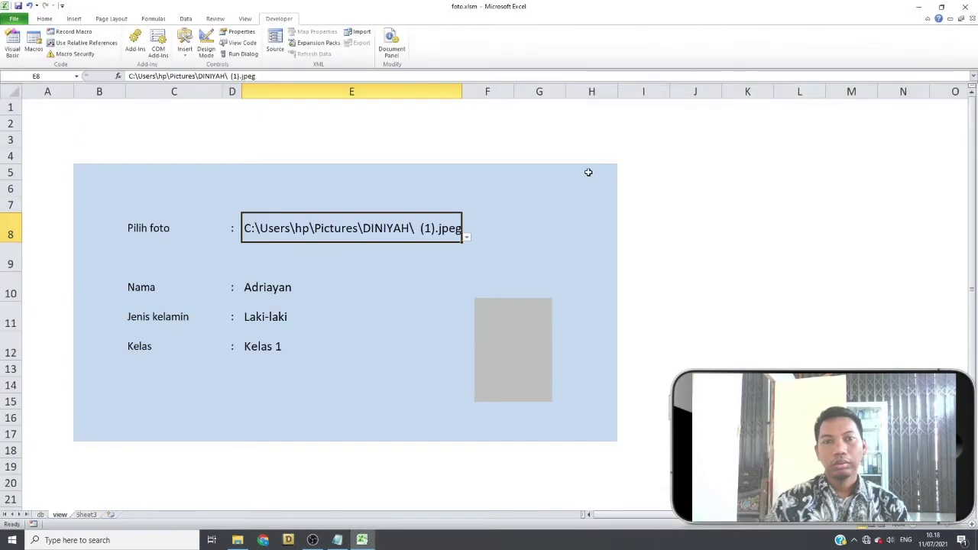
pyautogui.click(709, 228)
pyautogui.click(409, 228)
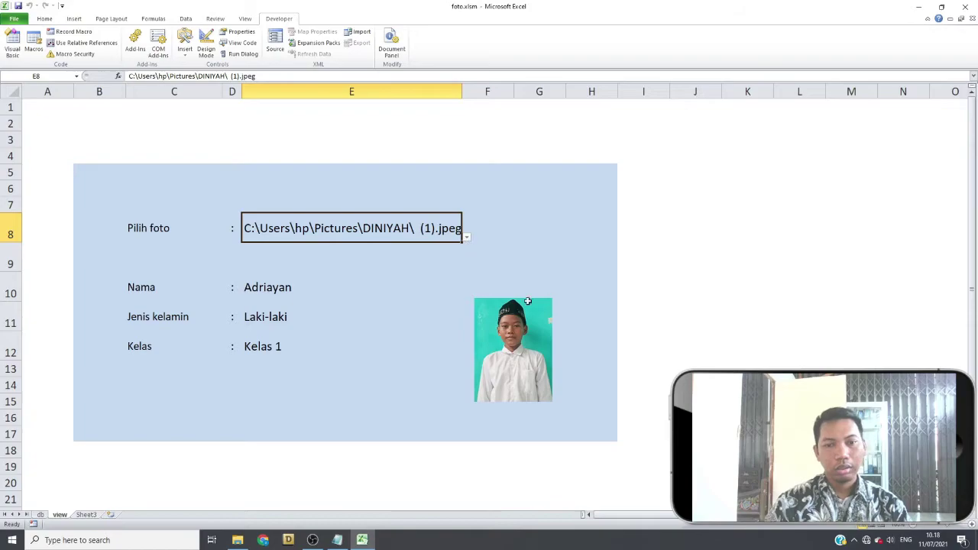
pyautogui.scroll(-2, 603, 244)
pyautogui.scroll(2, 550, 225)
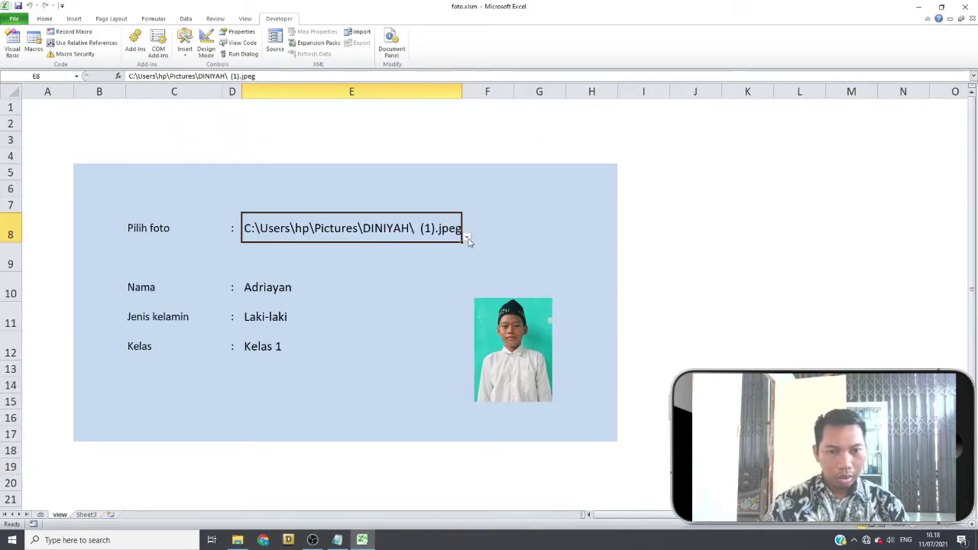
pyautogui.click(467, 237)
pyautogui.click(352, 259)
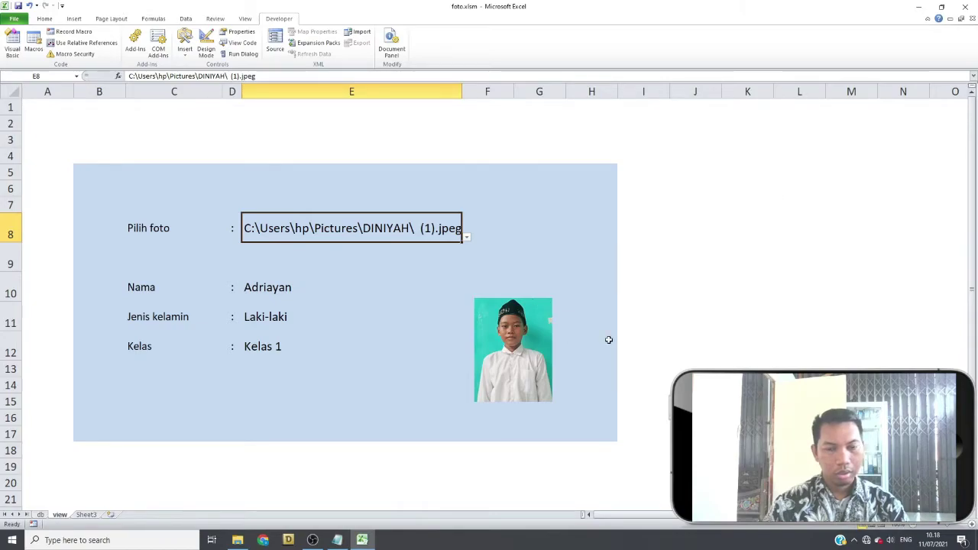
# - Switch E8 to the (6).jpeg path and reselect E8 so the photo refreshes
pyautogui.scroll(-2, 670, 334)
pyautogui.scroll(1, 627, 319)
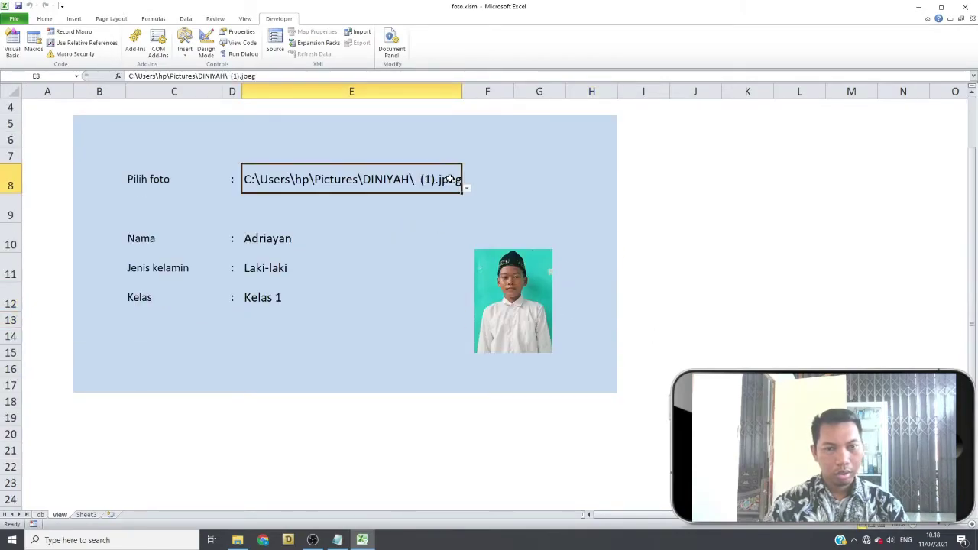
pyautogui.click(466, 189)
pyautogui.click(381, 221)
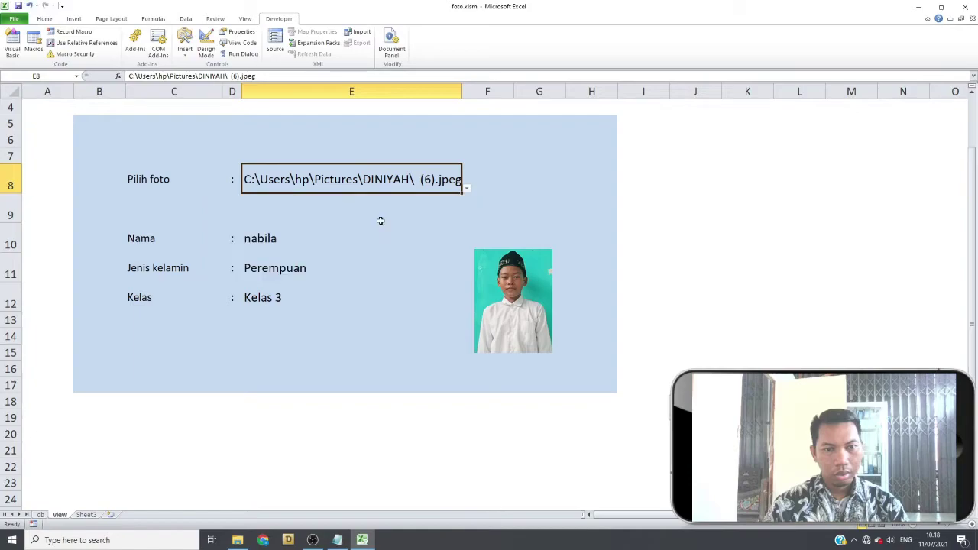
pyautogui.click(381, 380)
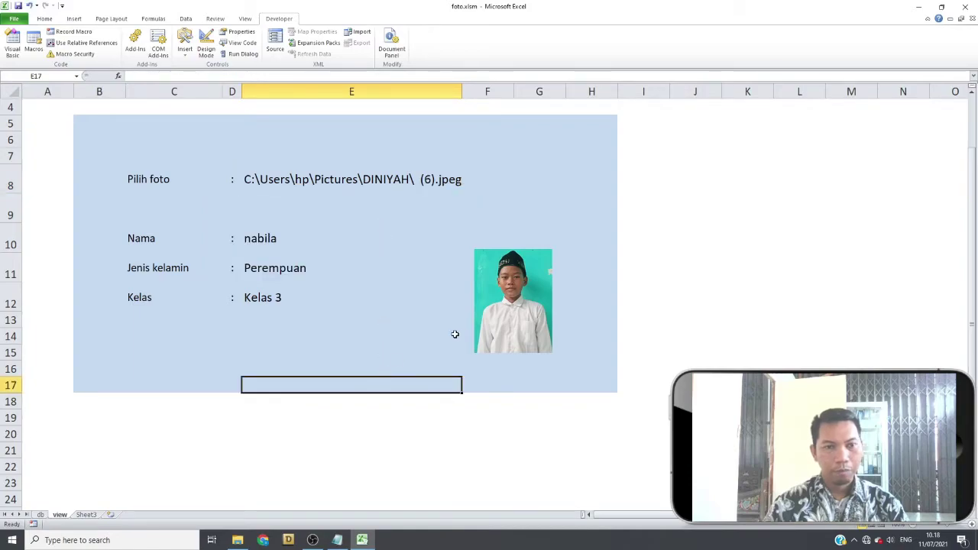
pyautogui.click(396, 180)
pyautogui.click(351, 382)
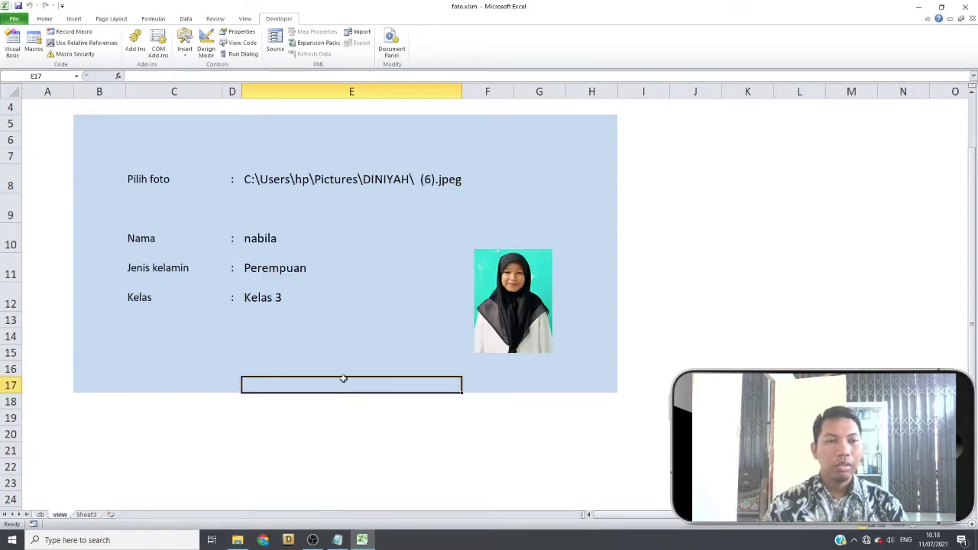
pyautogui.click(514, 320)
pyautogui.click(412, 353)
pyautogui.click(433, 179)
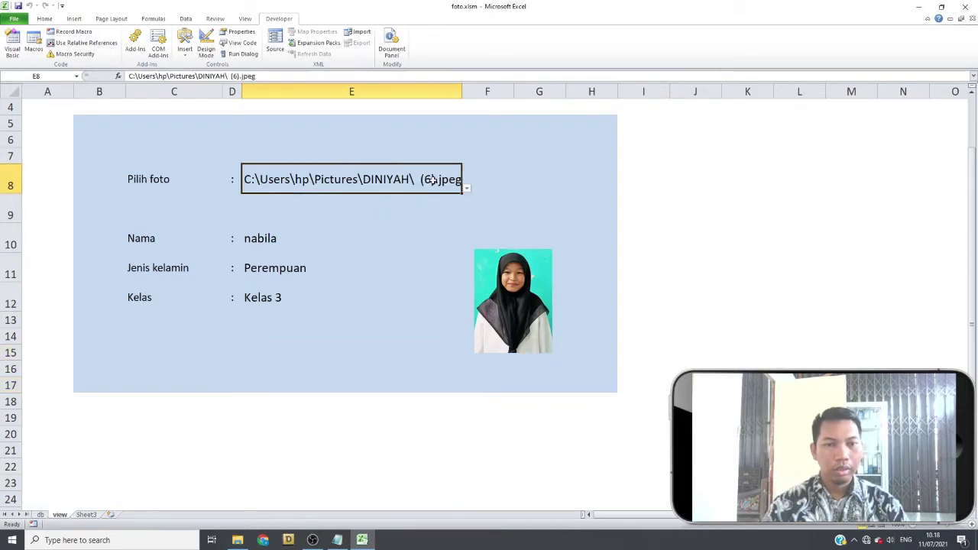
# - Choose the (3).jpeg path in E8 and check the Nama lookup formula in E10
pyautogui.click(470, 191)
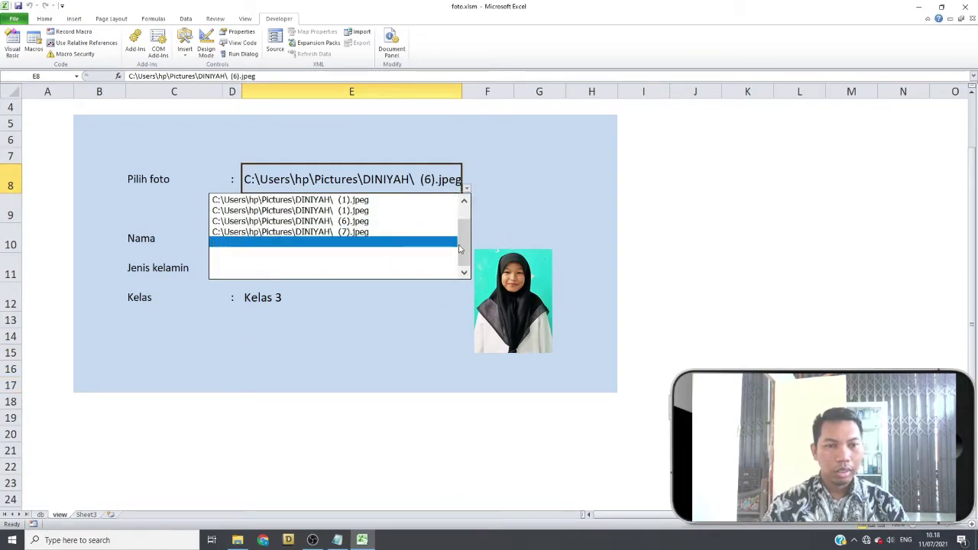
pyautogui.scroll(2, 337, 237)
pyautogui.click(338, 199)
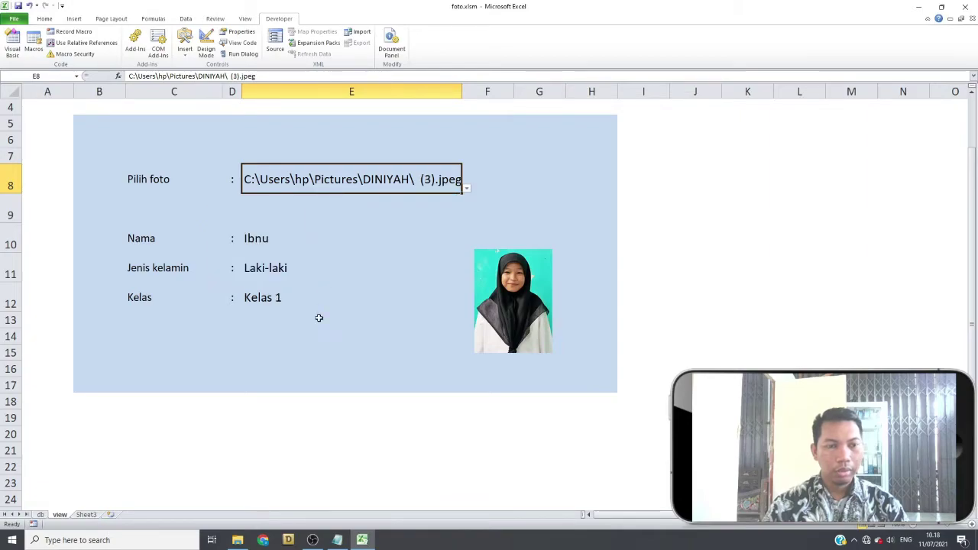
pyautogui.click(313, 364)
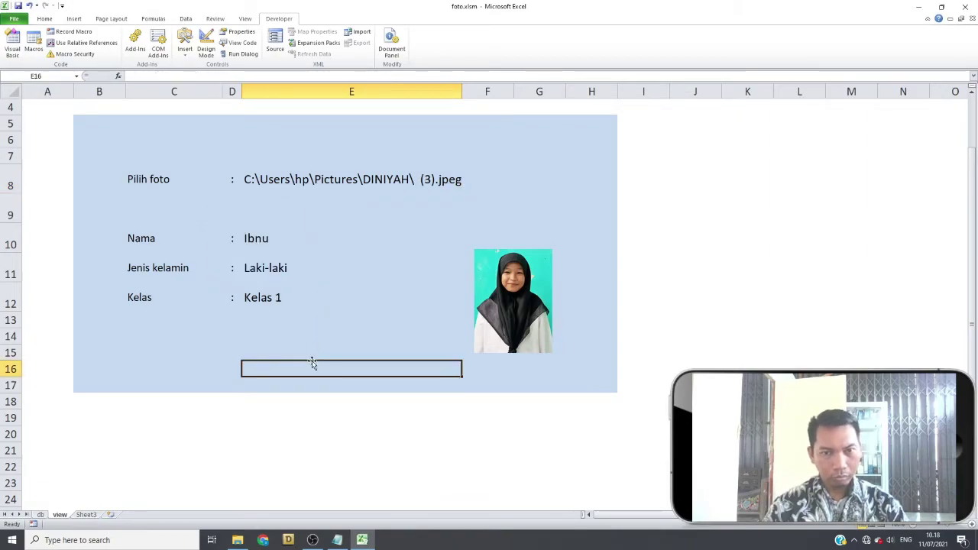
pyautogui.click(271, 246)
pyautogui.click(400, 348)
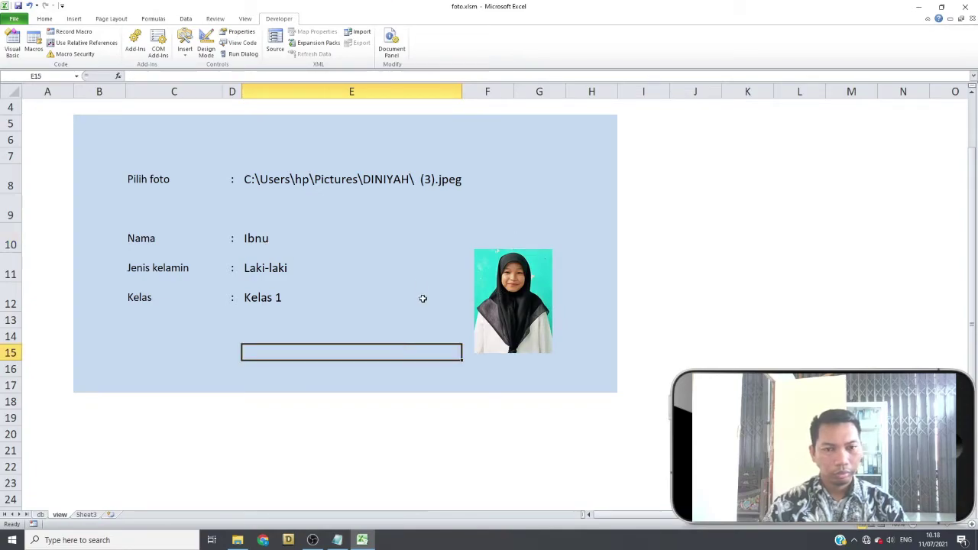
pyautogui.click(448, 178)
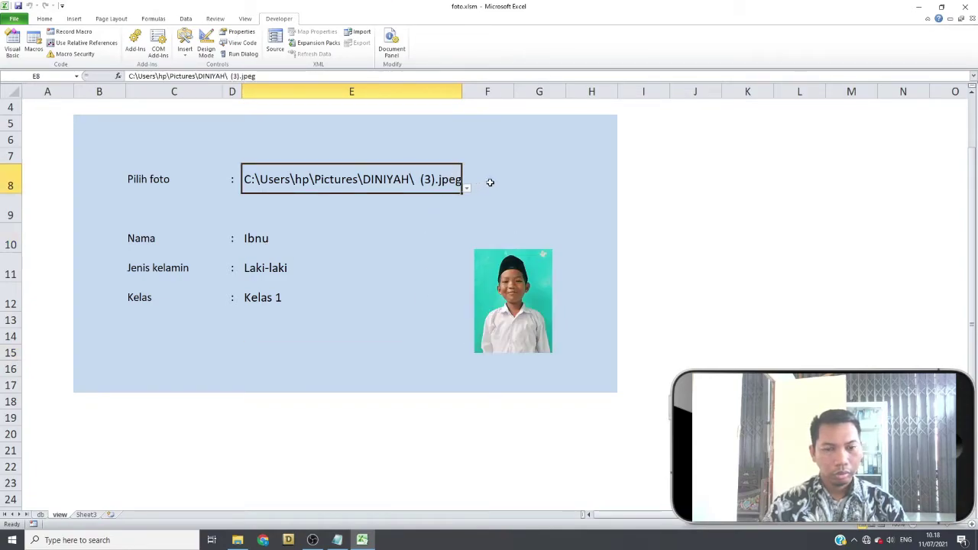
# - Choose the (7).jpeg path and check the Nama to Kelas results in E10:E12
pyautogui.click(466, 190)
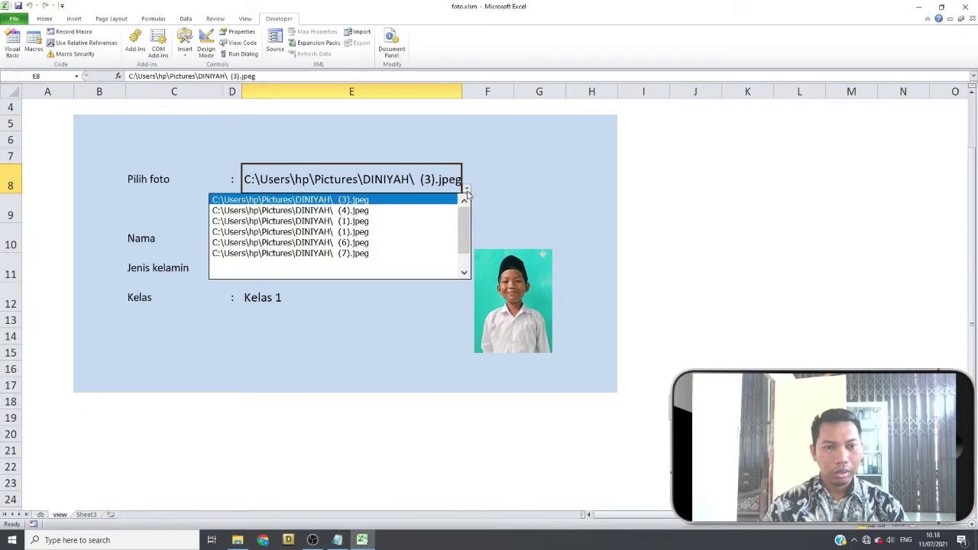
pyautogui.click(373, 253)
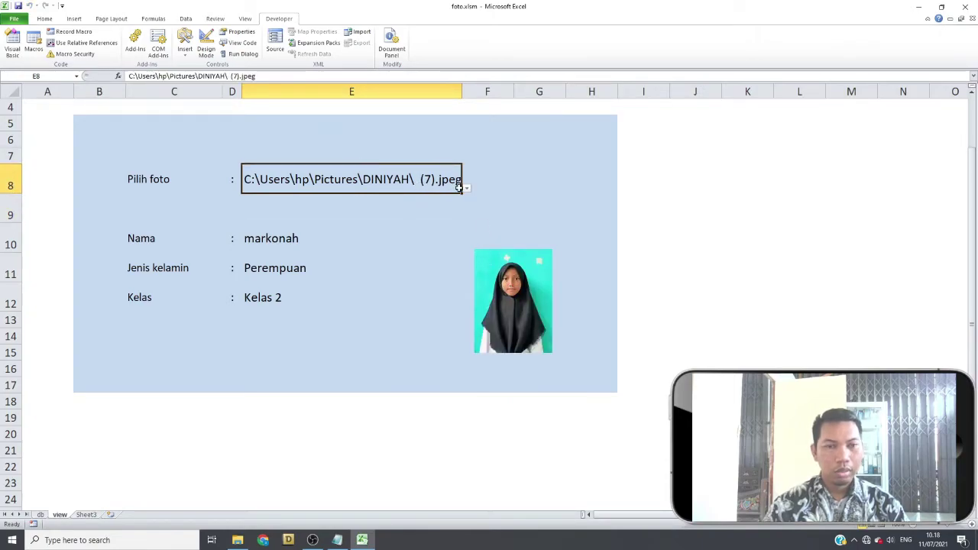
pyautogui.moveTo(243, 240); pyautogui.dragTo(266, 300)
pyautogui.click(254, 335)
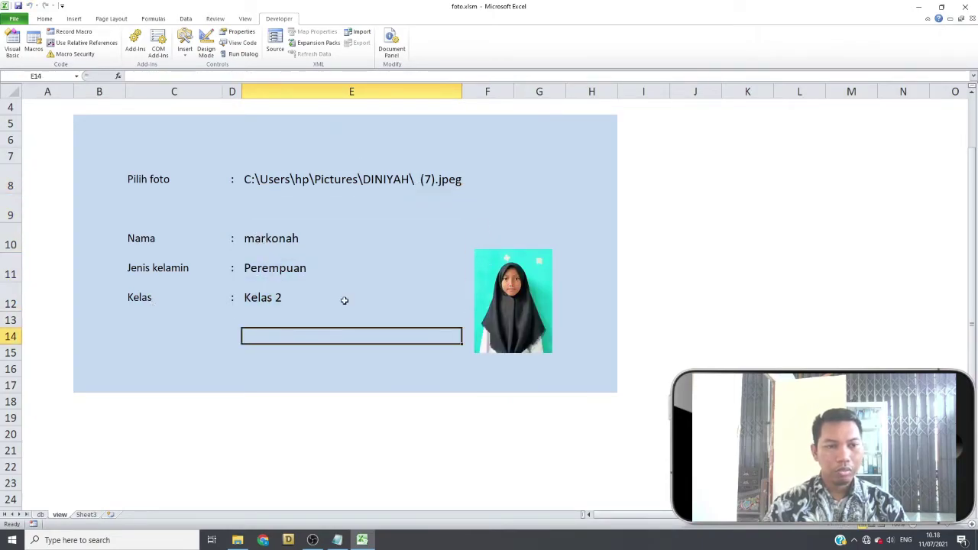
pyautogui.click(421, 183)
pyautogui.click(468, 198)
pyautogui.click(457, 187)
# - Load the (1).jpeg path, check the Kelas formula in E12, and go to the db sheet
pyautogui.click(467, 188)
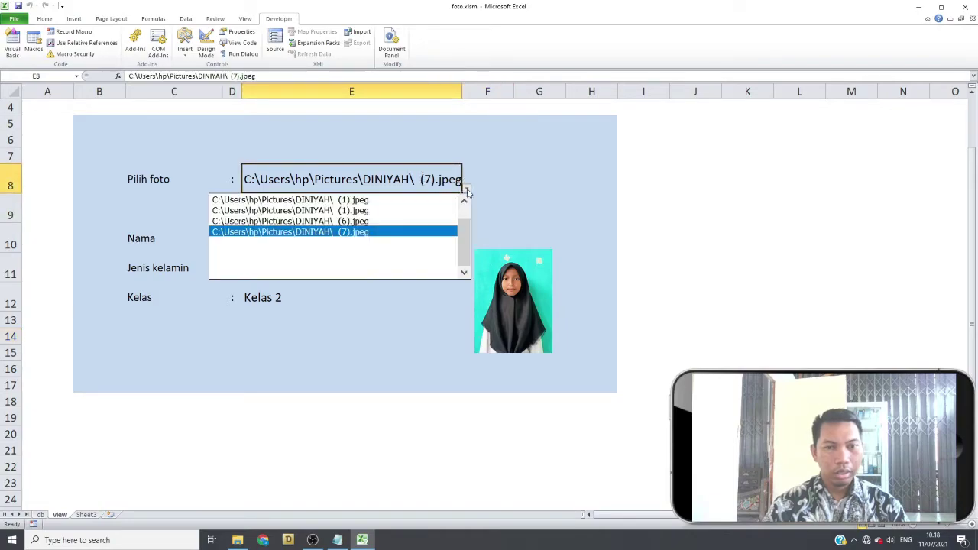
pyautogui.click(383, 211)
pyautogui.click(395, 209)
pyautogui.click(386, 184)
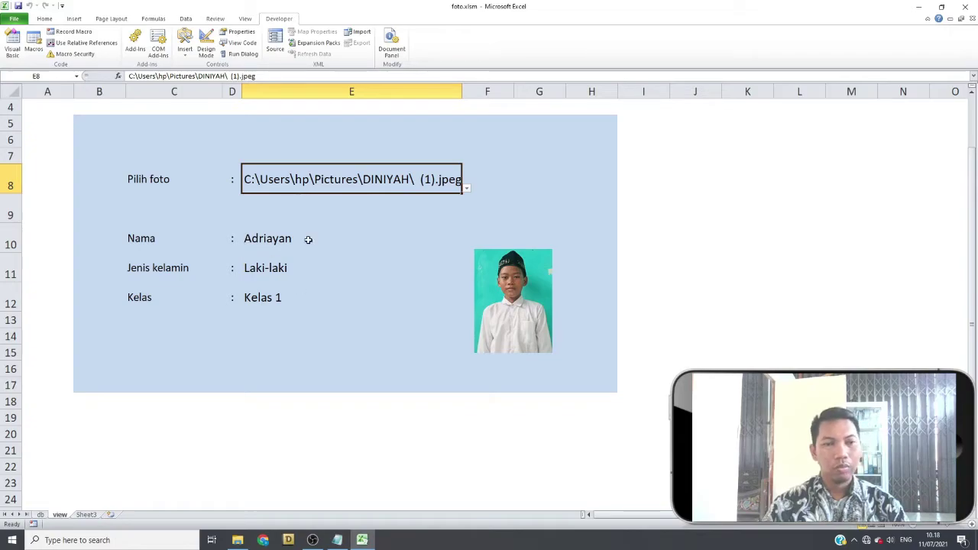
pyautogui.click(405, 297)
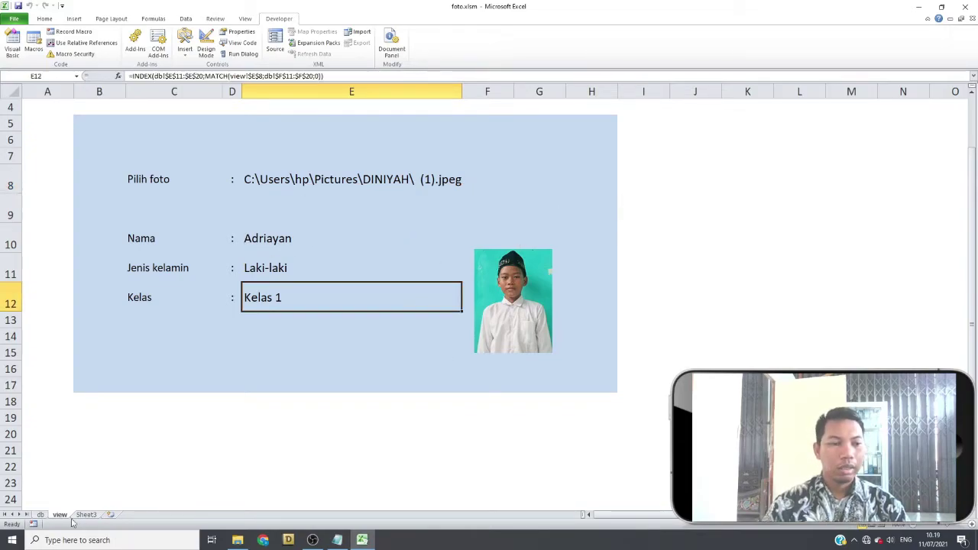
pyautogui.click(41, 515)
pyautogui.click(127, 345)
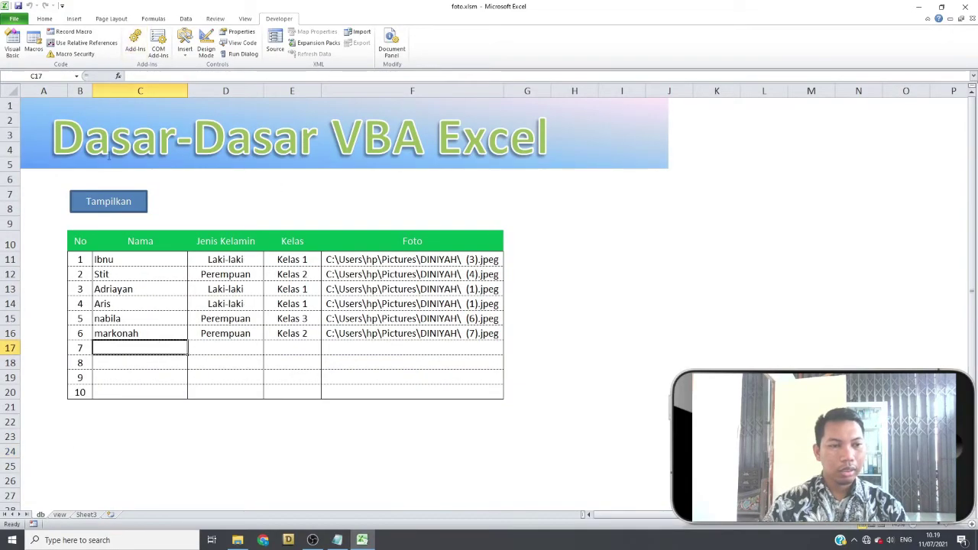
# - In the add-student form, enter the new student's name with Laki-laki and Kelas 3
pyautogui.click(120, 200)
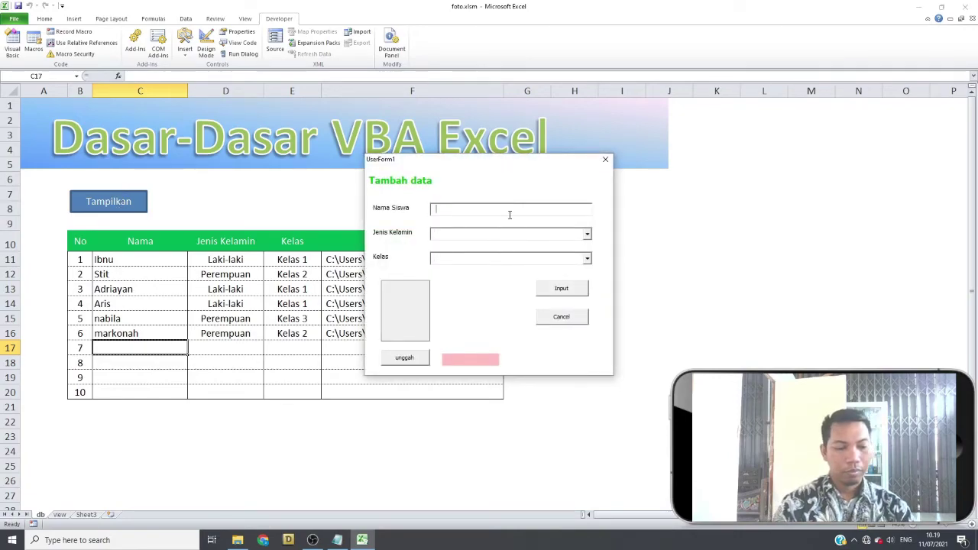
pyautogui.write('Rudio')
pyautogui.write('dowa')
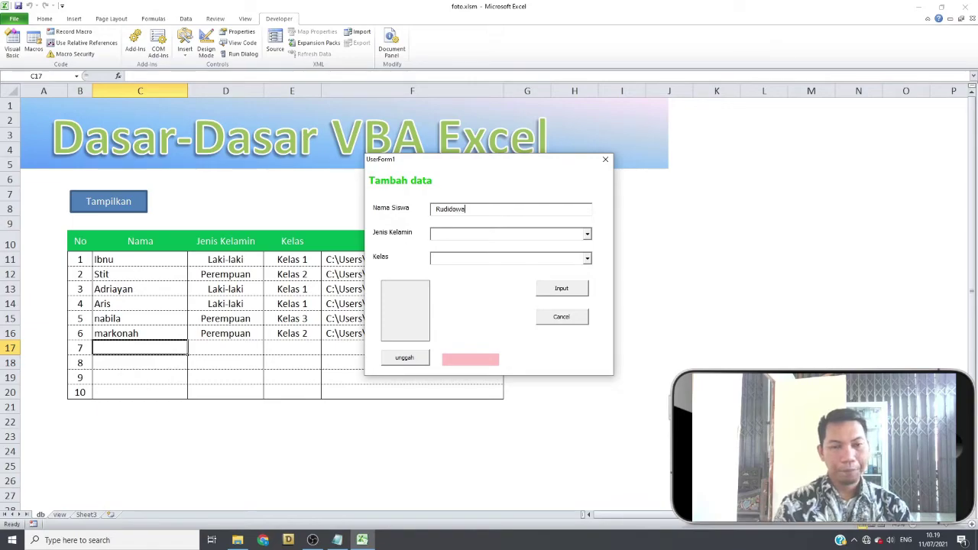
pyautogui.click(586, 233)
pyautogui.click(516, 245)
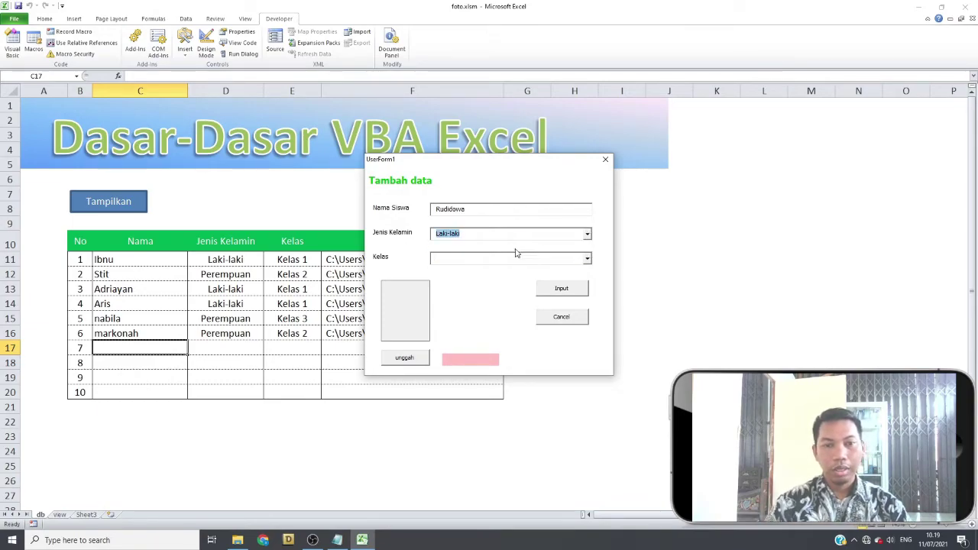
pyautogui.click(587, 260)
pyautogui.click(491, 279)
# - Pick the WhatsApp Image file from the Pictures folder as the student's photo
pyautogui.click(413, 358)
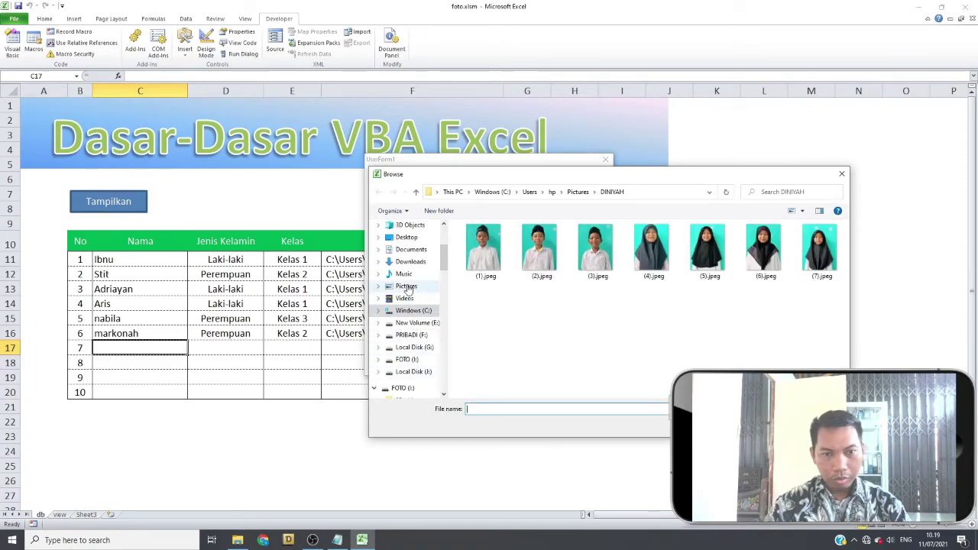
pyautogui.click(406, 286)
pyautogui.scroll(-3, 649, 279)
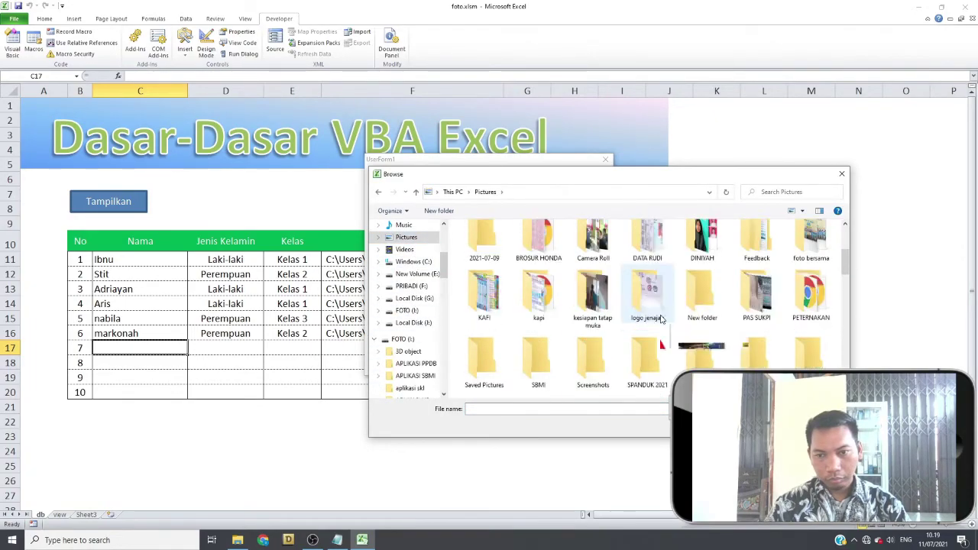
pyautogui.scroll(-3, 656, 302)
pyautogui.scroll(-3, 662, 320)
pyautogui.scroll(-3, 662, 320)
pyautogui.scroll(-3, 662, 320)
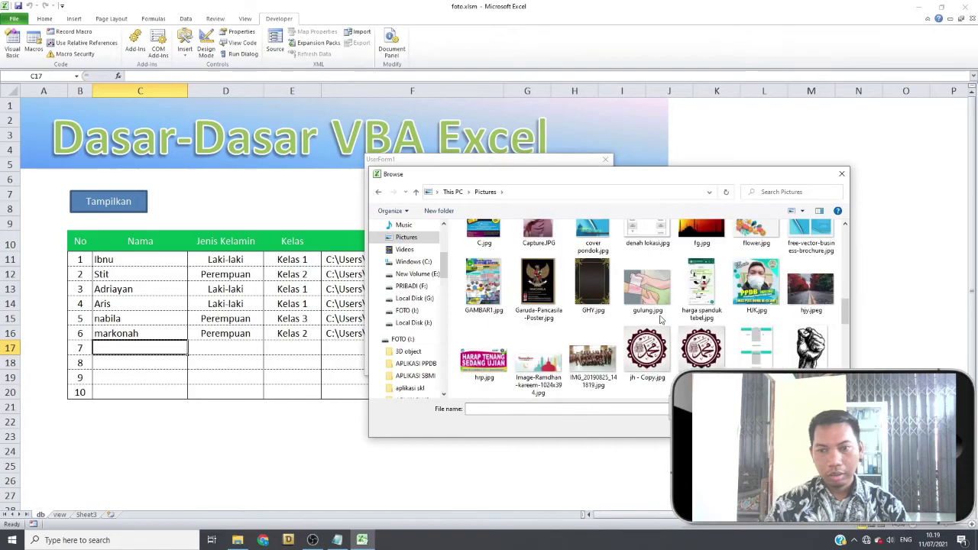
pyautogui.scroll(-3, 662, 320)
pyautogui.scroll(-3, 662, 320)
pyautogui.scroll(-1, 662, 320)
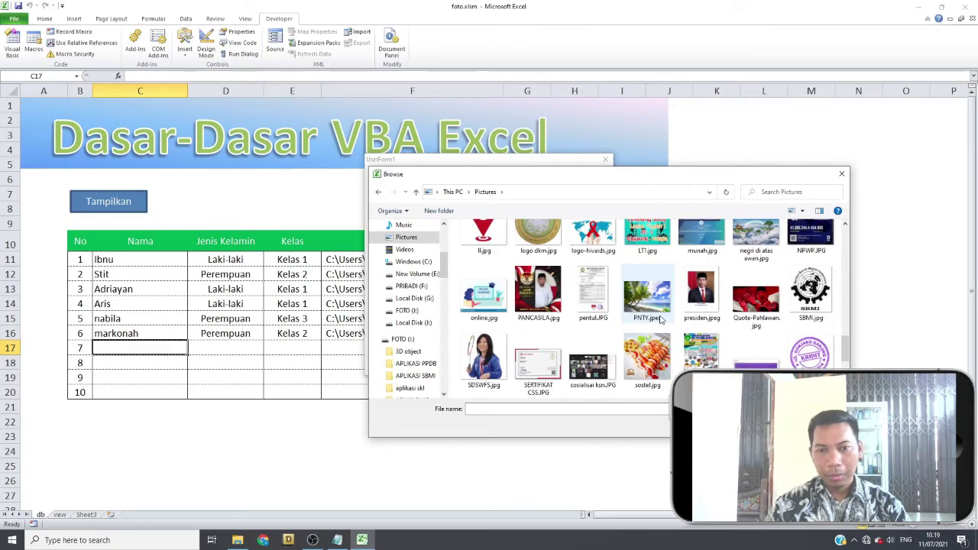
pyautogui.scroll(-1, 645, 308)
pyautogui.scroll(-1, 644, 308)
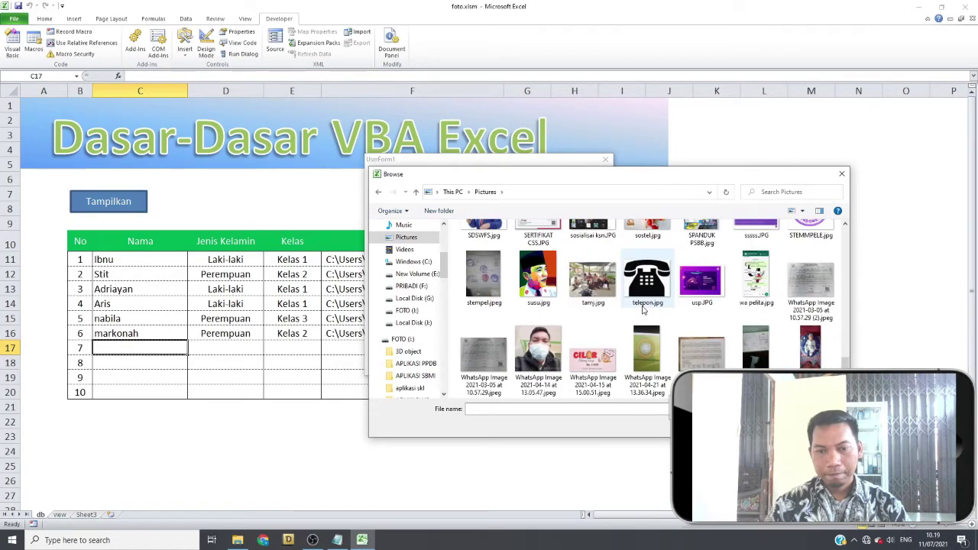
pyautogui.scroll(-1, 644, 308)
pyautogui.doubleClick(538, 279)
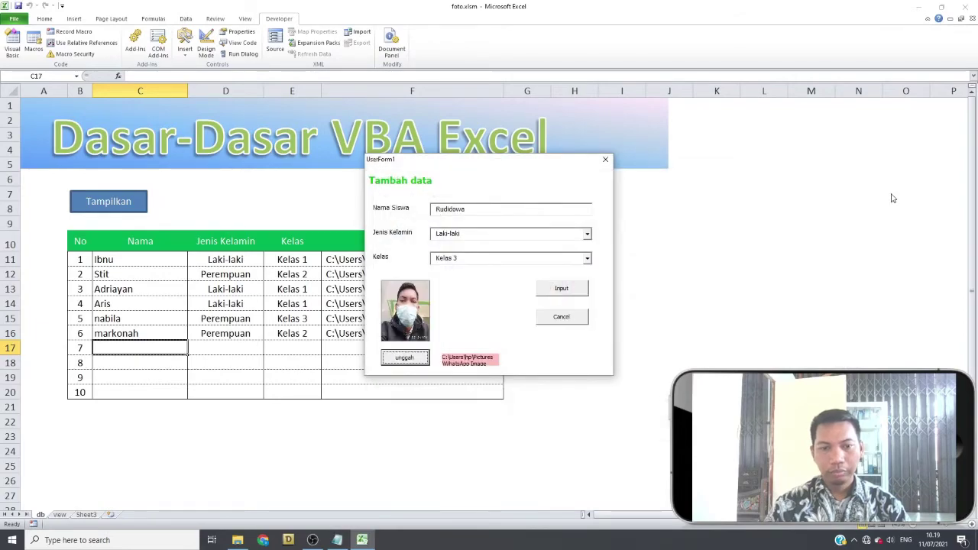
# - Save the student as record 7 of the db table and return to the view sheet
pyautogui.click(577, 292)
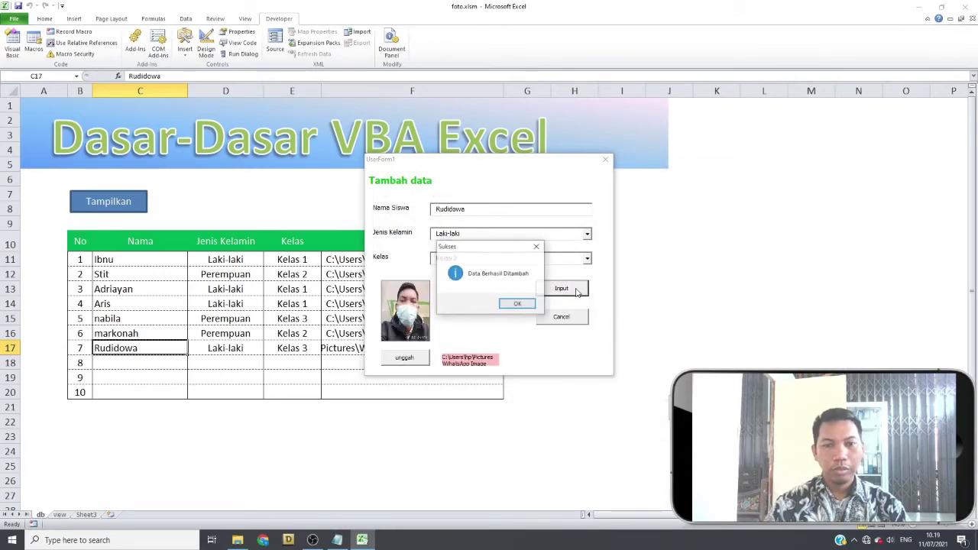
pyautogui.click(527, 306)
pyautogui.click(340, 423)
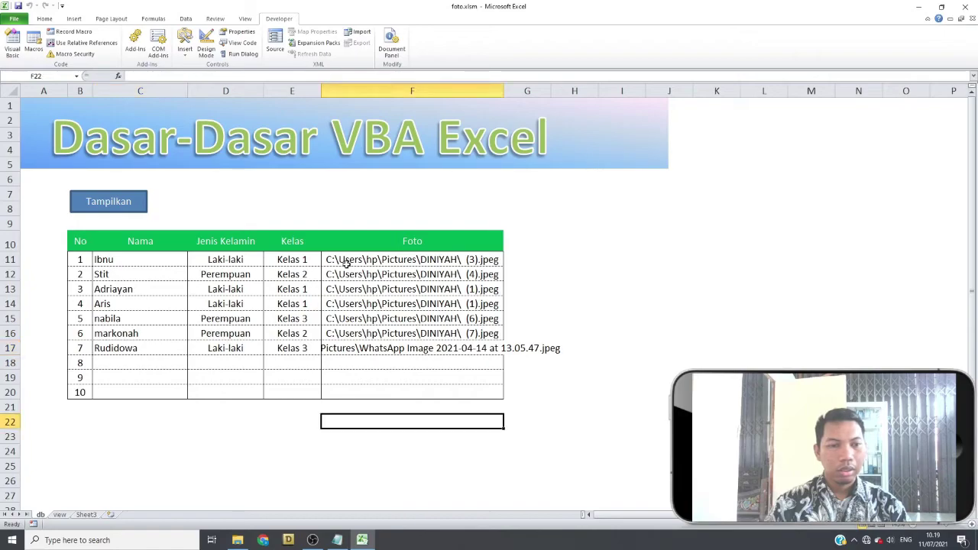
pyautogui.click(128, 211)
pyautogui.click(605, 160)
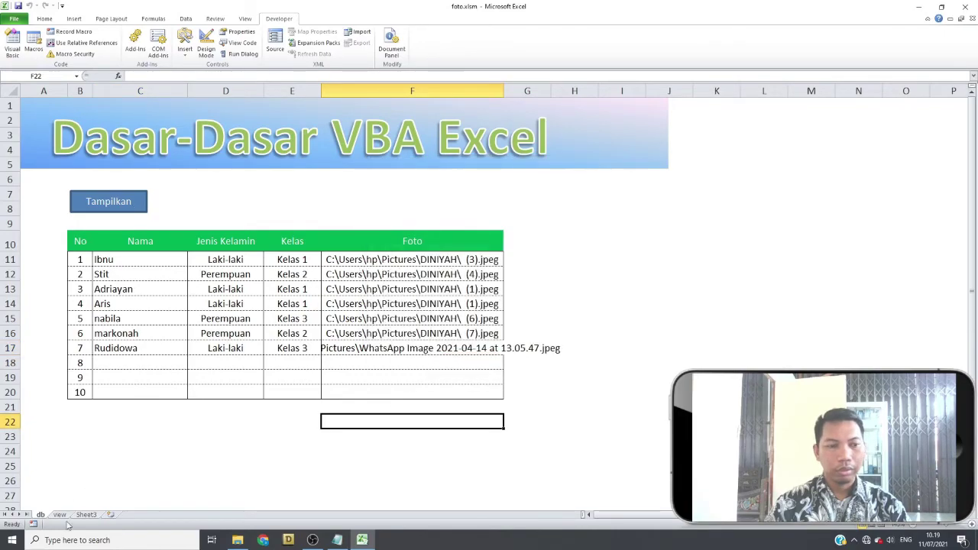
pyautogui.click(59, 515)
# - Choose the WhatsApp Image path in E8 and leave the cell so the photo refreshes
pyautogui.click(413, 181)
pyautogui.click(467, 186)
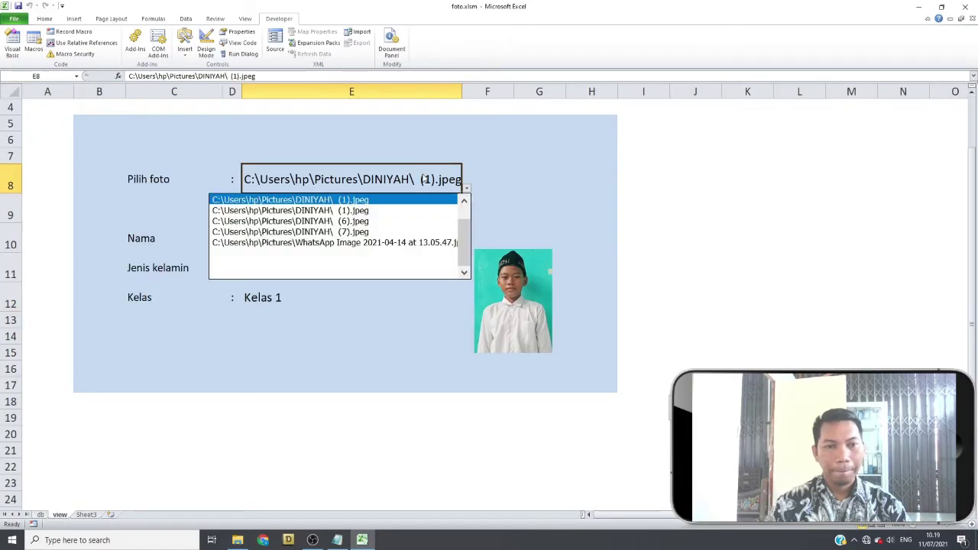
pyautogui.click(388, 243)
pyautogui.click(361, 196)
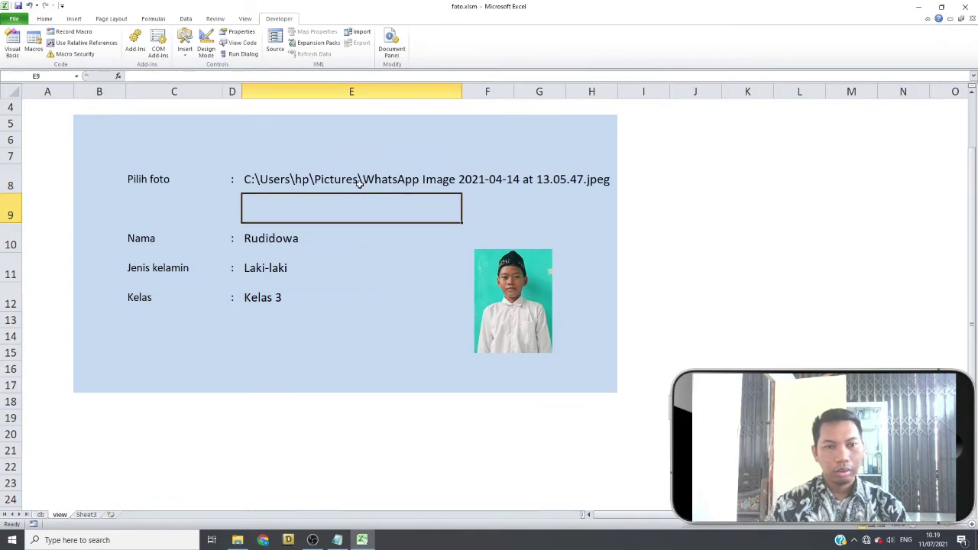
pyautogui.click(534, 303)
pyautogui.click(620, 259)
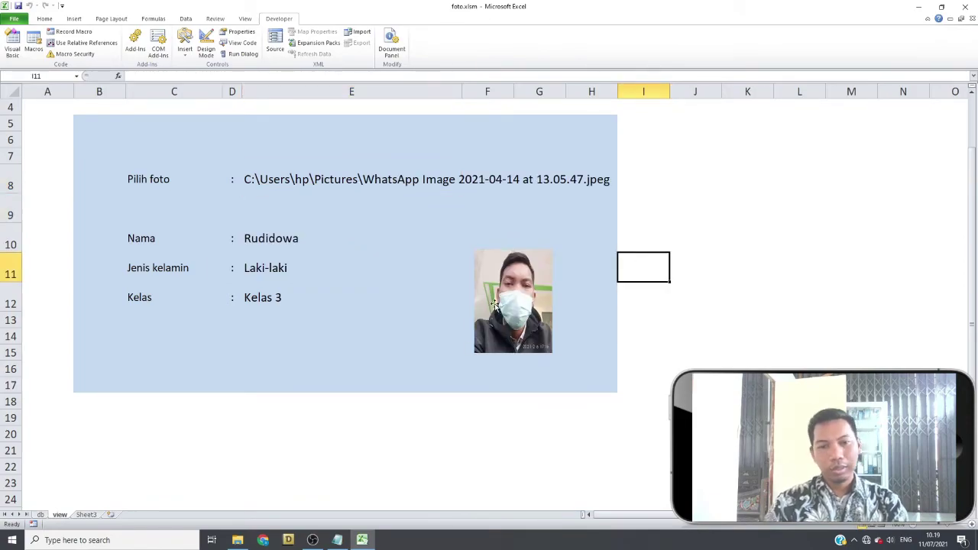
# - Check the Nama to Kelas lookups in E10:E12, then bring up the Upload Foto.txt notes
pyautogui.click(255, 241)
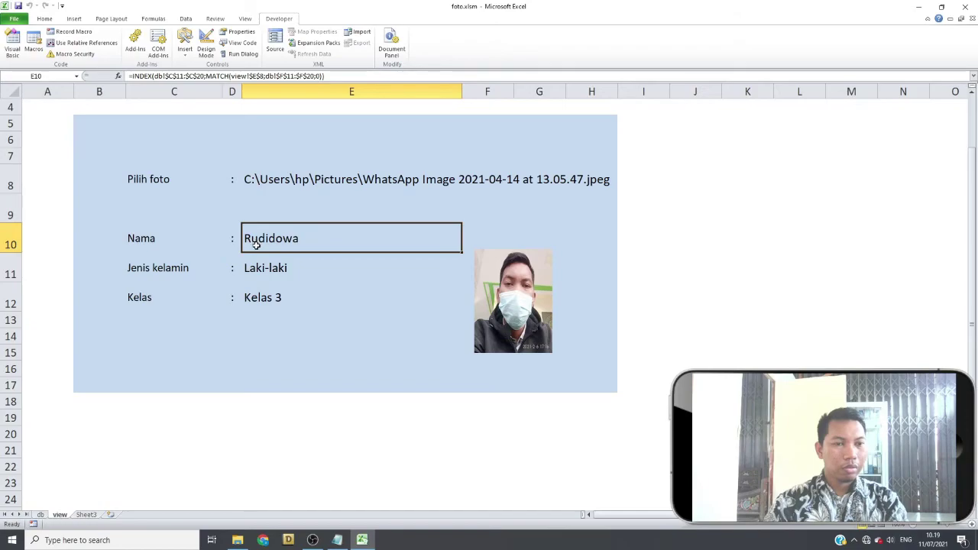
pyautogui.moveTo(255, 242); pyautogui.dragTo(268, 298)
pyautogui.click(350, 364)
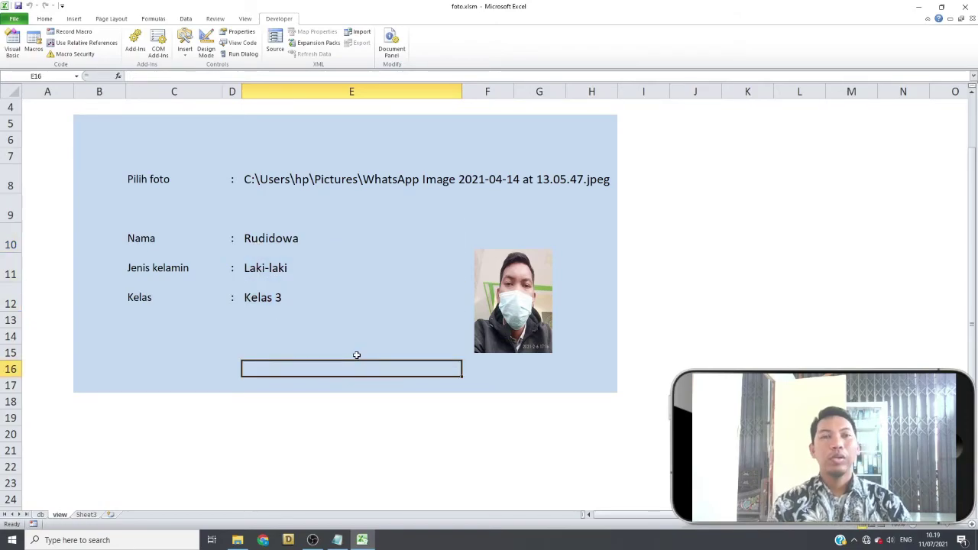
pyautogui.scroll(1, 356, 354)
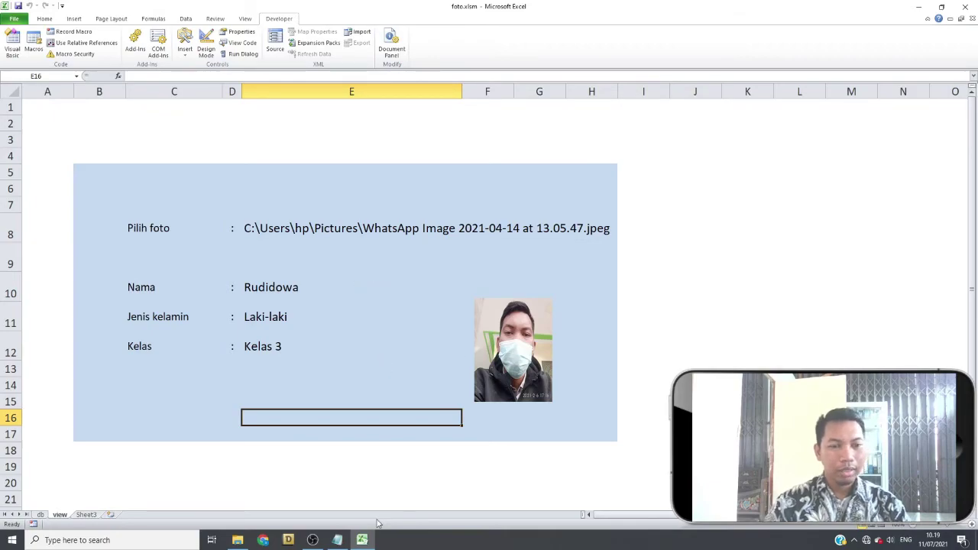
pyautogui.click(337, 541)
# - Select the code from End If to the final End Sub, then minimize Notepad back to Excel
pyautogui.moveTo(229, 373)
pyautogui.mouseDown()
pyautogui.moveTo(200, 235)
pyautogui.moveTo(200, 152)
pyautogui.mouseUp()
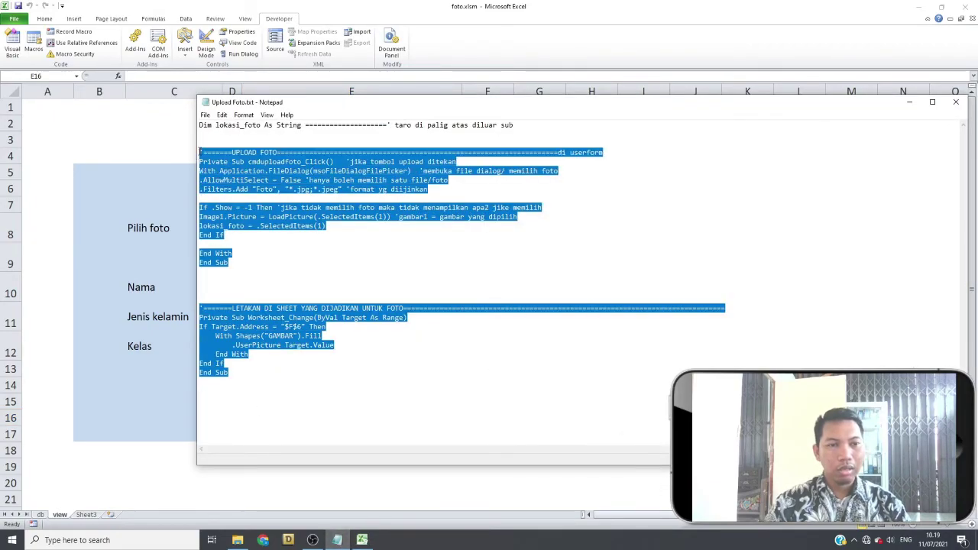
pyautogui.click(909, 103)
pyautogui.click(394, 158)
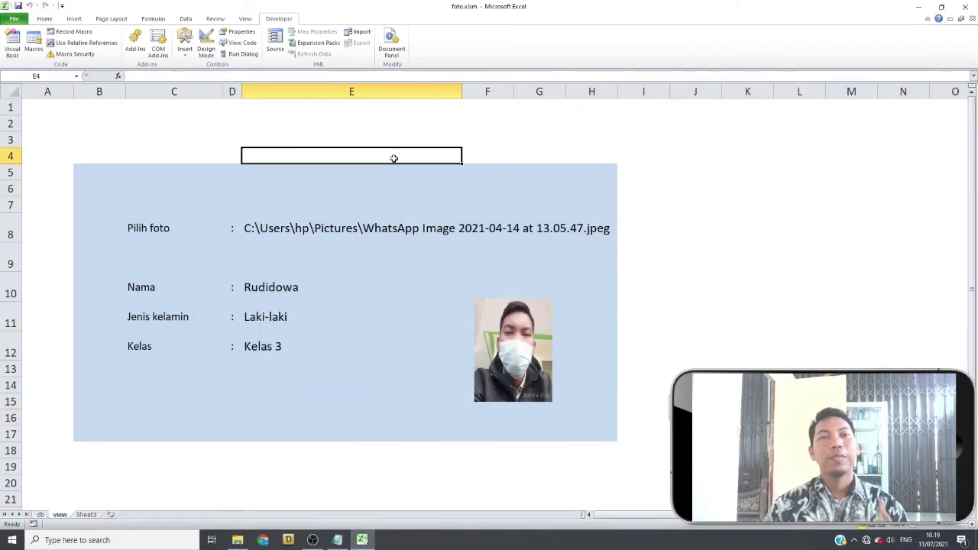